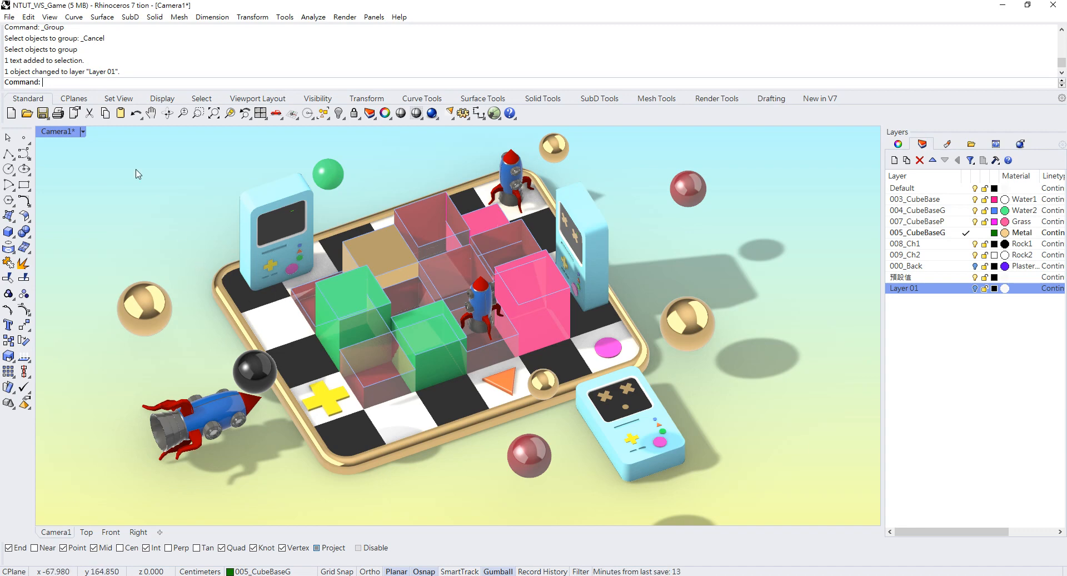
Switch the viewport to Shaded display and examine the finished game board model from several angles.
click(83, 132)
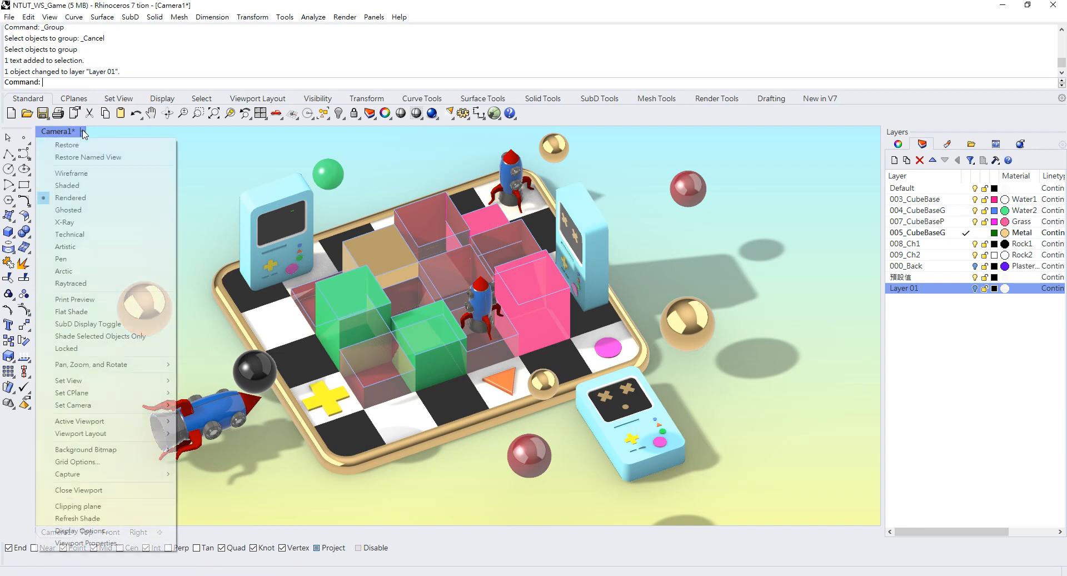
click(97, 189)
right_drag(255, 240, 466, 265)
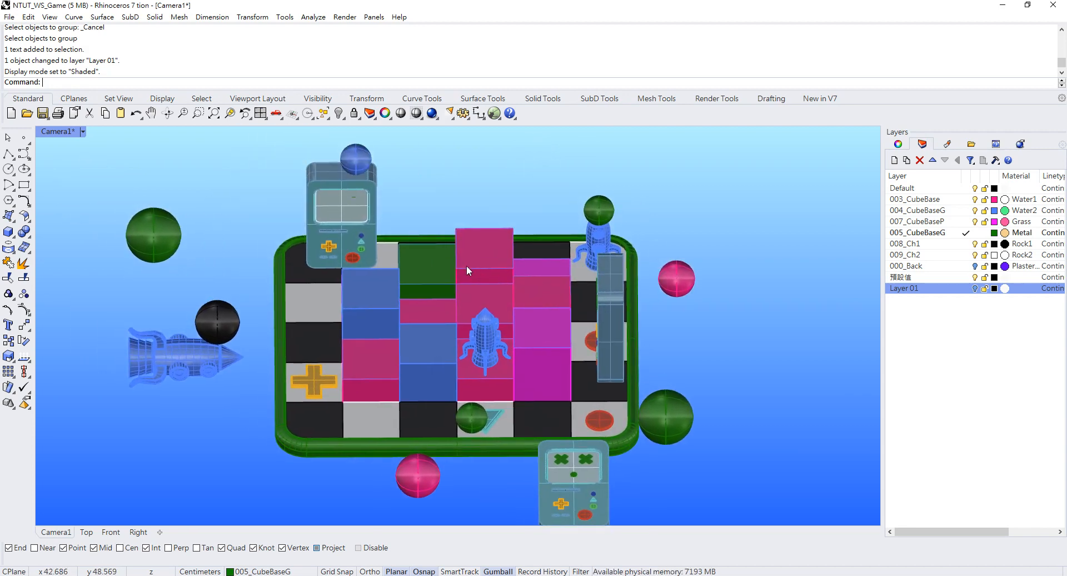
right_drag(253, 306, 511, 307)
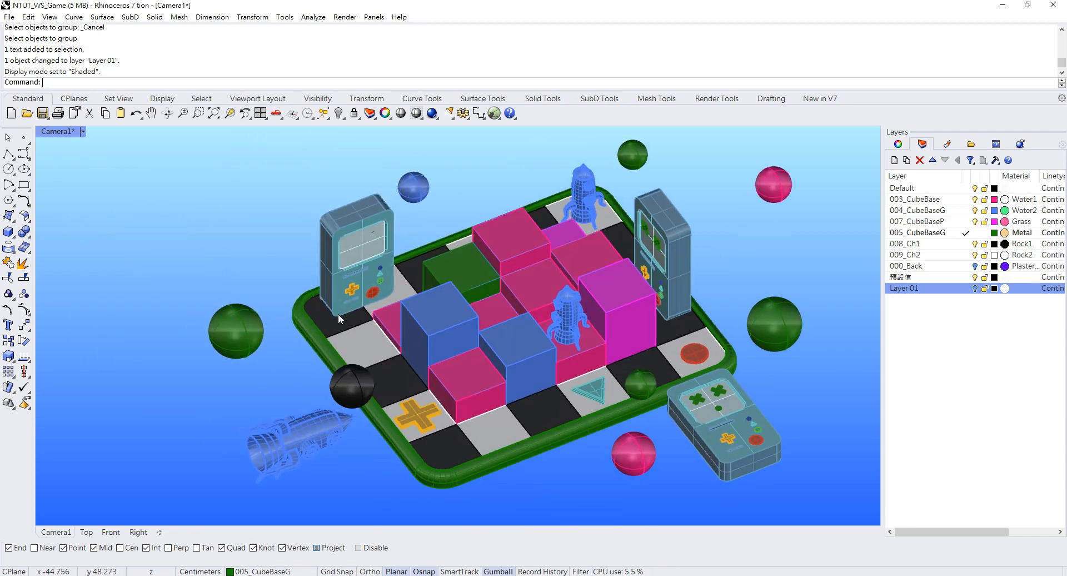
scroll(498, 315, up, 5)
scroll(422, 311, down, 4)
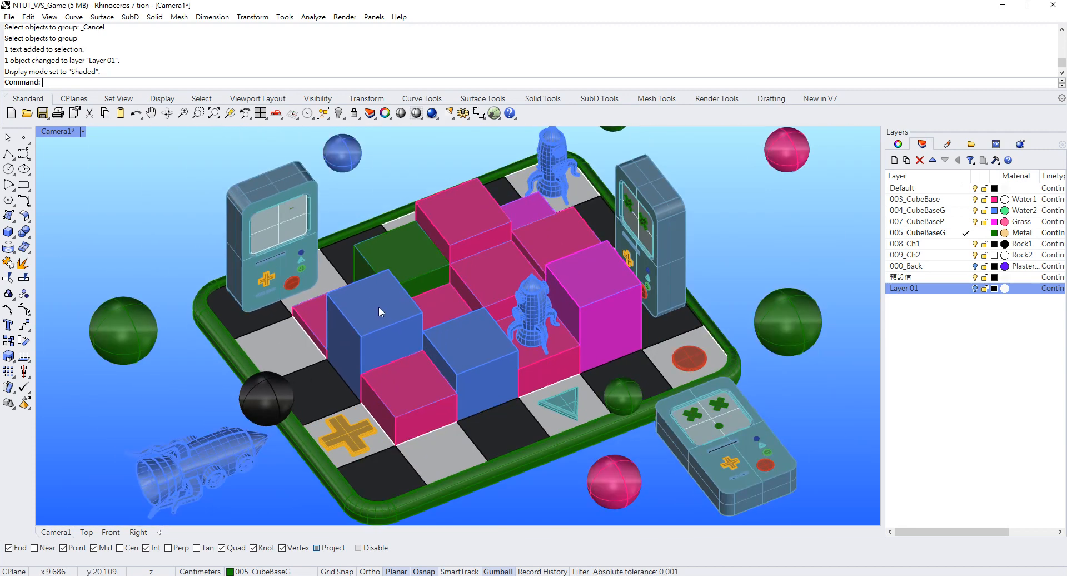
mouse_move(430, 292)
shift+right_down()
mouse_move(401, 270)
mouse_move(440, 294)
shift+right_up()
scroll(401, 270, down, 2)
Save the changes to NTUT_WS_Game, start a new file without a template and maximize its Perspective view.
click(15, 17)
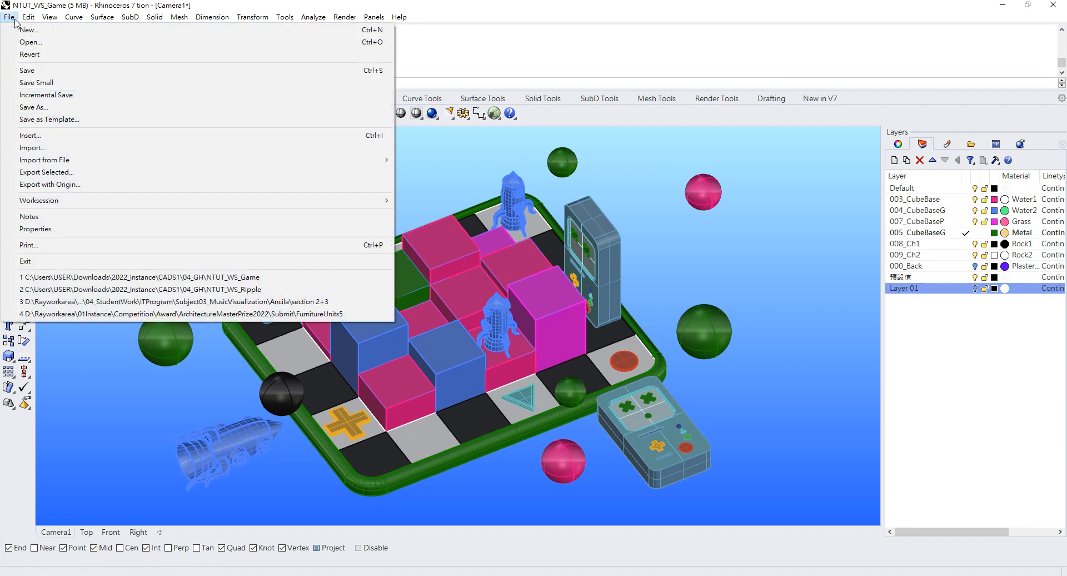
click(23, 31)
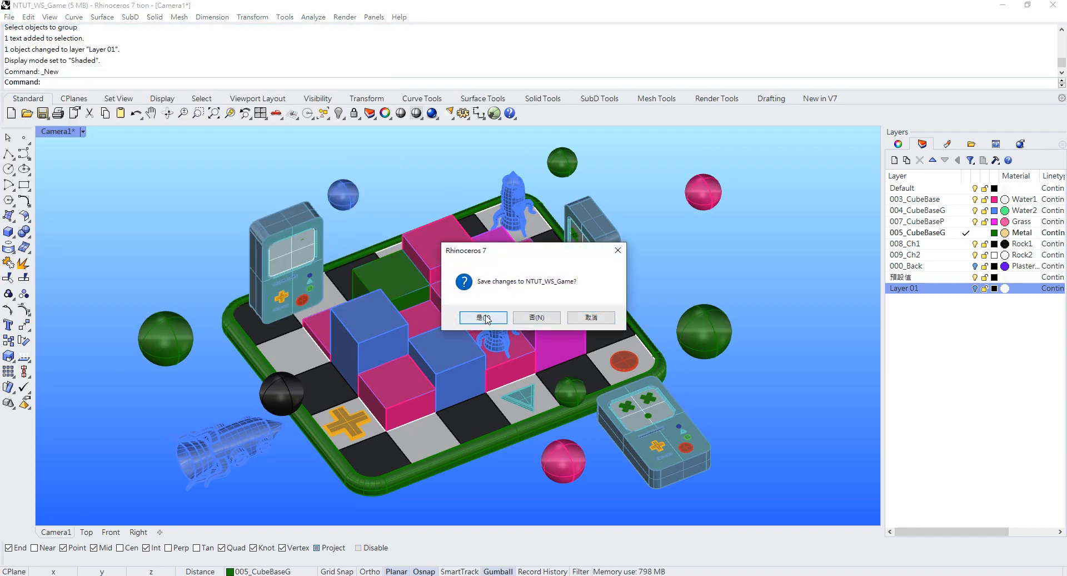
key(Escape)
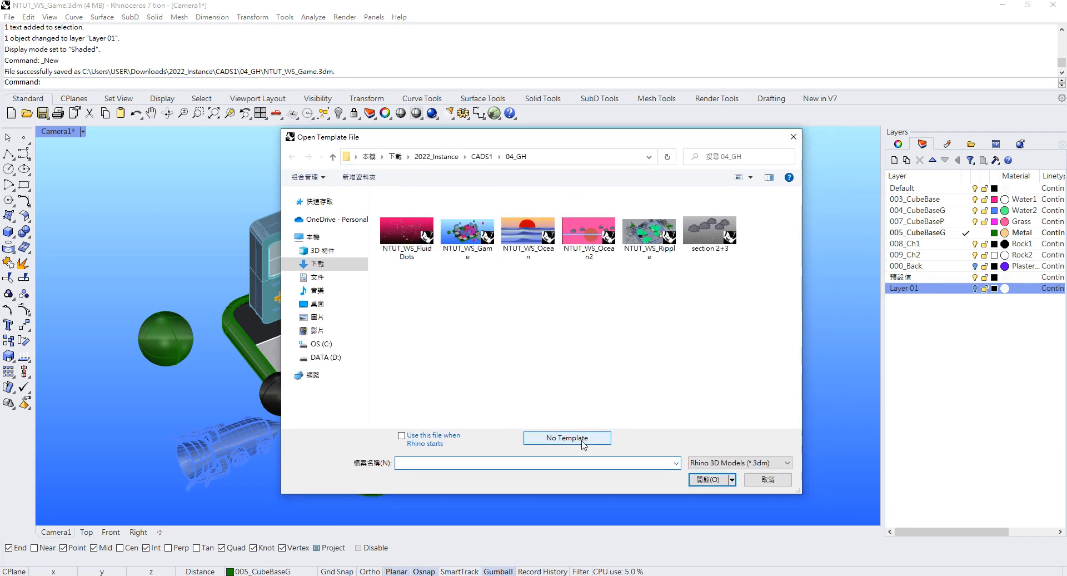
click(581, 439)
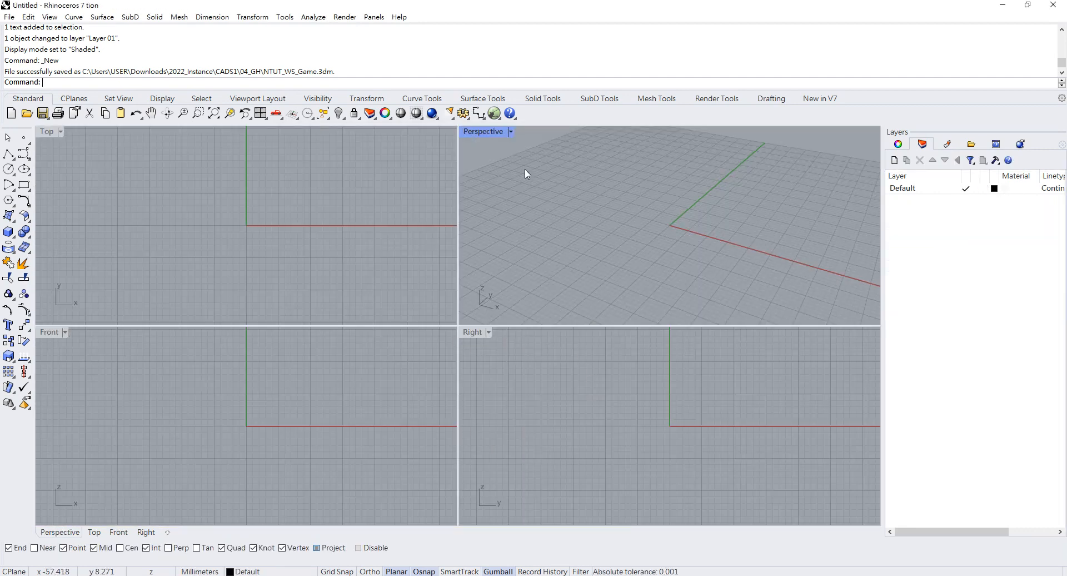
double_click(491, 134)
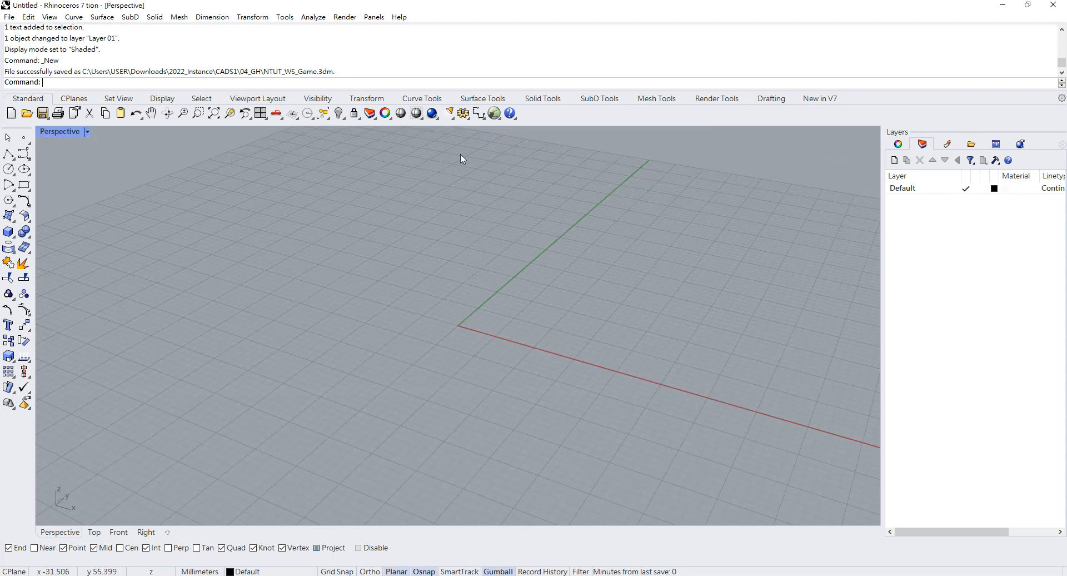
Set the document's model units to Centimeters.
click(463, 114)
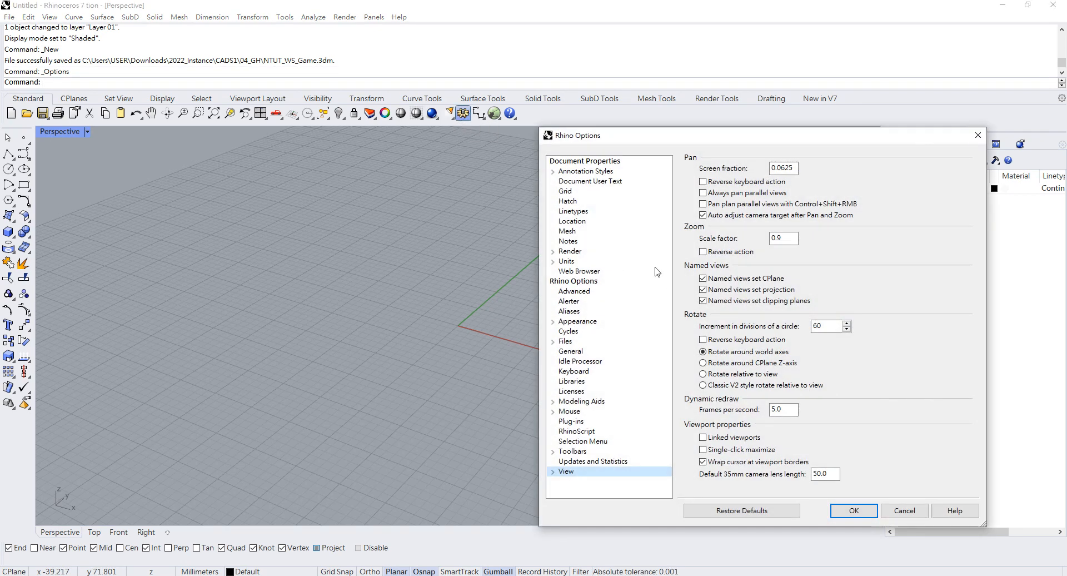
click(565, 262)
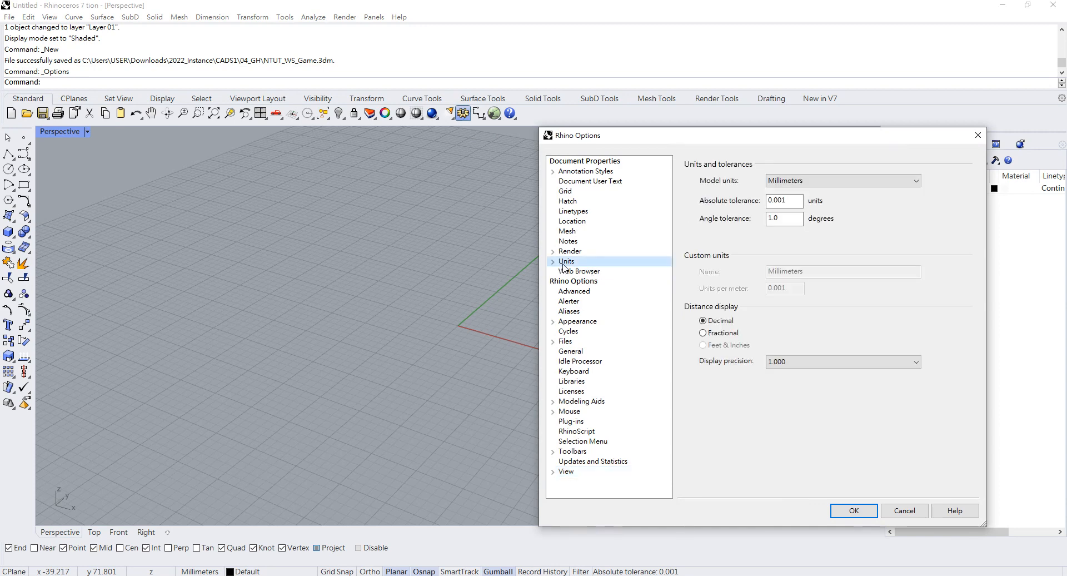
click(832, 180)
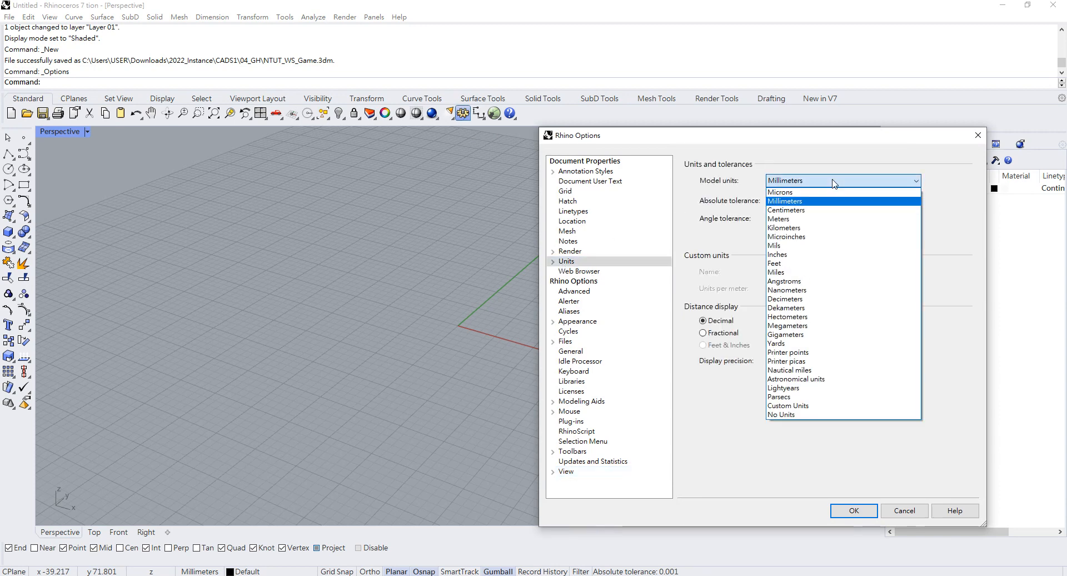
click(825, 211)
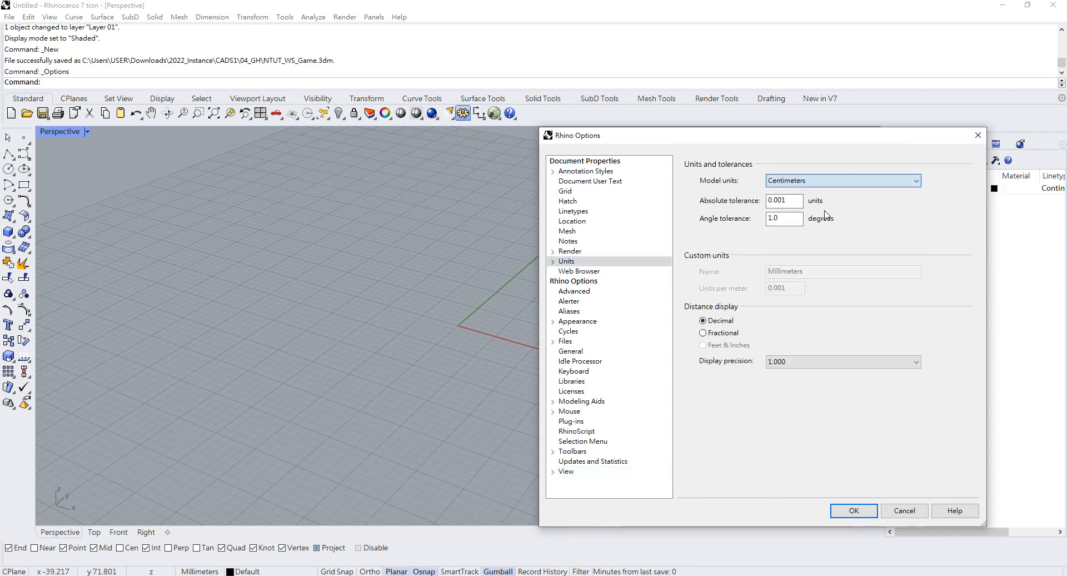
click(853, 511)
Draw a straight single-segment polyline parallel to the Y axis, on the negative X side of the grid.
right_drag(583, 305, 559, 305)
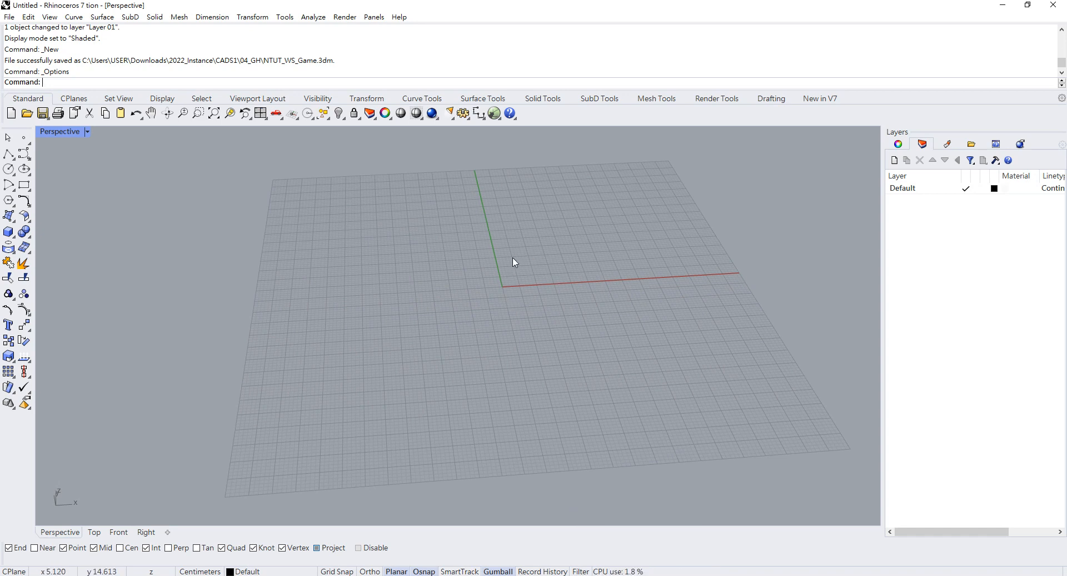
right_drag(512, 258, 481, 289)
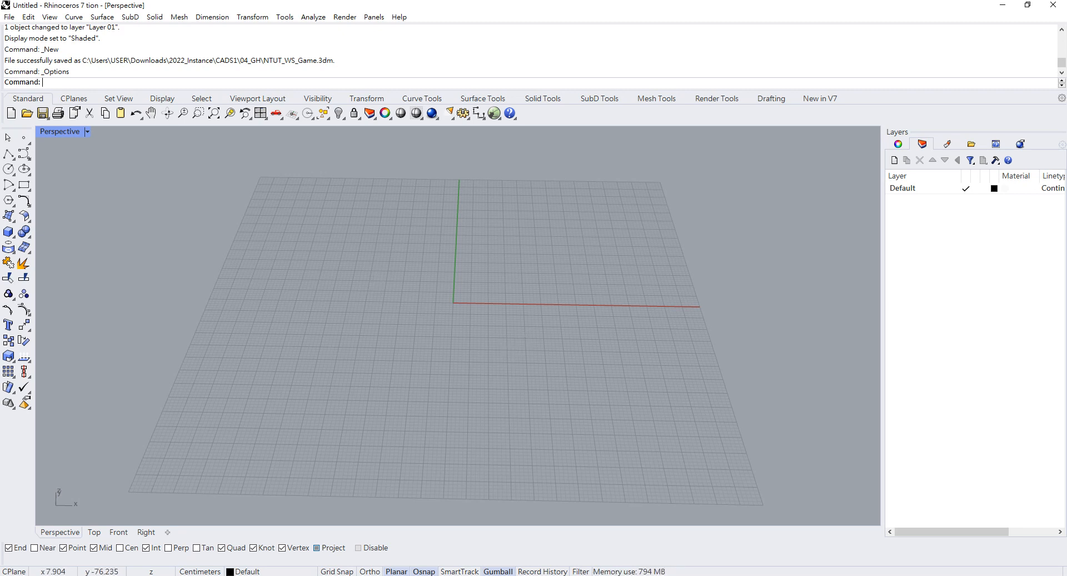
key(alt+Tab)
click(9, 153)
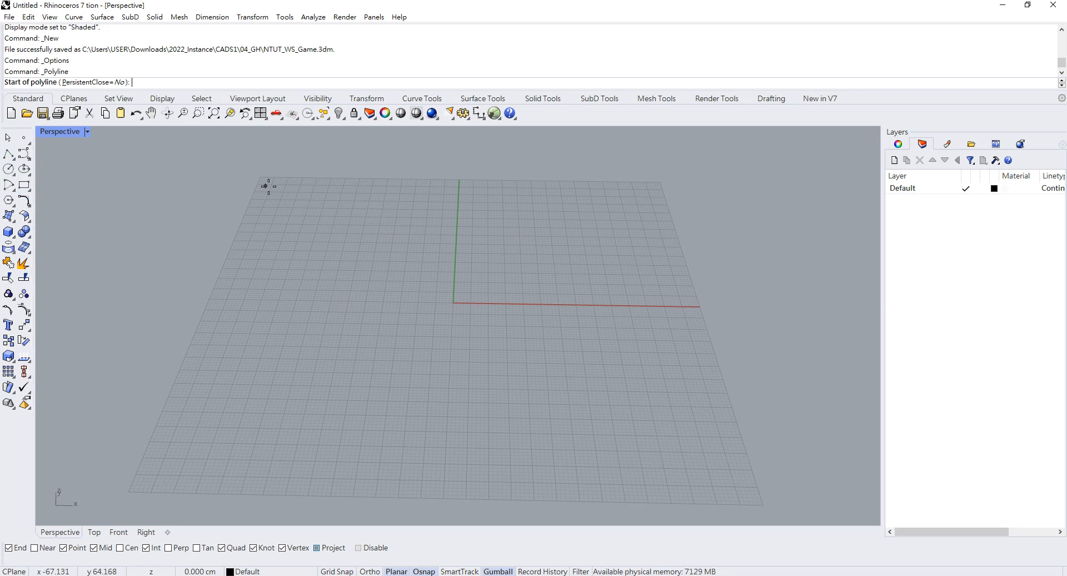
click(333, 187)
key(F8)
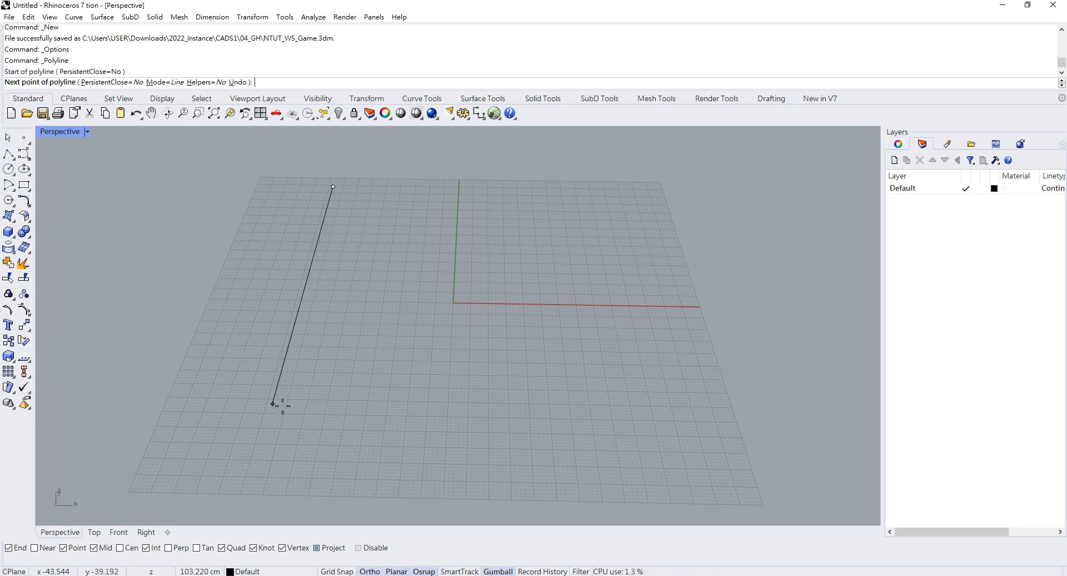
key(F8)
click(246, 507)
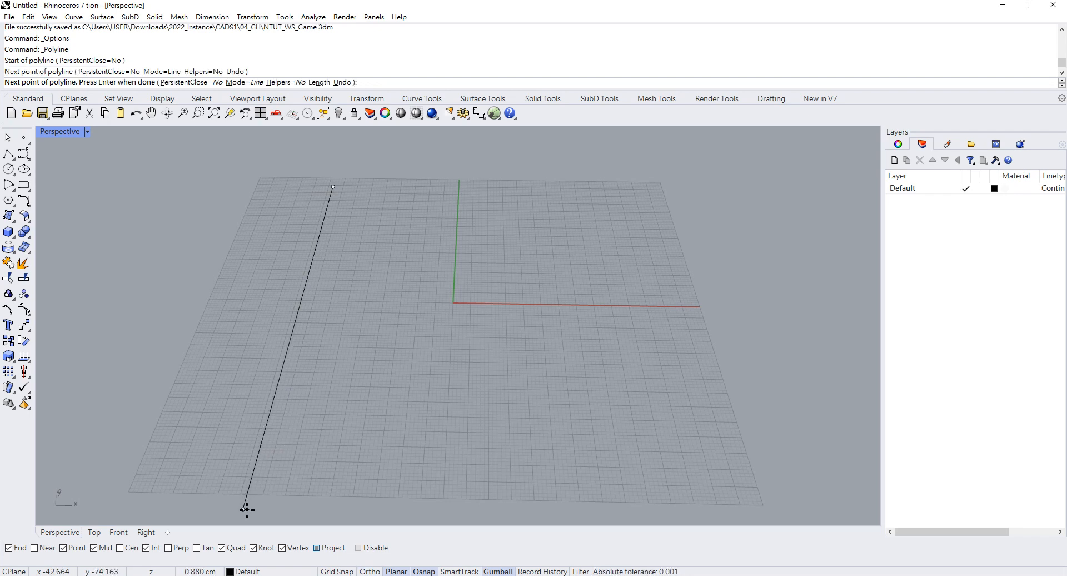
key(Return)
Copy the line 70 cm along the positive X axis.
drag(326, 368, 232, 288)
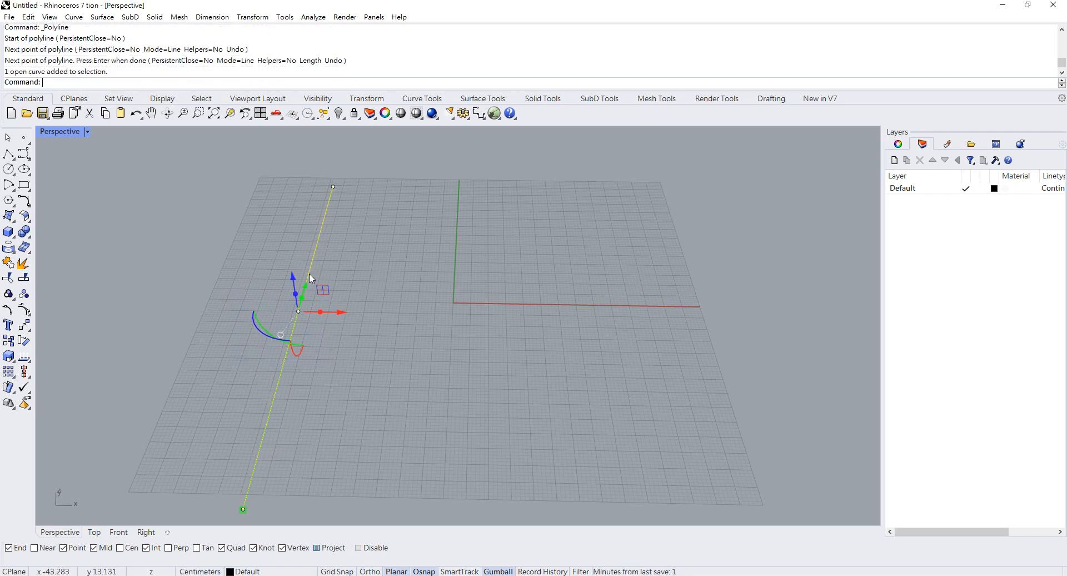
click(343, 314)
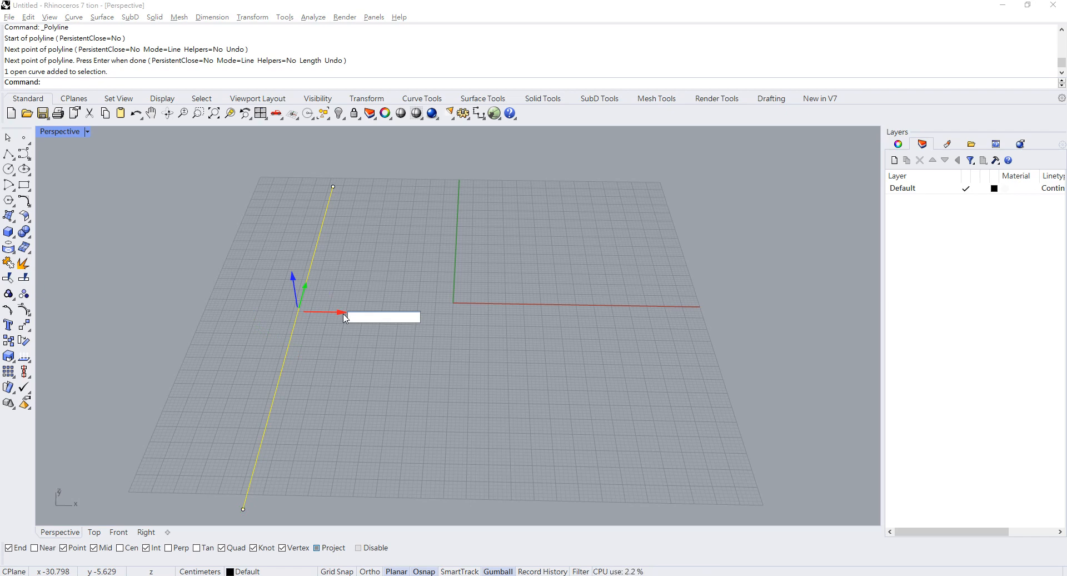
key(Return)
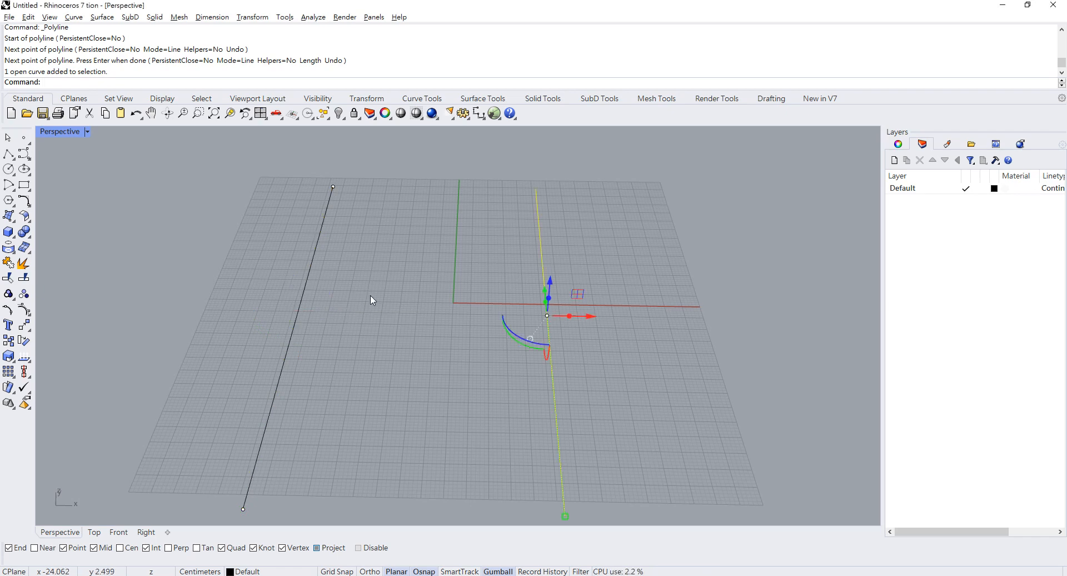
Make a copy of both parallel lines rotated 90 degrees about their common centre to form a crossing guide grid.
scroll(322, 249, down, 2)
scroll(323, 251, down, 2)
drag(578, 291, 232, 229)
right_drag(364, 323, 351, 340)
click(359, 321)
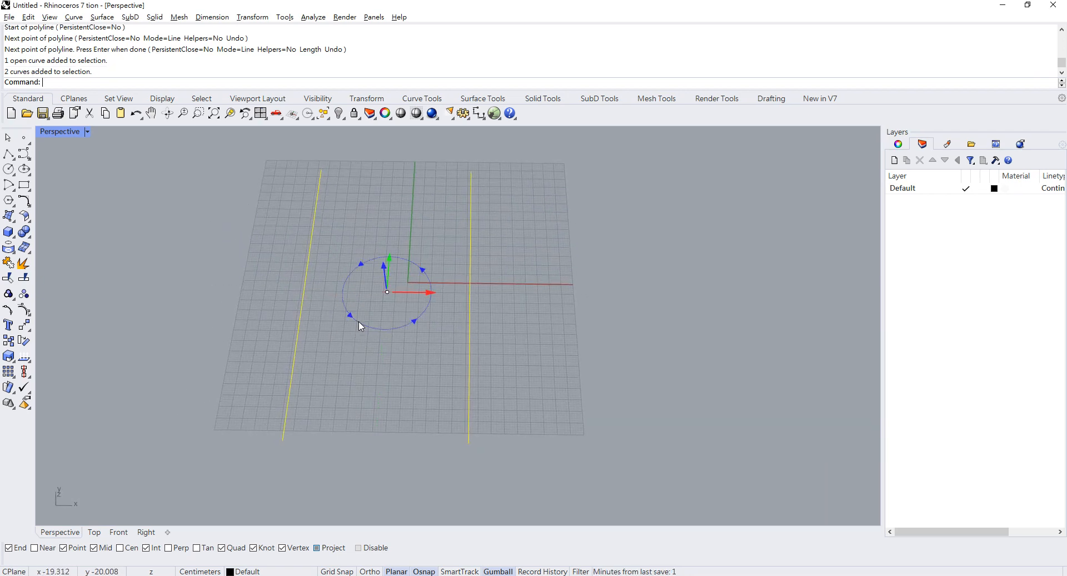
text(90)
key(Return)
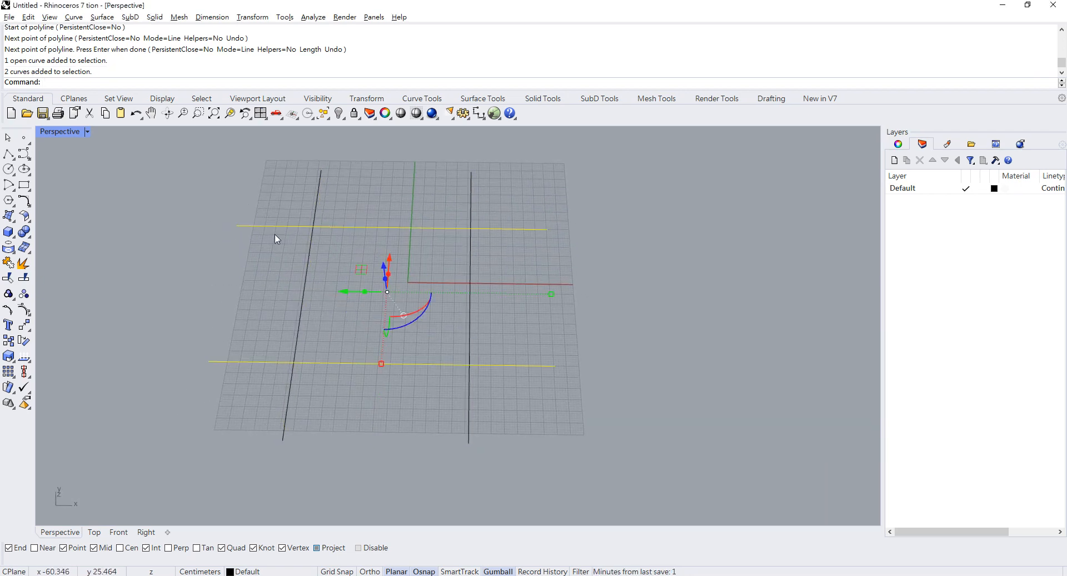
key(Escape)
scroll(330, 230, up, 3)
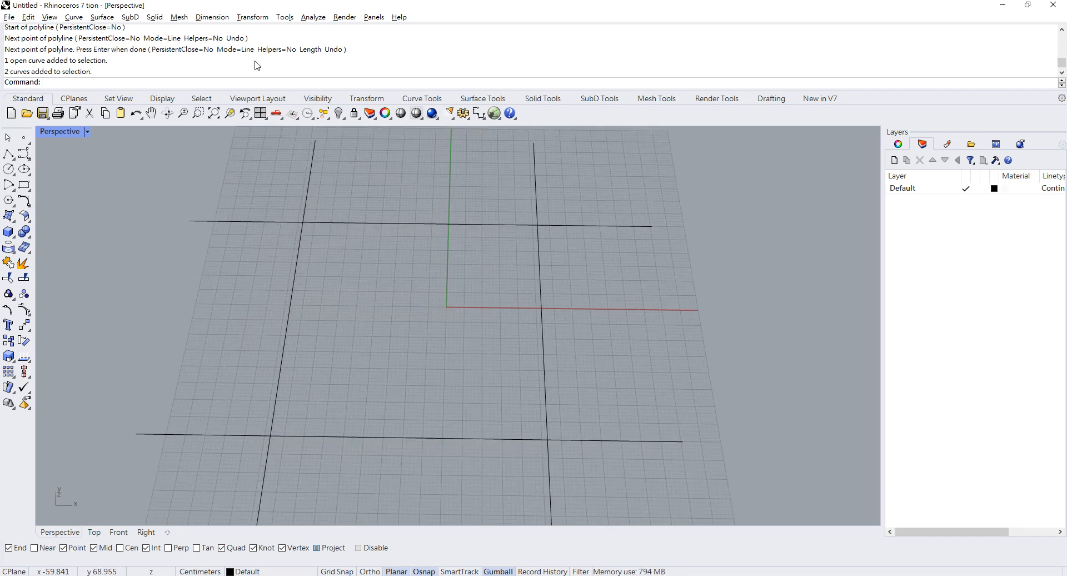
Add a linear dimension between the two X-direction lines at their intersections with the first Y-direction line.
click(212, 17)
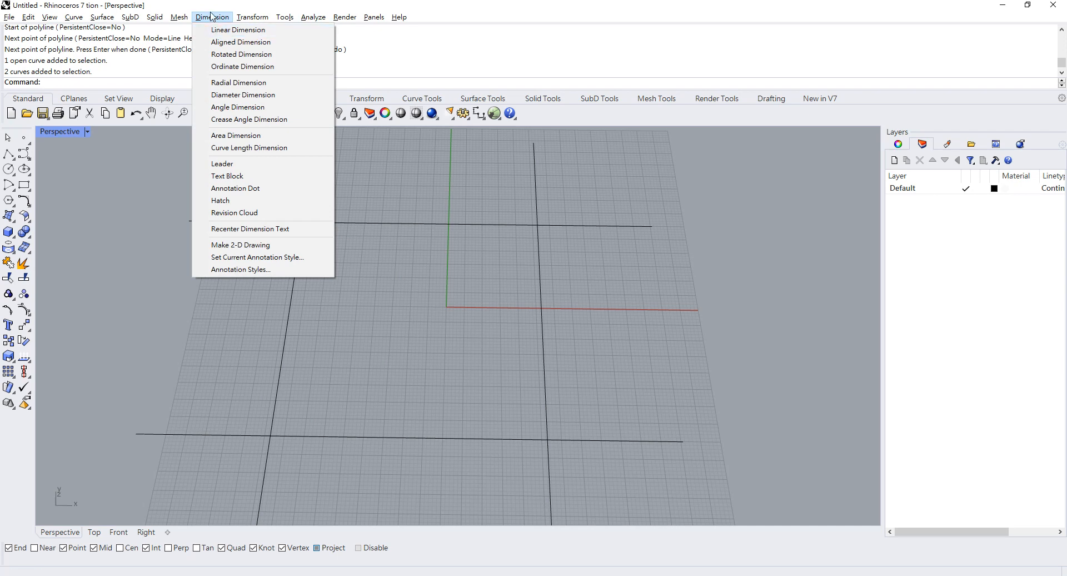
click(233, 30)
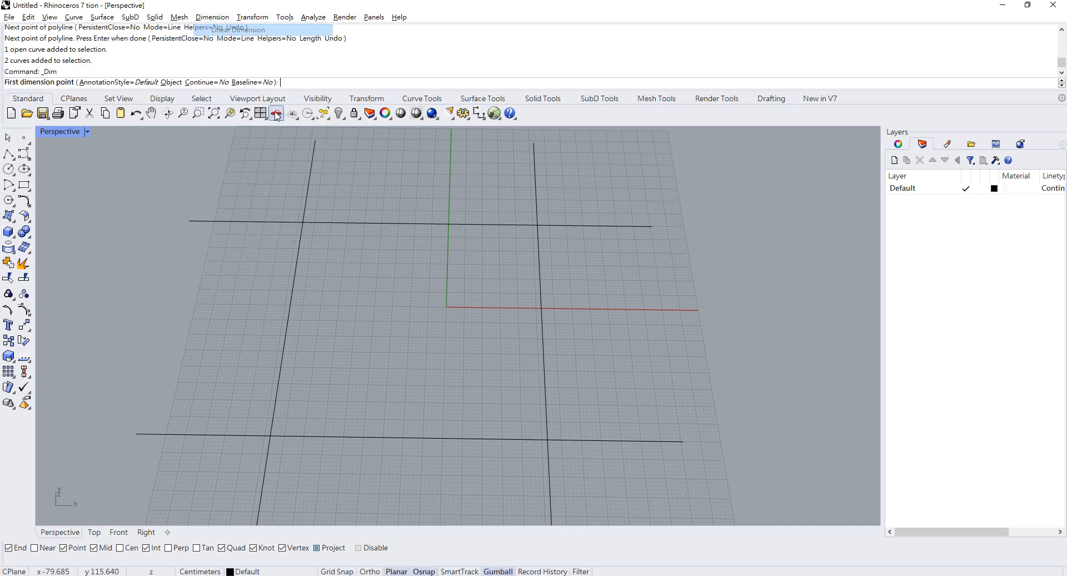
click(301, 223)
click(270, 435)
click(229, 351)
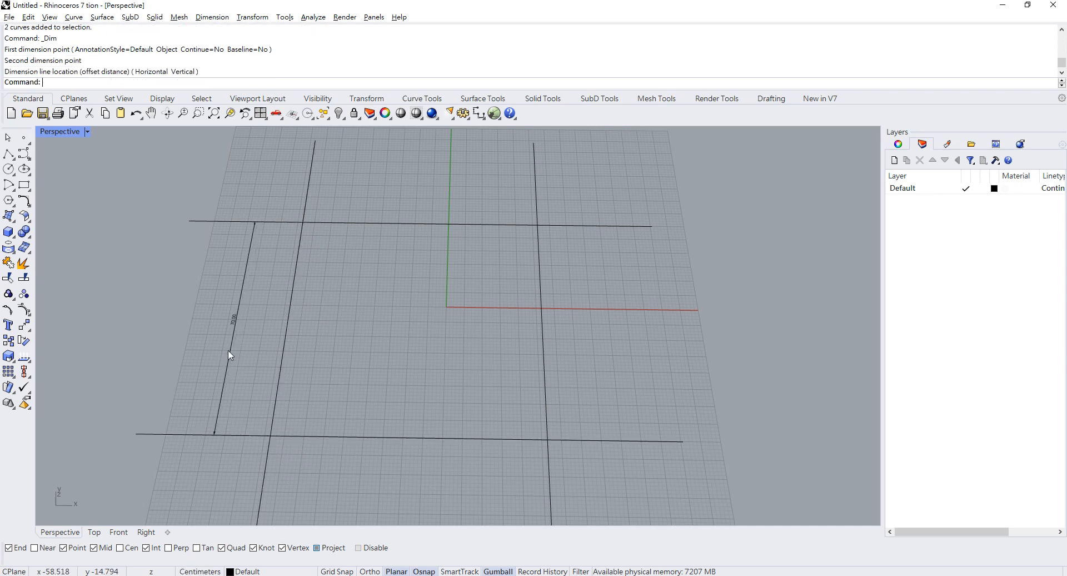
scroll(229, 355, up, 4)
scroll(232, 325, down, 4)
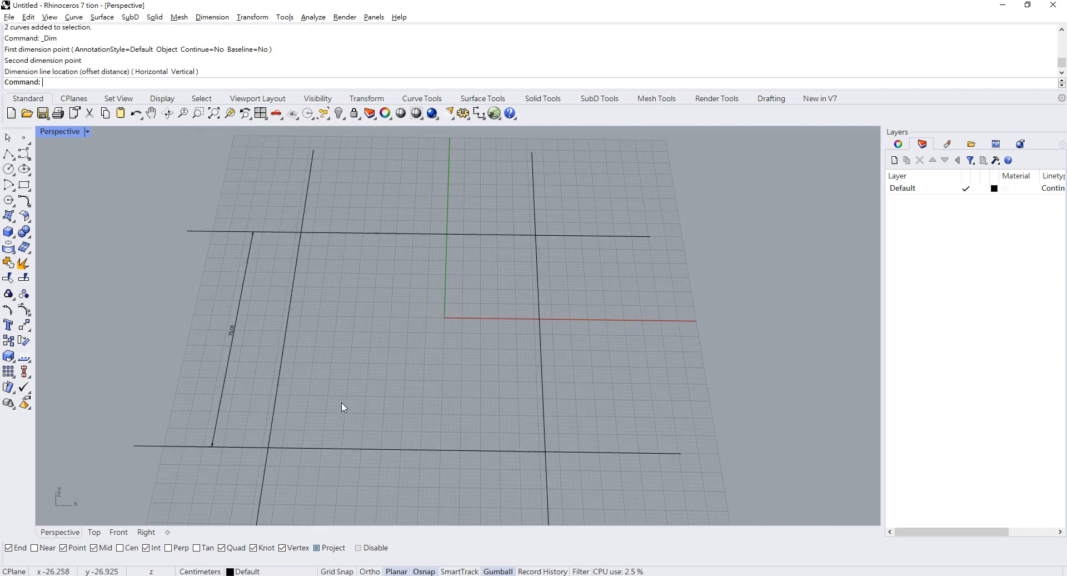
scroll(341, 403, up, 2)
scroll(389, 398, down, 3)
scroll(383, 391, up, 3)
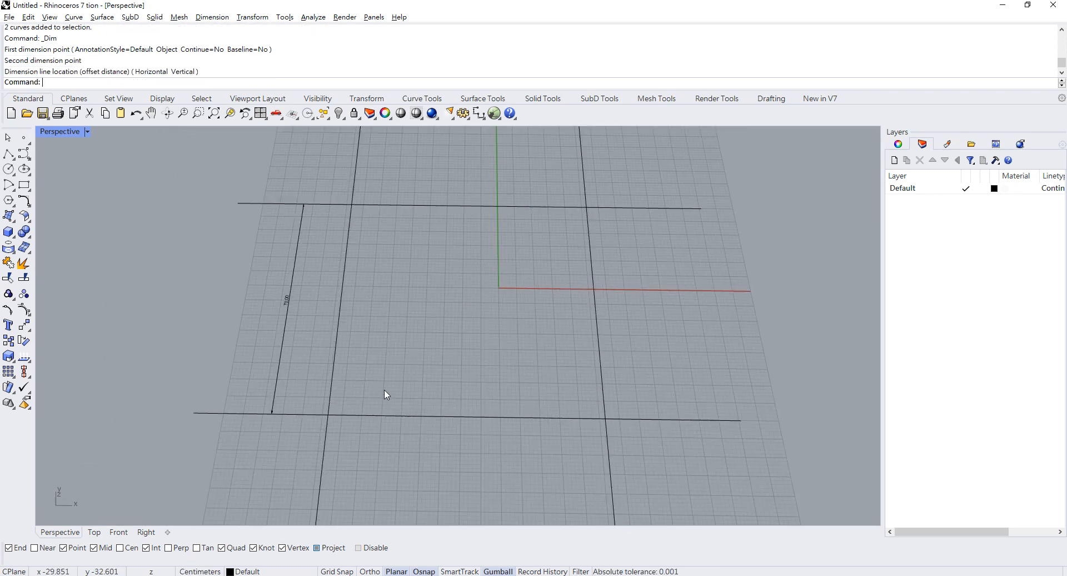
scroll(387, 394, down, 2)
scroll(389, 289, down, 2)
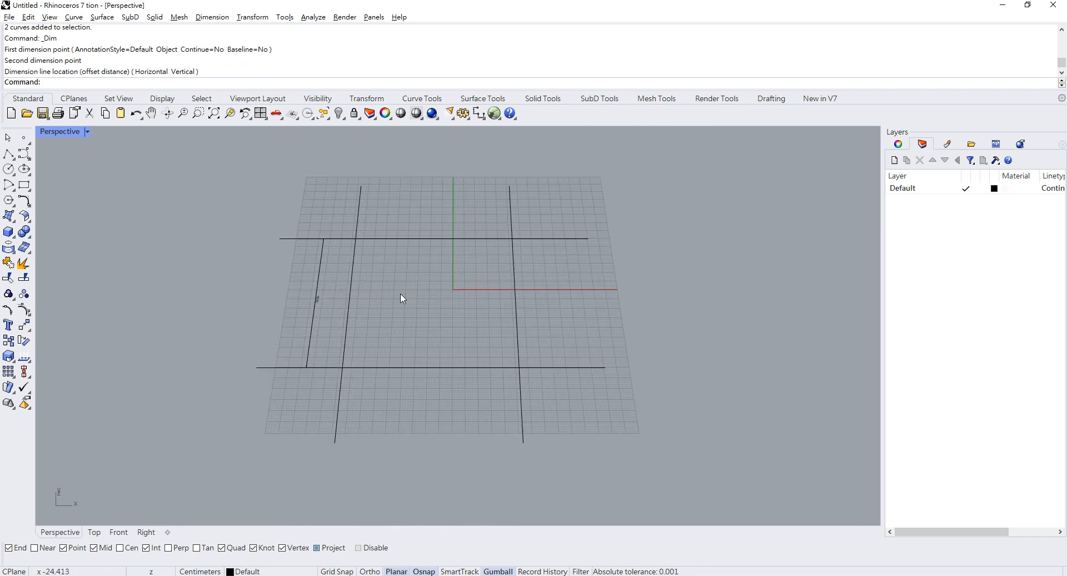
scroll(488, 300, up, 2)
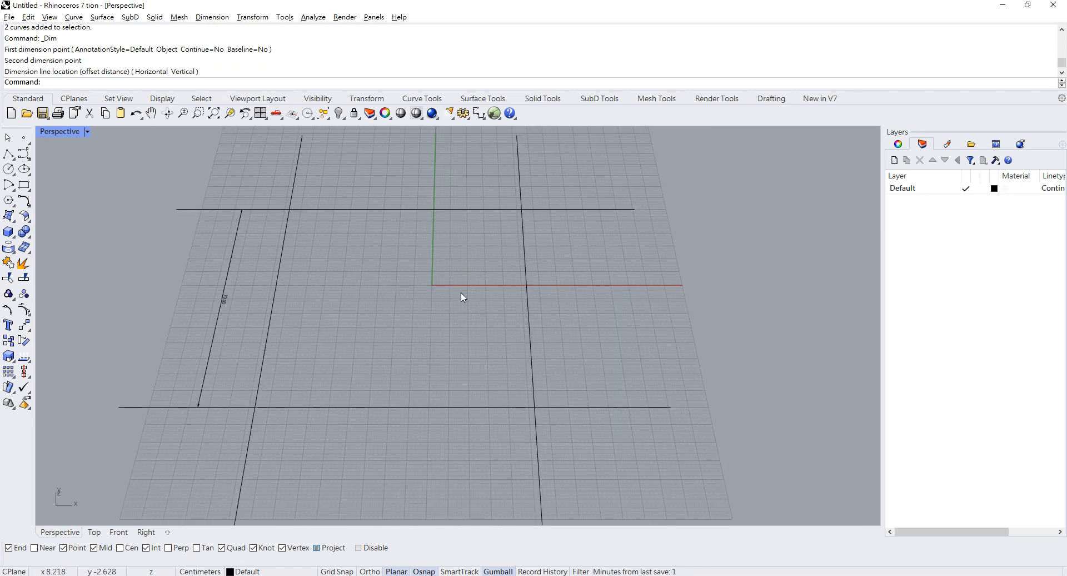
Create a 70 × 70 × 70 cm box with its first base corner at the guide-line intersection on the negative-X, positive-Y side.
click(9, 233)
scroll(452, 235, down, 1)
scroll(604, 239, down, 2)
scroll(604, 239, down, 2)
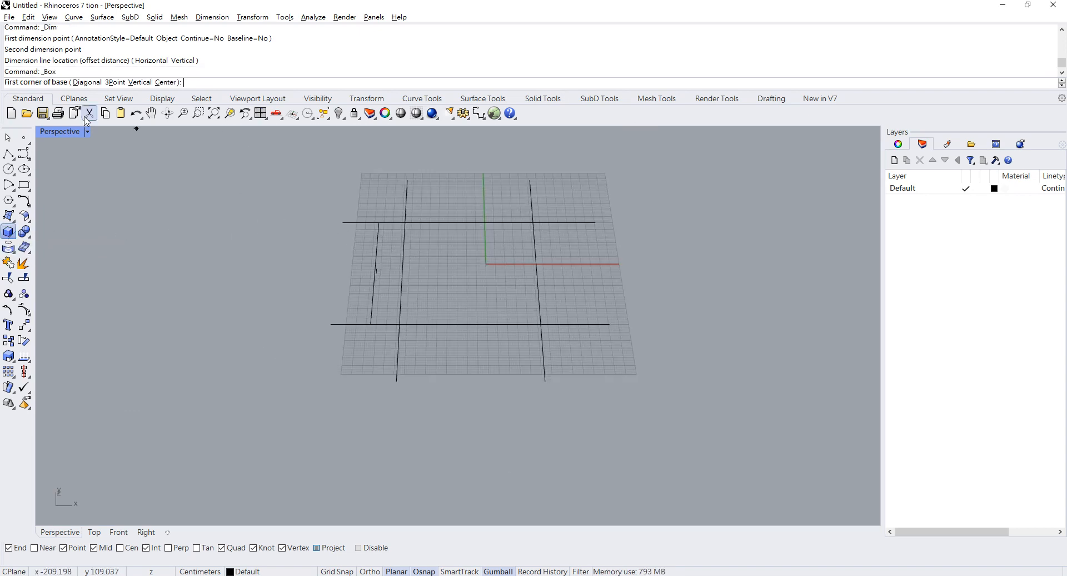
shift+right_drag(575, 216, 515, 266)
scroll(515, 268, up, 2)
scroll(539, 274, up, 1)
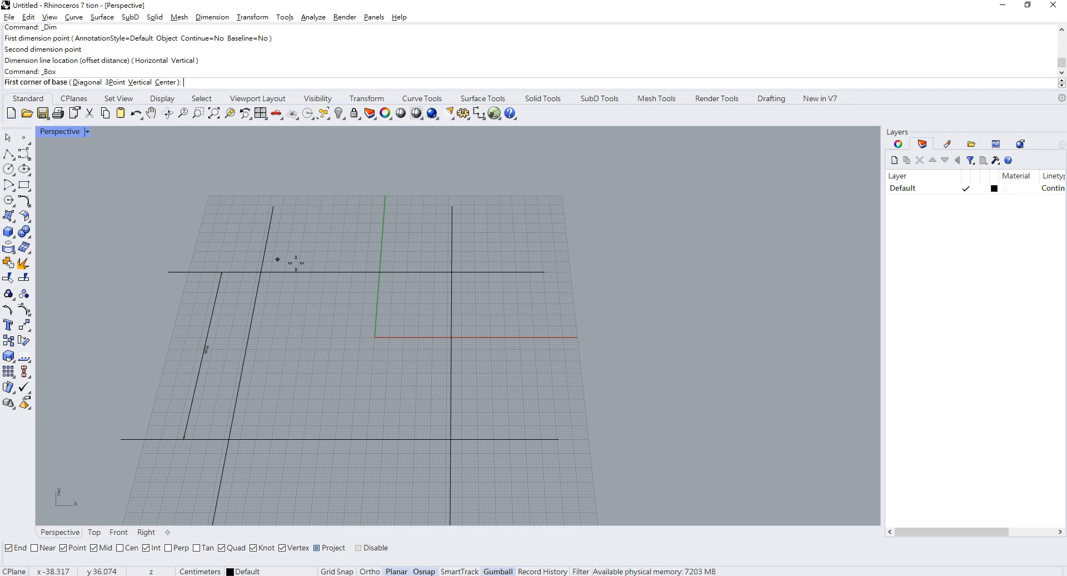
click(255, 272)
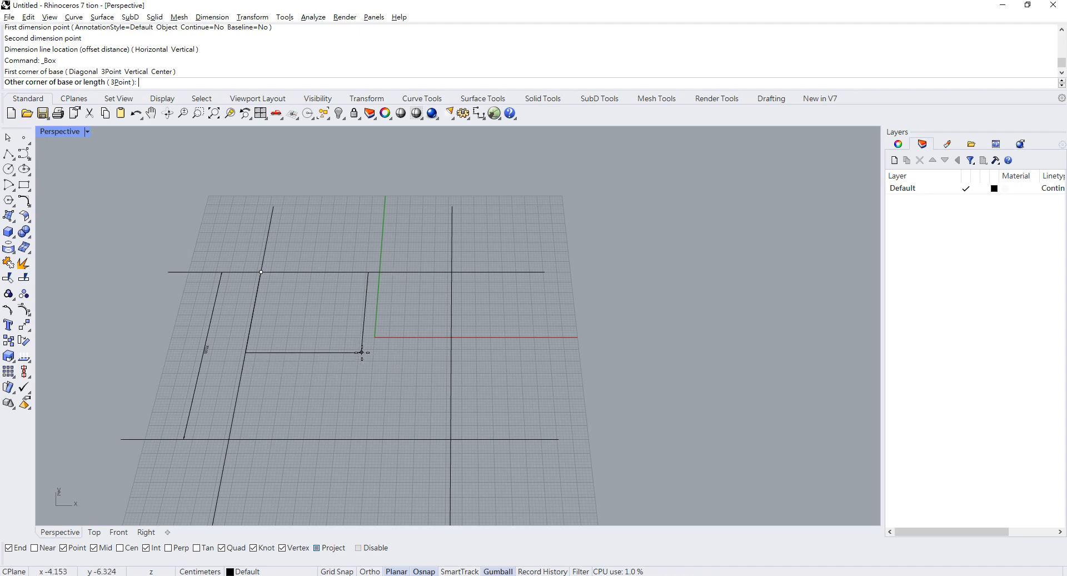
text(c)
text(70)
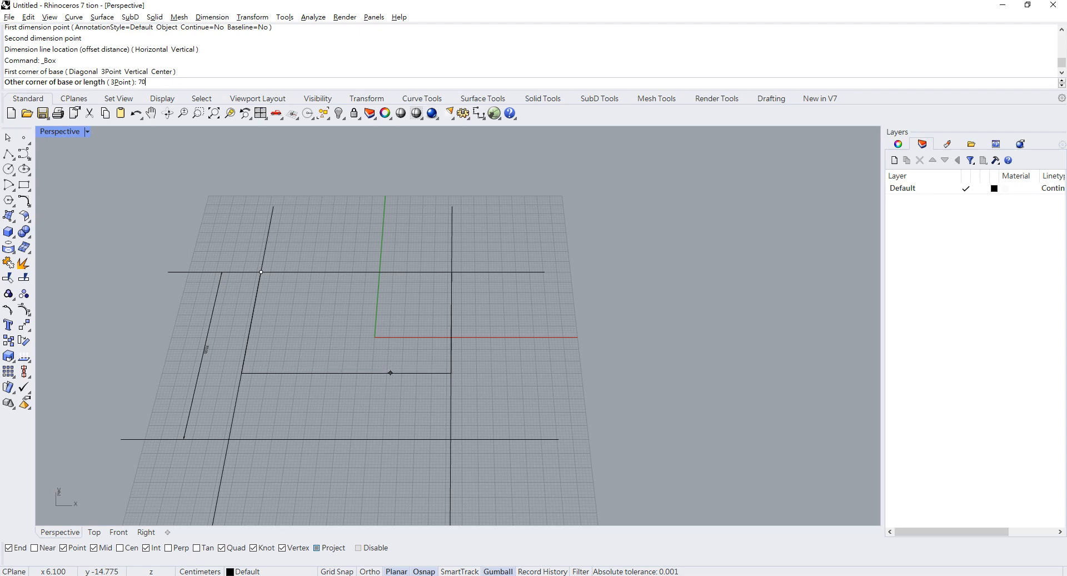
key(Return)
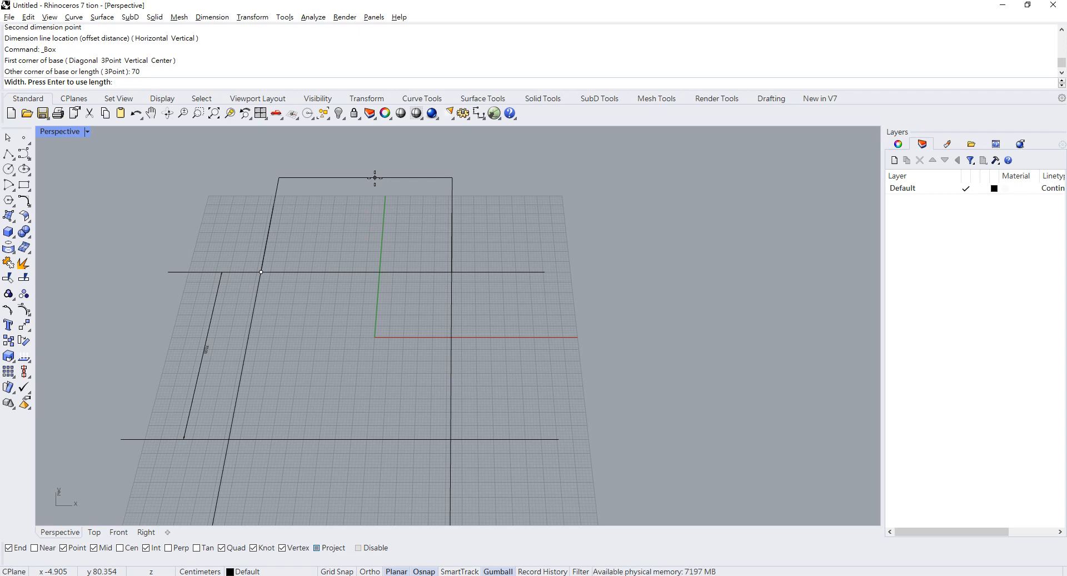
key(Return)
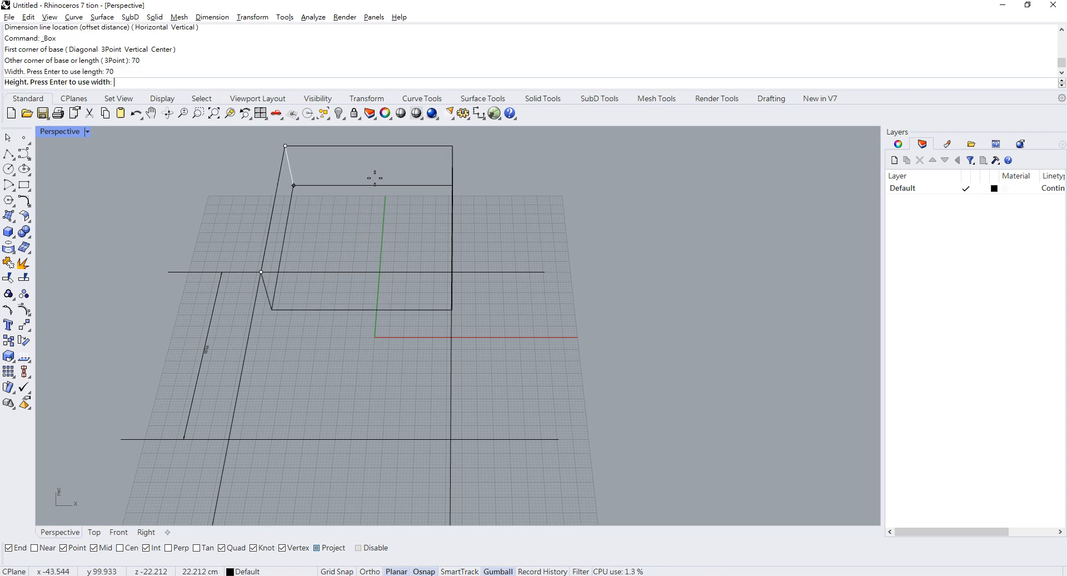
scroll(379, 265, down, 5)
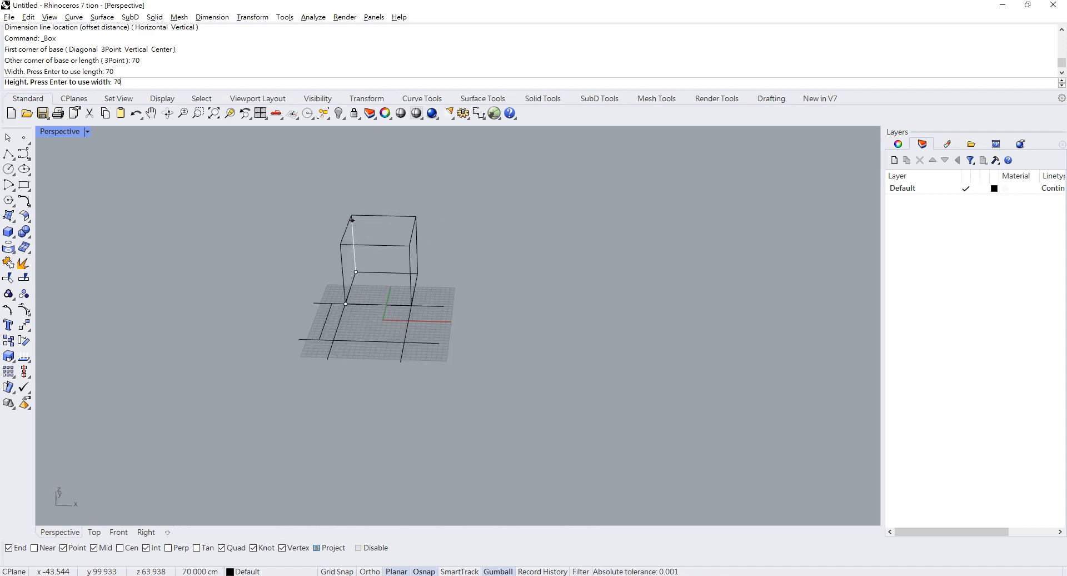
key(Return)
scroll(374, 243, up, 3)
scroll(369, 277, up, 3)
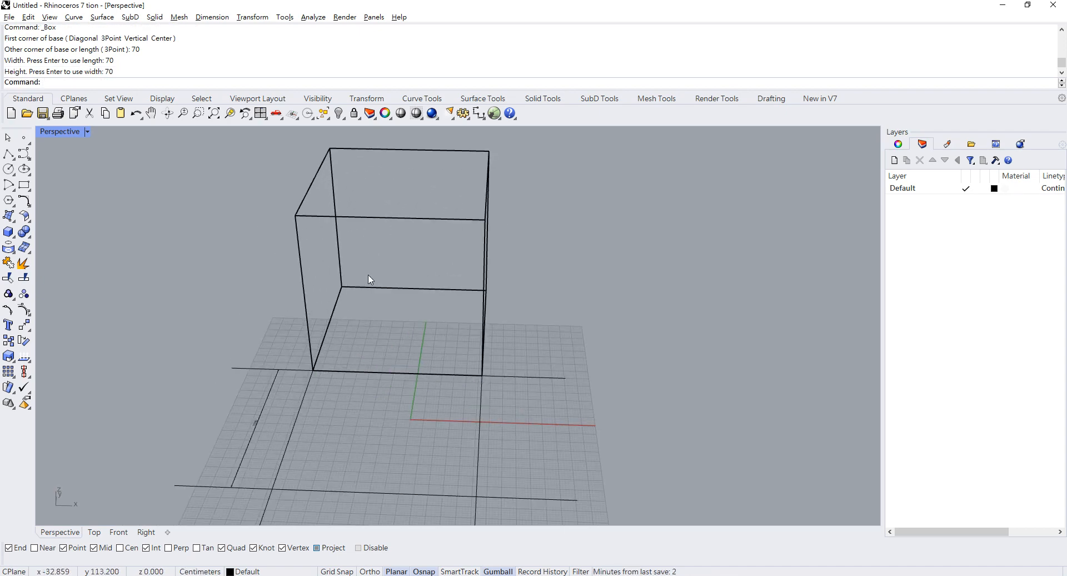
Move the cube freehand in the negative Y direction so it sits over the square enclosed by the guide lines.
scroll(374, 276, down, 4)
drag(494, 267, 283, 205)
scroll(310, 245, up, 4)
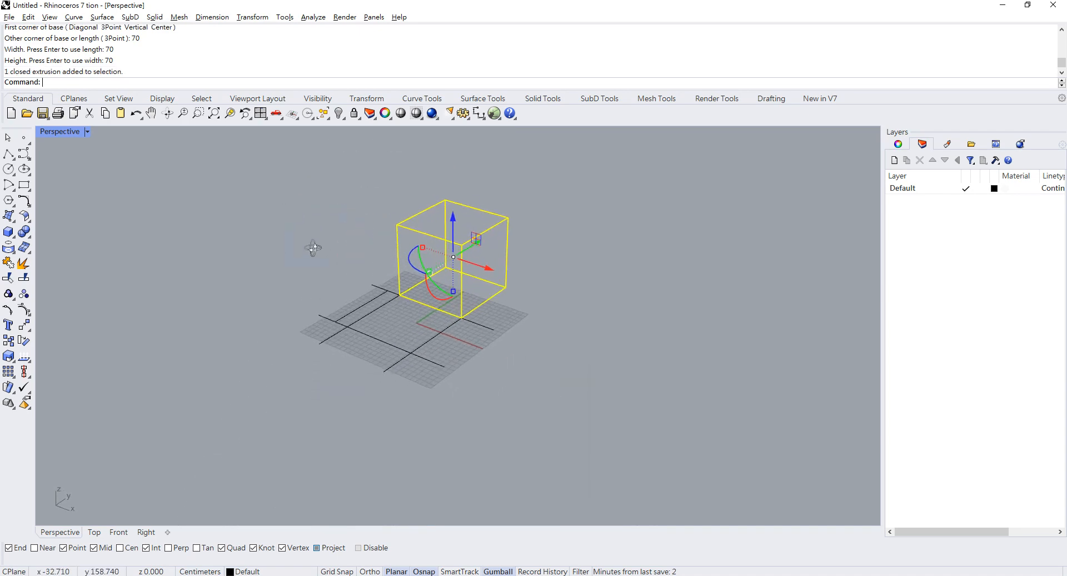
drag(445, 269, 371, 362)
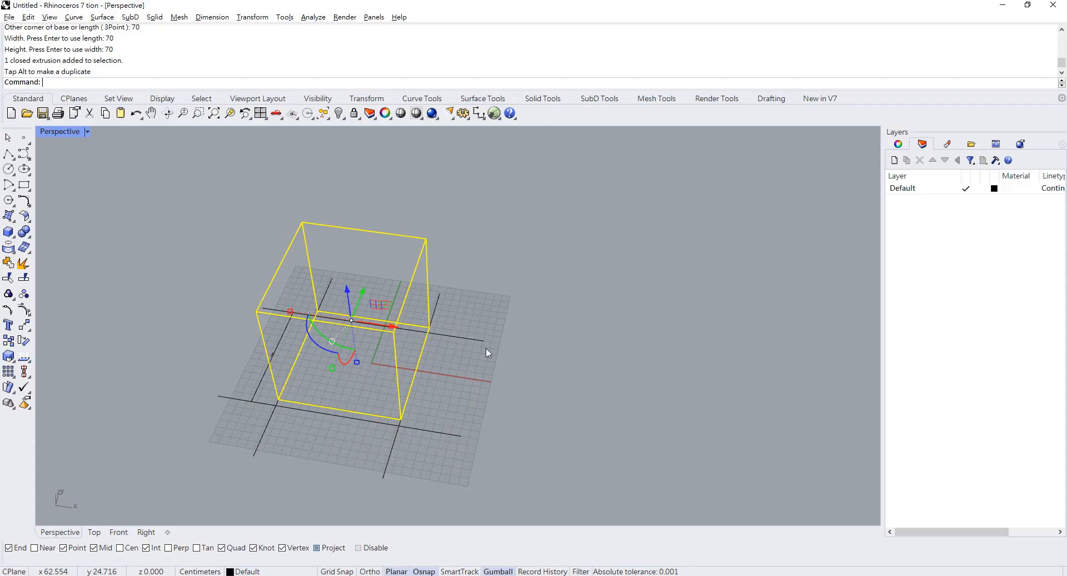
key(Escape)
right_drag(382, 301, 446, 315)
click(468, 346)
click(390, 388)
scroll(332, 390, up, 4)
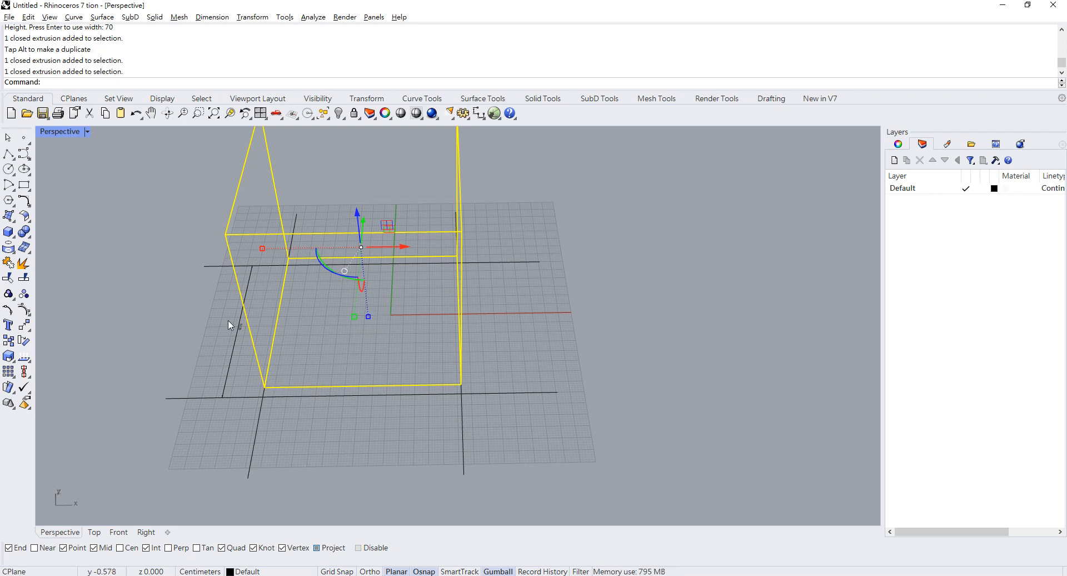
Place a point object at the origin, 0,0,0.
click(24, 138)
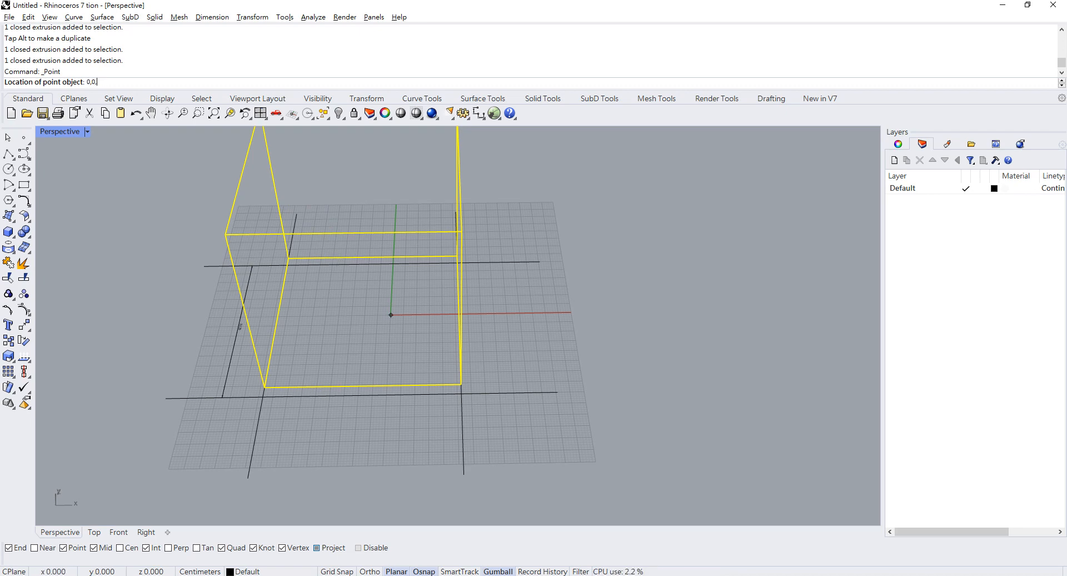
key(Return)
drag(374, 290, 418, 357)
Move the cube by its base corner with the lowest X and Y onto the origin point.
click(233, 264)
text(Mo)
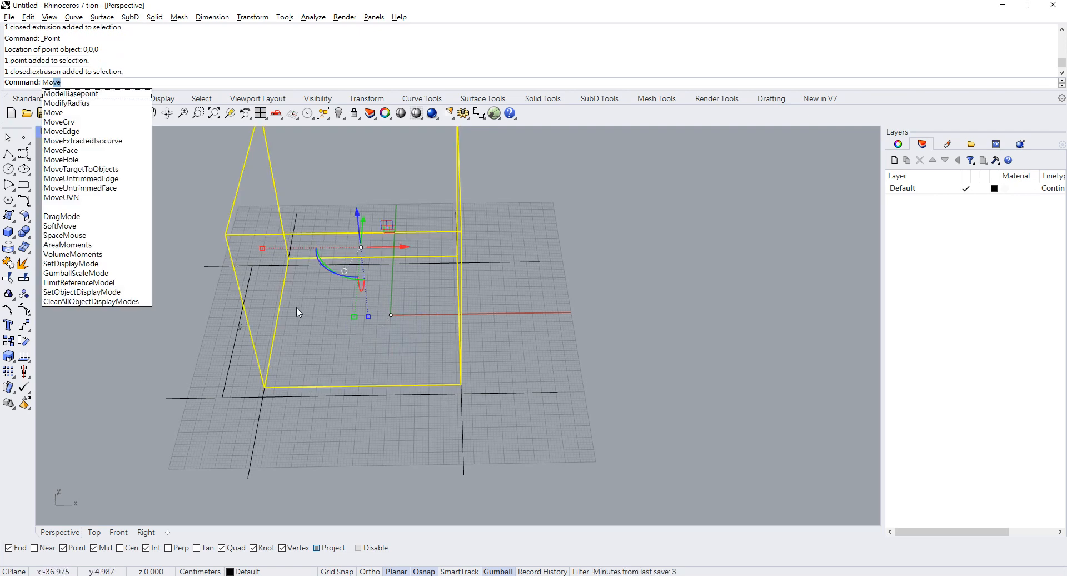
key(Return)
click(265, 387)
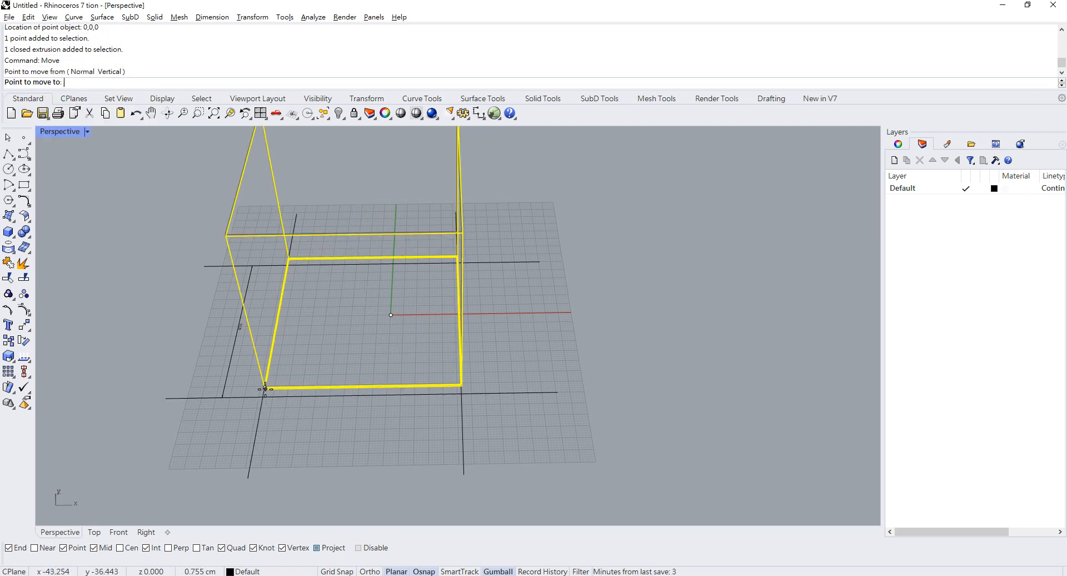
click(391, 314)
Delete the four guide lines, the linear dimension and the origin point, keeping only the cube.
scroll(355, 311, down, 3)
drag(248, 252, 480, 449)
scroll(433, 308, up, 2)
key(Delete)
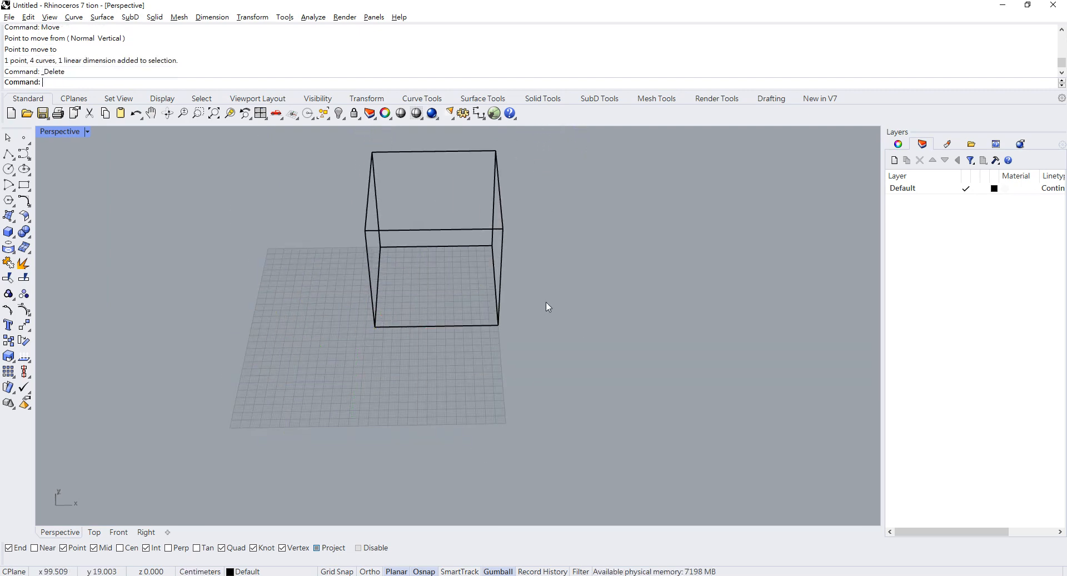
Copy the cube three times end to end along the positive X axis to form a row of four cubes.
click(464, 275)
shift+right_drag(464, 277, 433, 306)
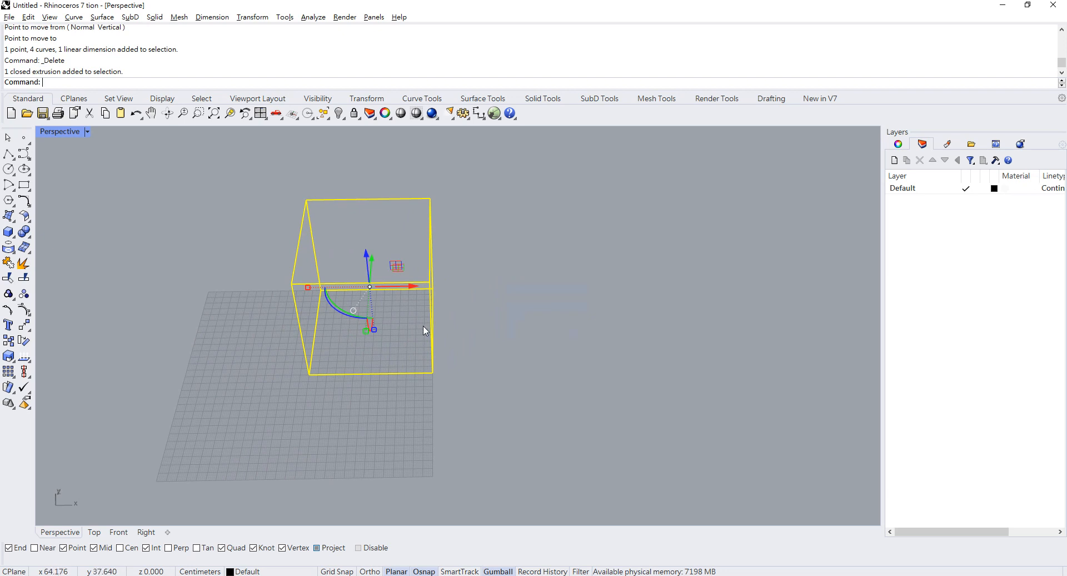
click(558, 376)
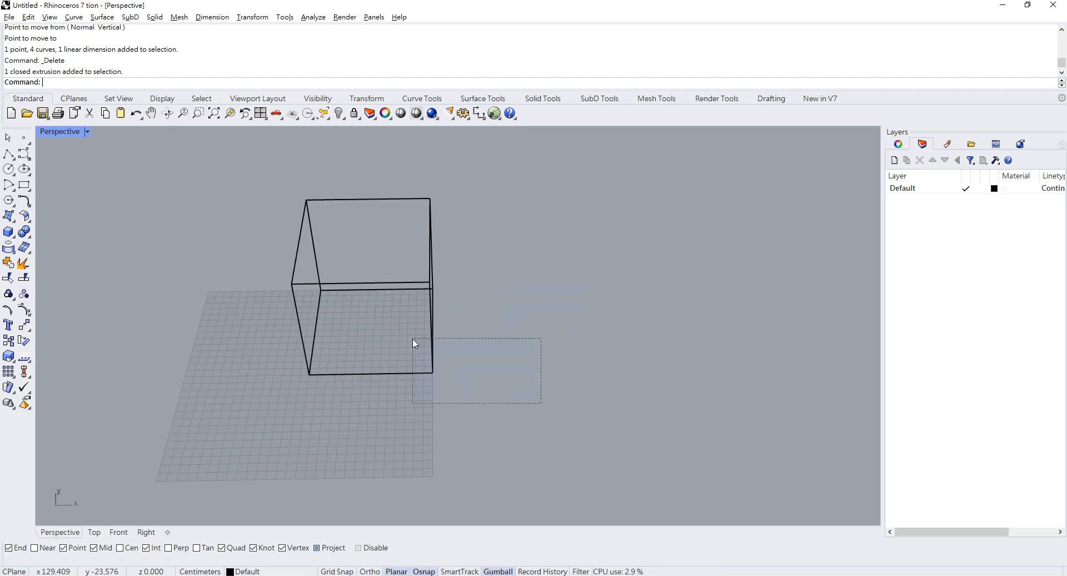
click(431, 343)
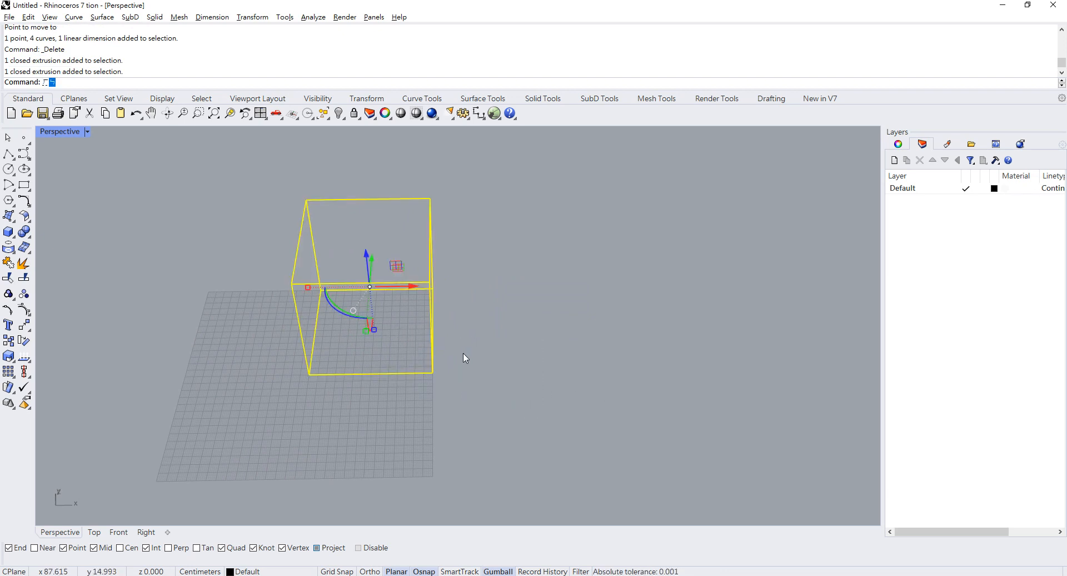
key(Return)
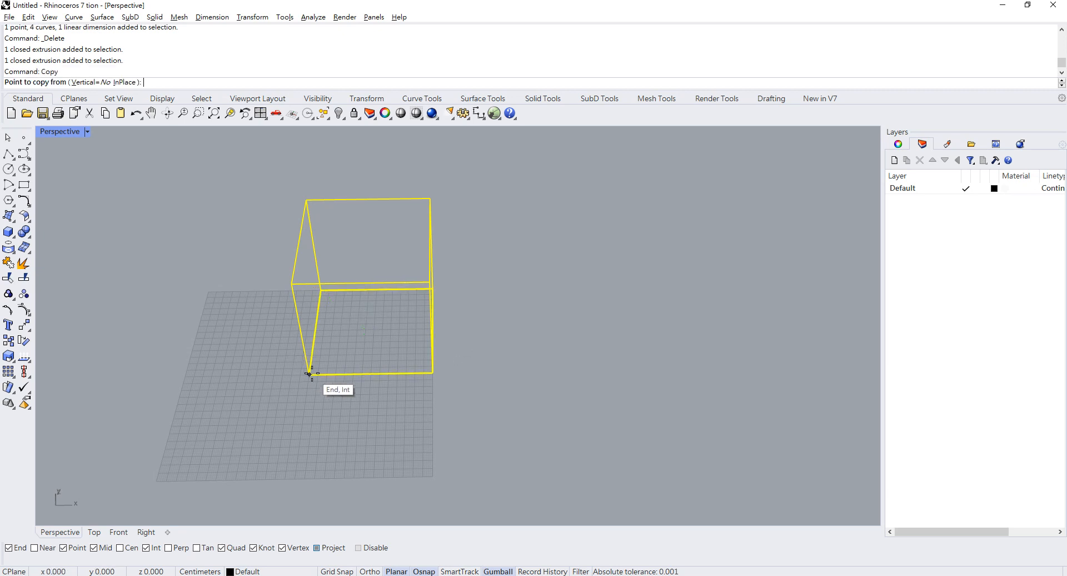
click(309, 374)
click(433, 373)
click(556, 370)
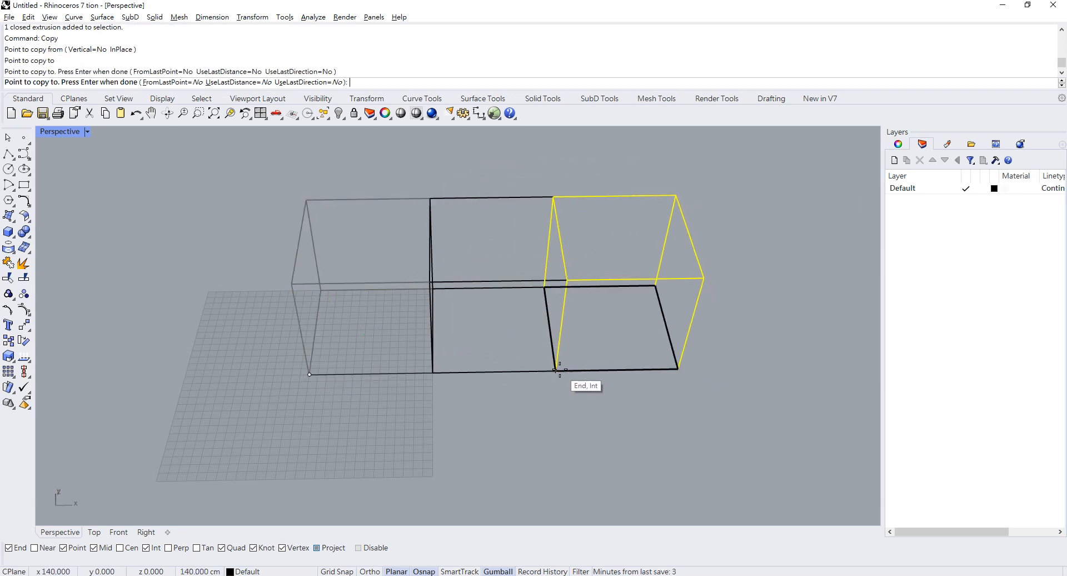
scroll(557, 364, down, 3)
click(557, 362)
scroll(588, 368, down, 3)
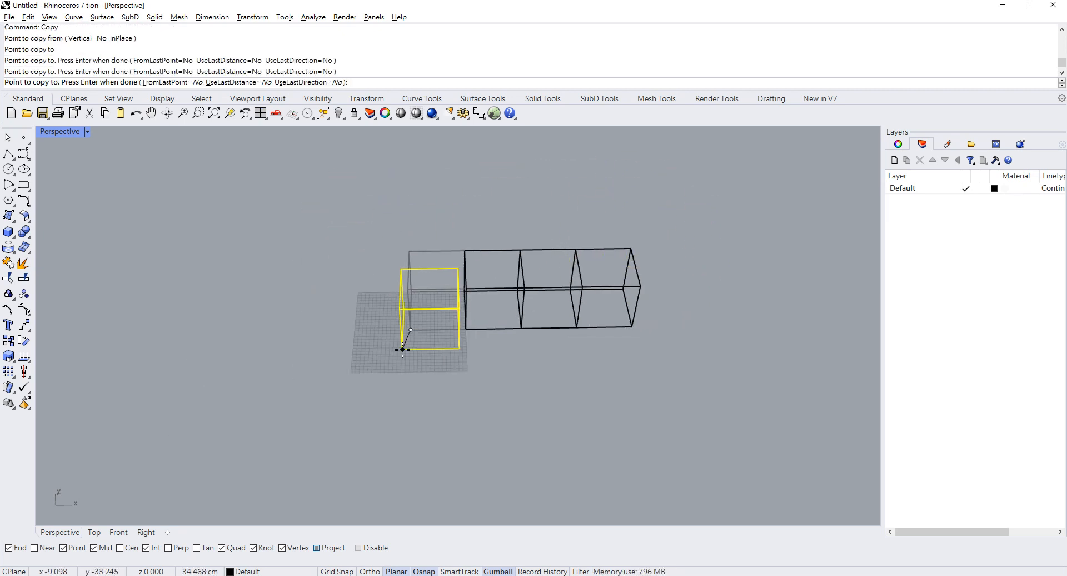
Continue copying the cube to form a second row of four, adjoining the first row on its positive Y side.
scroll(365, 271, up, 3)
right_drag(365, 271, 410, 302)
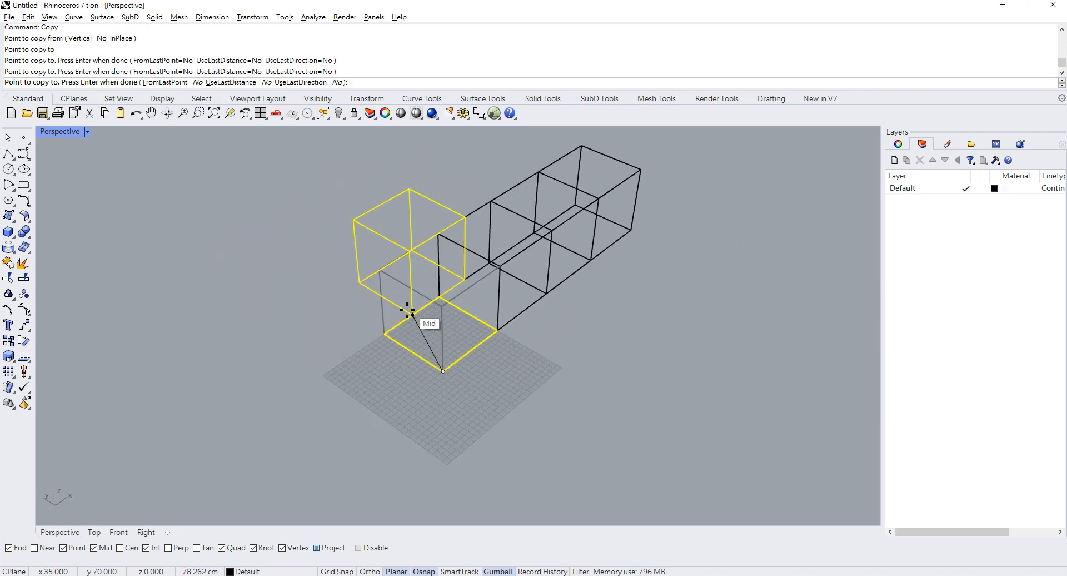
click(382, 334)
click(436, 296)
scroll(490, 205, up, 2)
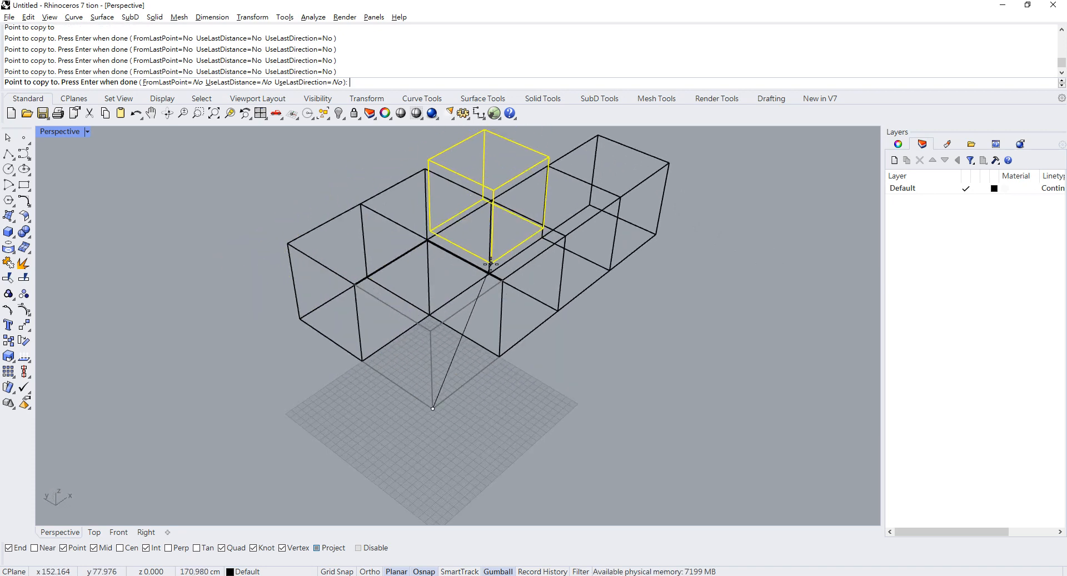
click(491, 271)
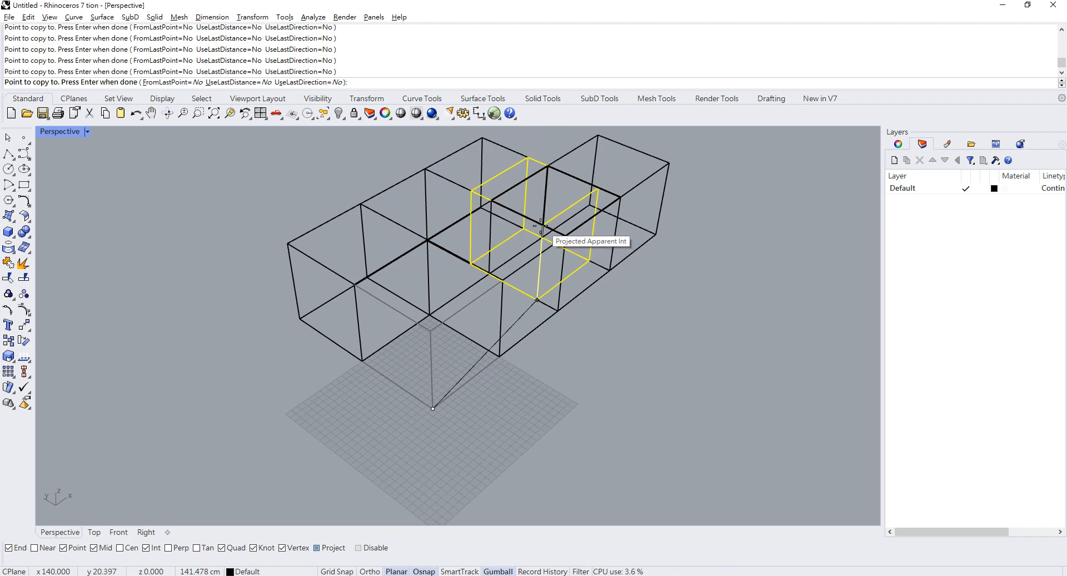
right_drag(389, 216, 446, 216)
right_click(447, 216)
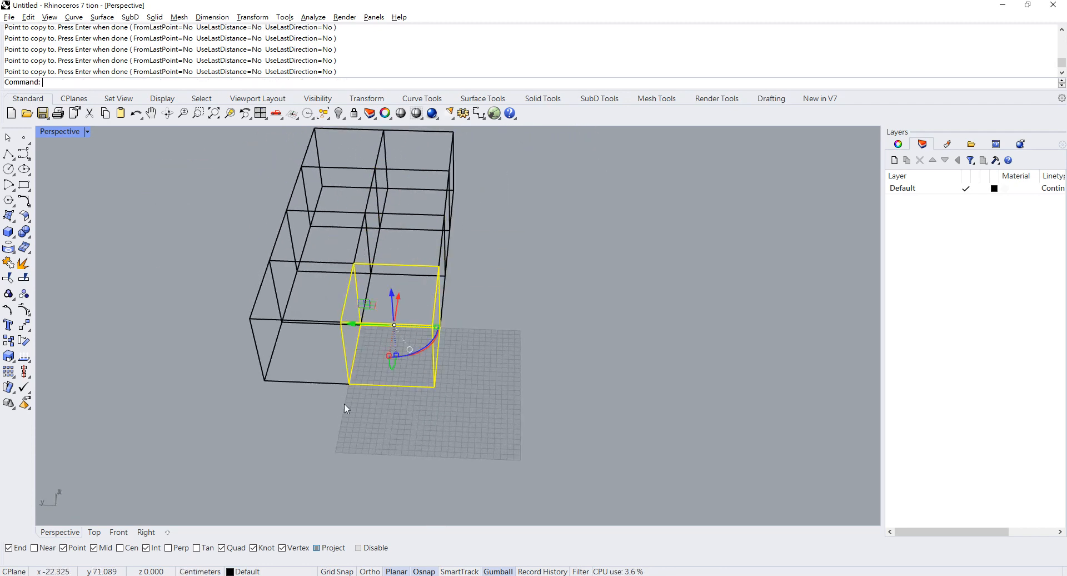
Copy the second row of four cubes 70 cm along positive Y to form an adjoining third row.
drag(316, 412, 227, 151)
shift+right_drag(224, 146, 303, 175)
text(co)
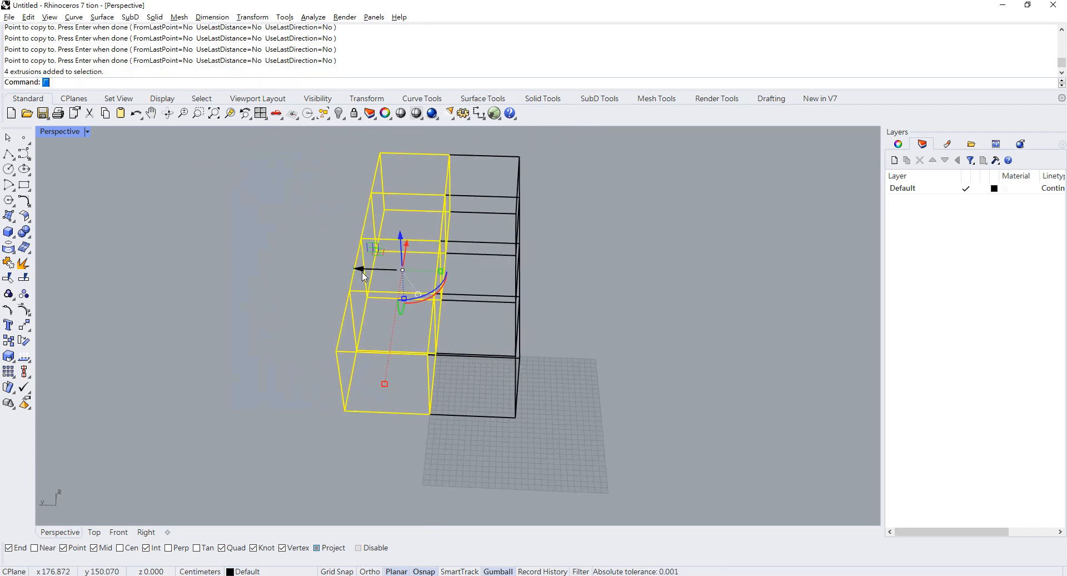
text(opy)
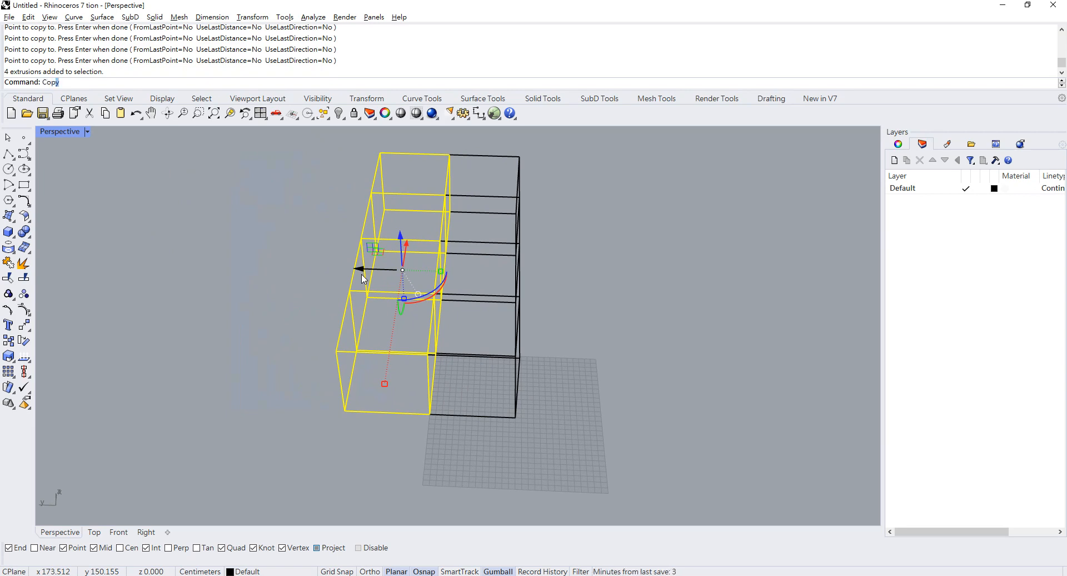
key(Return)
click(432, 413)
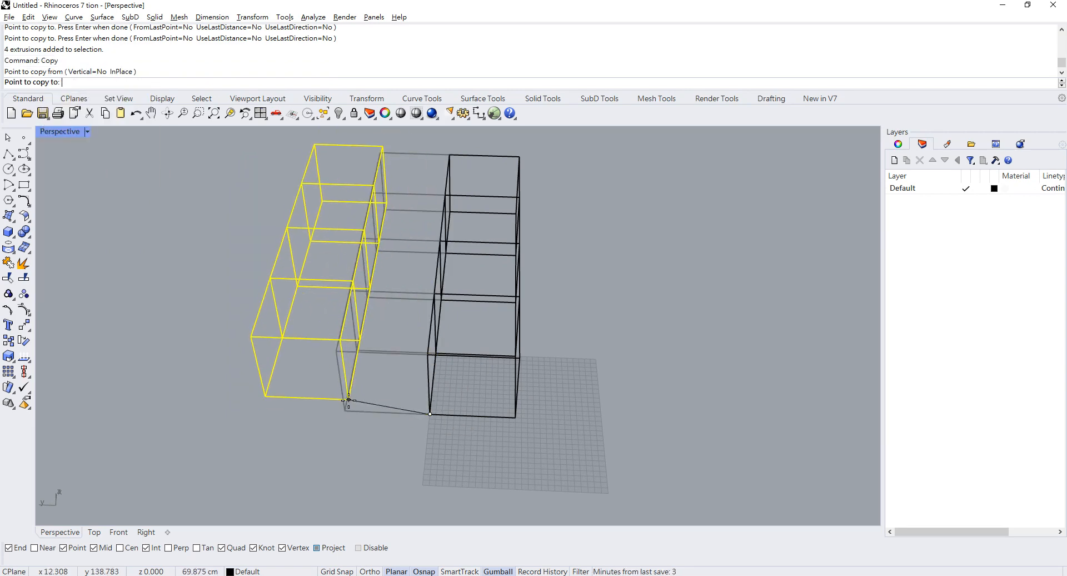
click(345, 411)
key(Escape)
right_drag(649, 337, 540, 298)
scroll(442, 387, up, 2)
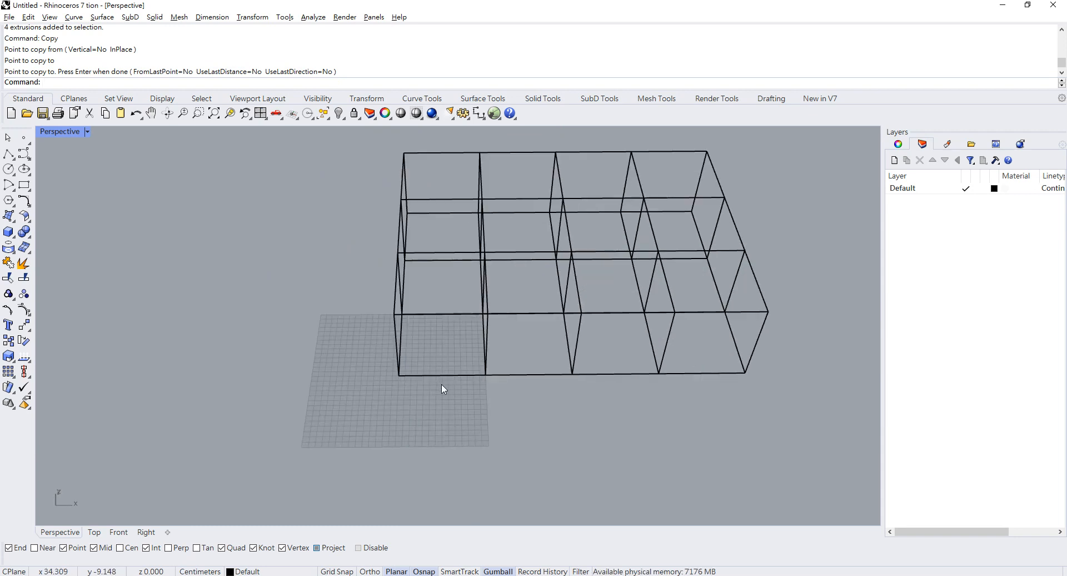
scroll(428, 305, down, 2)
drag(358, 172, 733, 352)
scroll(490, 293, up, 2)
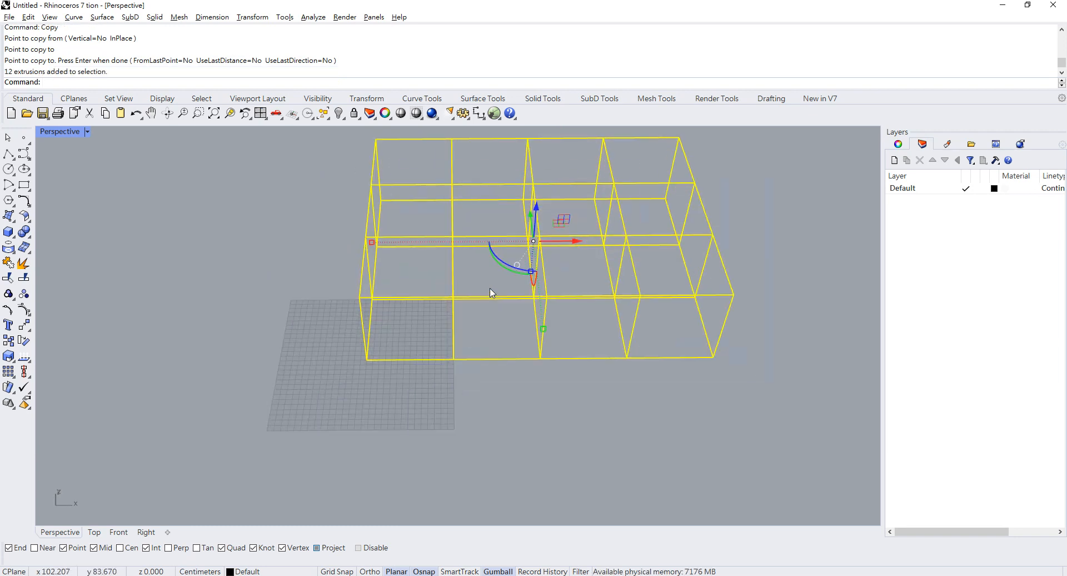
right_drag(536, 298, 566, 317)
click(674, 356)
scroll(549, 412, down, 5)
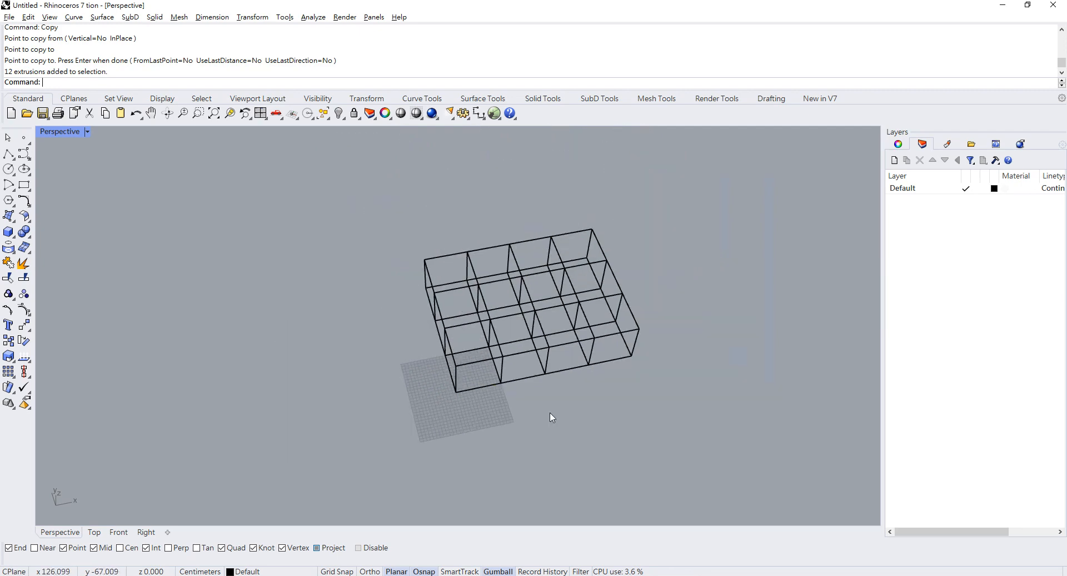
Move all twelve cubes so the centre of the grid's base sits at the origin, with planar and projected snapping off.
scroll(483, 277, up, 2)
drag(377, 199, 654, 436)
scroll(522, 366, up, 4)
scroll(581, 378, down, 4)
scroll(581, 377, up, 2)
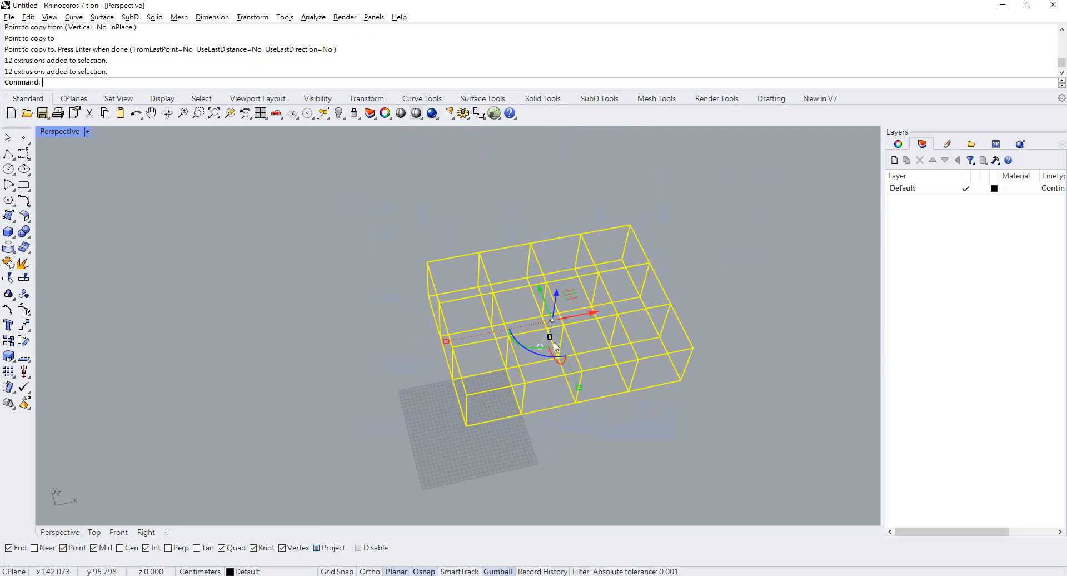
scroll(539, 342, up, 4)
right_drag(577, 348, 547, 295)
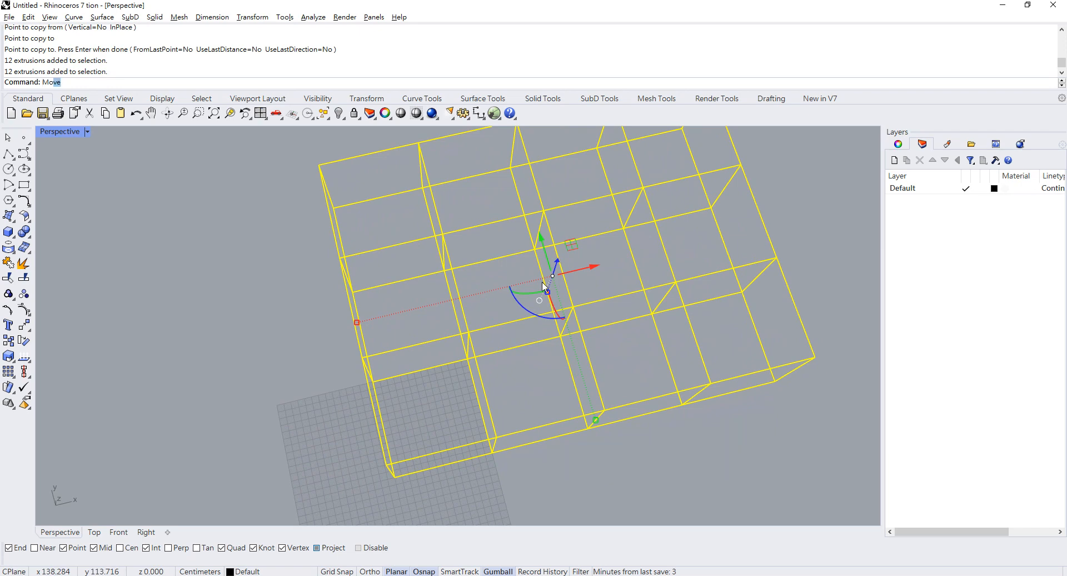
key(Return)
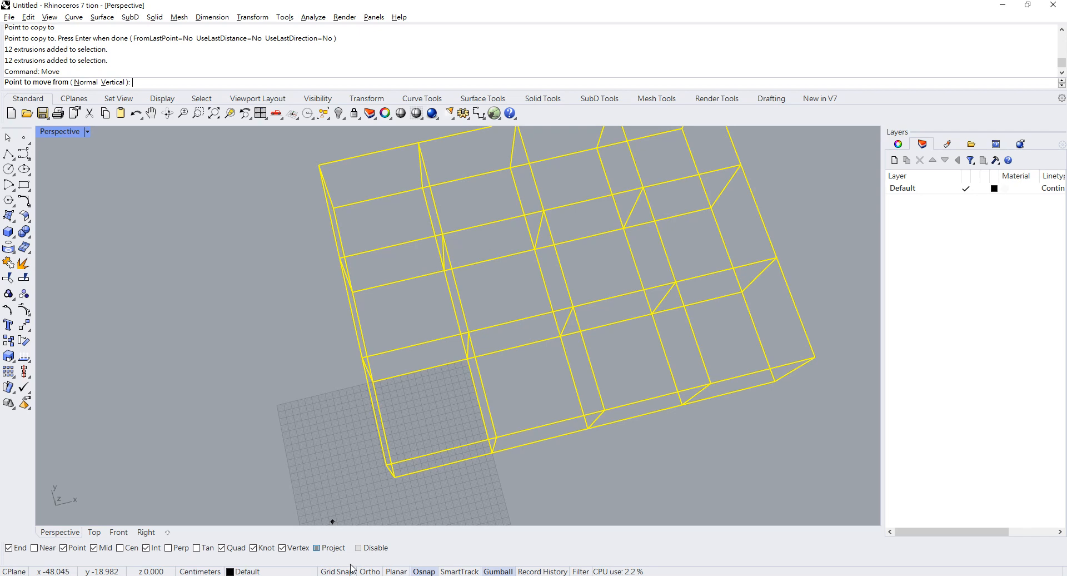
click(549, 289)
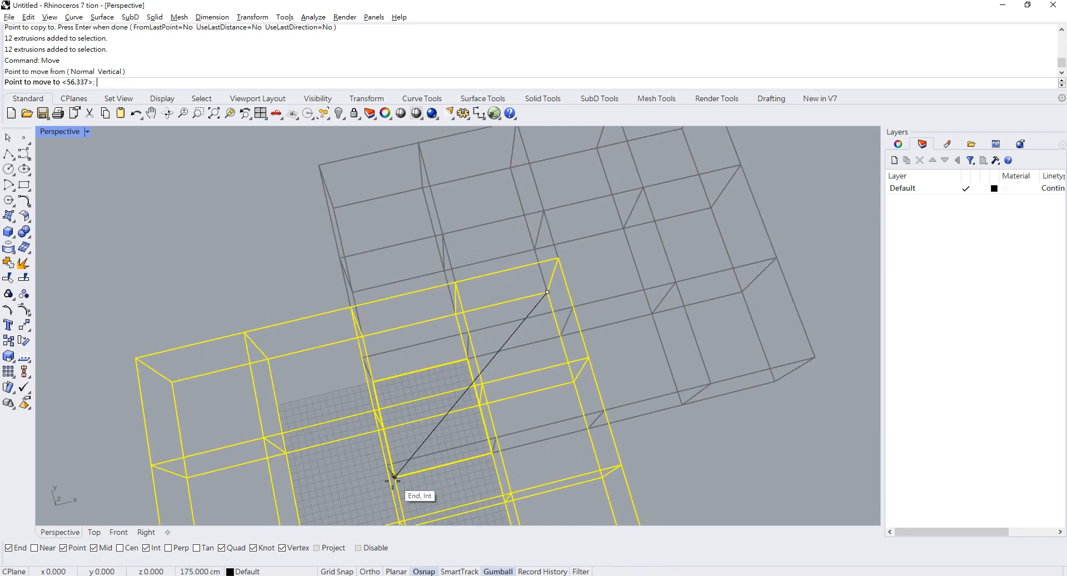
click(370, 481)
click(618, 269)
Select three separate cubes: the second in the back row, the first in the middle row and the fourth in the front row.
key(Home)
scroll(555, 286, up, 3)
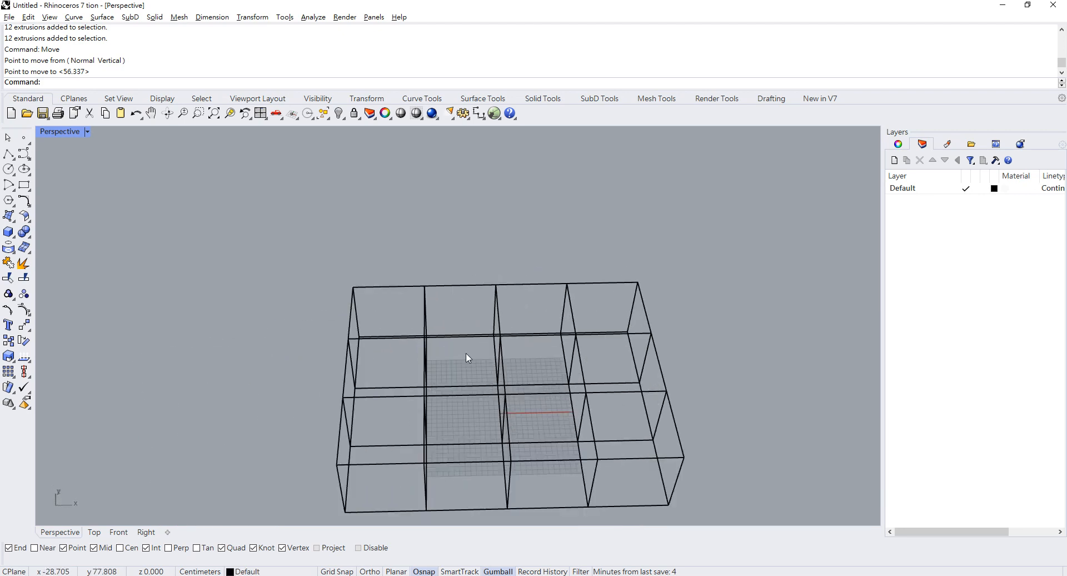
scroll(467, 358, down, 3)
scroll(538, 291, up, 1)
scroll(539, 293, up, 2)
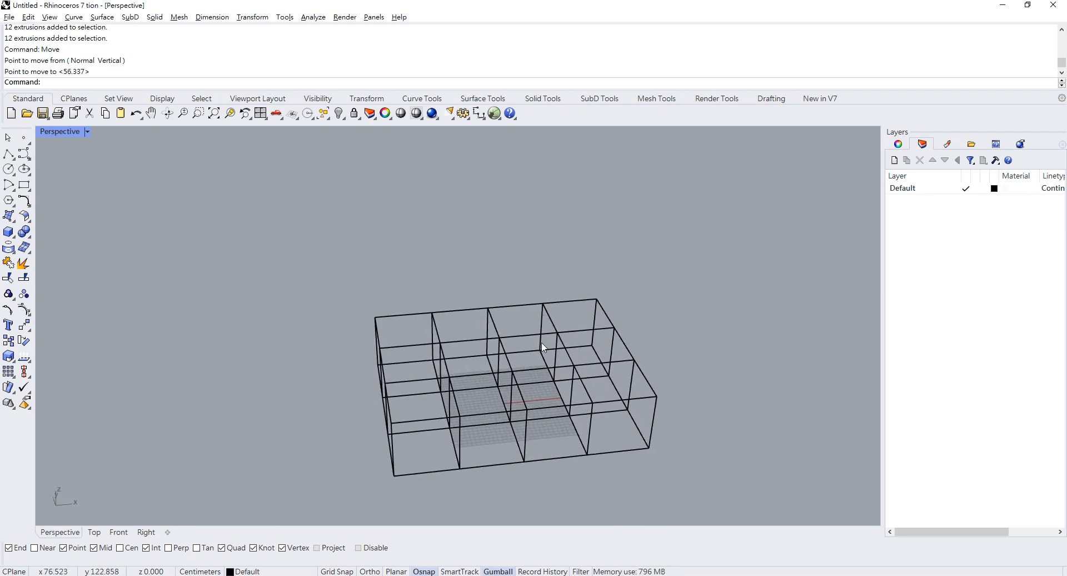
scroll(541, 342, up, 2)
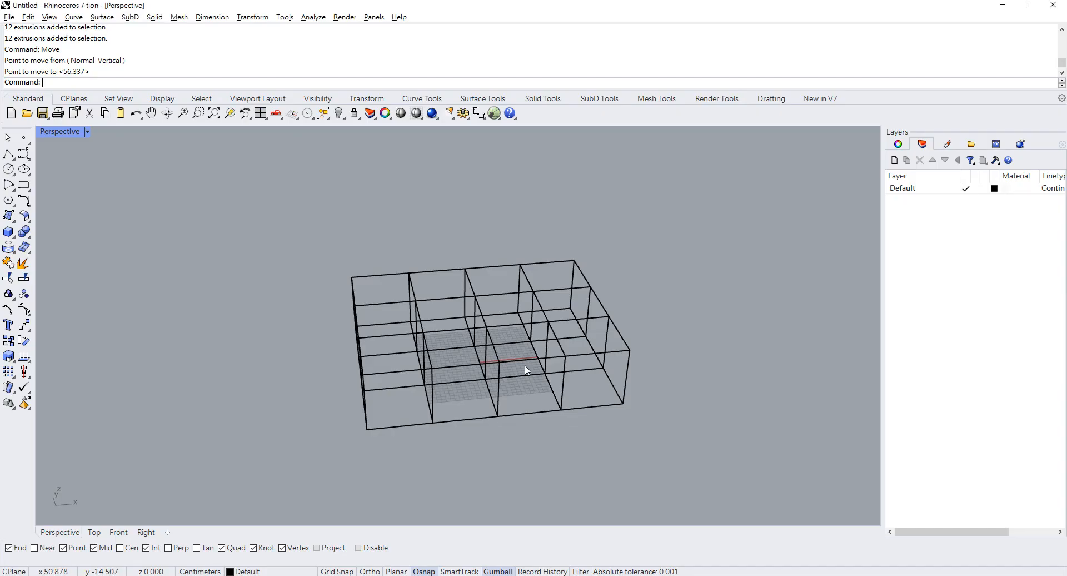
right_drag(506, 365, 401, 207)
click(722, 291)
shift+click(401, 207)
right_drag(319, 340, 347, 325)
shift+click(338, 317)
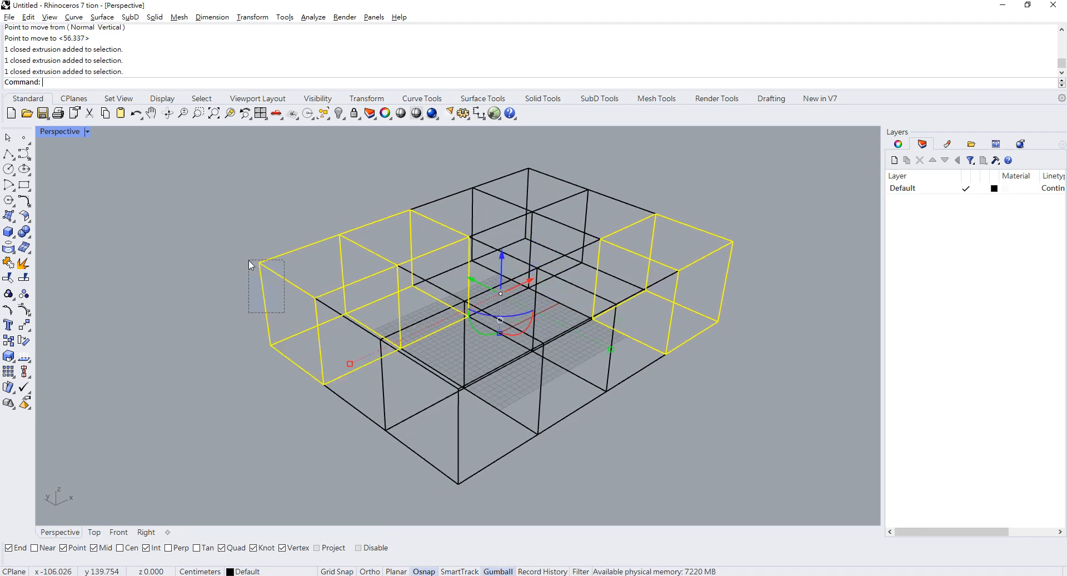
ctrl+click(266, 311)
shift+click(374, 417)
right_drag(374, 417, 421, 318)
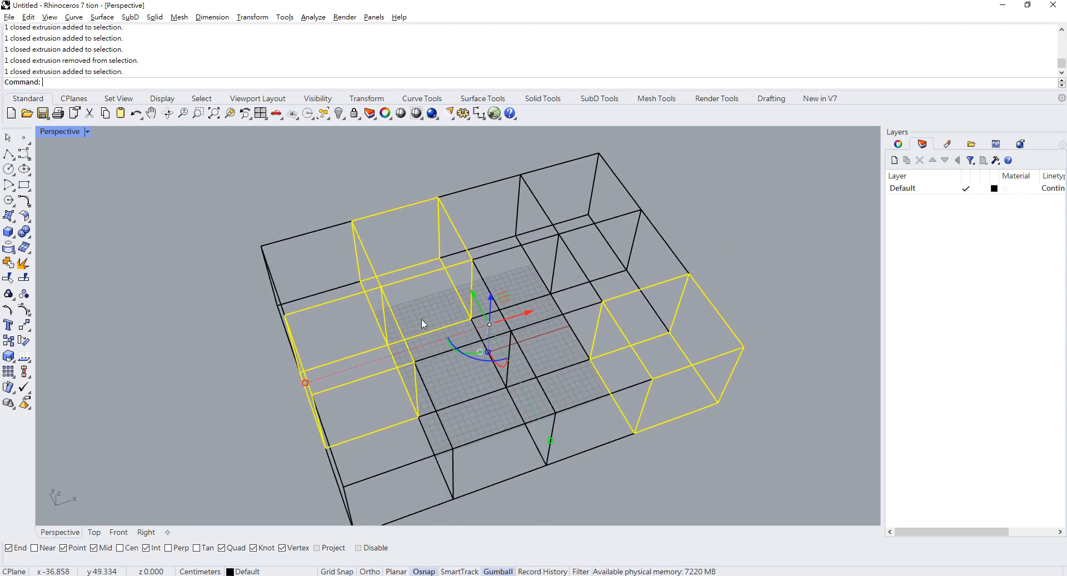
Switch the Perspective viewport to the Shaded display mode.
click(88, 131)
click(58, 183)
right_drag(508, 270, 644, 281)
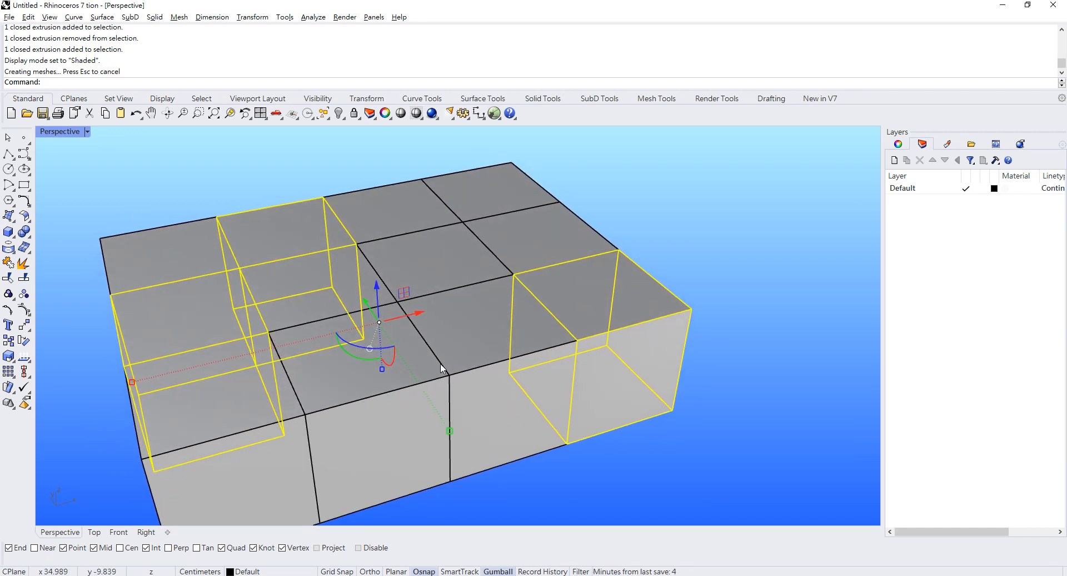
click(382, 369)
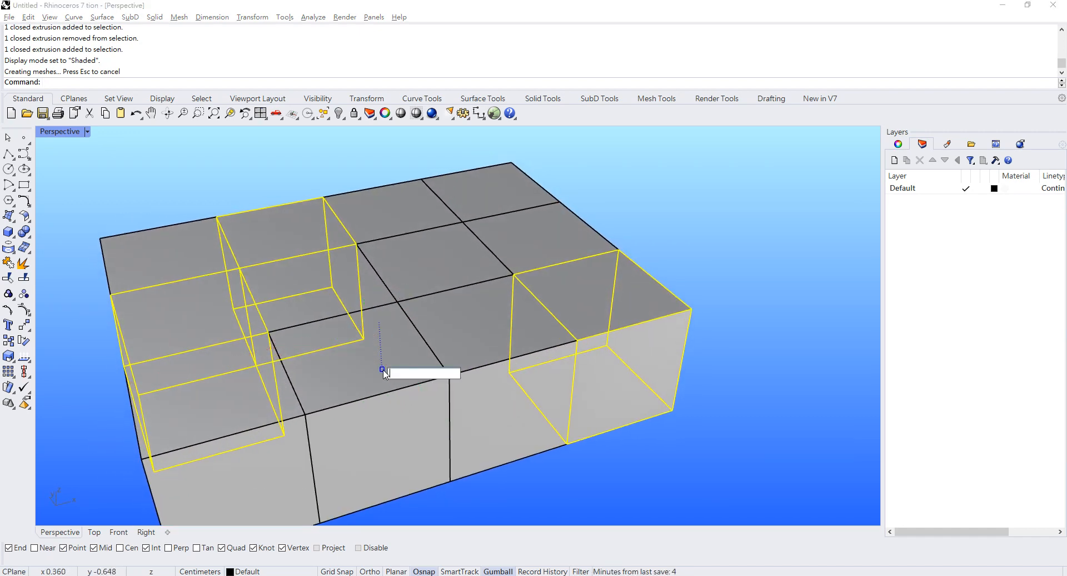
key(Escape)
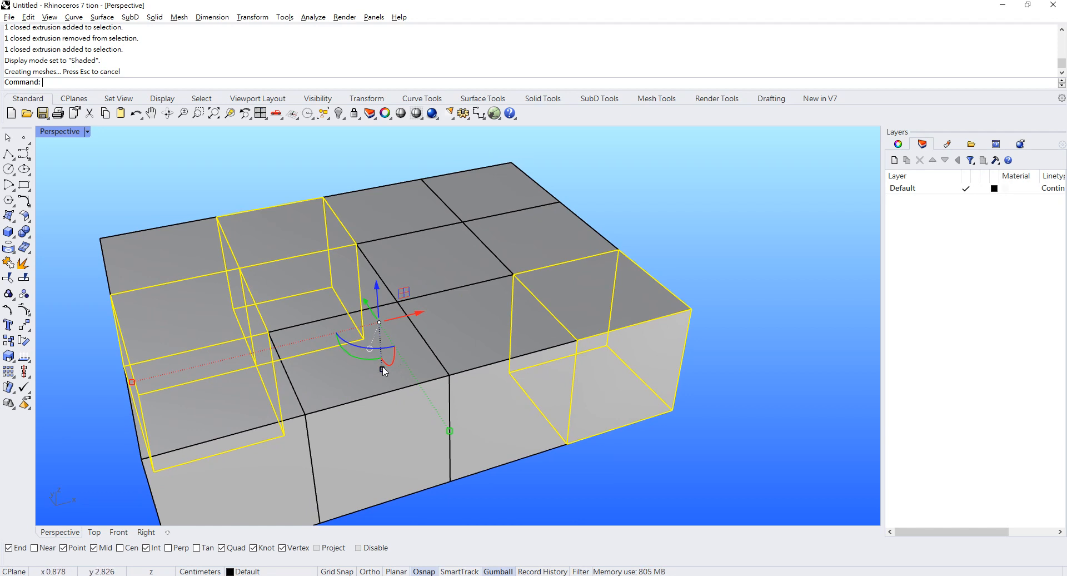
shift+right_drag(384, 371, 461, 347)
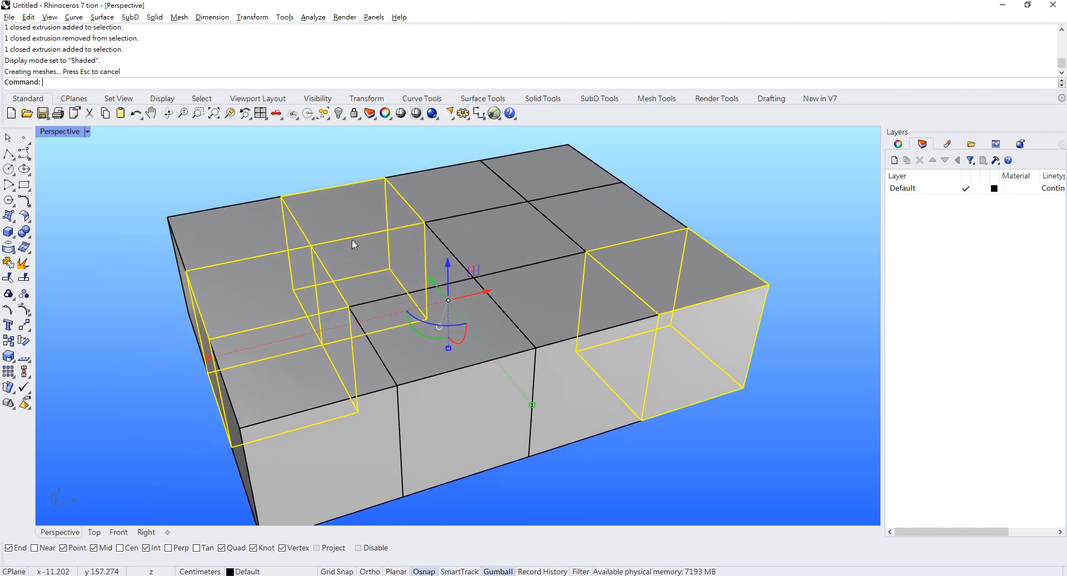
Try scaling the three selected cubes vertically by 1.2 and moving them up to bring their bases level with the grid.
click(449, 347)
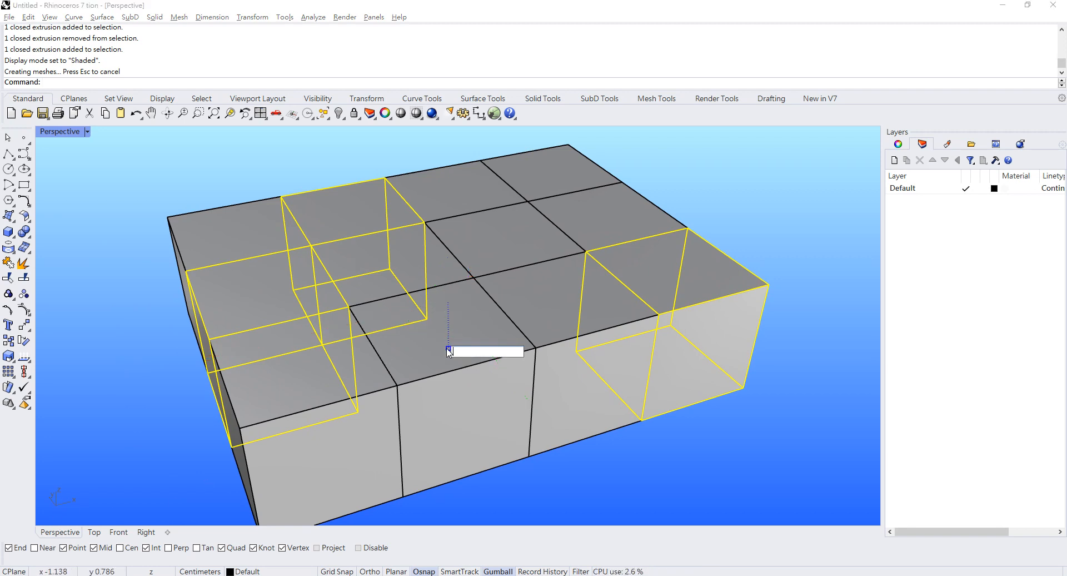
text(1.2)
key(Return)
right_drag(658, 410, 648, 357)
text(Move)
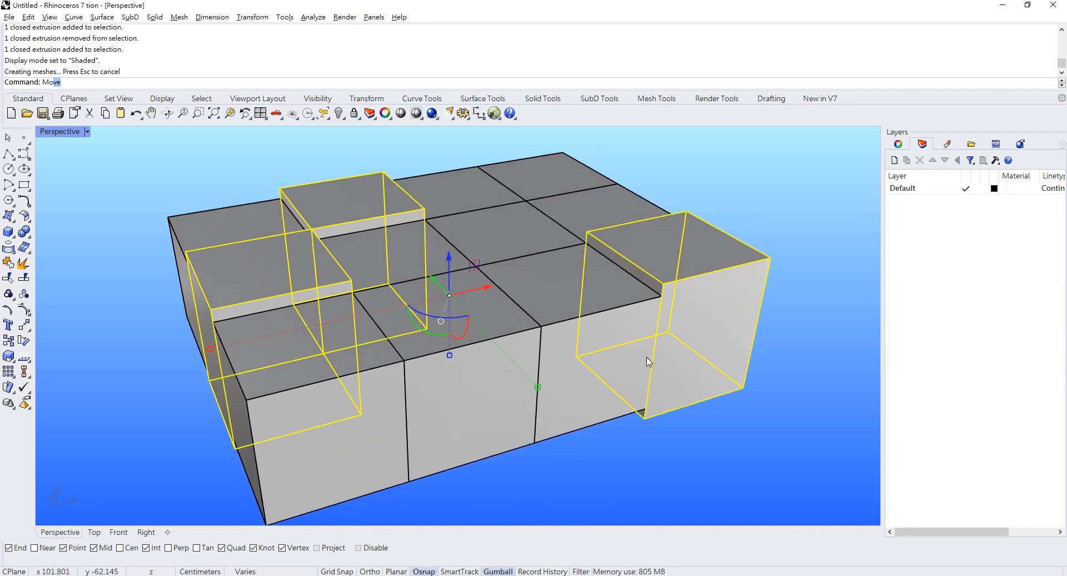
key(Return)
click(645, 410)
click(644, 409)
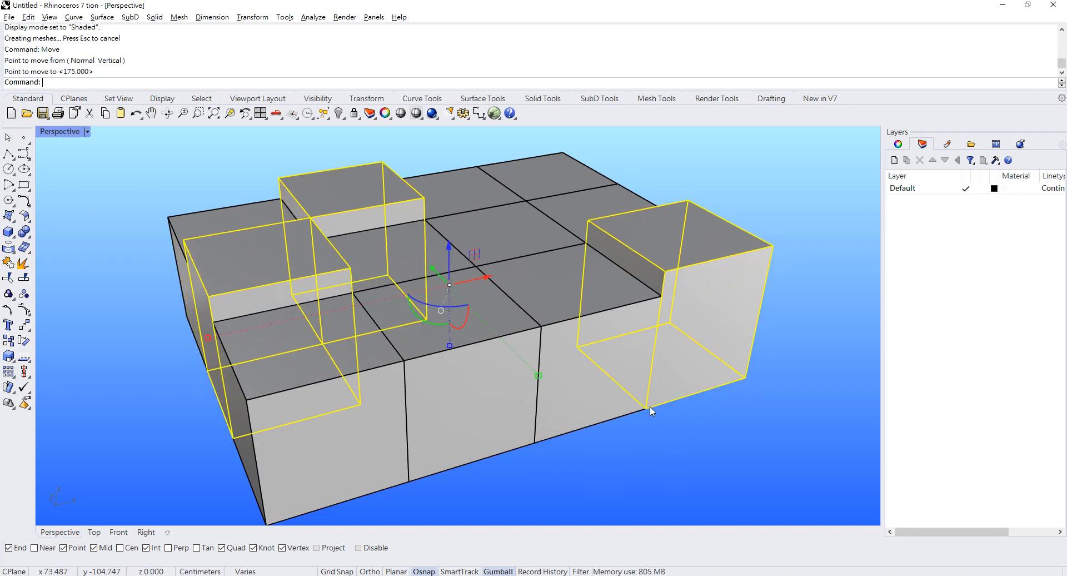
Undo the upward move and the vertical scaling of the three cubes.
key(ctrl+z)
key(ctrl+z)
key(ctrl+z)
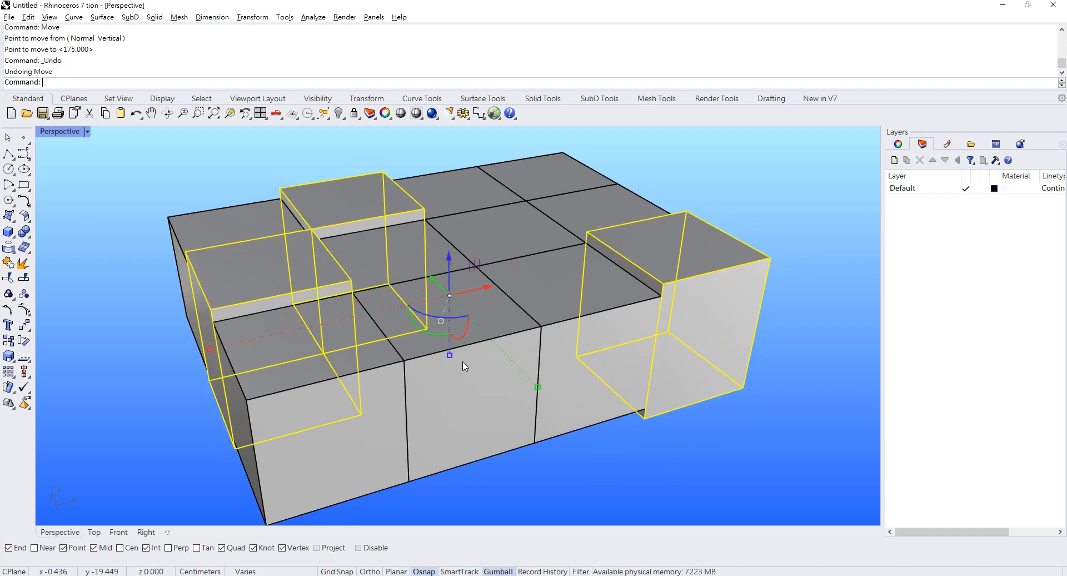
Select the fourth front-row, second back-row and first middle-row cubes and scale them vertically by 1.5.
click(731, 317)
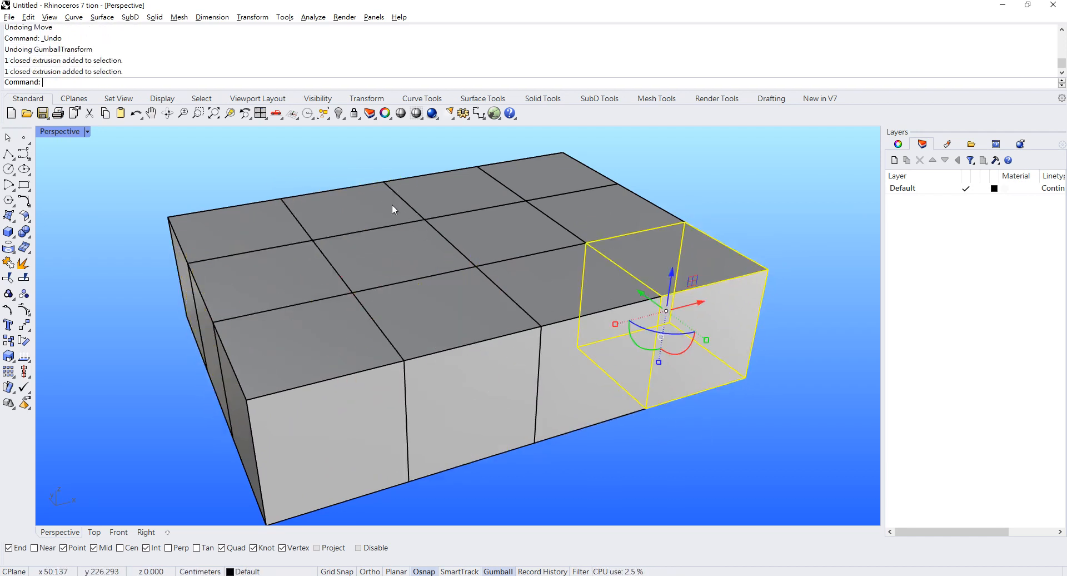
shift+click(392, 204)
shift+click(275, 276)
click(449, 347)
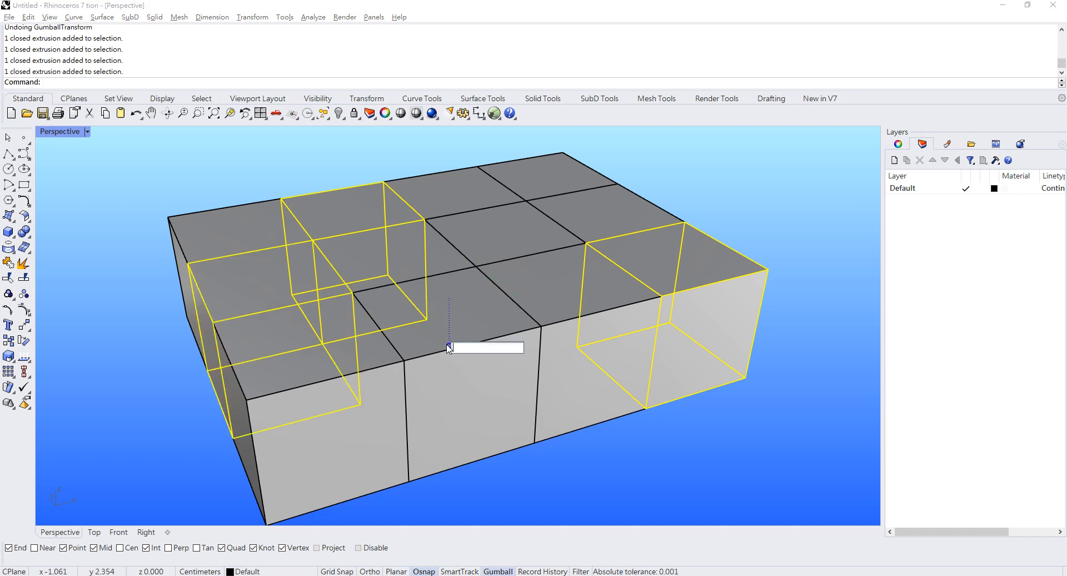
text(1.5)
key(Return)
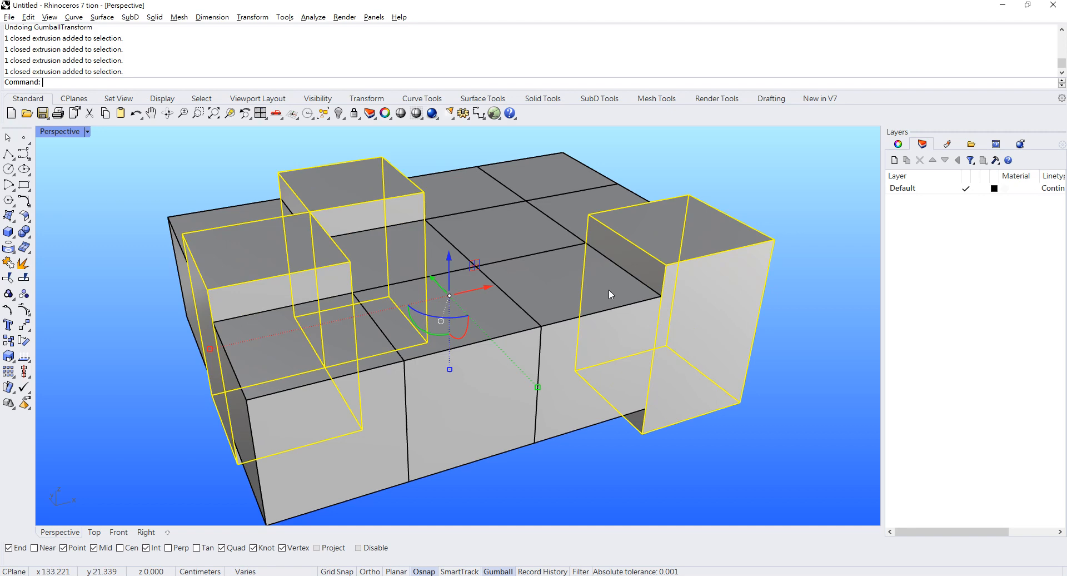
Move the three taller blocks up 17.5 cm so their bases are level with the rest of the grid.
text(Move)
key(Return)
click(657, 455)
text(7)
key(Return)
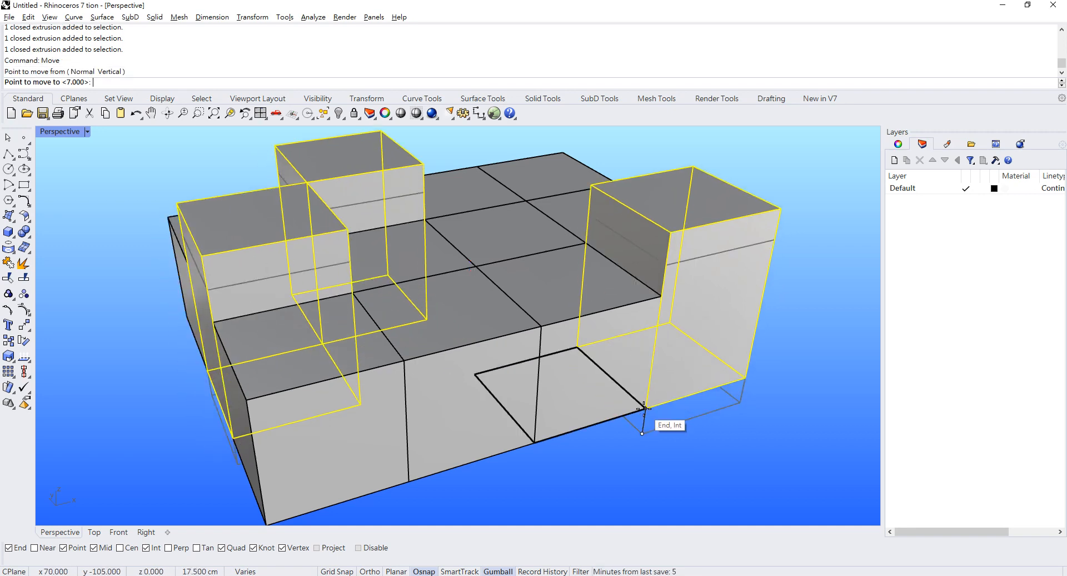
click(682, 454)
click(682, 453)
Scale the first and third front-row, third middle-row and fourth back-row cubes to half height with Scale1D, keeping their bases fixed.
right_drag(408, 250, 400, 274)
click(516, 288)
scroll(394, 258, down, 8)
scroll(400, 275, up, 5)
shift+click(459, 262)
shift+click(267, 422)
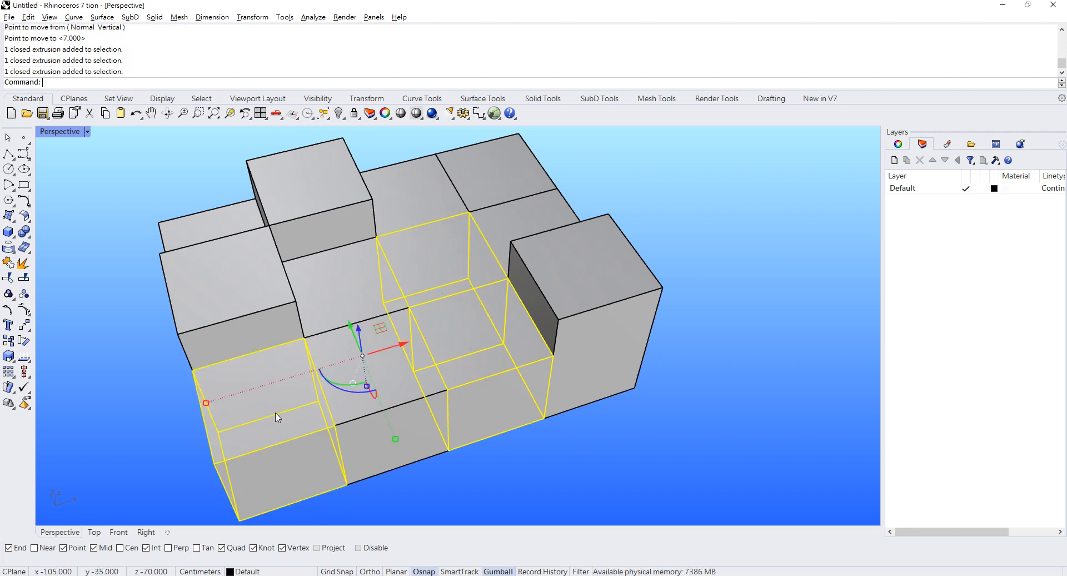
shift+click(503, 171)
right_drag(392, 412, 522, 320)
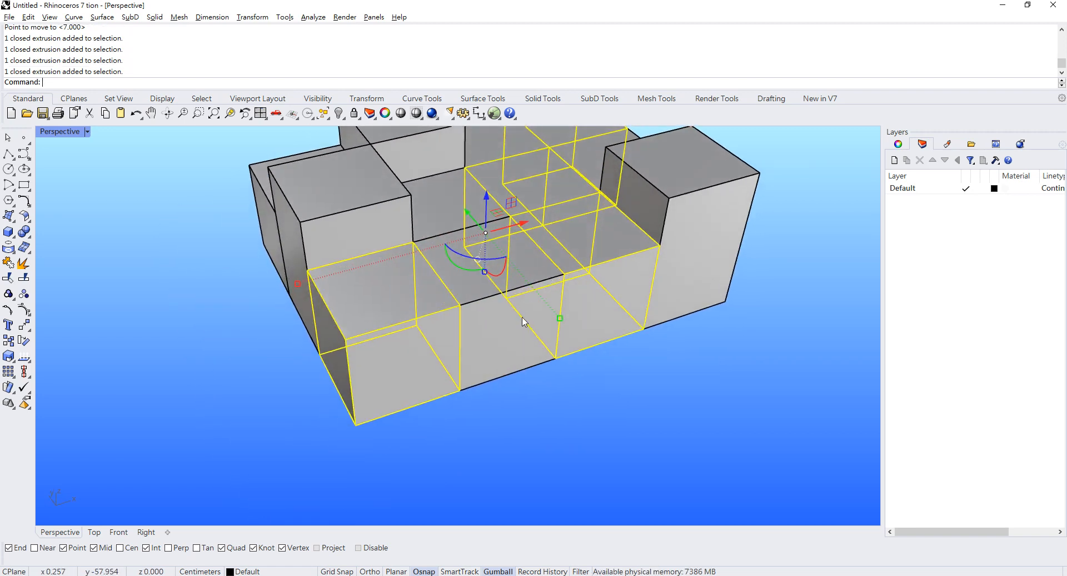
right_drag(468, 293, 558, 296)
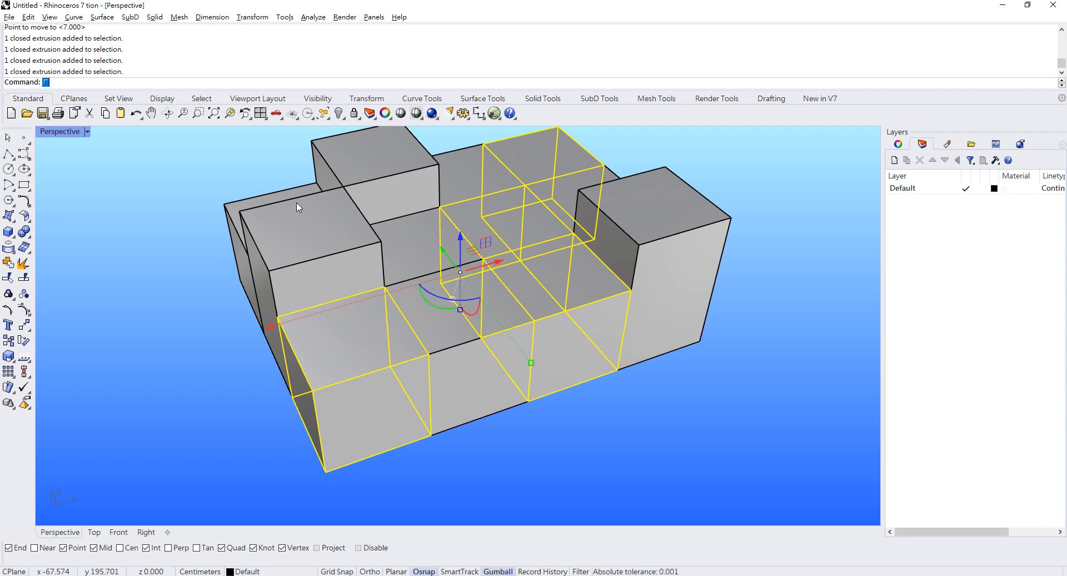
text(Scale1D)
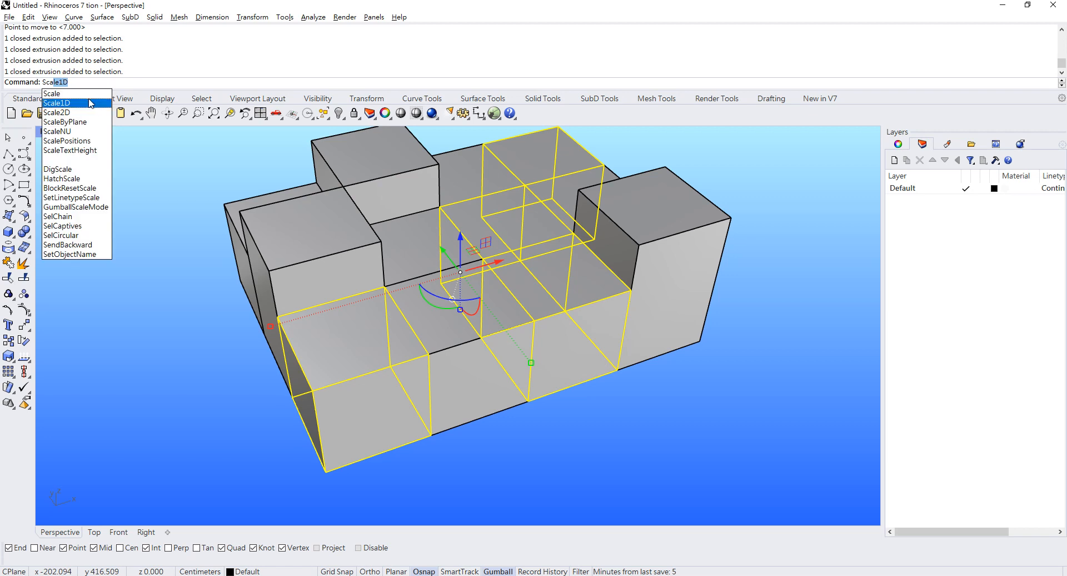
click(73, 103)
click(326, 471)
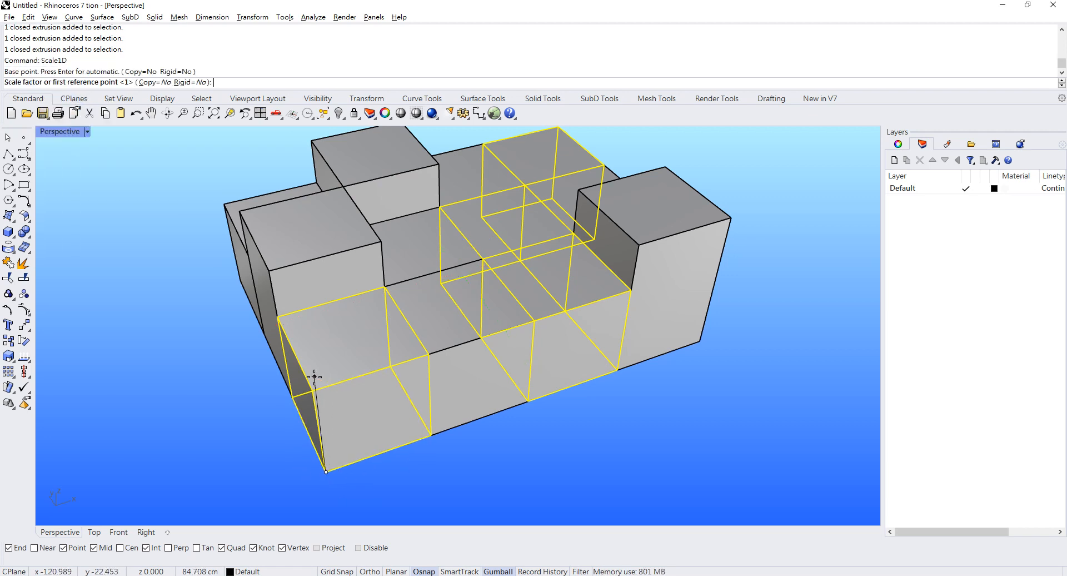
click(313, 390)
click(426, 401)
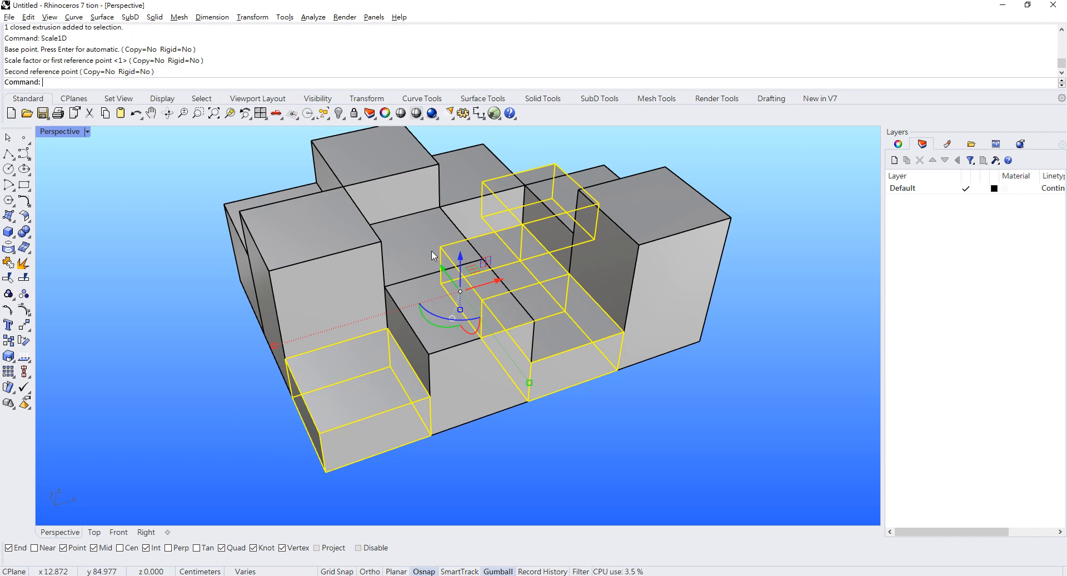
click(432, 225)
right_drag(488, 148, 479, 171)
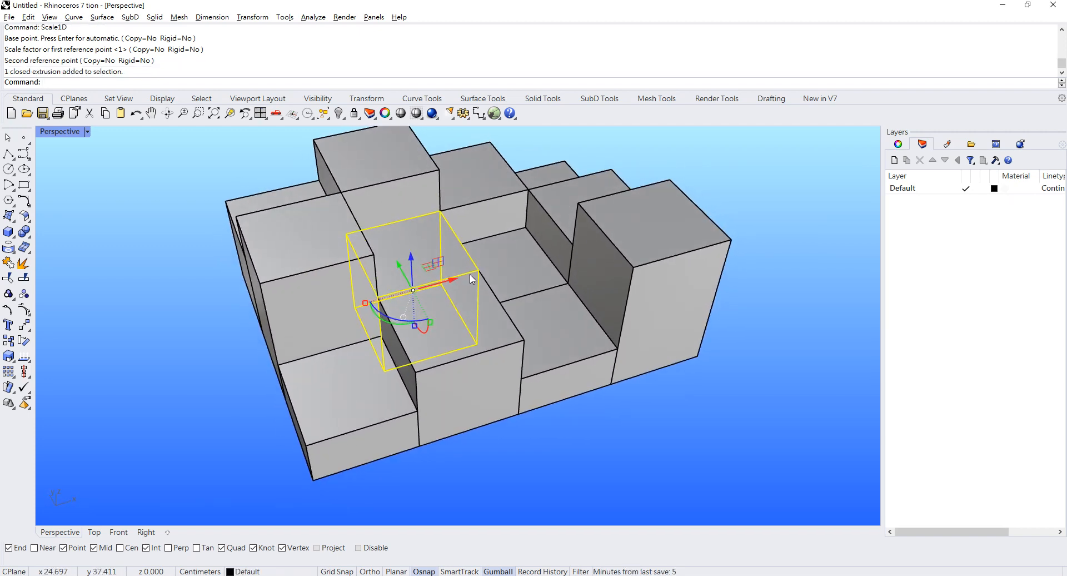
scroll(384, 315, up, 3)
scroll(542, 226, down, 4)
right_drag(541, 226, 514, 217)
shift+click(568, 324)
right_drag(568, 336, 483, 319)
scroll(487, 322, up, 3)
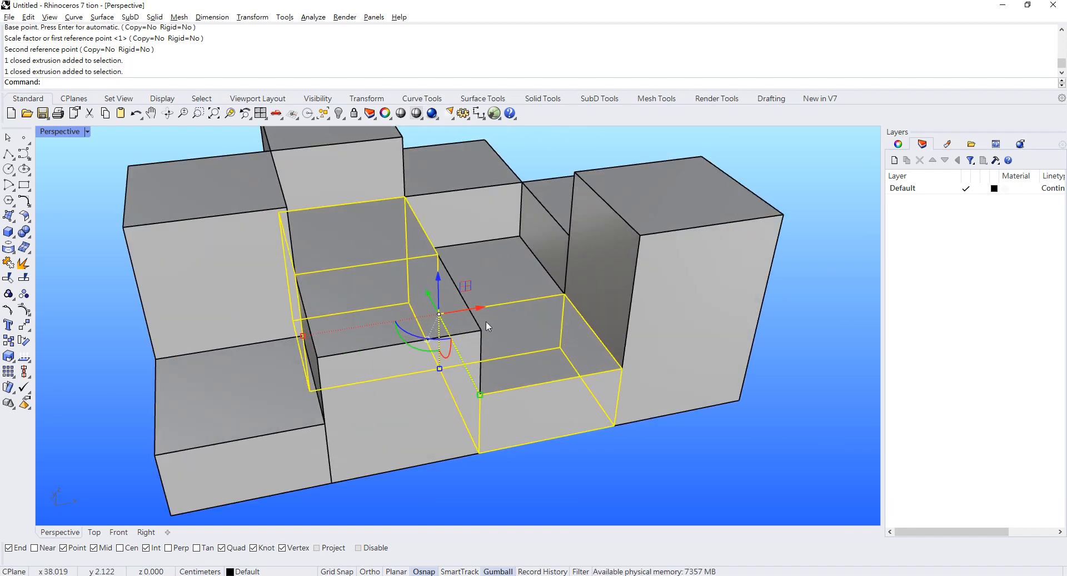
Scale the second middle-row cube vertically to a quarter of its height with Scale1D, using a bottom corner as base point.
click(380, 249)
right_drag(407, 230, 425, 269)
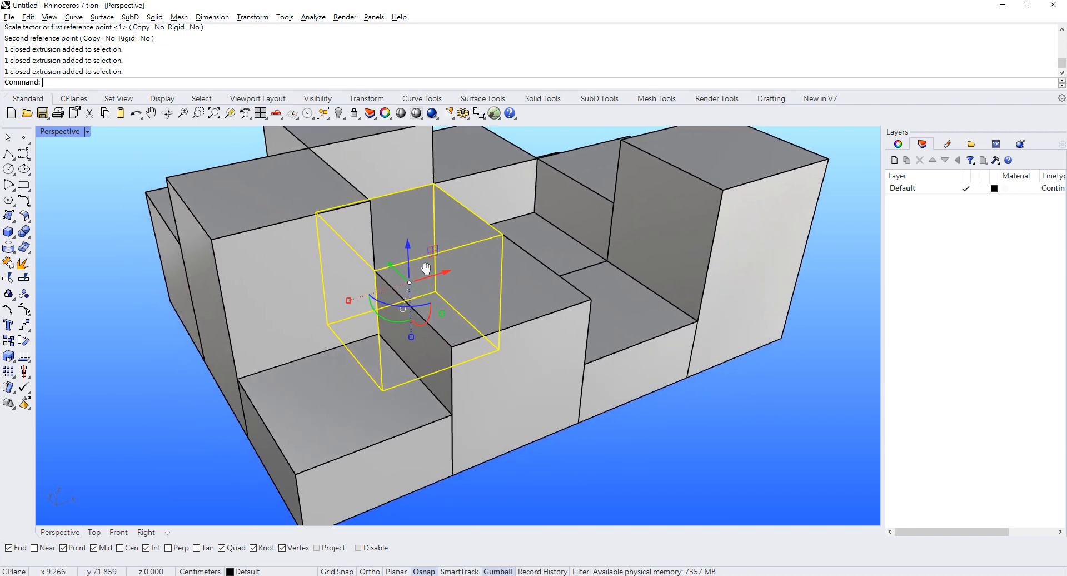
text(Scale1D)
key(Return)
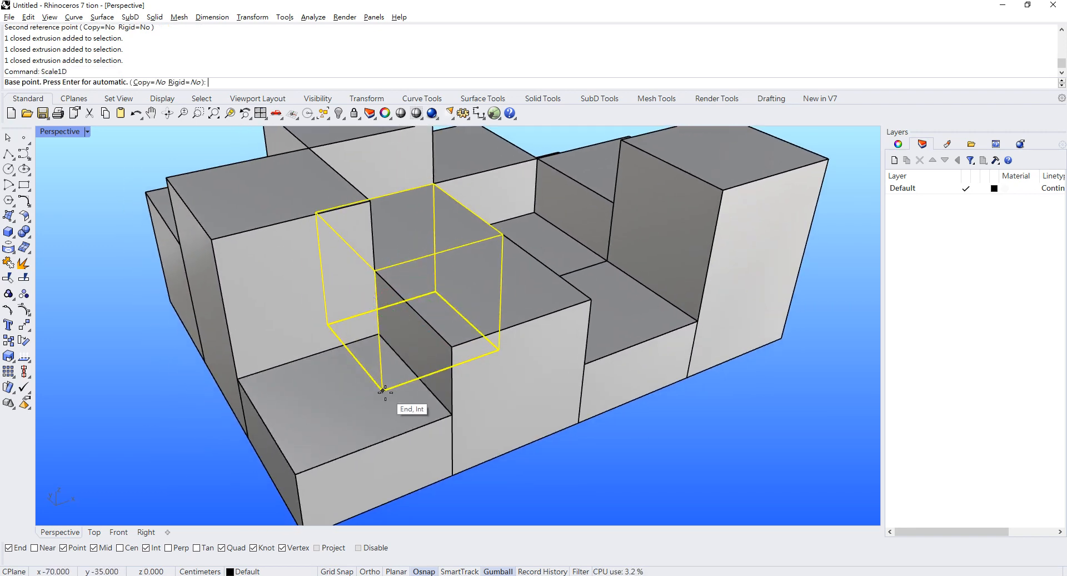
click(383, 389)
click(375, 270)
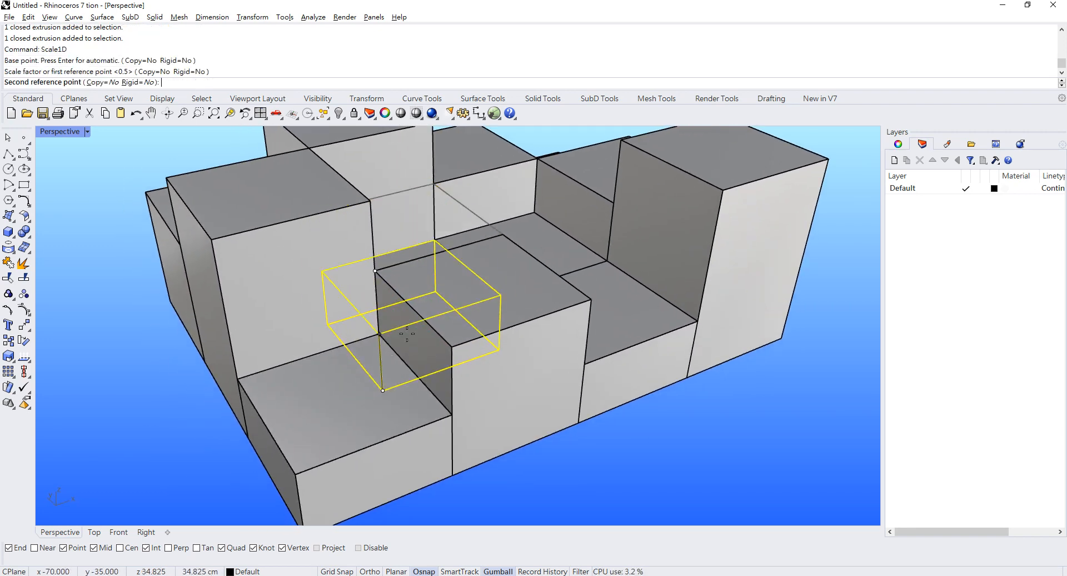
click(452, 445)
Scale the third front-row block vertically to half its current height with Scale1D, using its bottom corner as base point.
scroll(472, 301, down, 5)
right_drag(472, 303, 488, 339)
click(541, 376)
scroll(600, 378, up, 5)
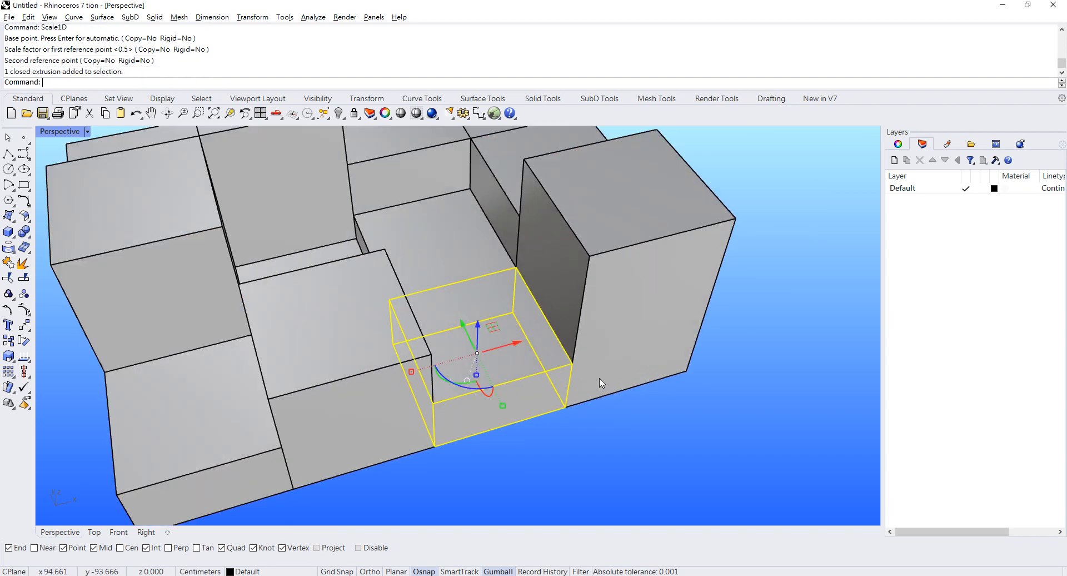
right_drag(599, 378, 582, 358)
right_click(582, 358)
click(563, 377)
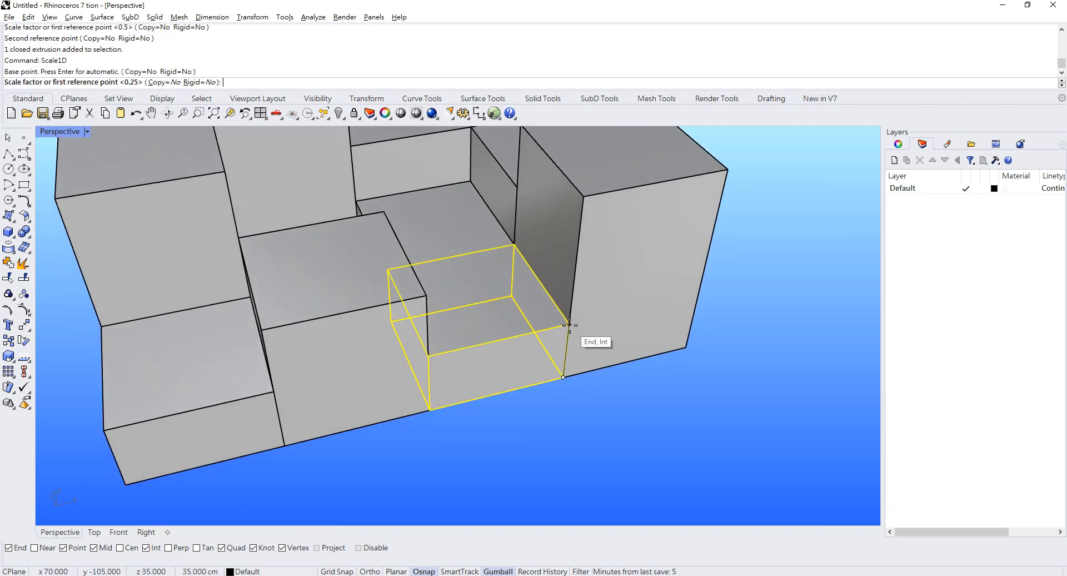
click(570, 332)
click(567, 353)
key(Escape)
scroll(558, 335, down, 6)
scroll(508, 256, up, 5)
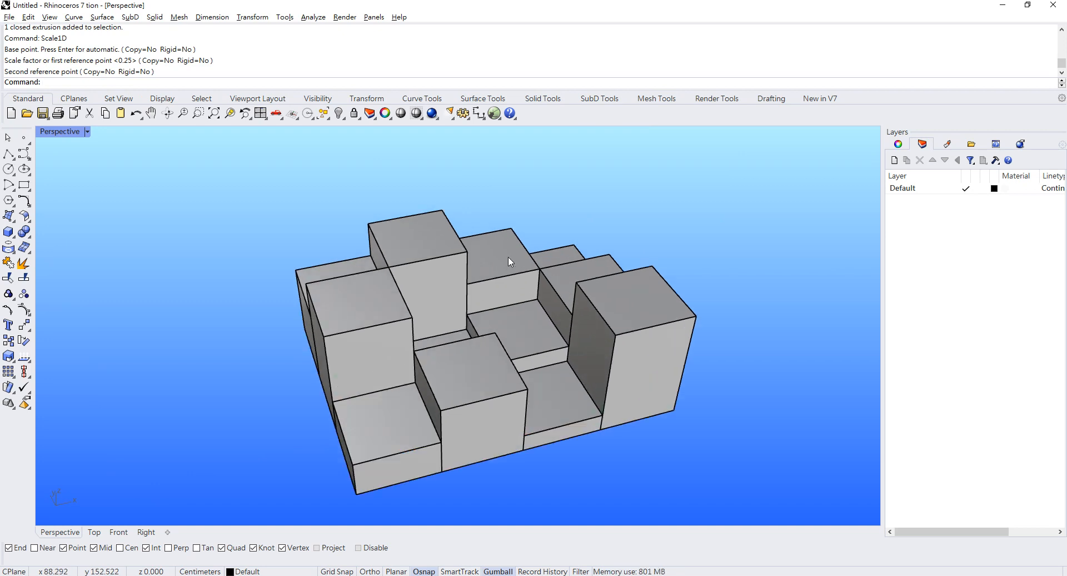
Examine the varied block heights from several sides of the grid.
right_drag(508, 256, 250, 251)
shift+right_drag(370, 220, 494, 296)
scroll(542, 272, up, 2)
right_drag(542, 273, 505, 292)
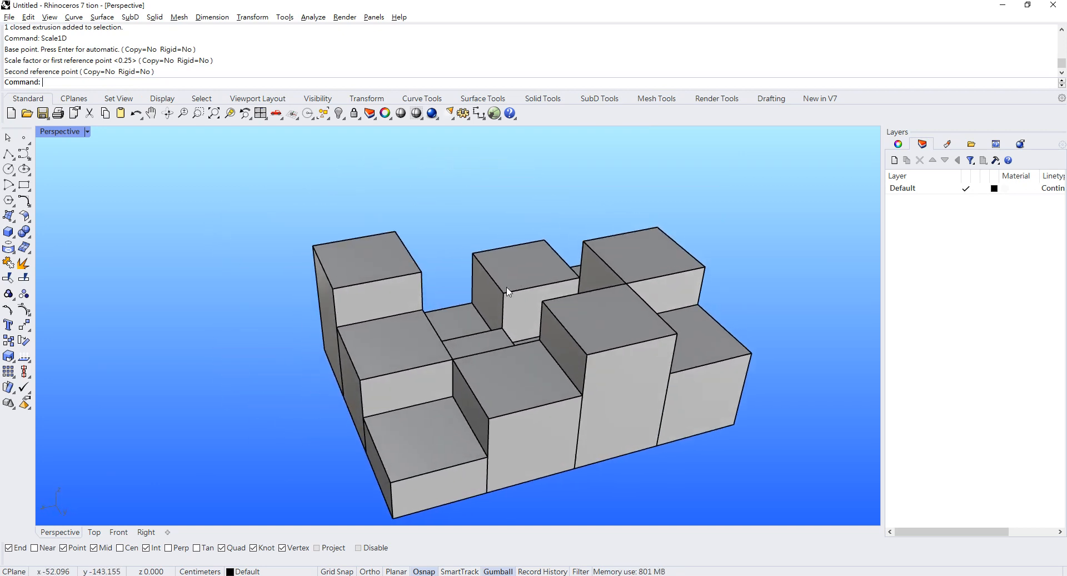
scroll(577, 290, up, 2)
scroll(578, 290, down, 4)
shift+right_drag(578, 290, 506, 248)
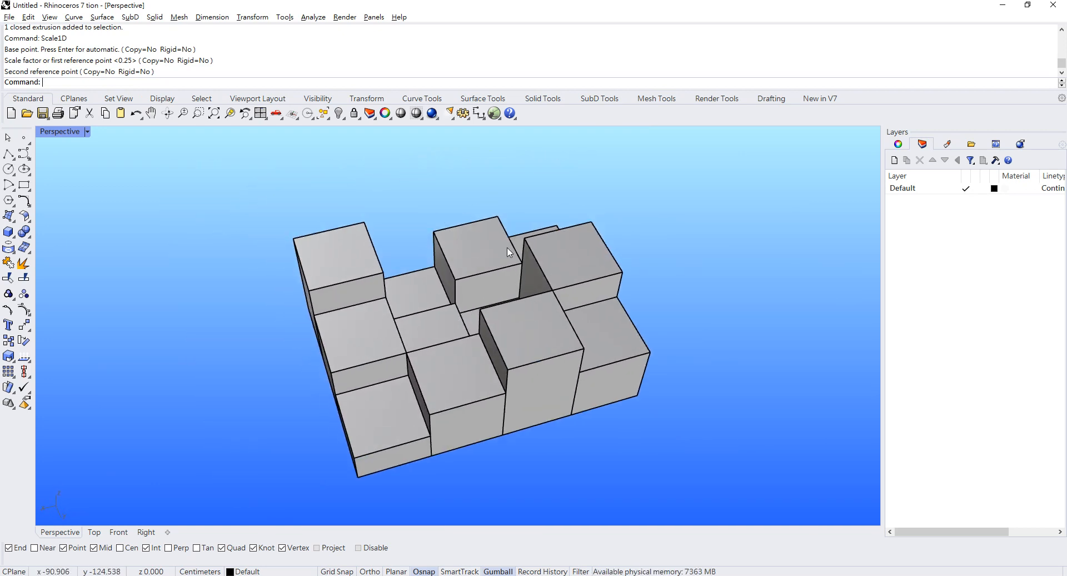
right_drag(311, 271, 602, 243)
scroll(489, 367, up, 4)
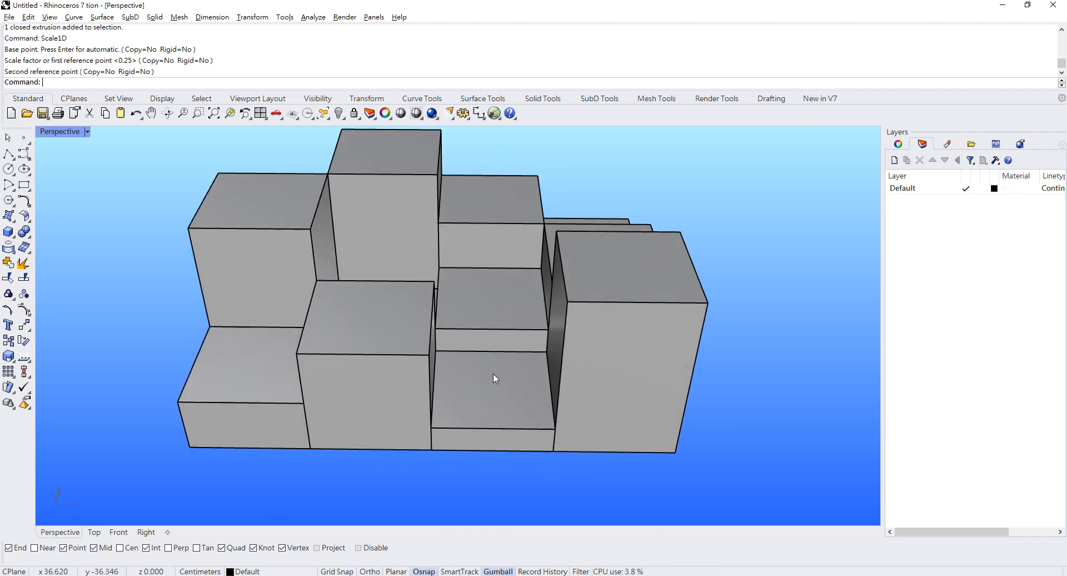
Duplicate the low third front-row block to a spot just in front of the grid, leaving a small gap.
click(492, 373)
scroll(485, 348, down, 3)
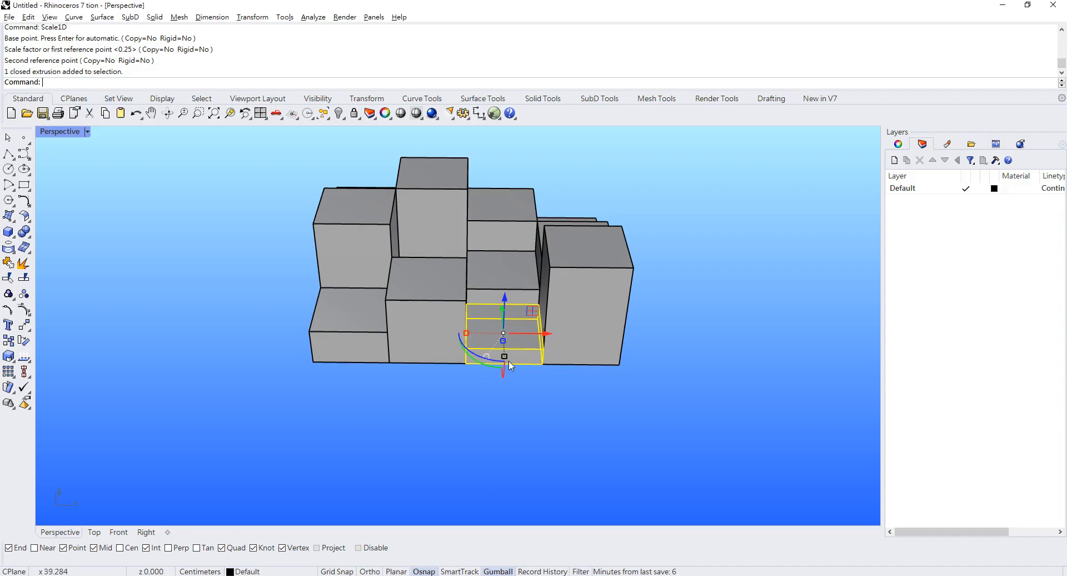
scroll(508, 360, up, 5)
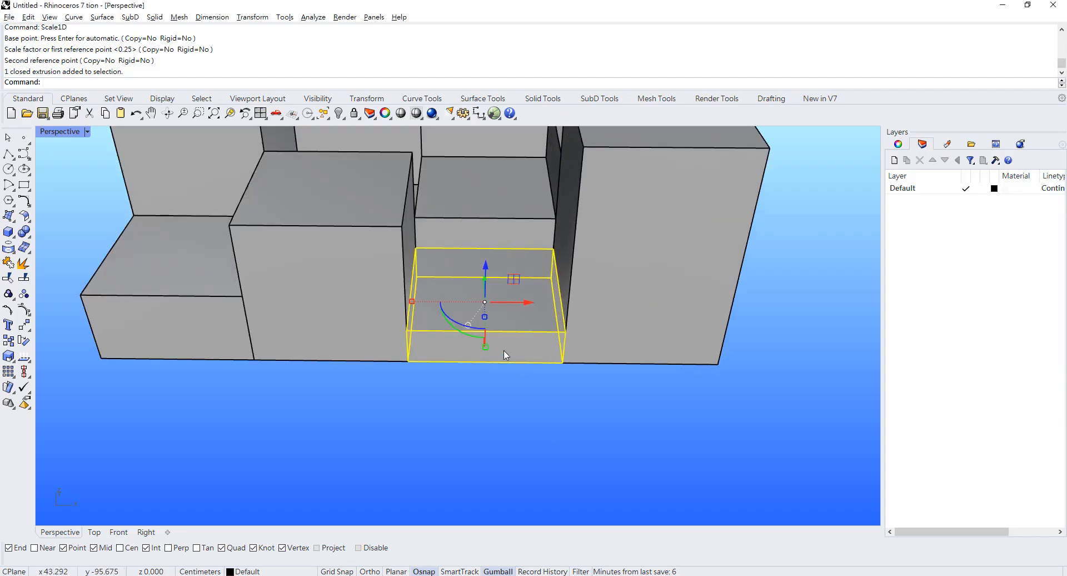
scroll(515, 252, down, 3)
drag(491, 247, 522, 337)
scroll(608, 398, up, 3)
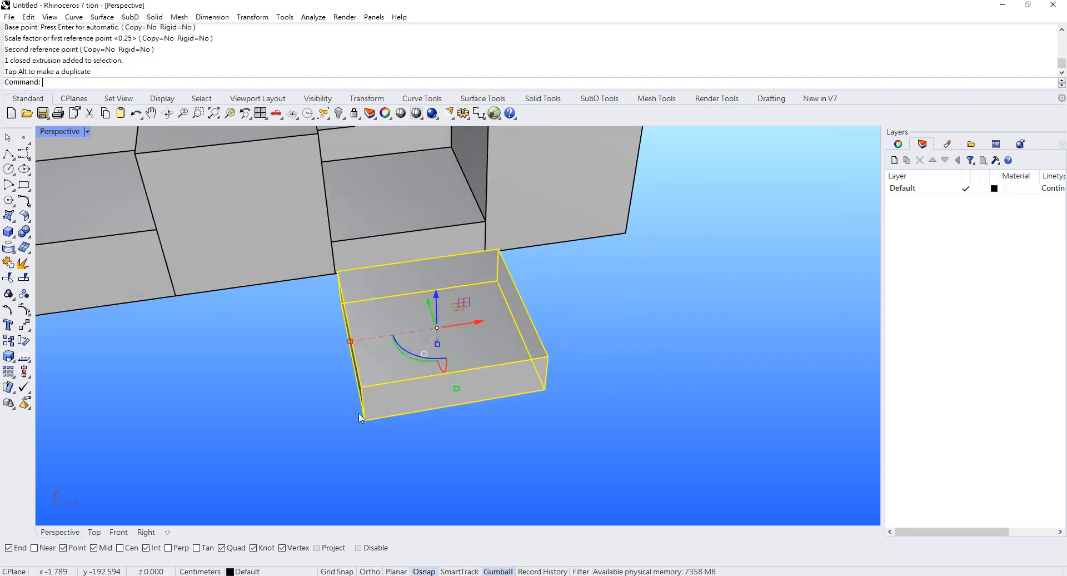
Draw a straight guide line along the duplicated block's bottom front edge, extending past its corner, and copy it 10 cm upward.
right_drag(392, 406, 406, 403)
click(5, 157)
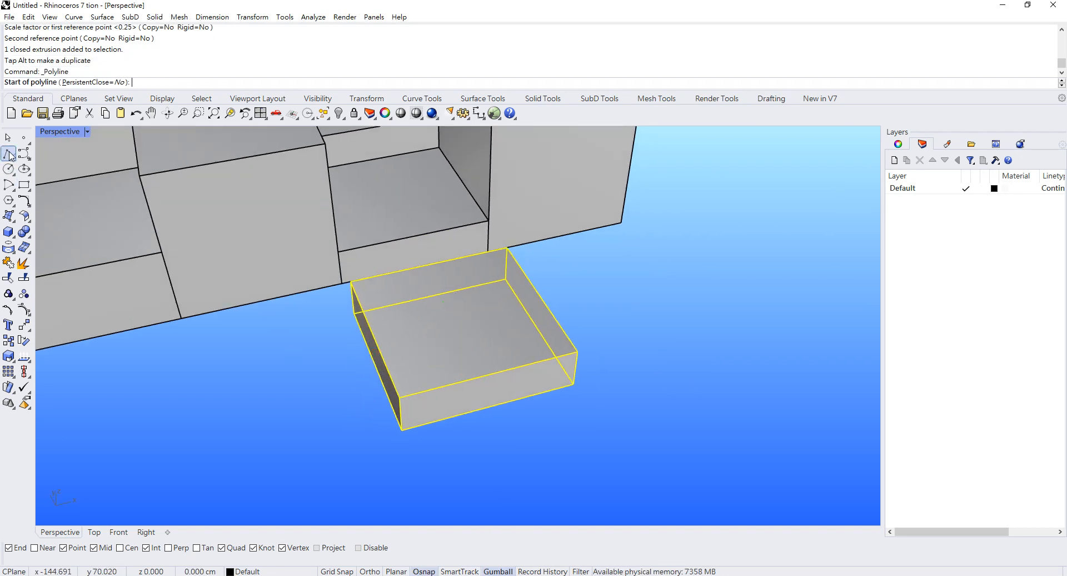
click(401, 430)
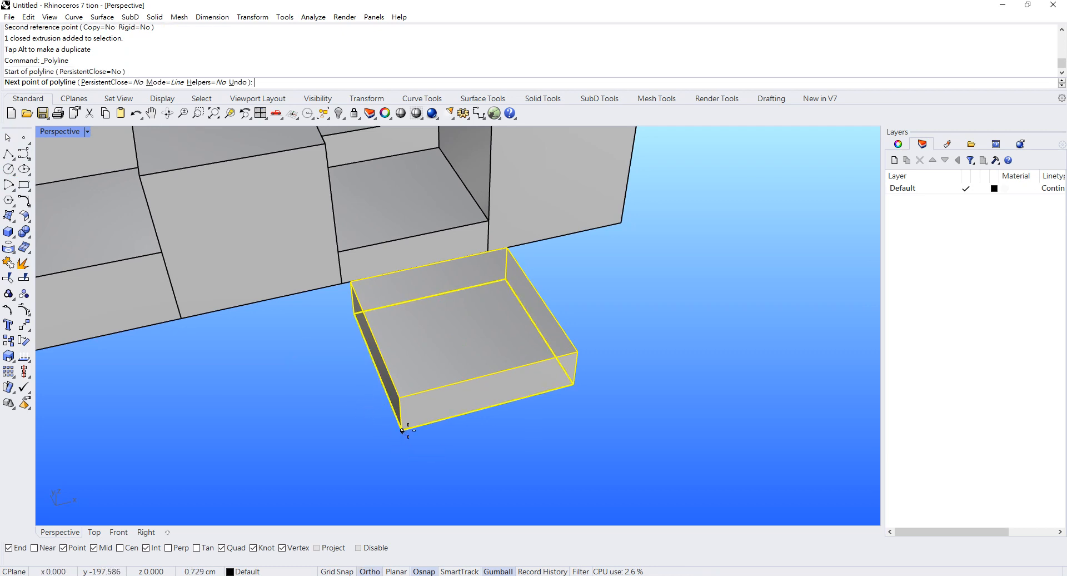
click(635, 367)
key(Return)
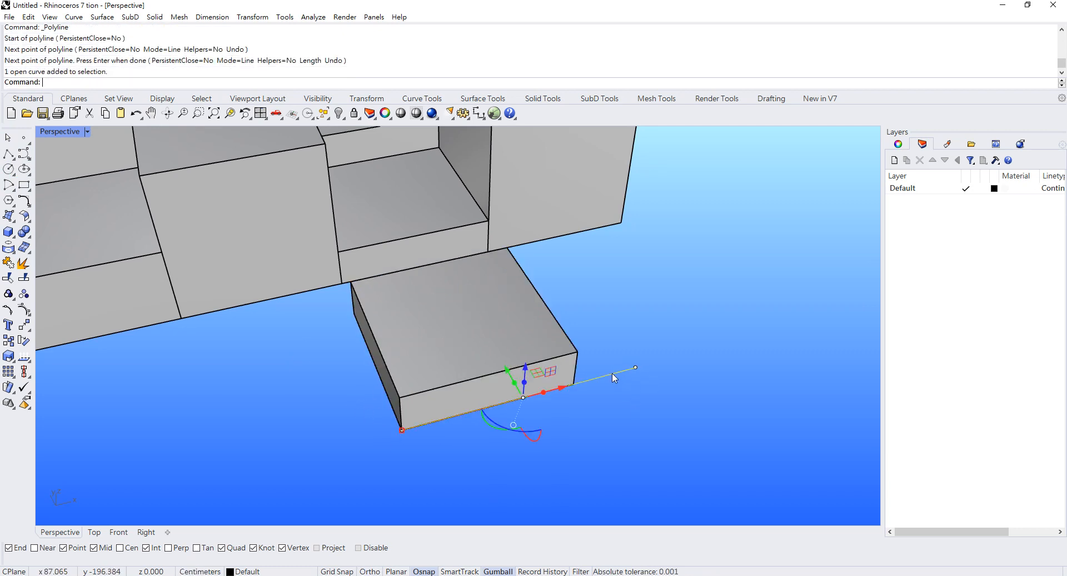
click(528, 367)
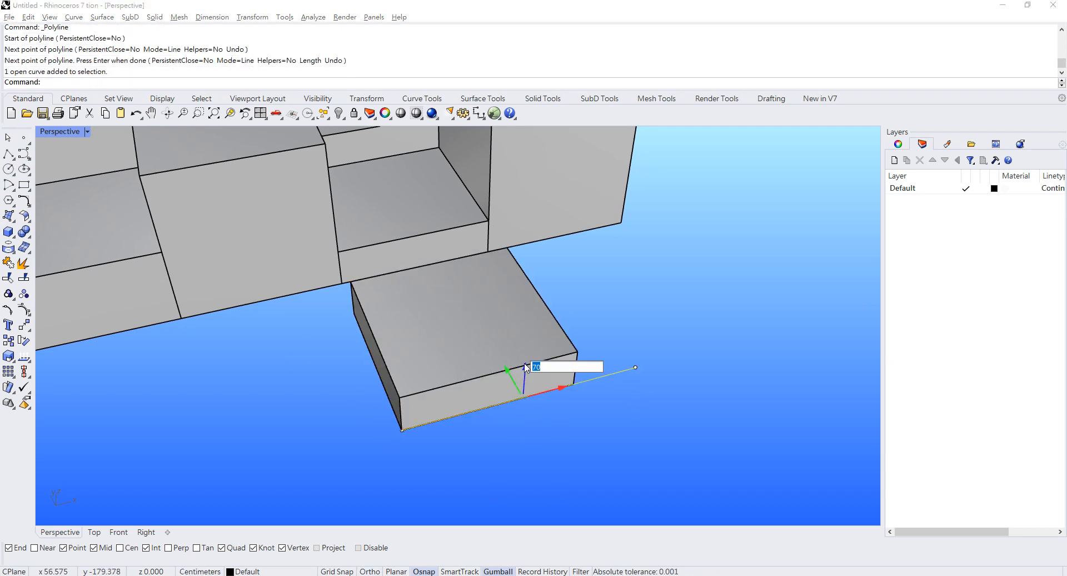
key(BackSpace)
key(alt+Return)
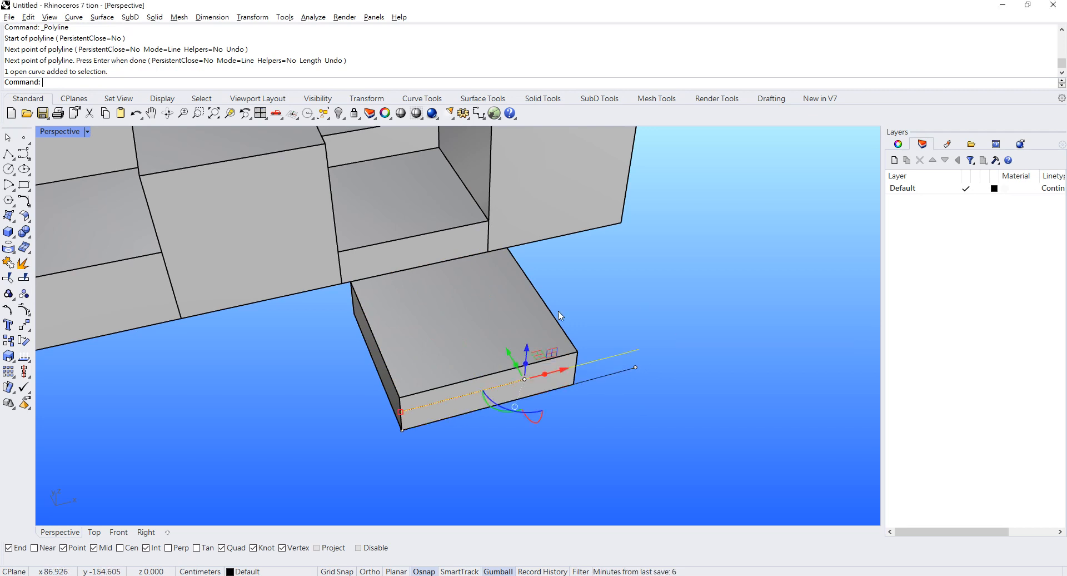
Scale the duplicated block vertically to 10 cm high with Scale1D, from its bottom corner to the upper guide line.
click(586, 416)
click(561, 379)
text(Scale1D)
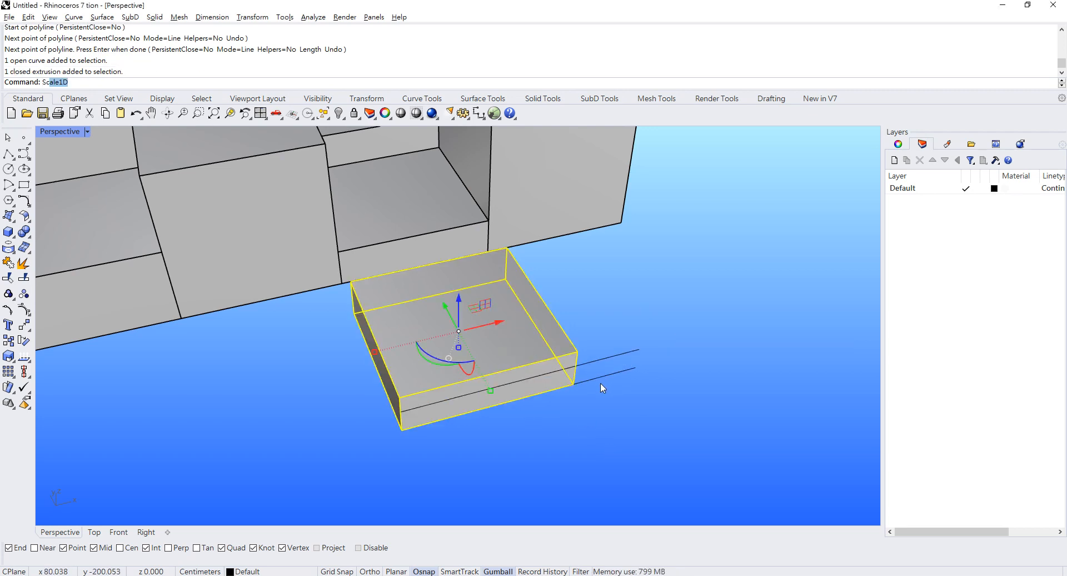
key(Return)
click(572, 384)
click(573, 384)
click(576, 368)
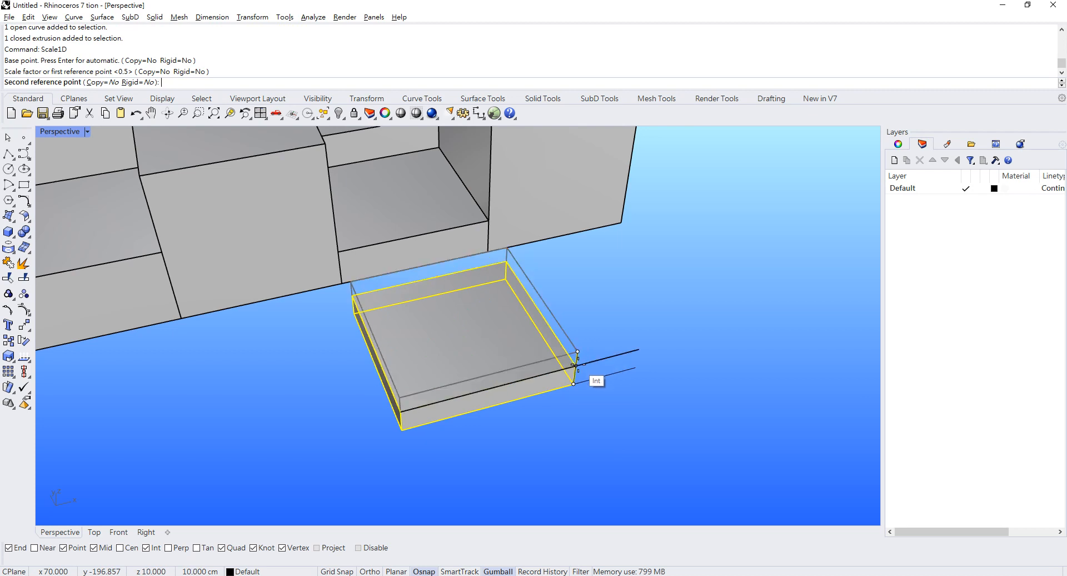
Create a rectangular plane covering the slab's top face, from corner to opposite corner.
click(11, 219)
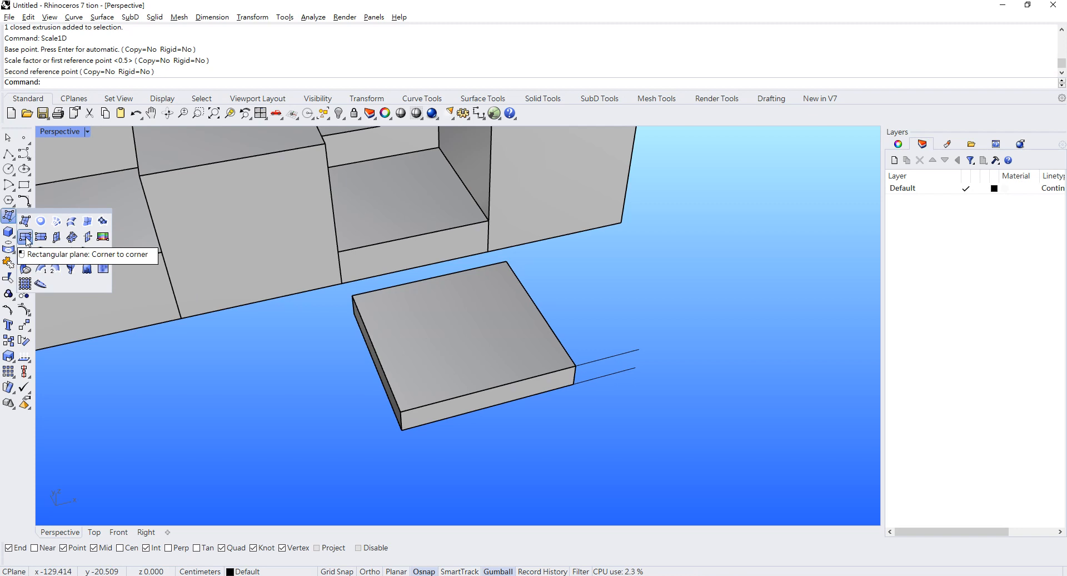
click(25, 238)
click(352, 295)
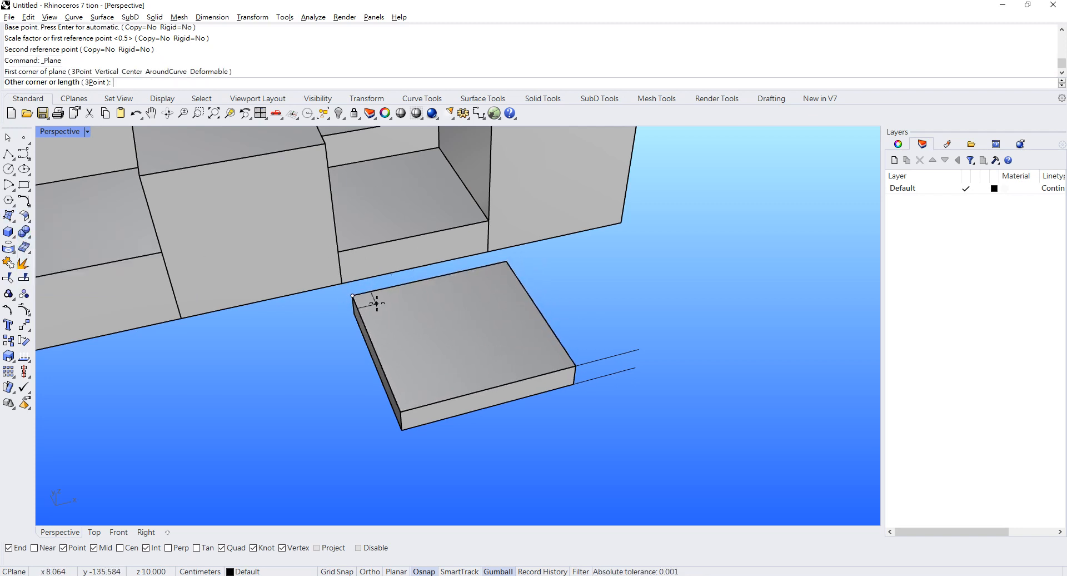
click(574, 367)
Extrude the plane on top of the slab 5 cm upward.
click(521, 341)
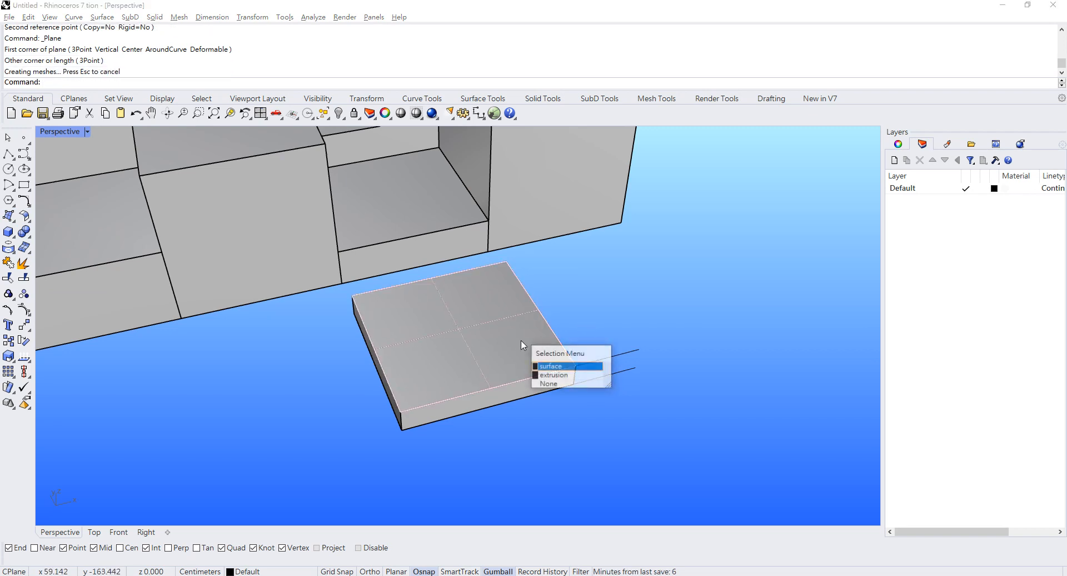
click(566, 366)
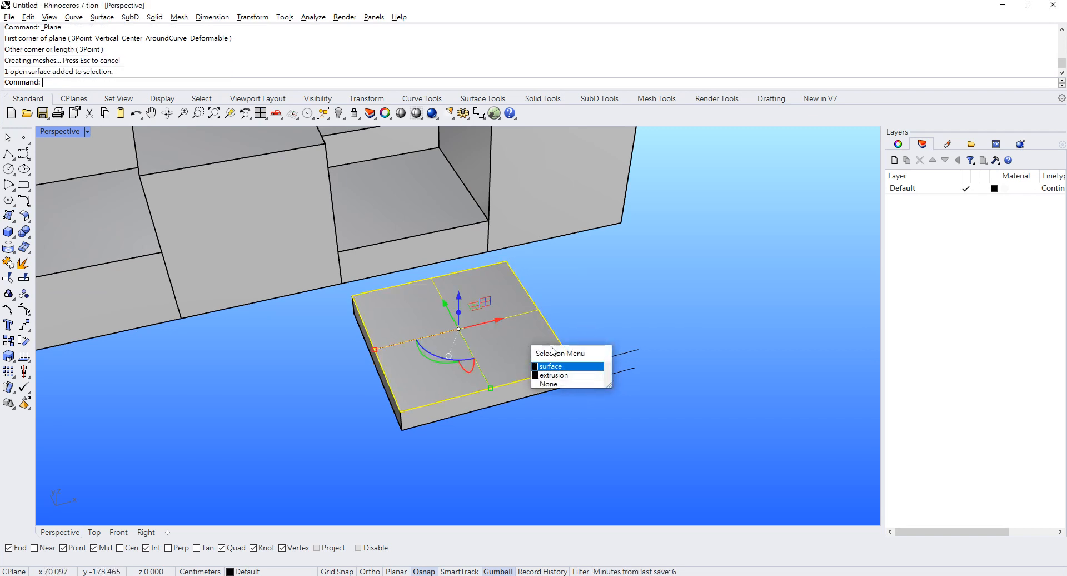
click(459, 314)
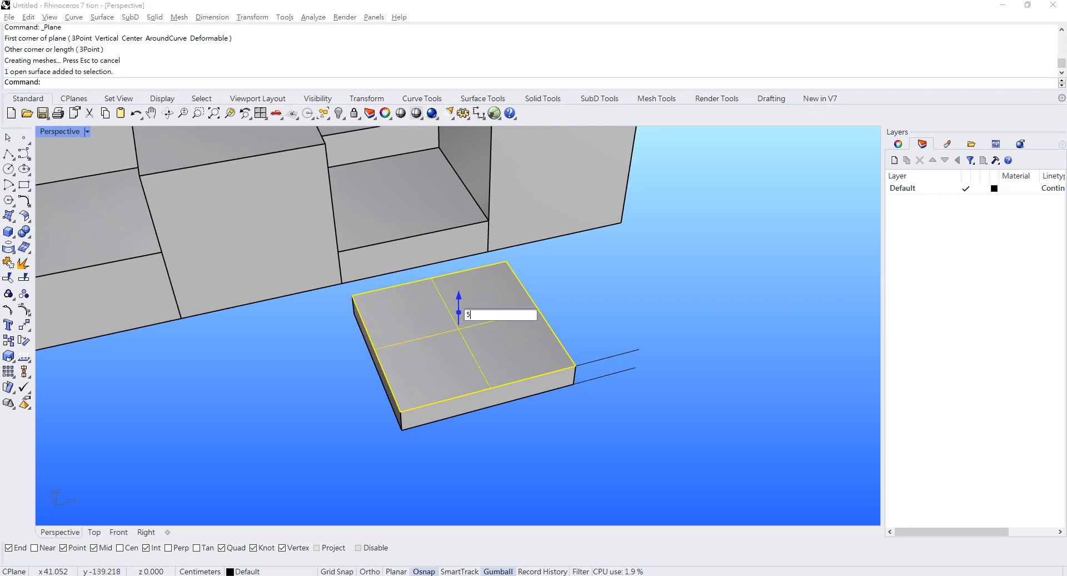
key(Return)
key(Escape)
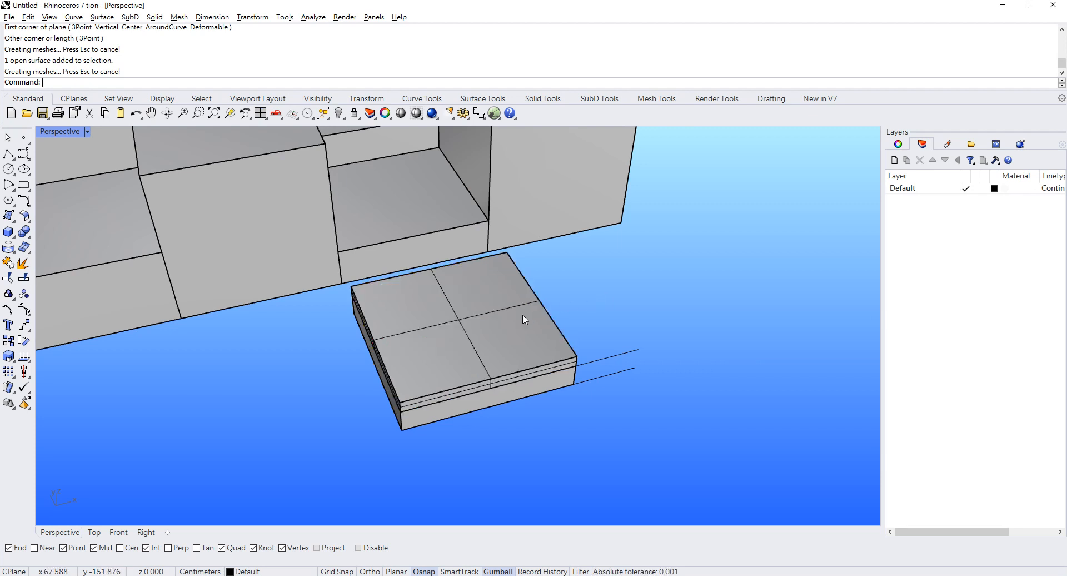
Delete the extruded 5 cm panel from the top of the slab.
scroll(456, 332, up, 2)
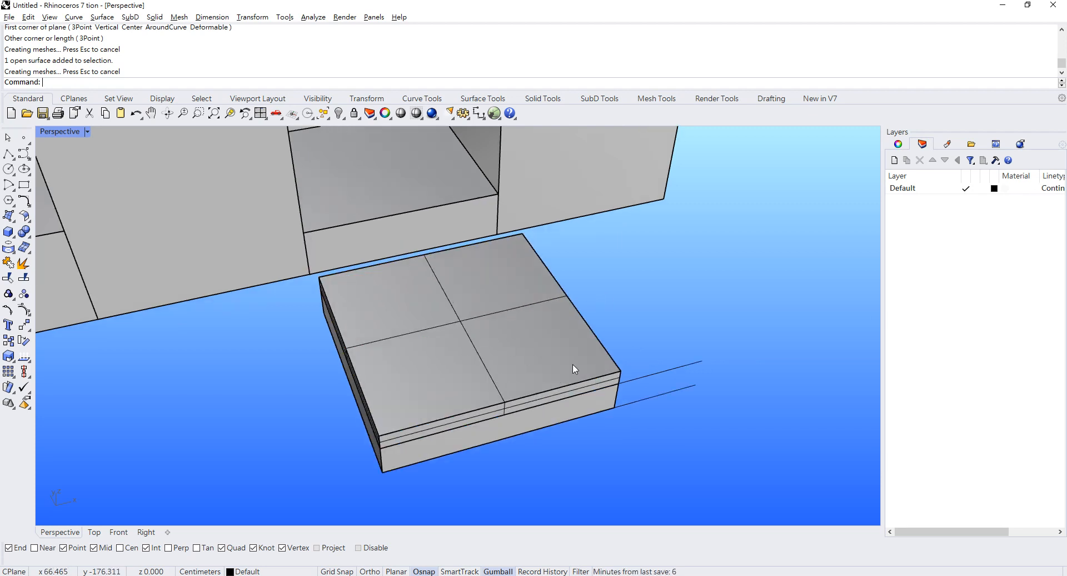
scroll(457, 307, down, 2)
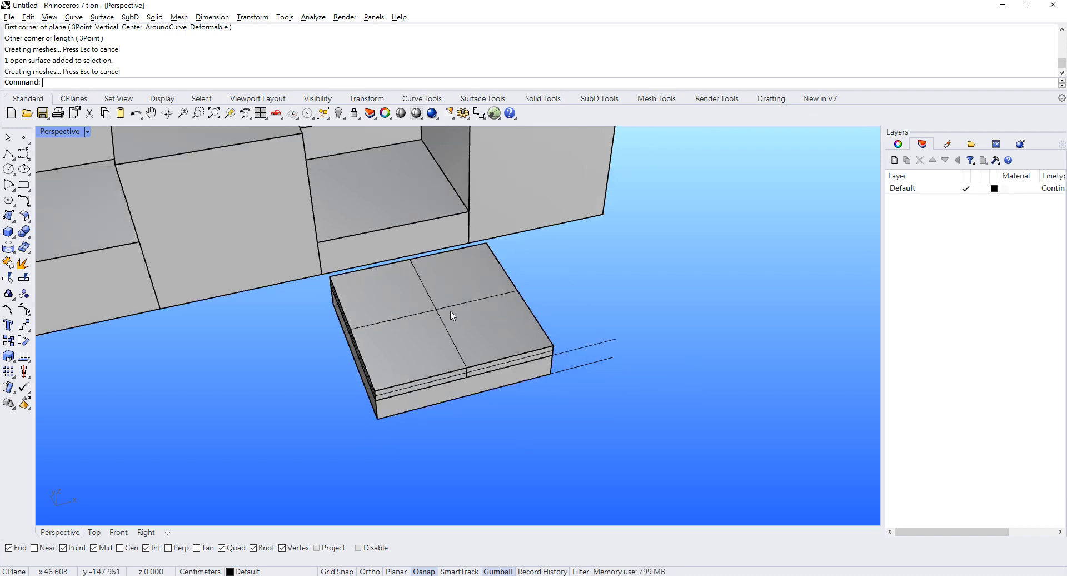
scroll(426, 319, up, 2)
scroll(426, 318, down, 1)
right_drag(410, 298, 495, 301)
click(456, 297)
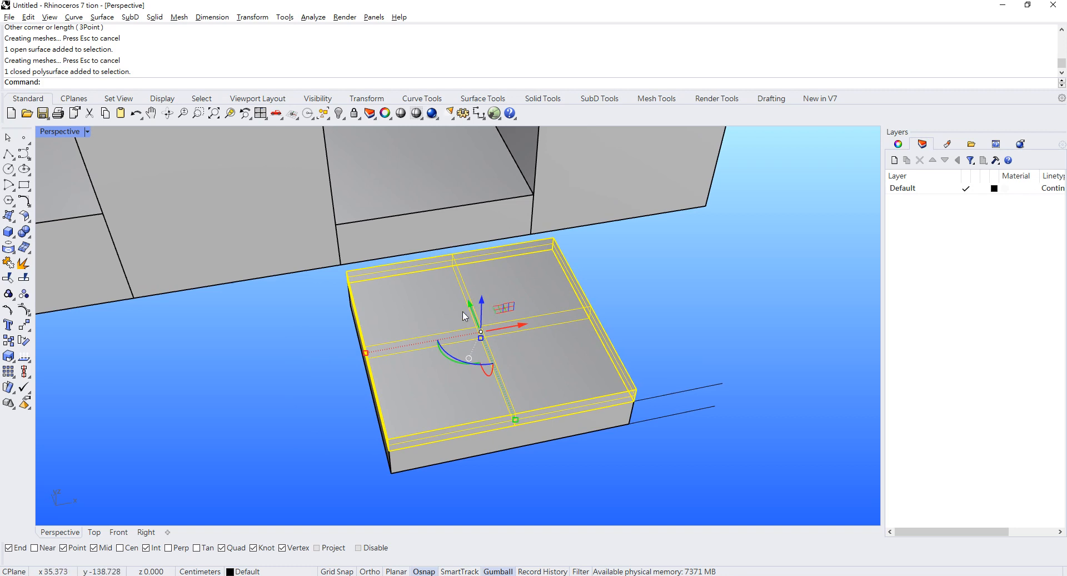
key(Delete)
Move the 10 cm slab against the grid's front, snapping its back bottom corner to the third front-row block's base corner.
click(510, 349)
scroll(590, 295, down, 4)
right_drag(356, 301, 386, 306)
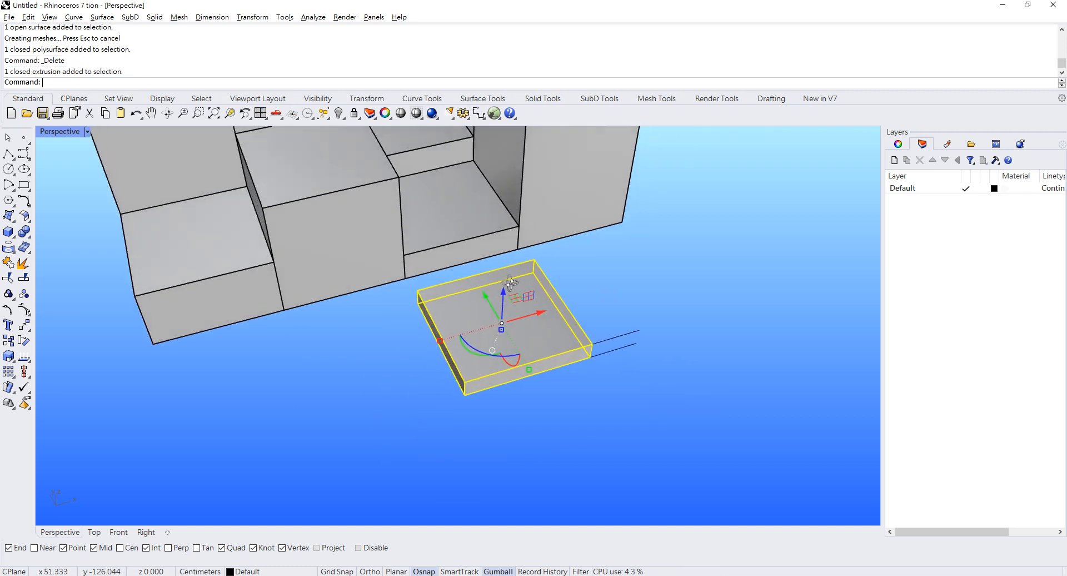
scroll(386, 306, up, 3)
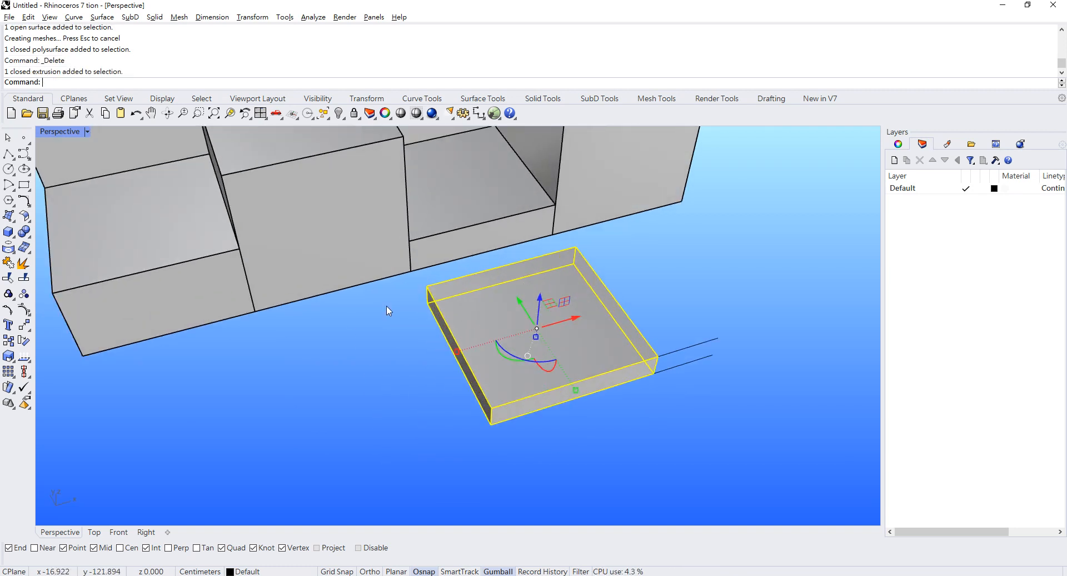
text(move)
key(Return)
scroll(405, 300, up, 3)
click(462, 294)
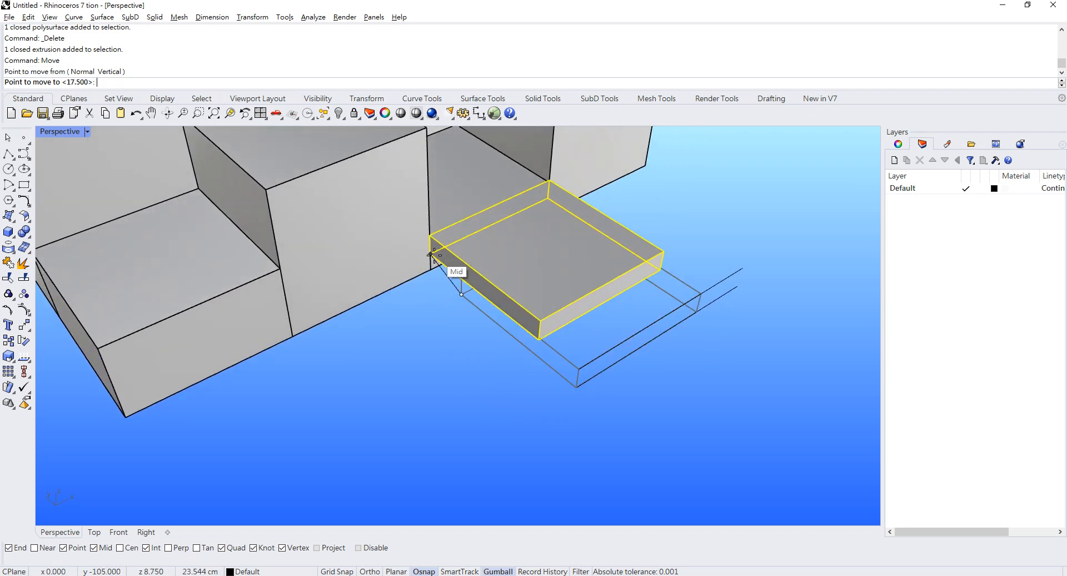
click(430, 255)
scroll(435, 275, down, 3)
right_drag(433, 273, 418, 285)
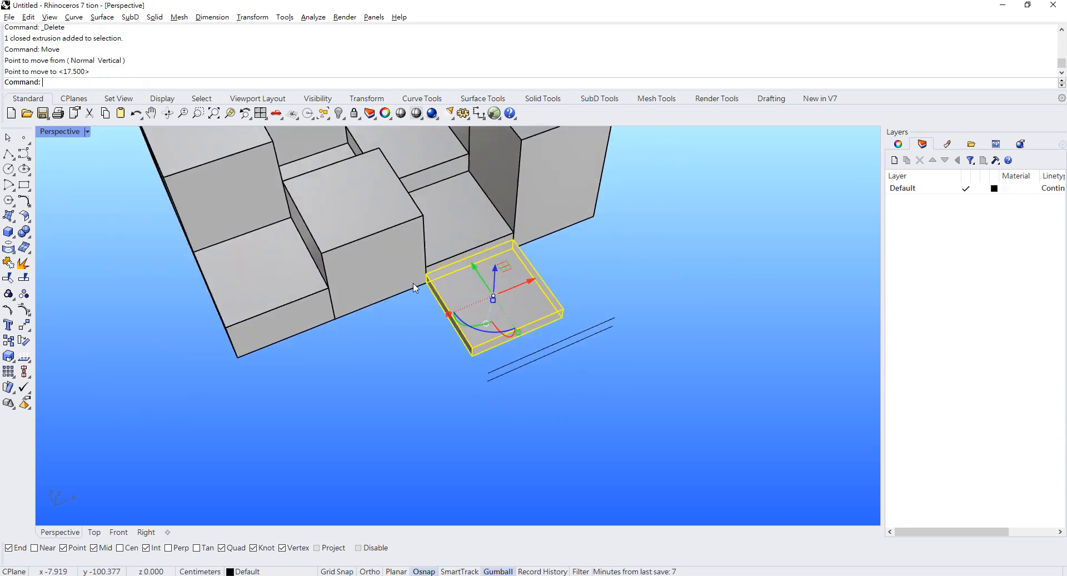
Copy the slab in front of the first, second and fourth front-row blocks, snapping to their base corners.
scroll(418, 285, up, 4)
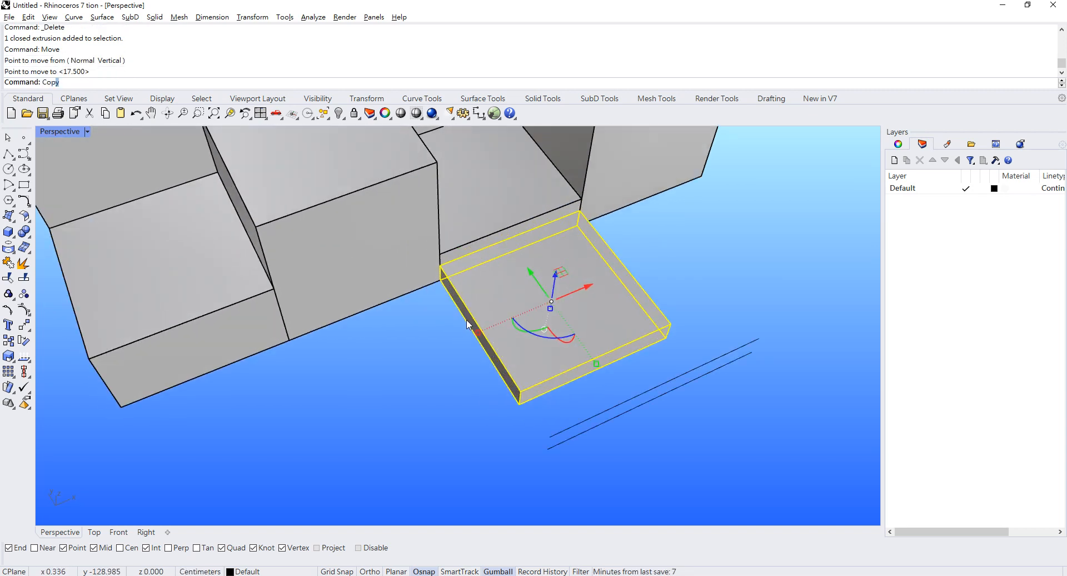
text(Copy)
key(Return)
click(440, 280)
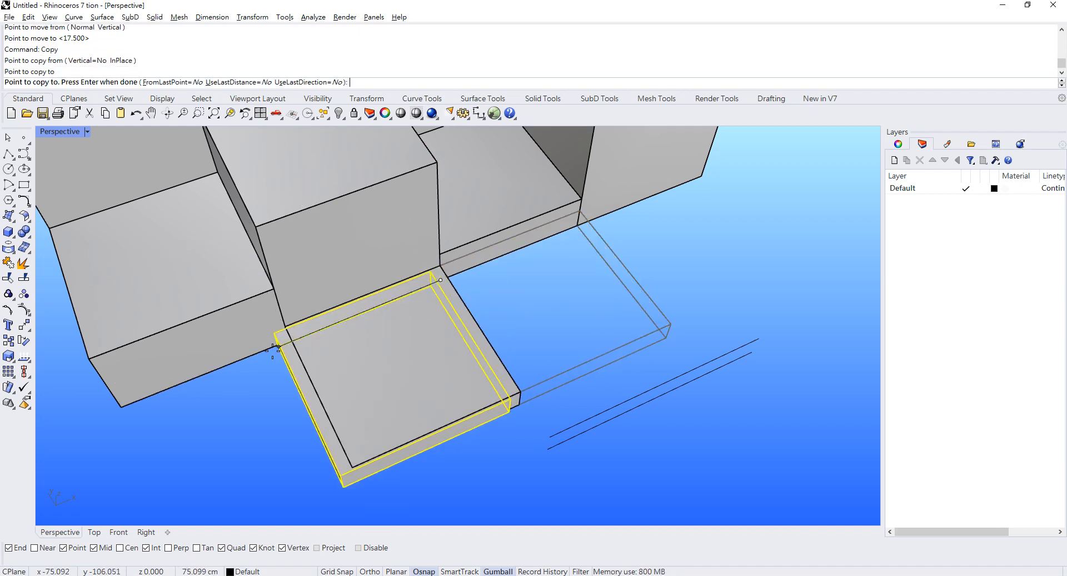
click(272, 347)
click(582, 227)
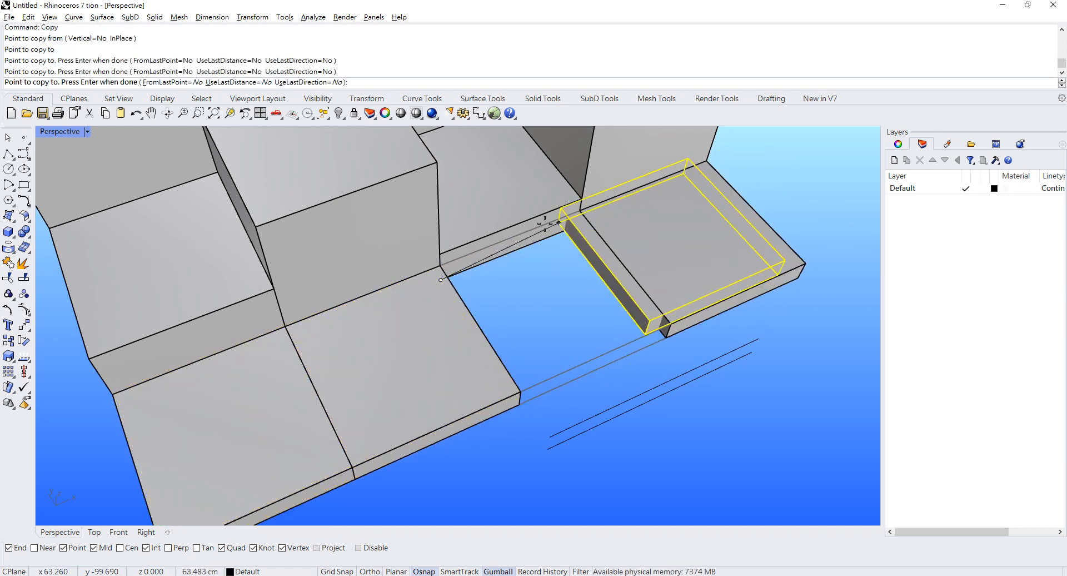
Place more slab copies at the outer corner beside the fourth front-row block and along that adjoining side of the grid.
scroll(511, 223, down, 5)
right_drag(485, 224, 393, 231)
scroll(650, 289, up, 5)
right_drag(685, 280, 581, 291)
click(580, 316)
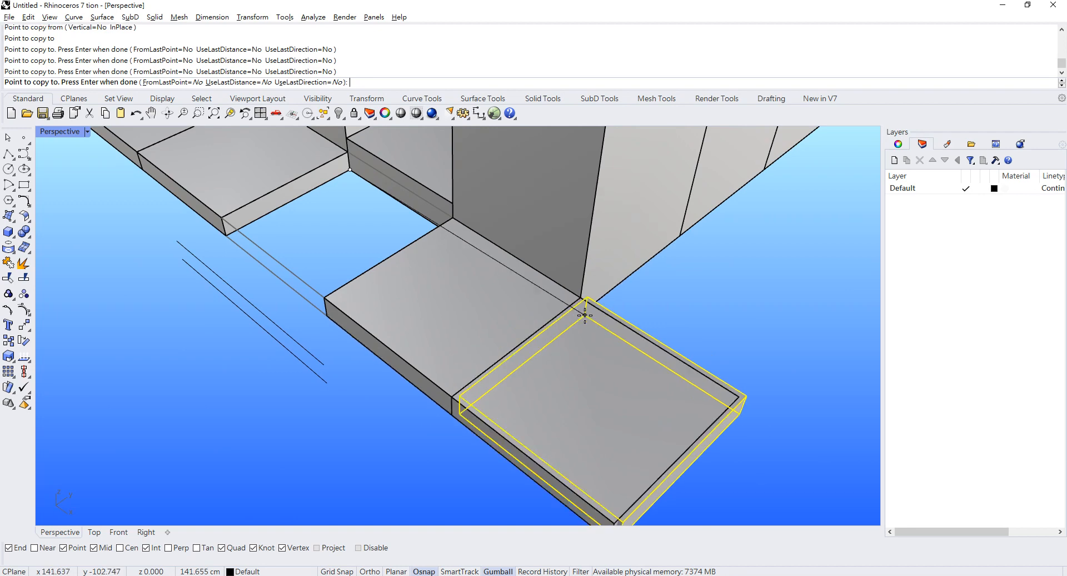
click(686, 220)
click(768, 156)
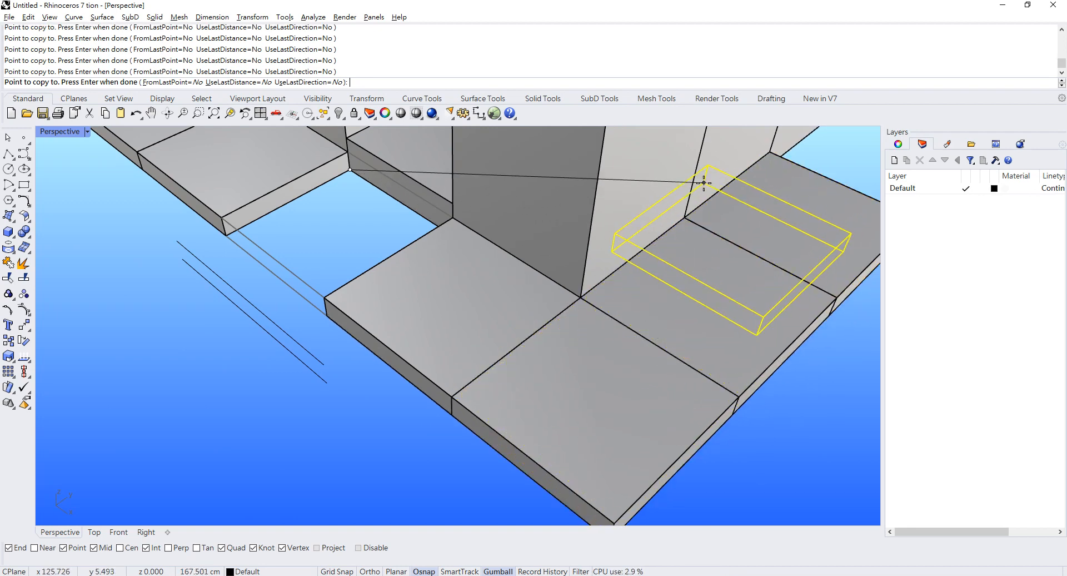
scroll(703, 183, down, 5)
right_drag(703, 183, 693, 234)
scroll(561, 239, down, 5)
scroll(389, 366, up, 5)
right_click(456, 385)
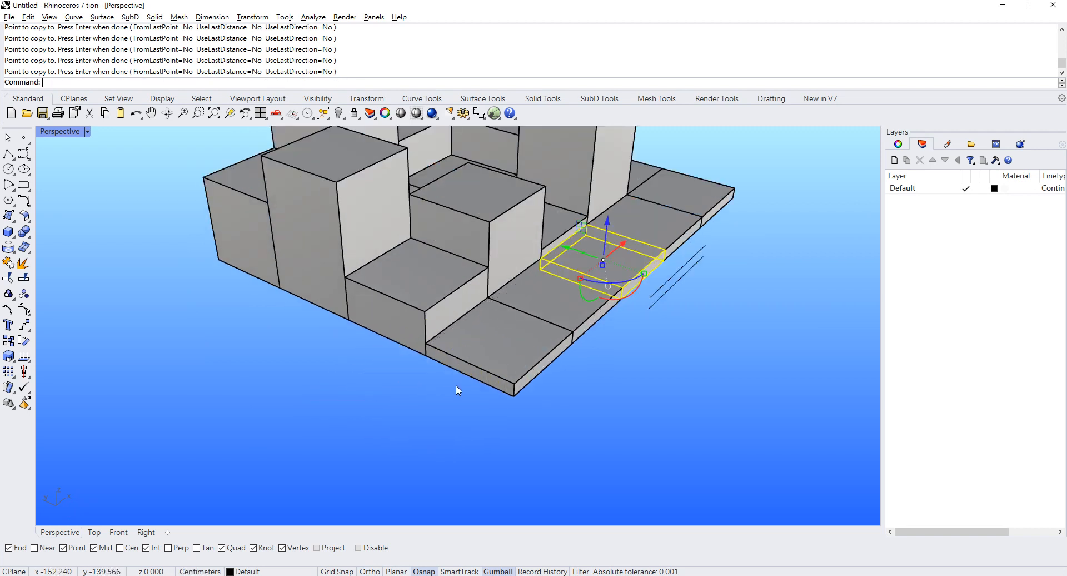
Copy the front border's end slab to the outer corner and along the adjoining three-block side, snapping to the base corners.
click(514, 345)
right_drag(514, 346, 505, 371)
shift+right_drag(452, 349, 515, 340)
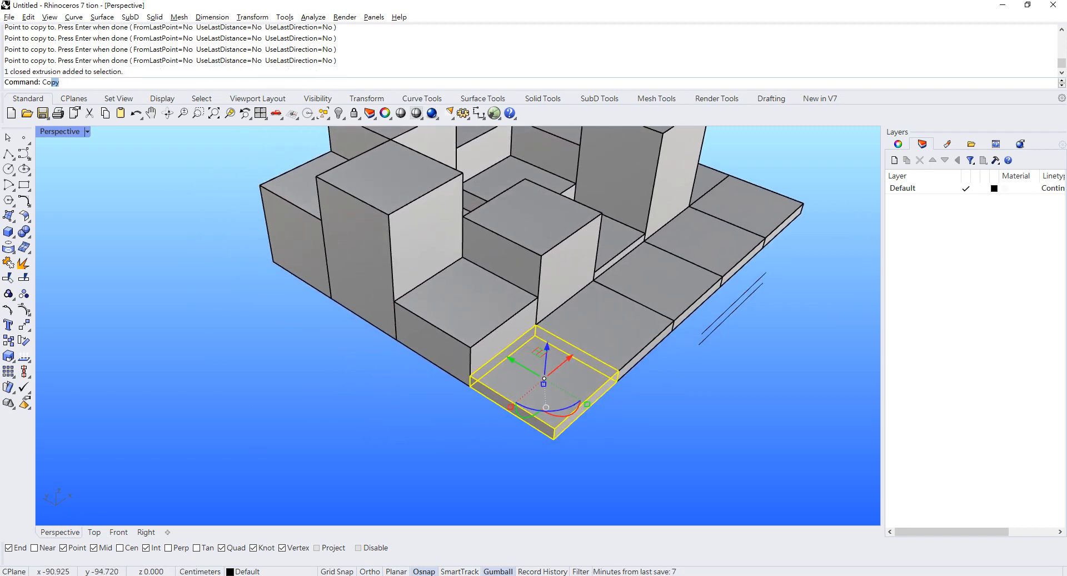
key(Return)
click(536, 328)
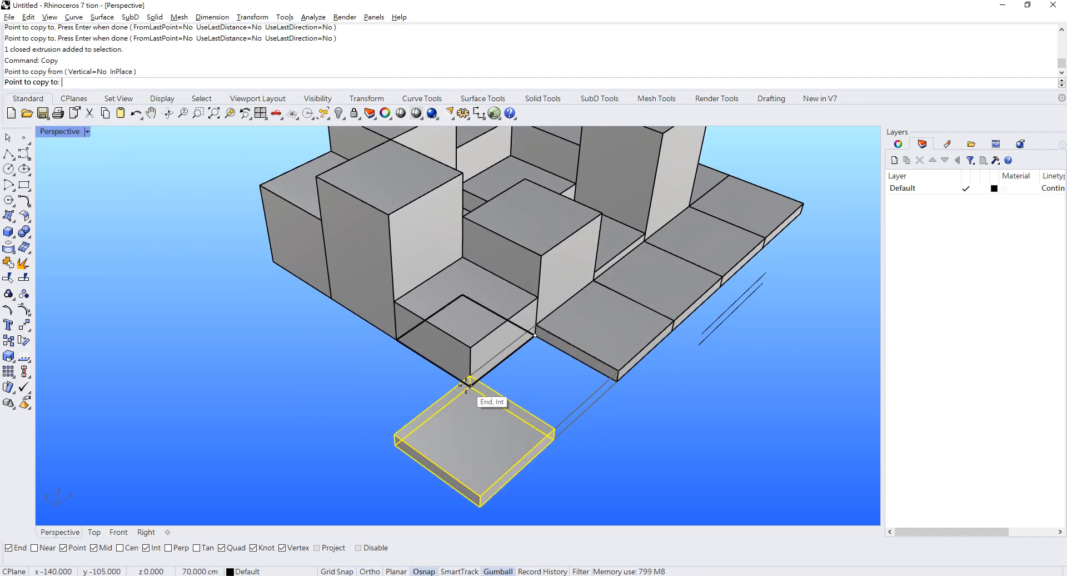
click(396, 340)
click(339, 305)
click(275, 261)
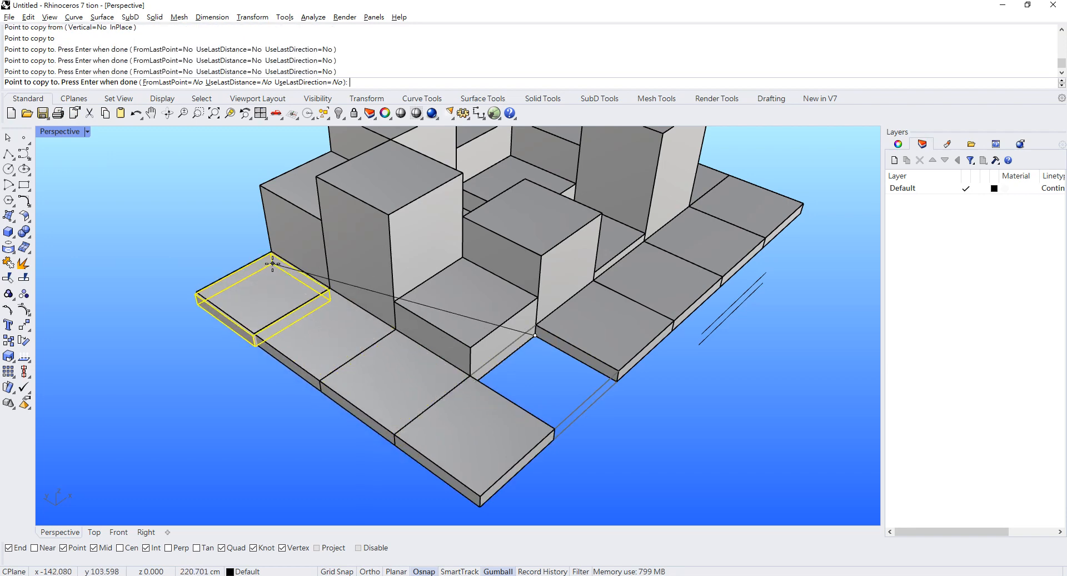
right_drag(275, 261, 419, 304)
key(Return)
Copy the full six-slab front border row to the open back side of the grid, snapping at its base corner.
right_drag(347, 281, 276, 398)
click(281, 406)
shift+click(261, 350)
shift+click(239, 278)
shift+click(207, 232)
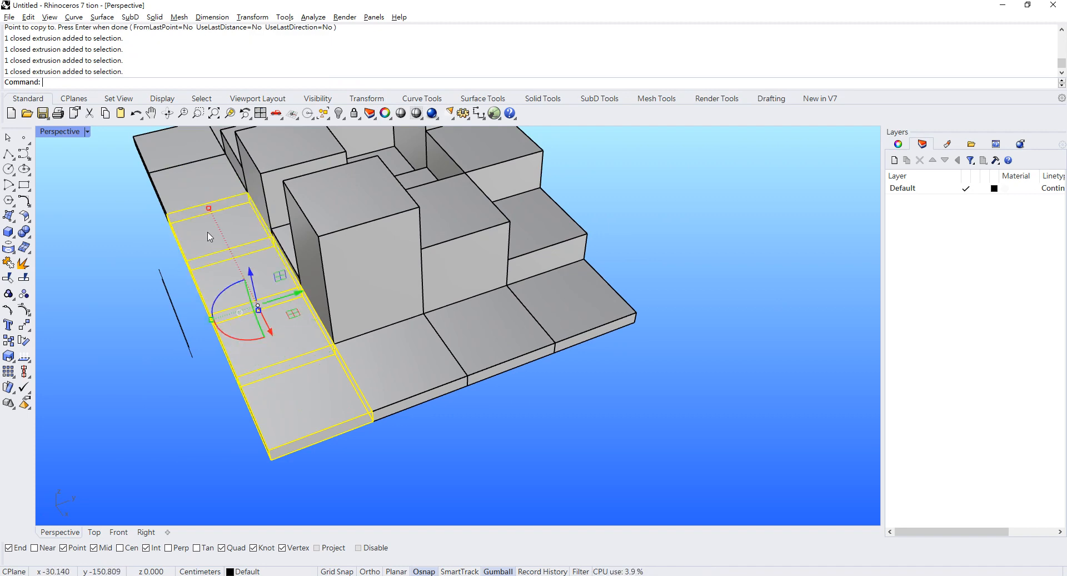
shift+click(167, 169)
right_drag(161, 160, 451, 362)
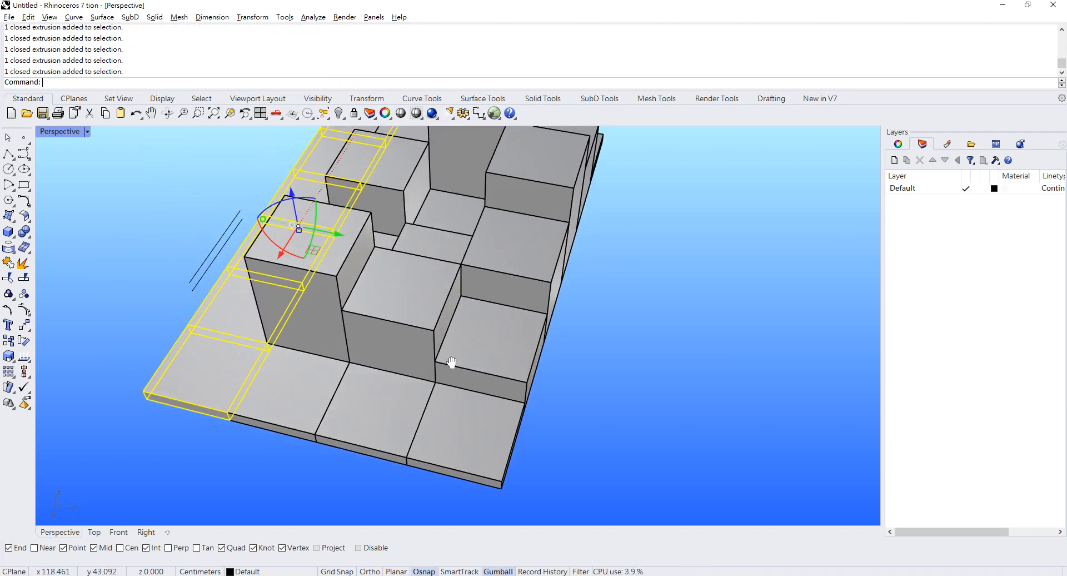
text(Copy)
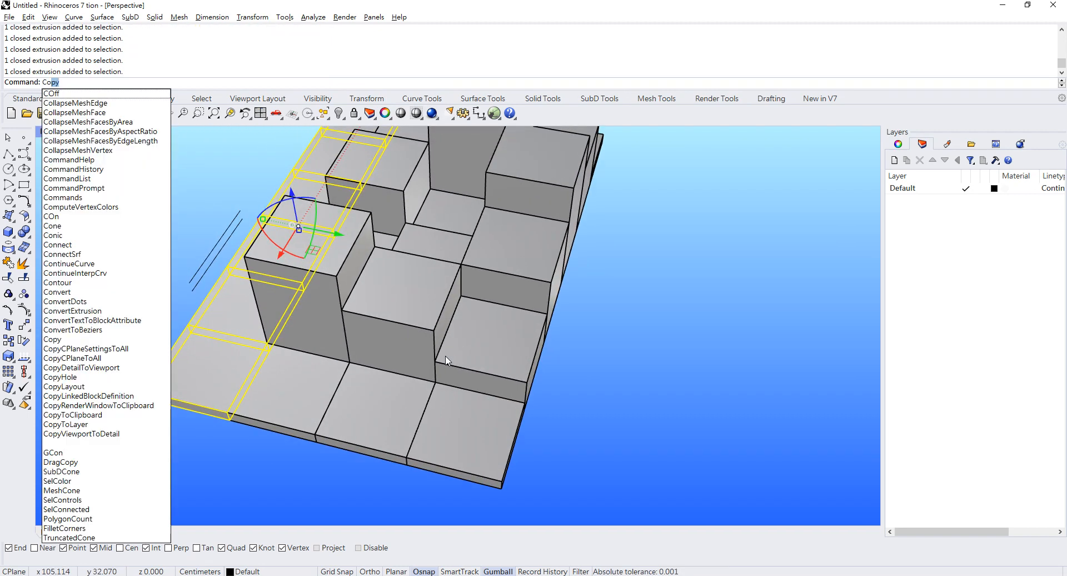
key(Return)
click(147, 398)
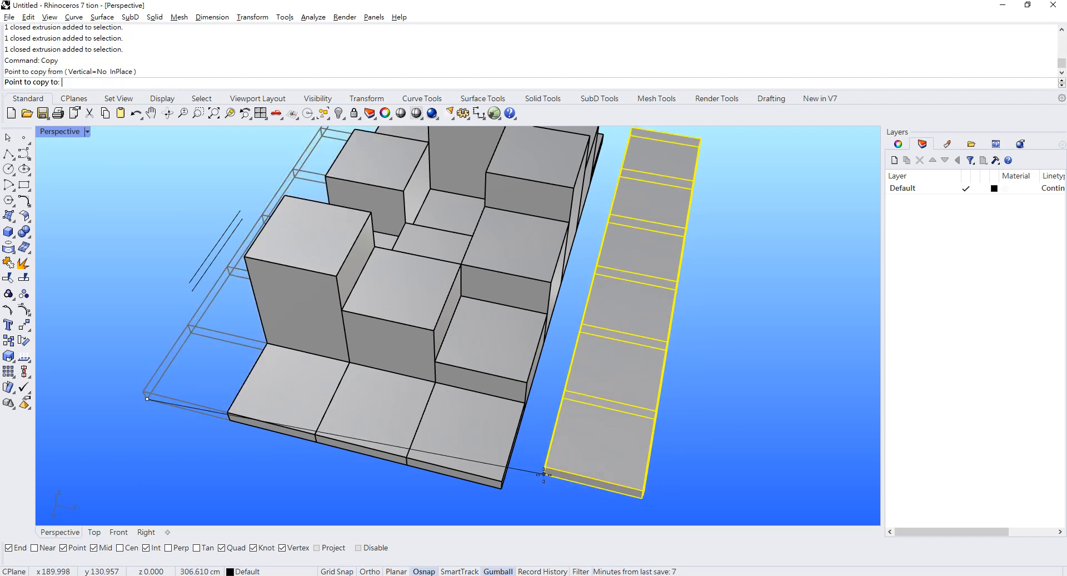
key(Return)
Delete the two leftover curves beside the board.
right_drag(676, 356, 562, 432)
drag(562, 433, 518, 390)
key(Delete)
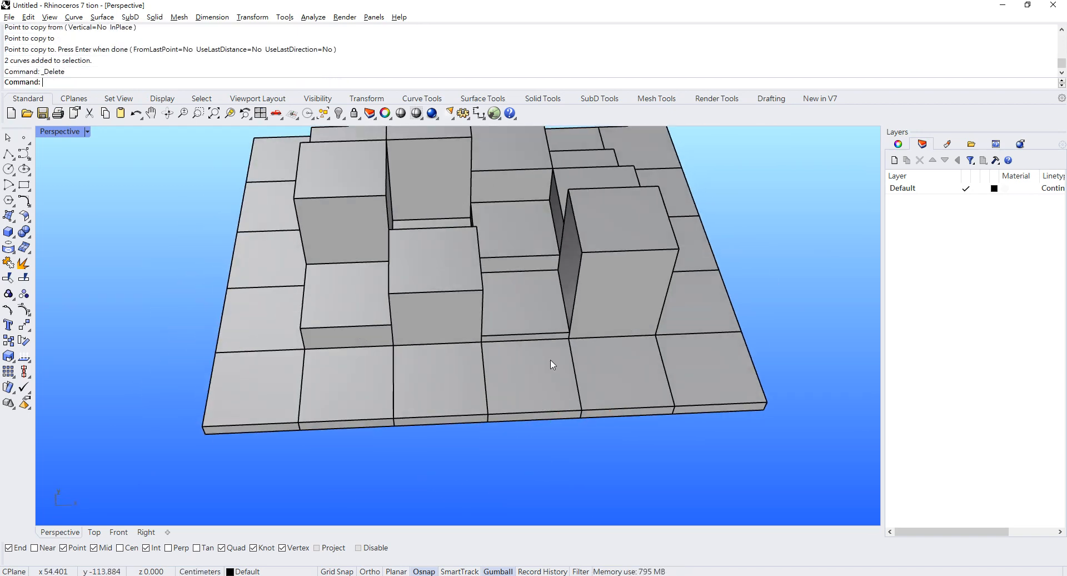
Scale the low third front-row block vertically by a factor of 3.
mouse_move(550, 359)
right_down()
mouse_move(518, 272)
mouse_move(503, 340)
mouse_move(465, 317)
mouse_move(522, 382)
right_up()
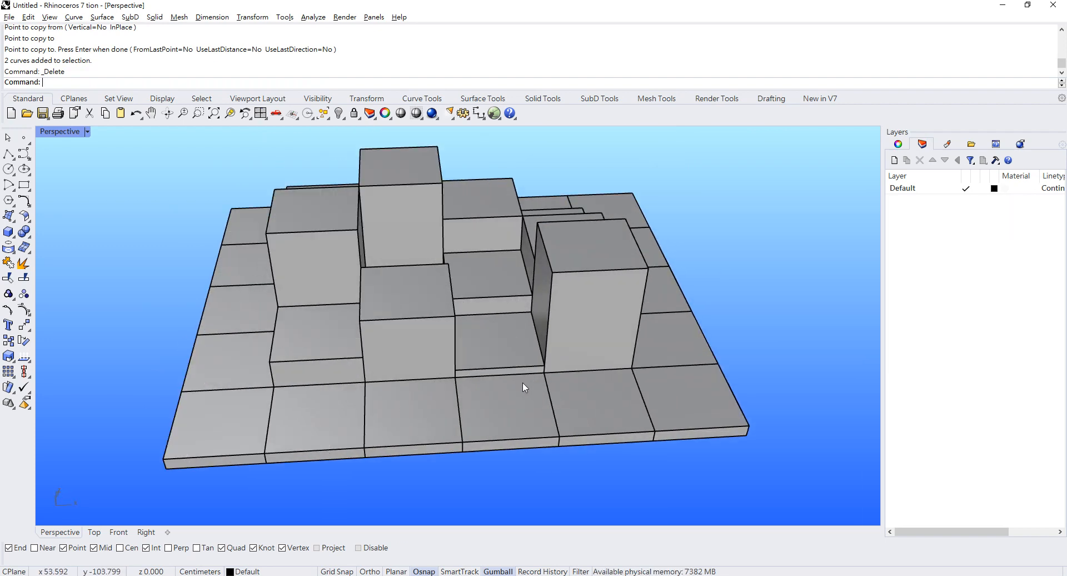
scroll(523, 382, up, 5)
click(492, 320)
shift+right_drag(539, 267, 533, 279)
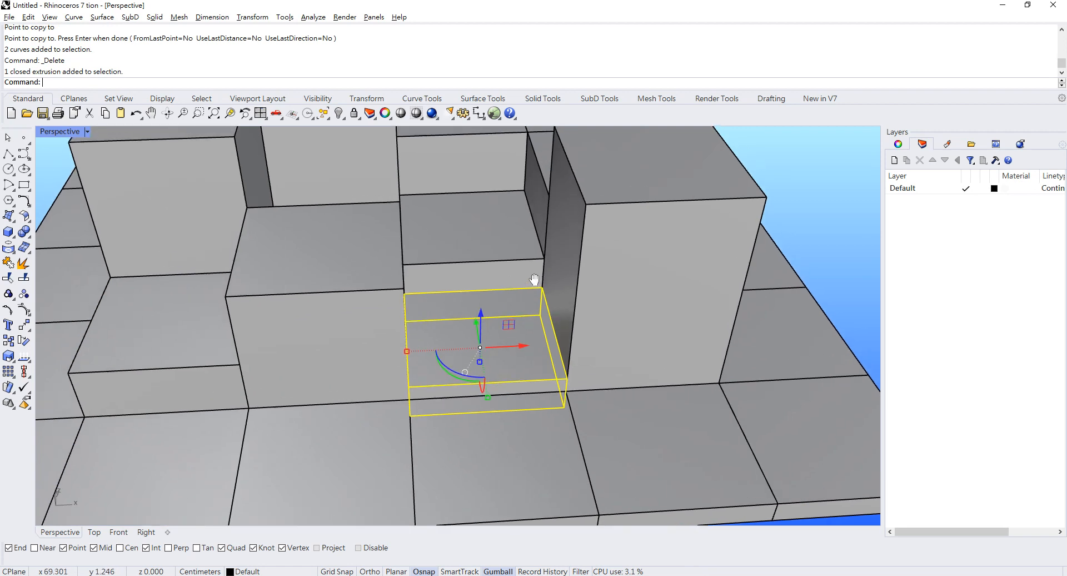
scroll(496, 350, up, 1)
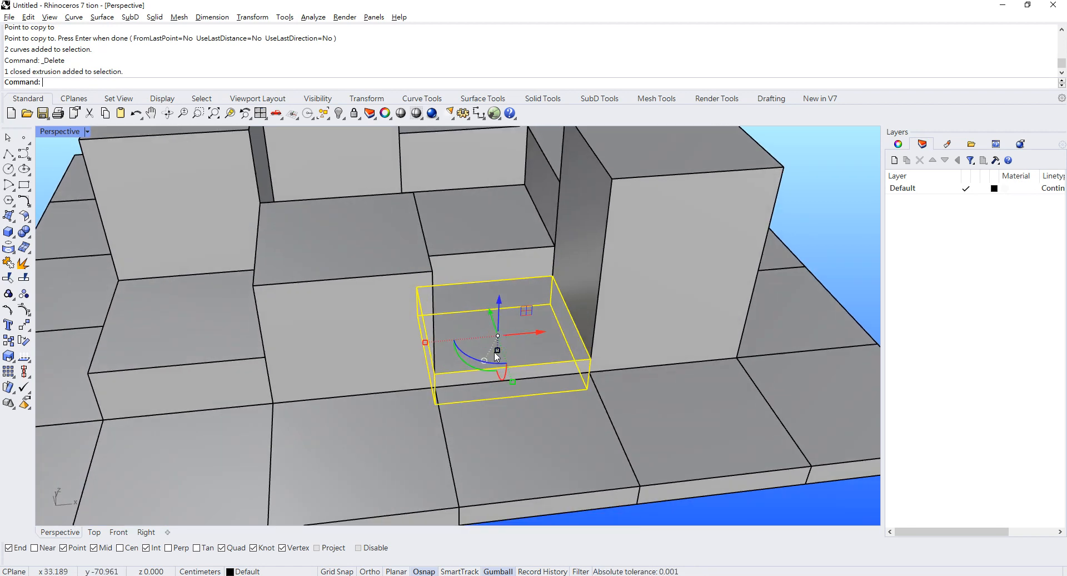
click(498, 352)
text(3)
key(Return)
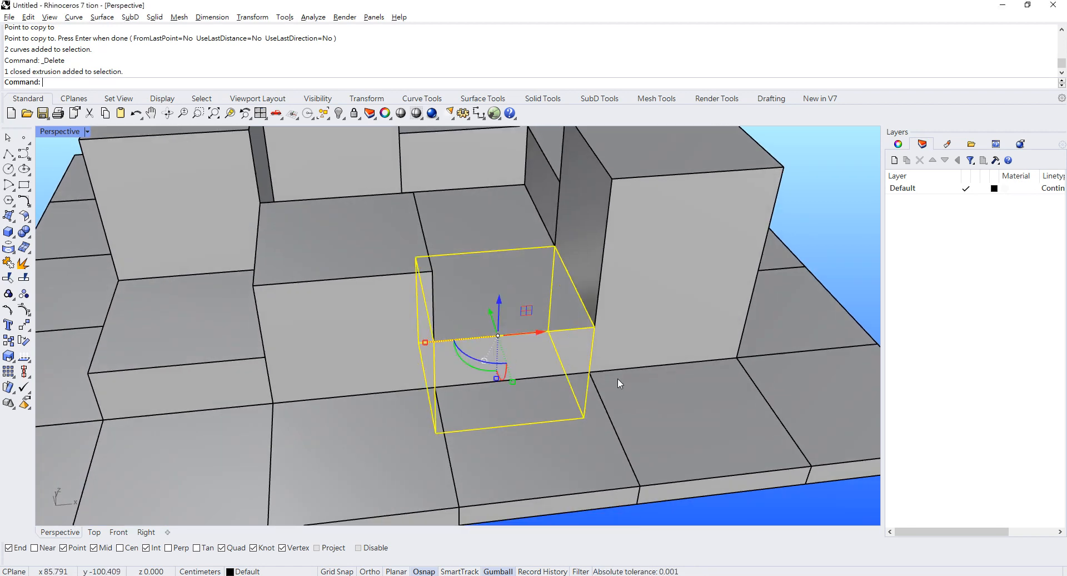
Move the scaled block up so its bottom corner snaps to the base corner of the surrounding grid.
text(Move)
key(Return)
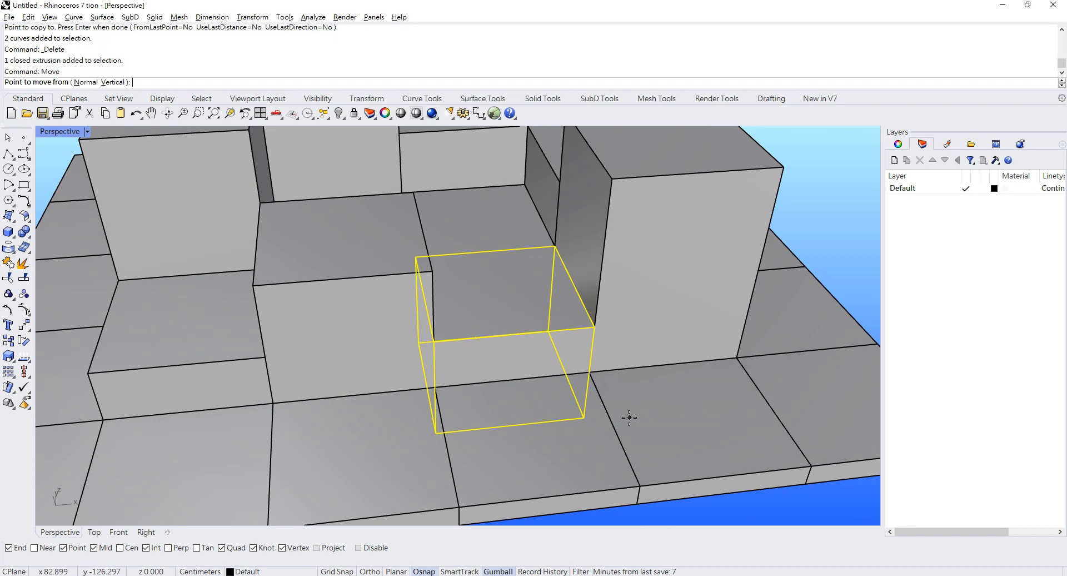
right_drag(605, 389, 436, 347)
scroll(555, 386, up, 3)
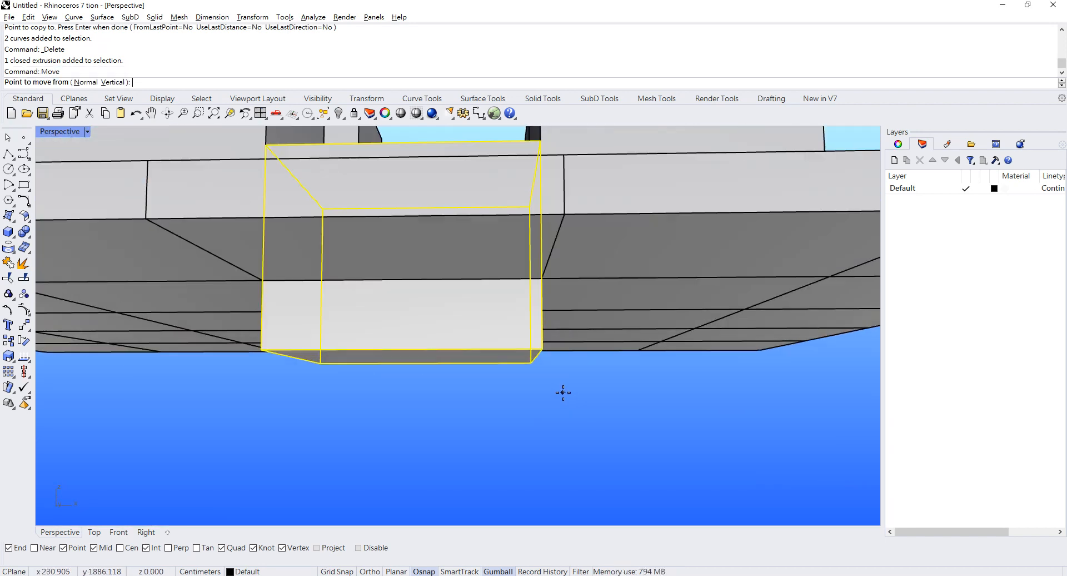
click(542, 349)
click(542, 278)
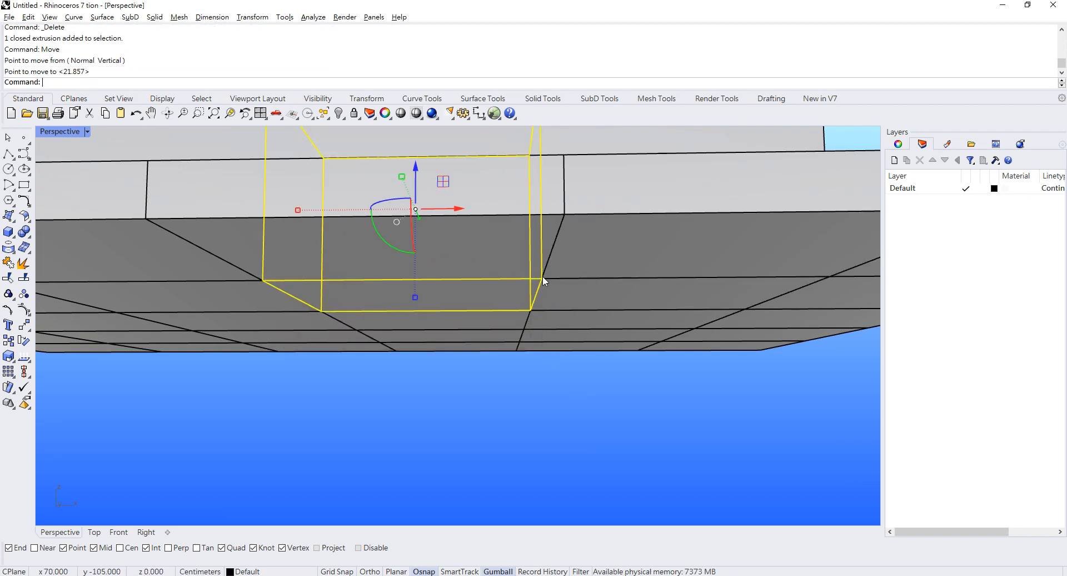
key(Escape)
scroll(499, 294, down, 2)
right_drag(499, 295, 567, 361)
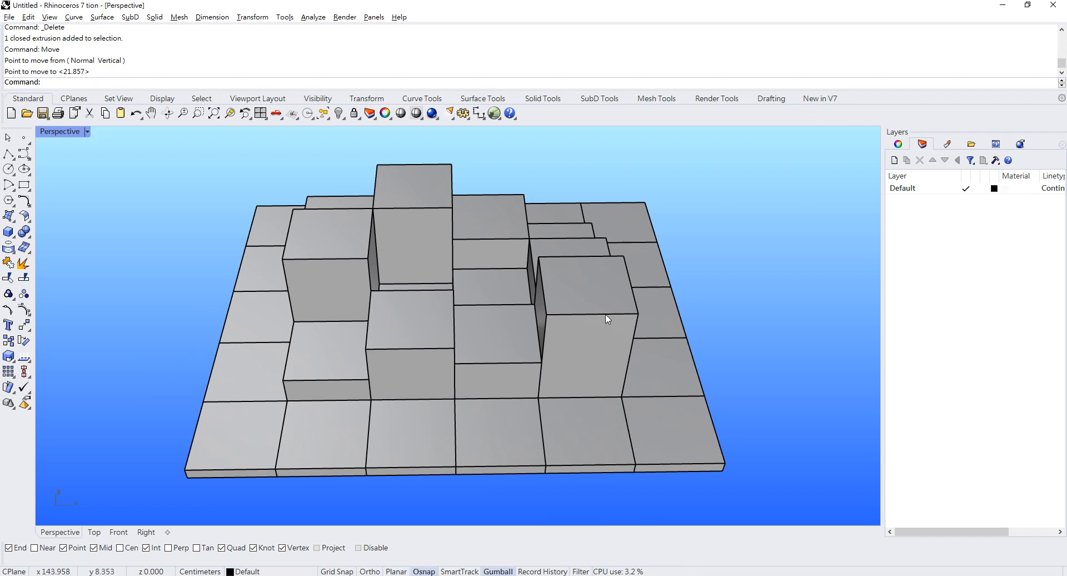
right_drag(710, 299, 692, 300)
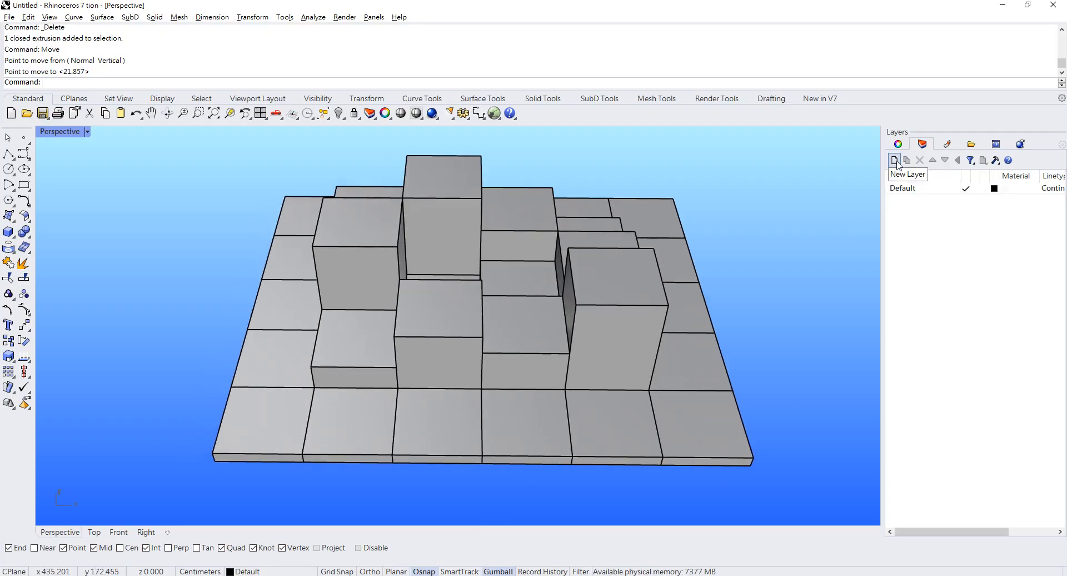
Create a layer named 01_BlackChecker and set its layer colour to dark grey.
click(895, 161)
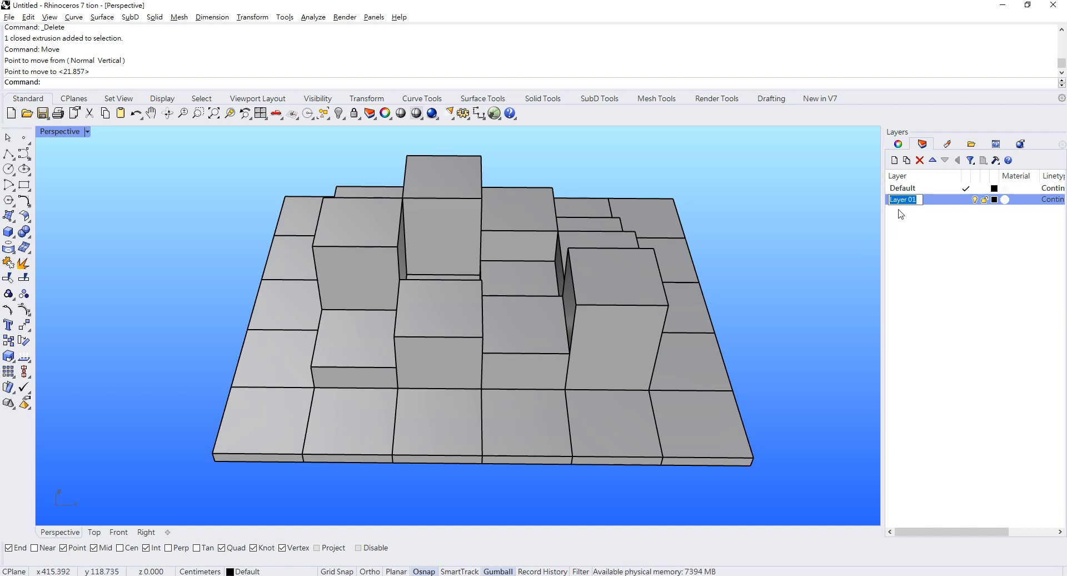
text(ㄅ)
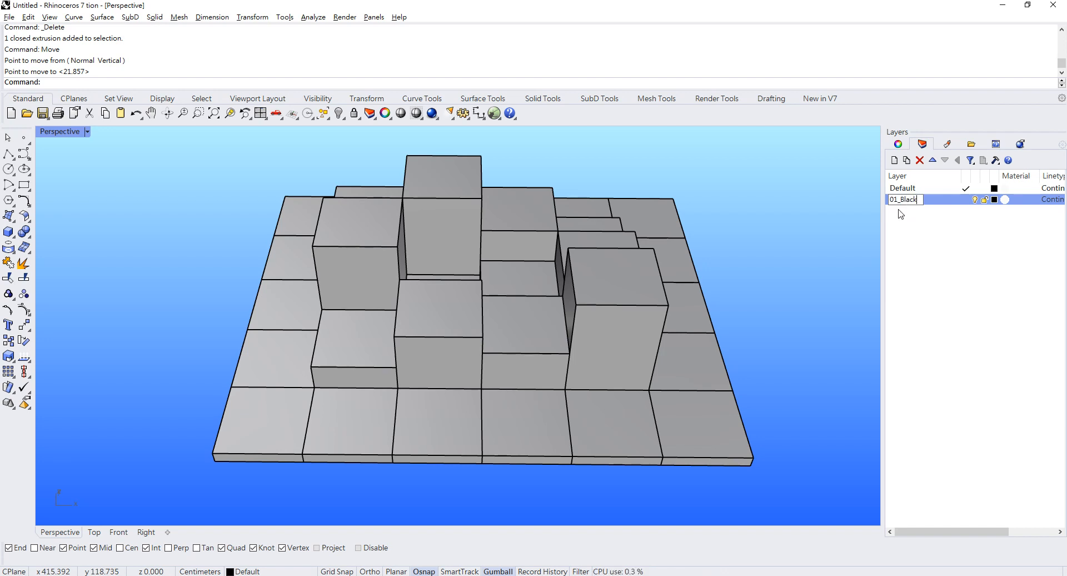
text(Checker)
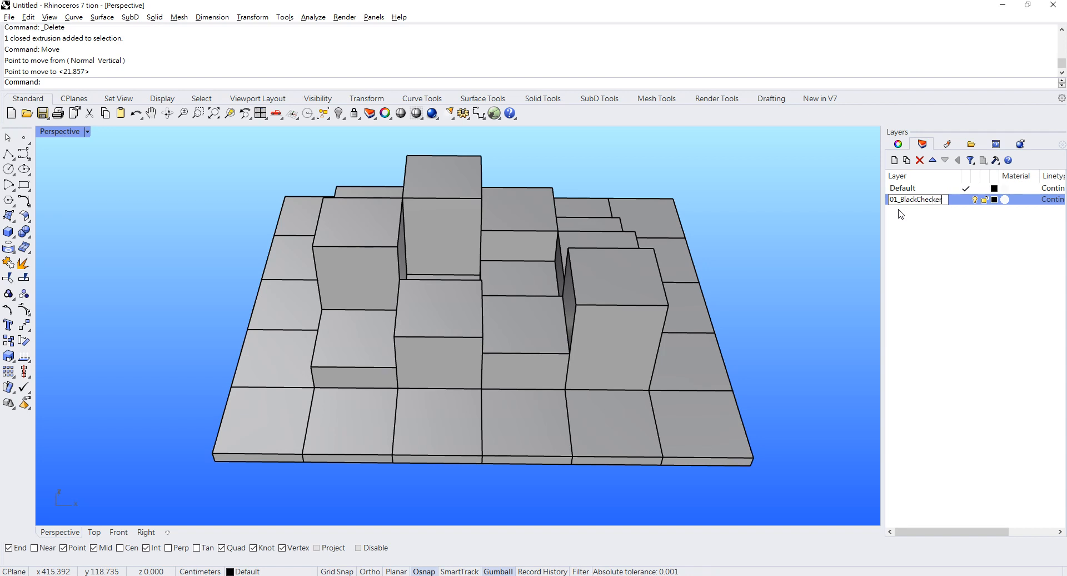
key(Return)
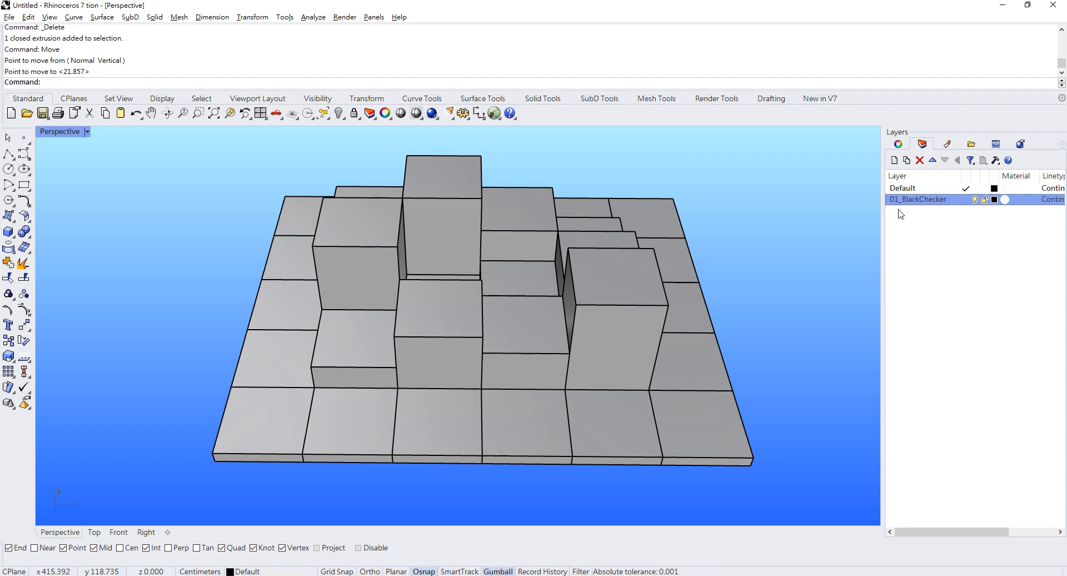
click(994, 199)
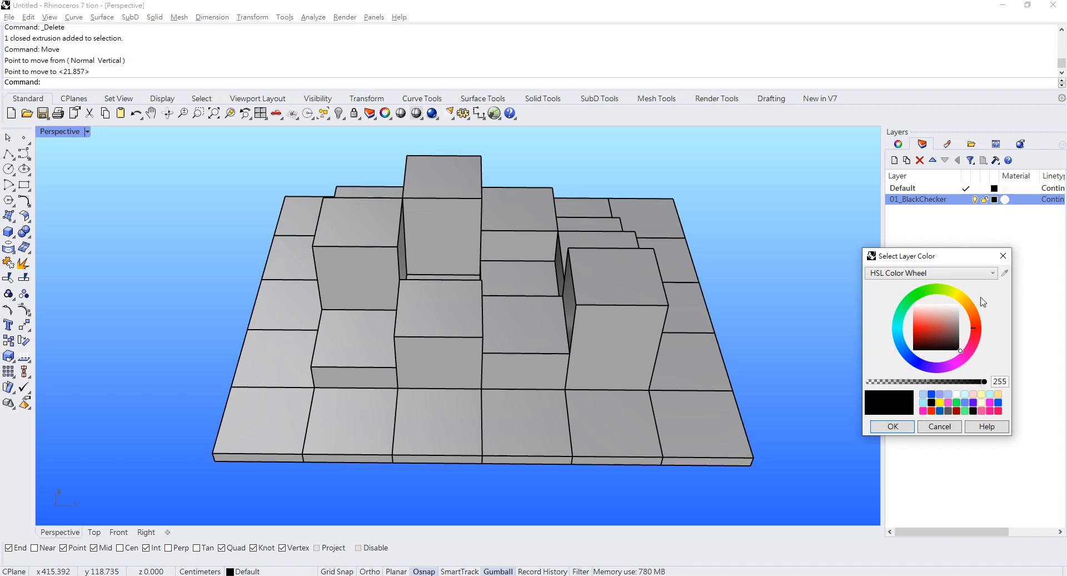
drag(955, 335, 964, 338)
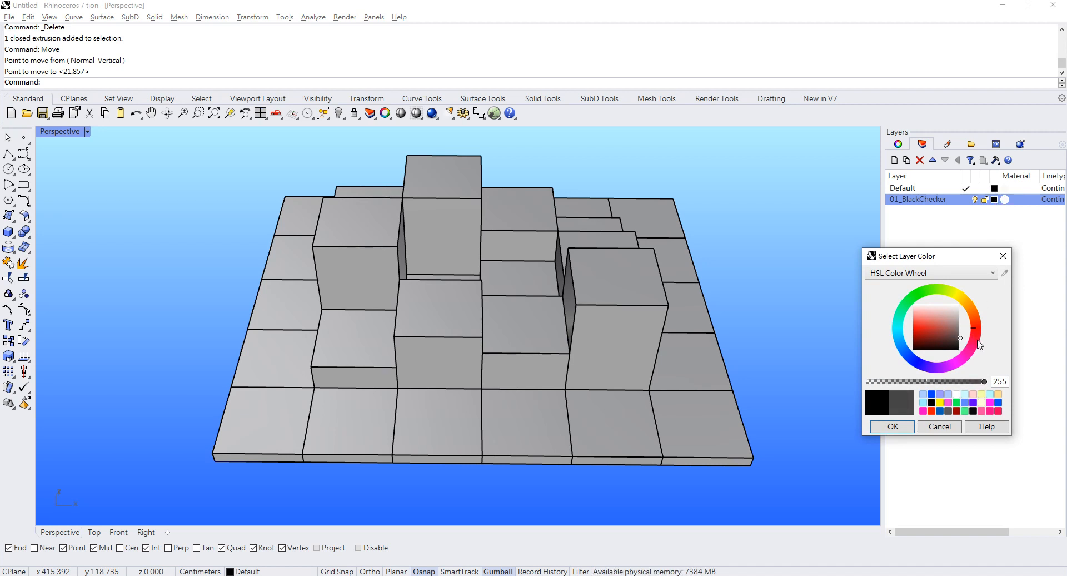
click(893, 426)
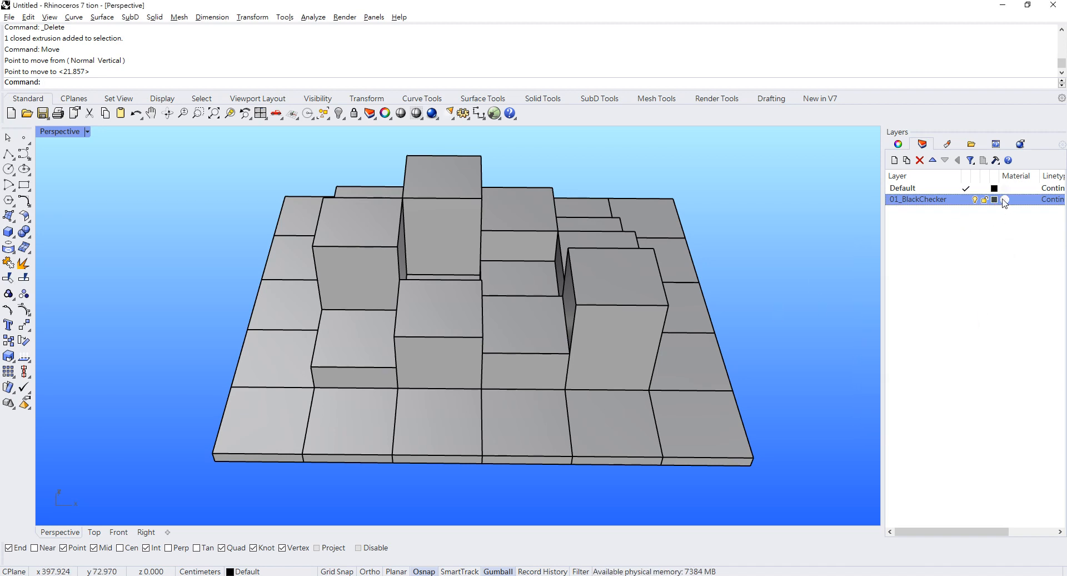
Assign the border slab in front of the fourth front-row block to the 01_BlackChecker layer.
click(619, 453)
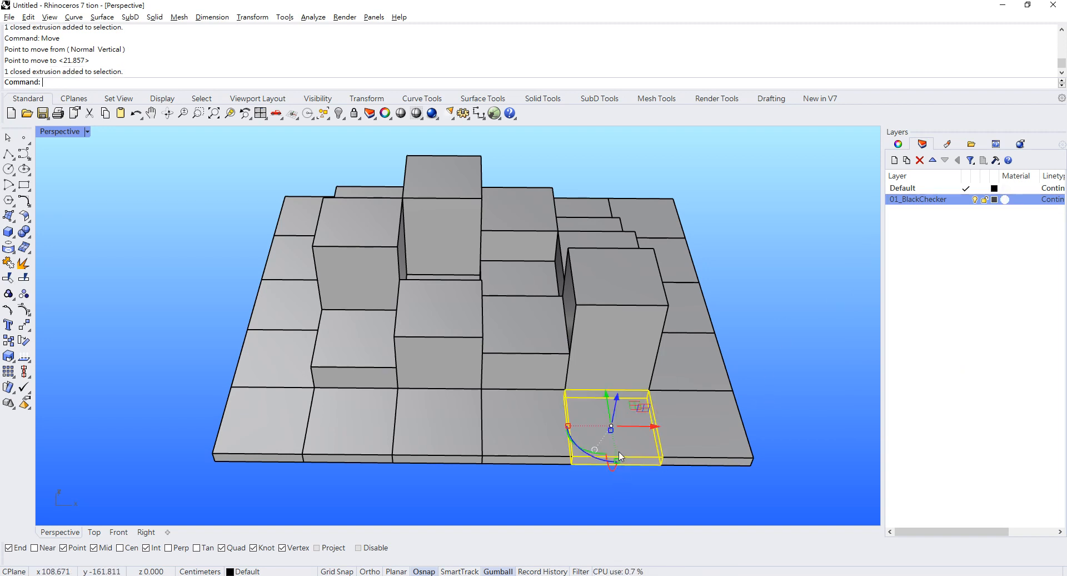
right_click(932, 199)
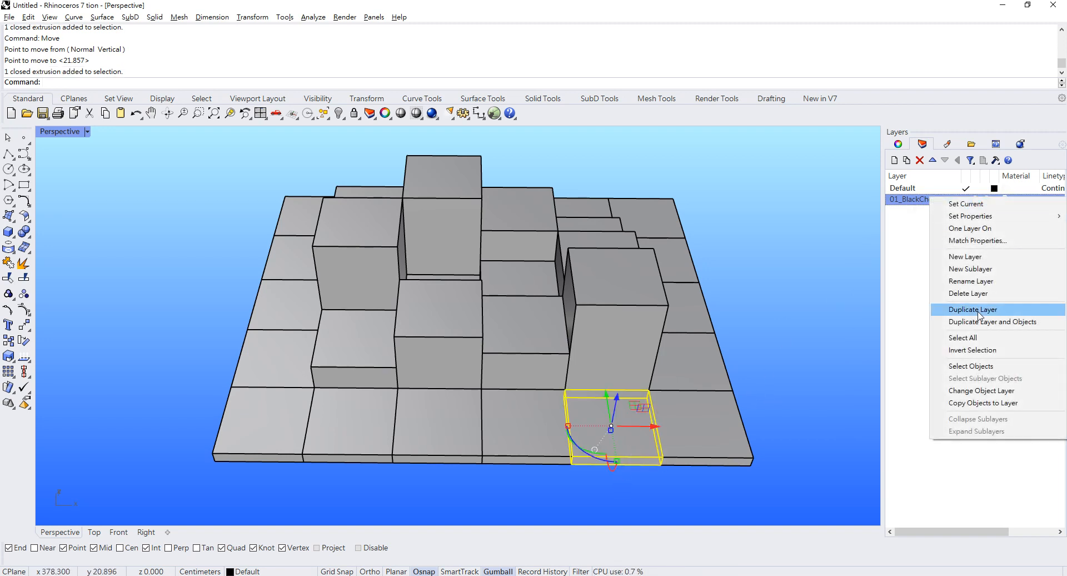
click(972, 391)
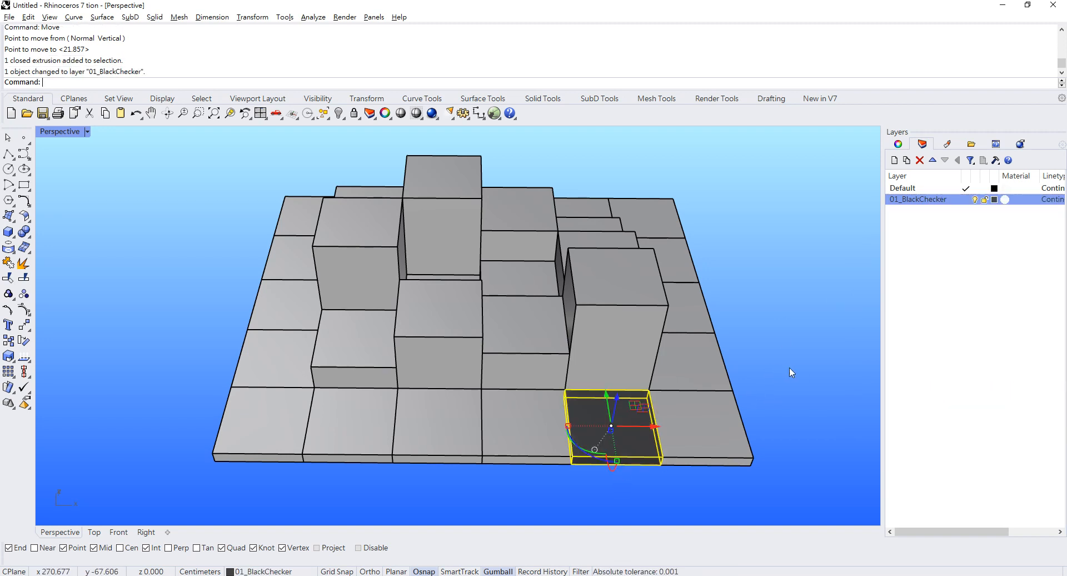
Check the perspective view in Rendered and Wireframe display modes, and return it to Shaded.
click(87, 132)
click(92, 203)
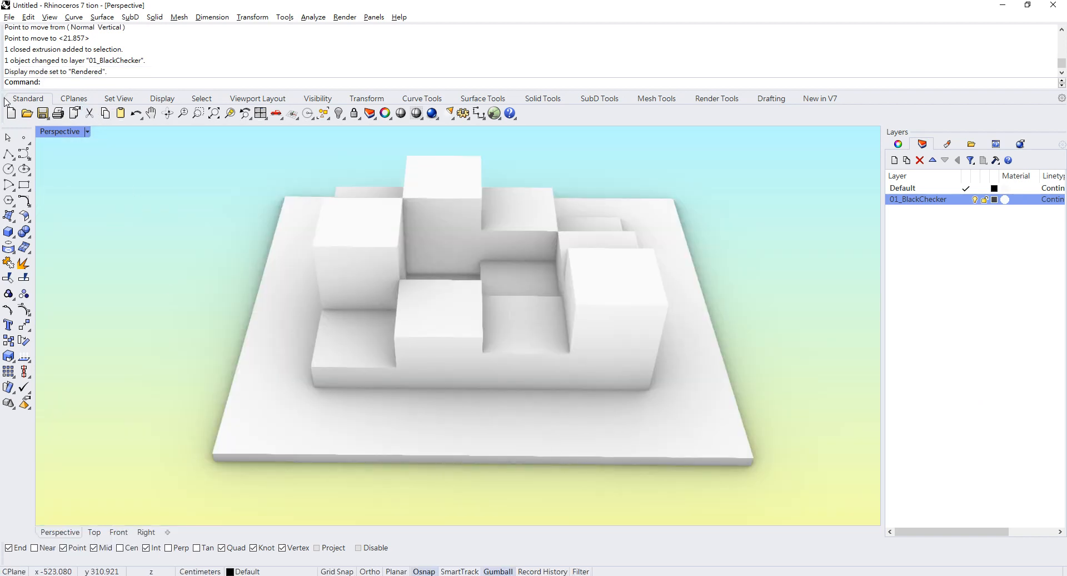
click(88, 131)
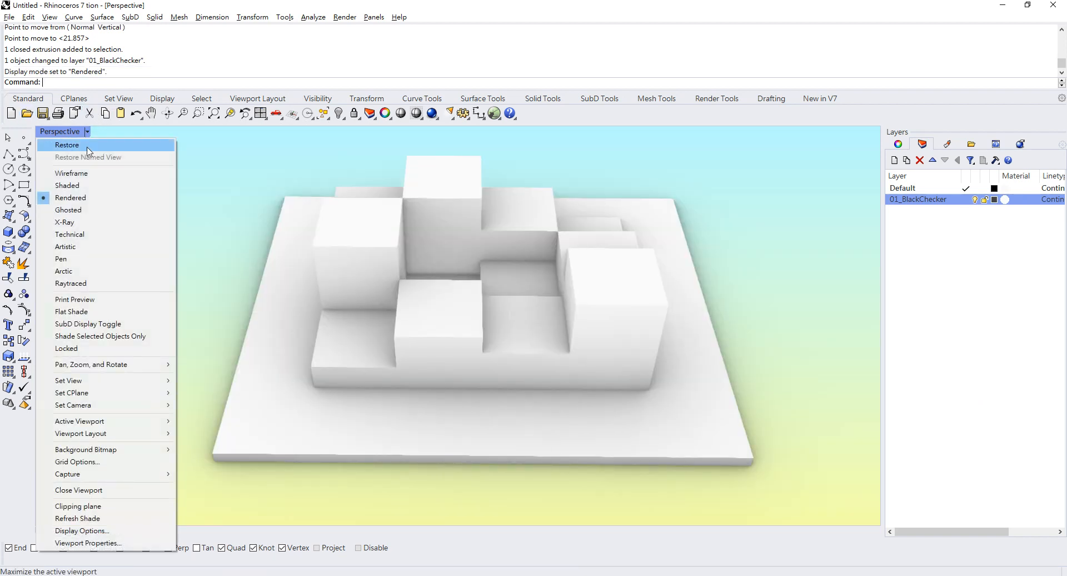
click(89, 173)
click(87, 132)
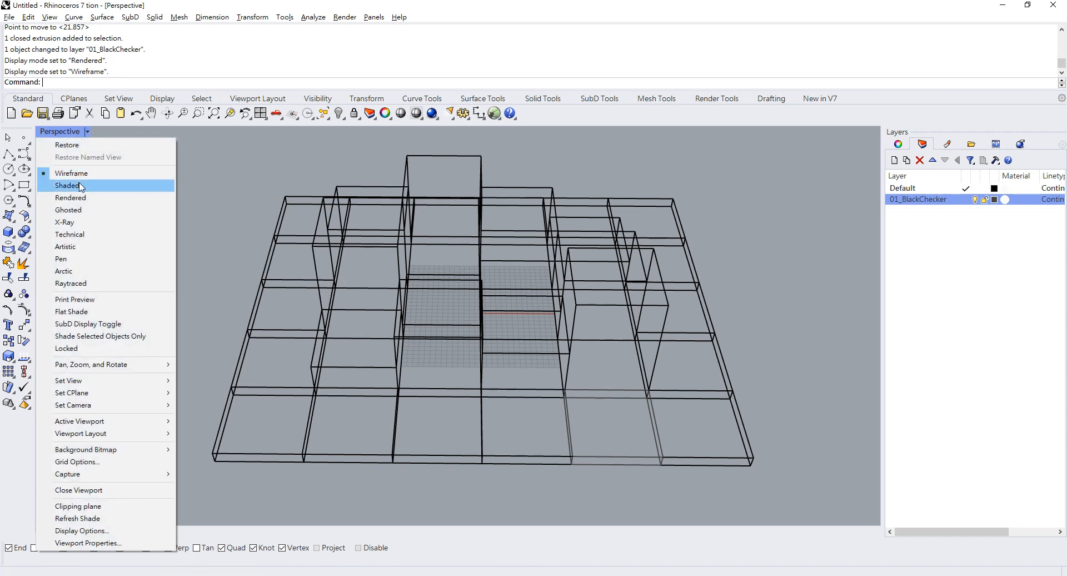
click(81, 185)
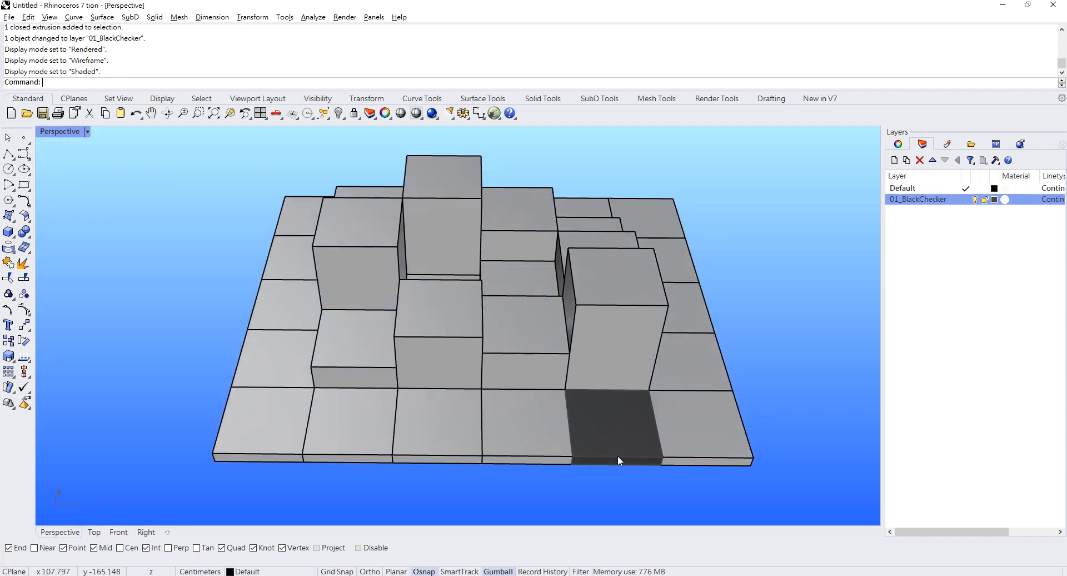
Give the 01_BlackChecker layer a Paint material with black as its colour.
click(1007, 199)
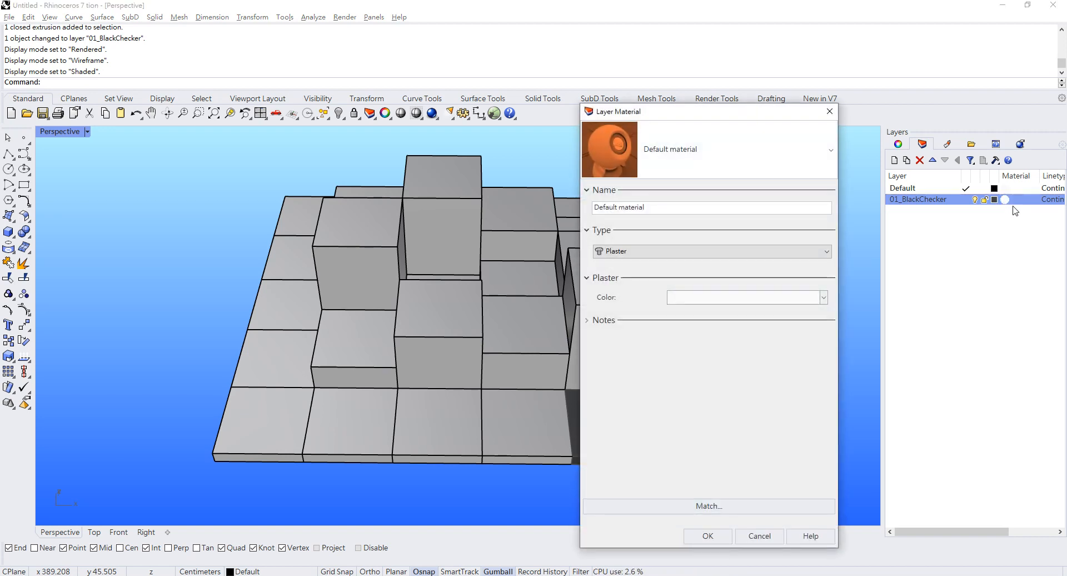
click(712, 251)
click(639, 327)
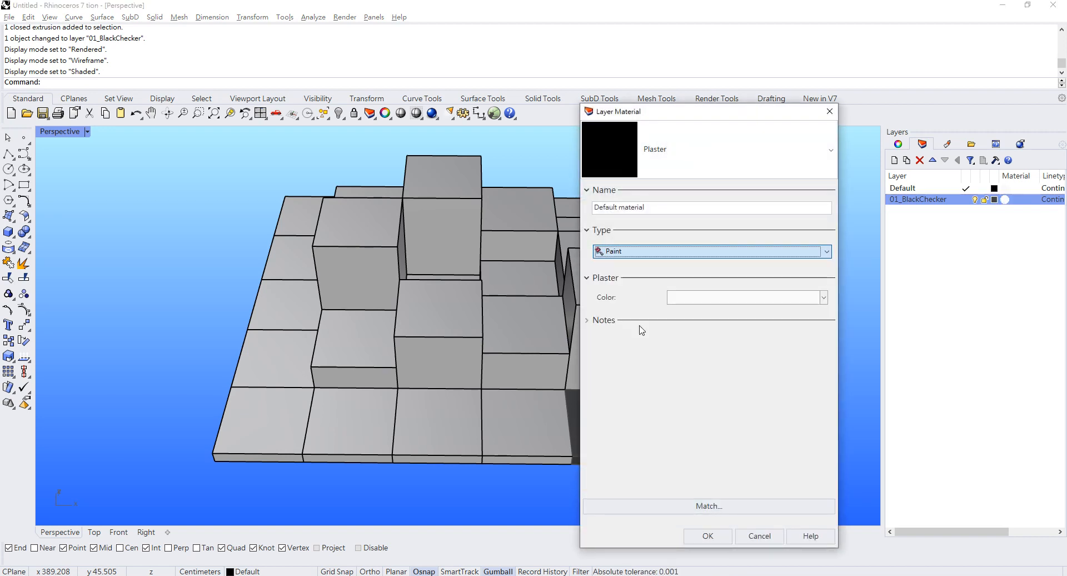
click(705, 298)
click(935, 338)
click(939, 403)
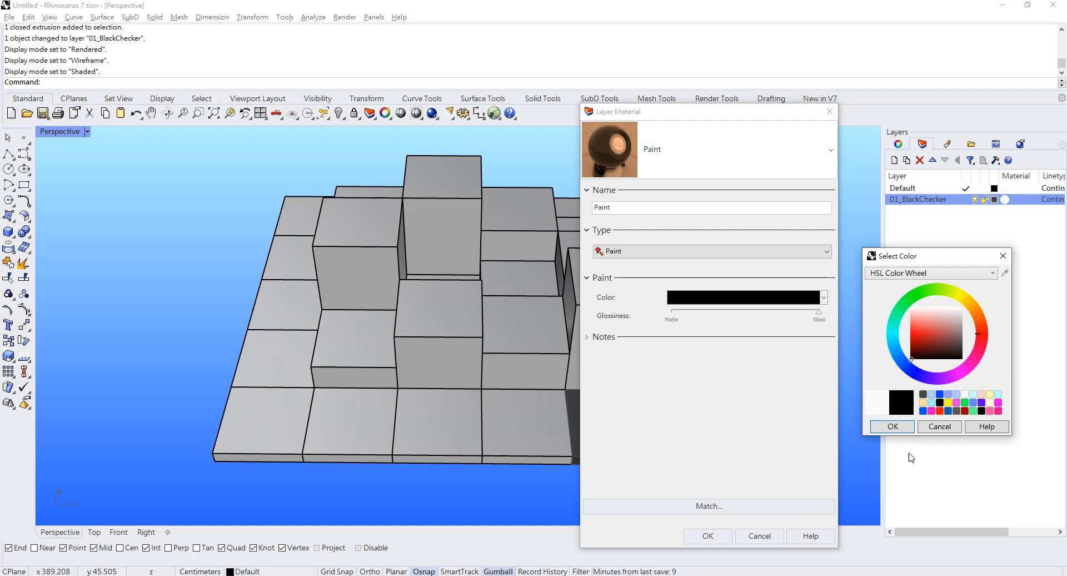
click(895, 427)
click(707, 536)
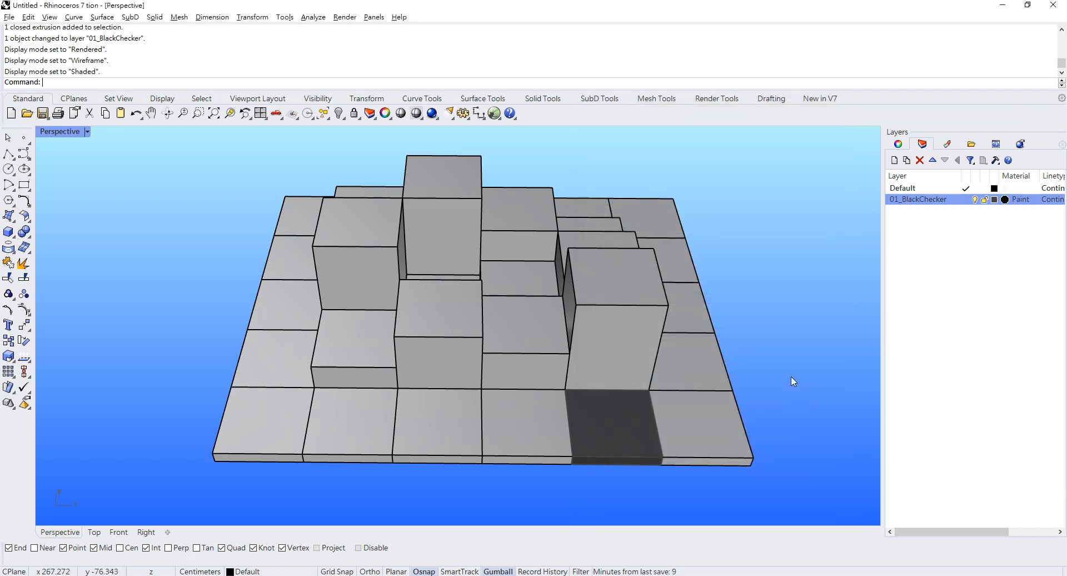
Check the perspective view in Raytraced and Rendered display modes, and return it to Shaded.
click(88, 132)
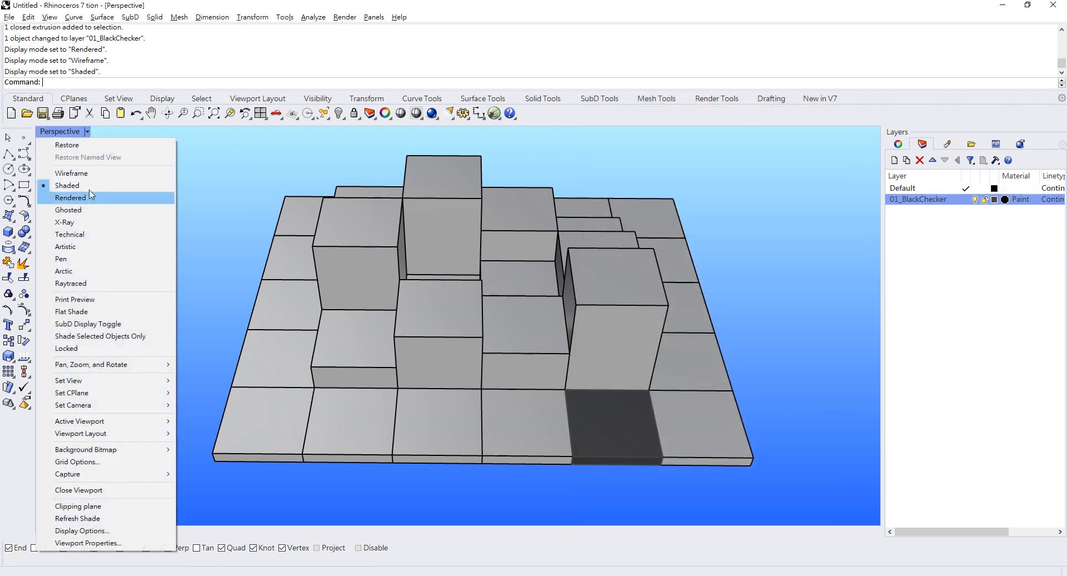
click(95, 283)
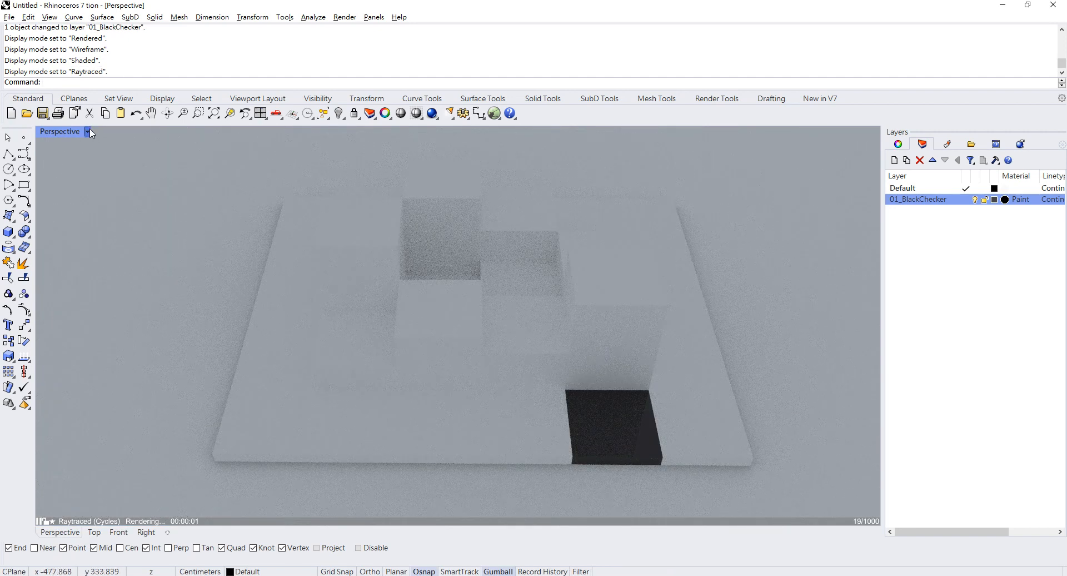
click(87, 131)
click(84, 197)
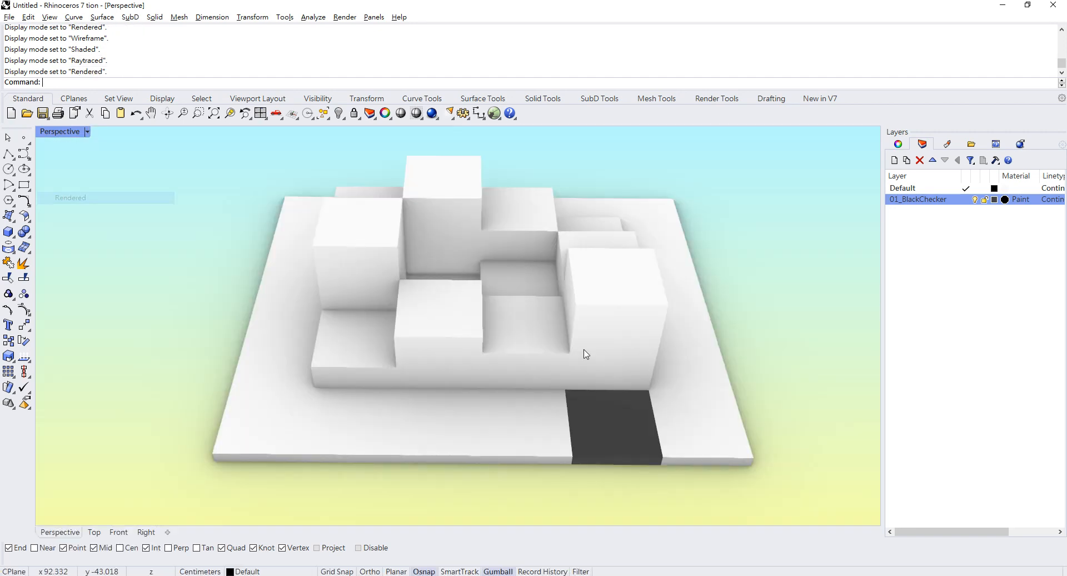
click(87, 132)
click(80, 186)
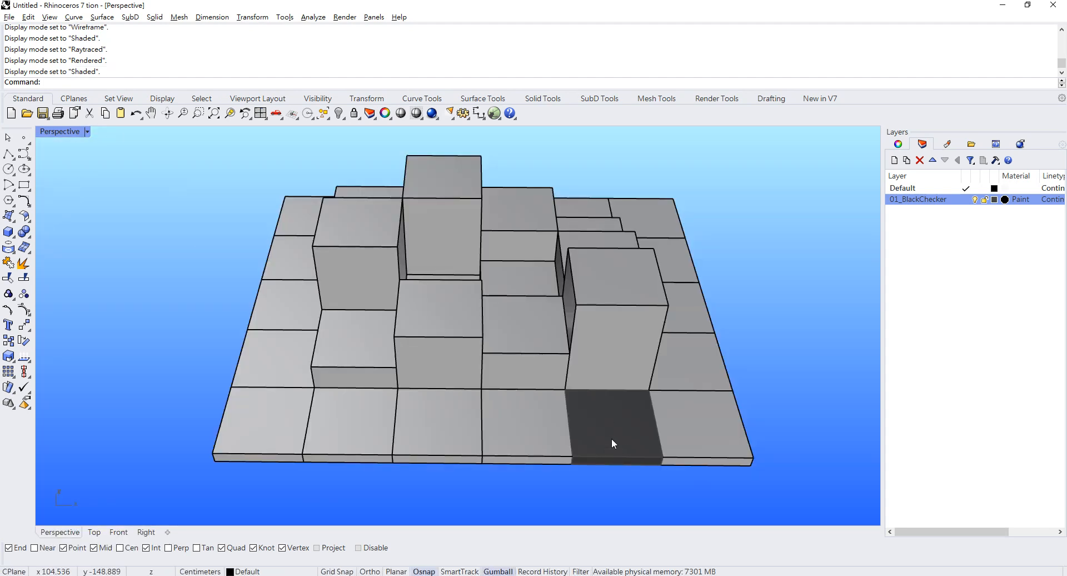
Assign the eight remaining alternate border slabs, including three of the four corners, to the 01_BlackChecker layer.
click(612, 439)
click(412, 427)
shift+click(232, 421)
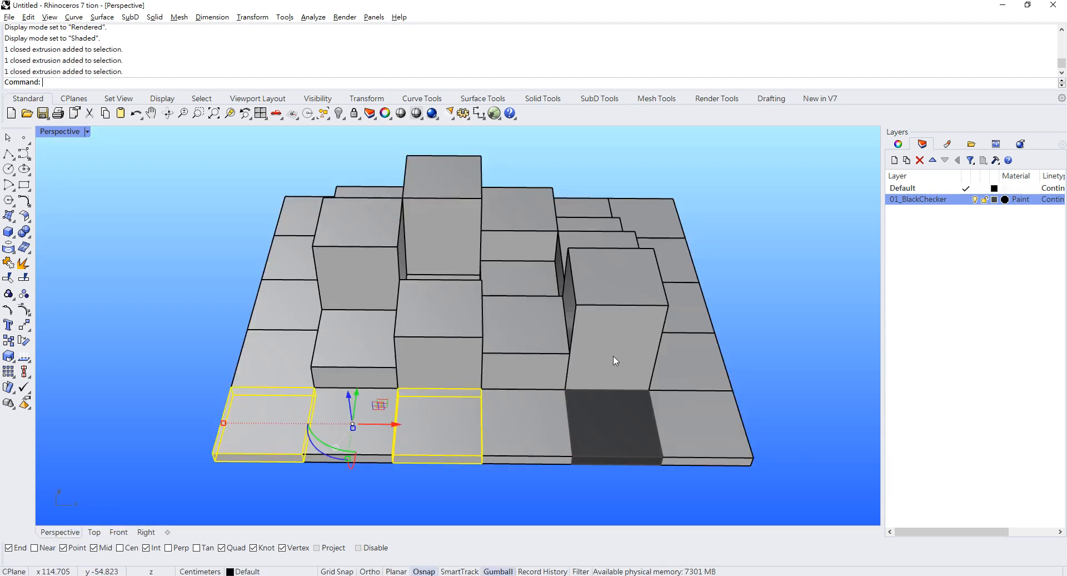
shift+click(263, 313)
shift+click(303, 210)
right_drag(302, 210, 428, 177)
shift+click(584, 194)
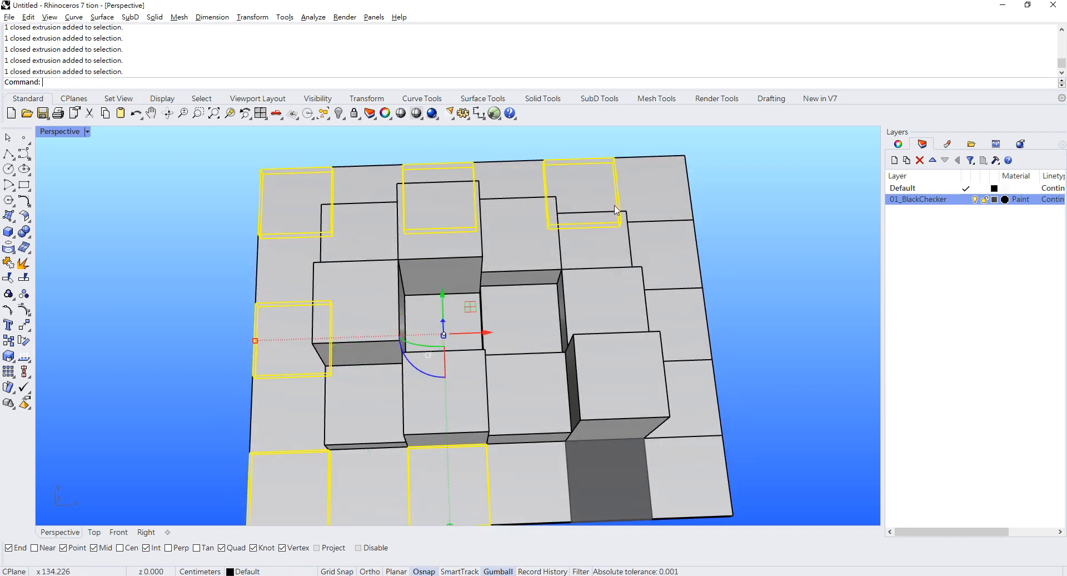
shift+click(683, 264)
shift+click(705, 403)
right_click(926, 200)
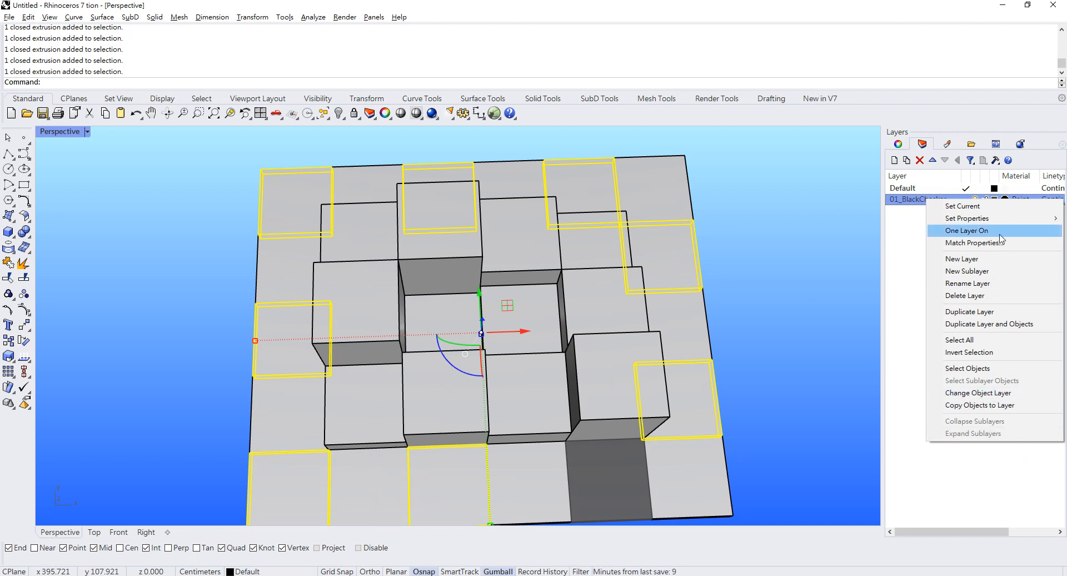
click(976, 393)
click(793, 295)
right_drag(793, 295, 714, 244)
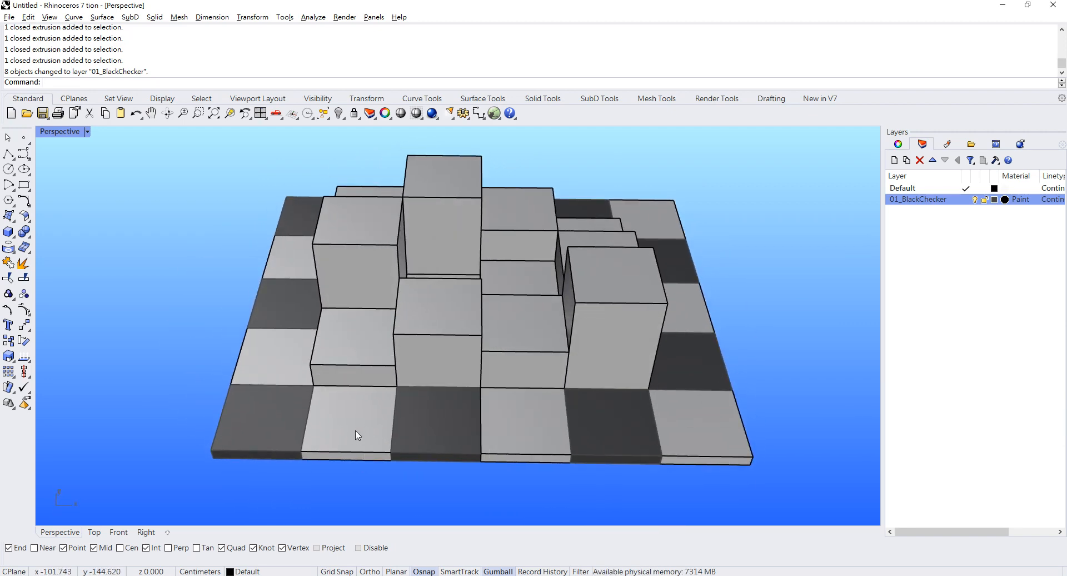
Select the two light border slabs beside the front dark corner slab and create a layer named 02_WhiteChecker.
click(353, 431)
shift+click(269, 369)
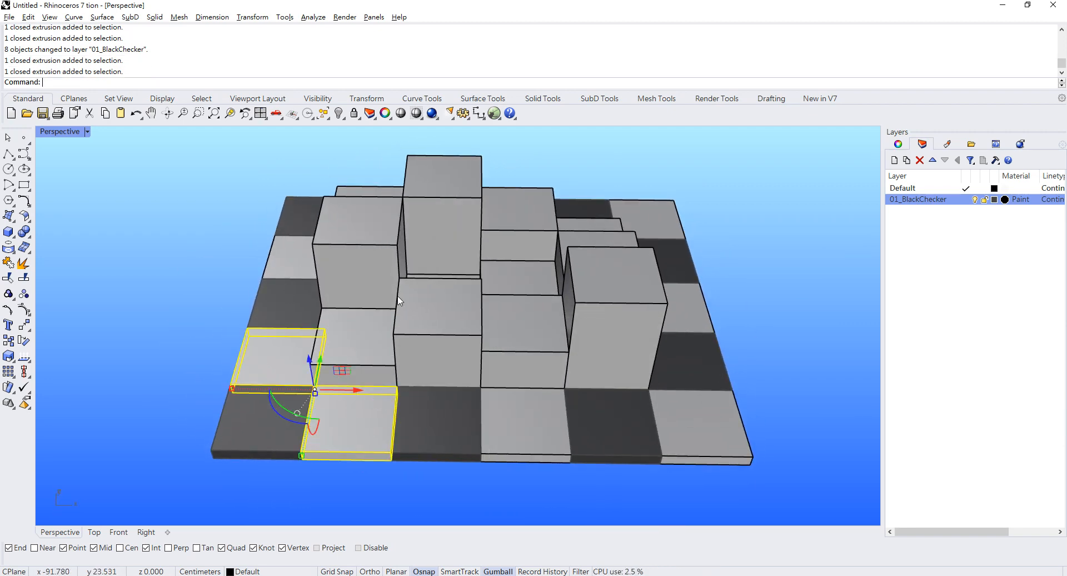
click(923, 267)
click(894, 161)
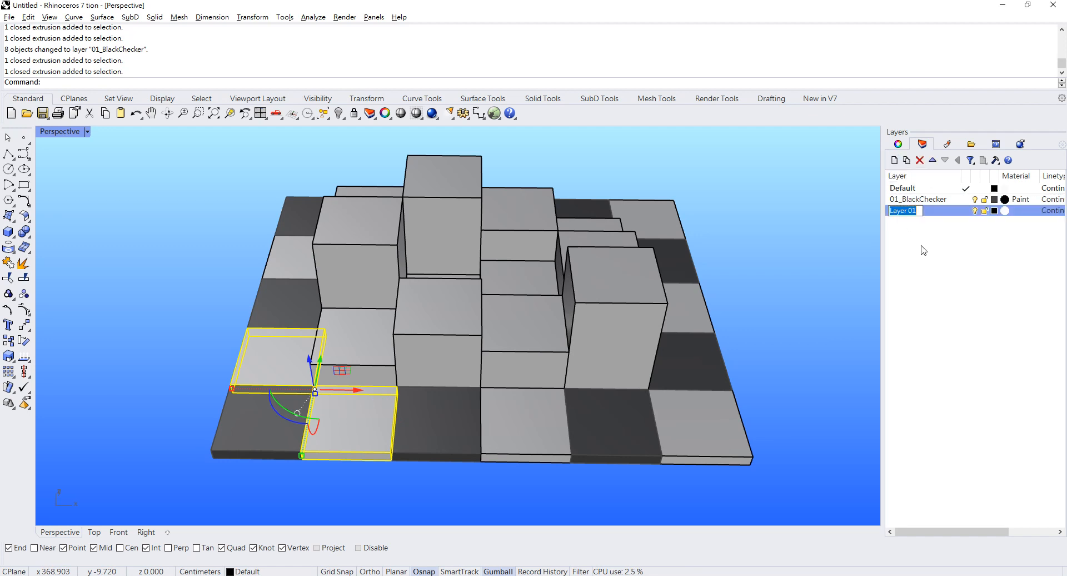
text(02_)
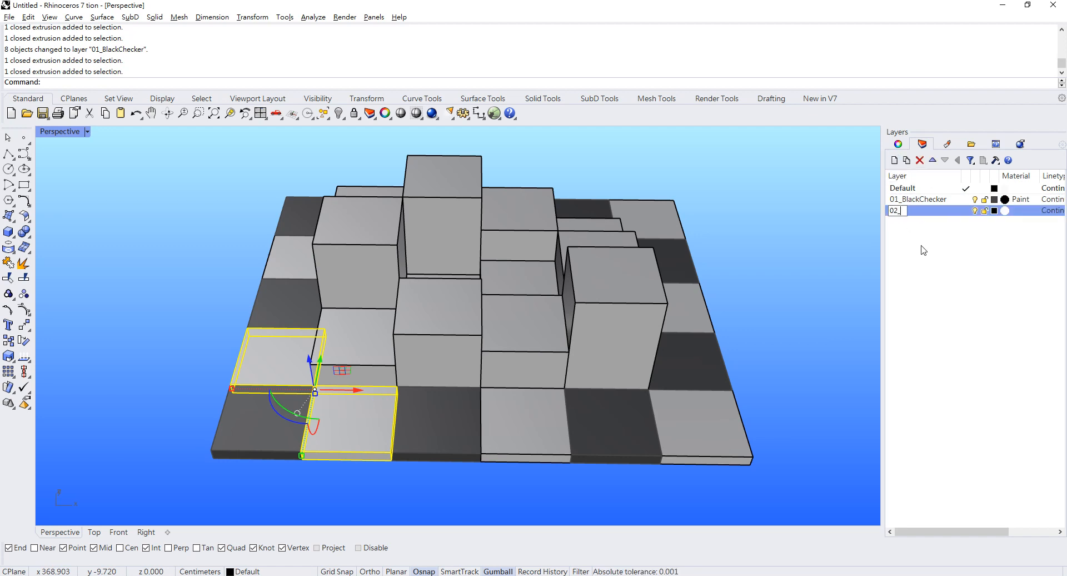
text(White)
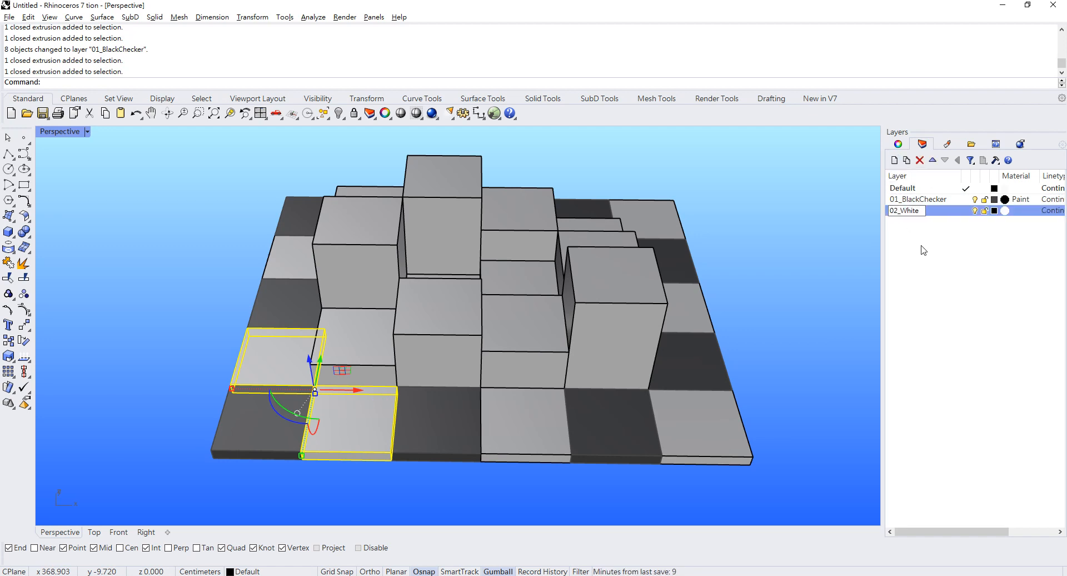
text(Checker)
key(Return)
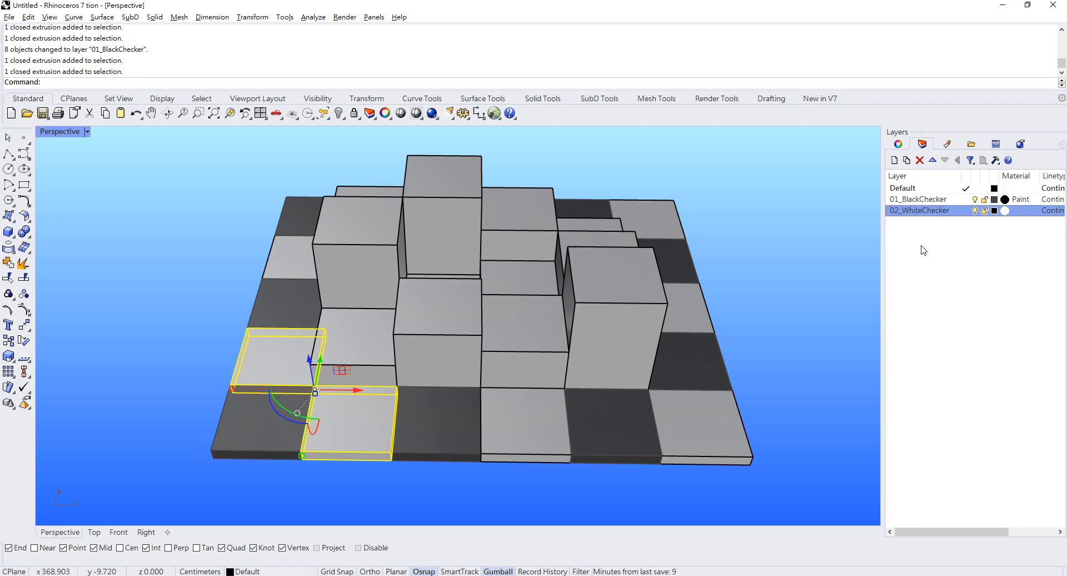
Add the other light border slabs to the selection and assign all nine to the 02_WhiteChecker layer.
shift+click(496, 436)
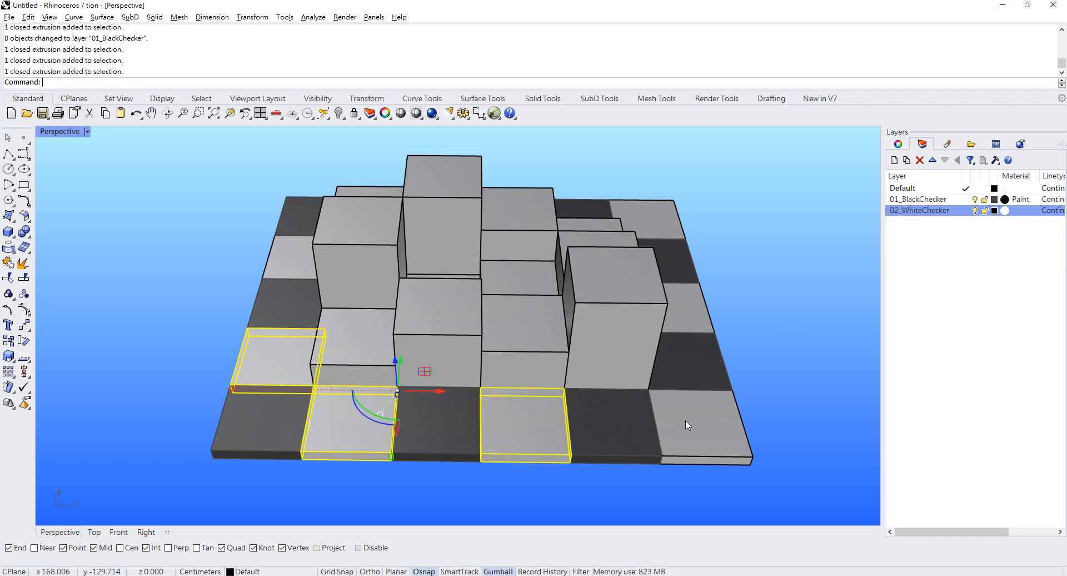
shift+click(685, 420)
shift+click(682, 326)
shift+click(652, 219)
right_drag(651, 219, 605, 272)
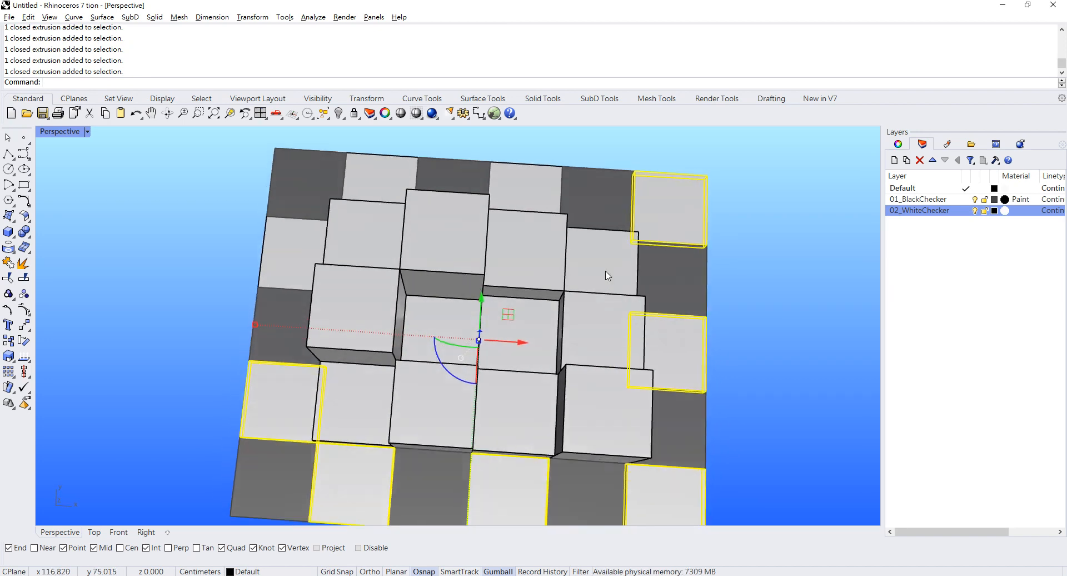
shift+click(522, 195)
shift+click(382, 177)
shift+click(289, 260)
right_drag(398, 316, 452, 263)
right_click(926, 211)
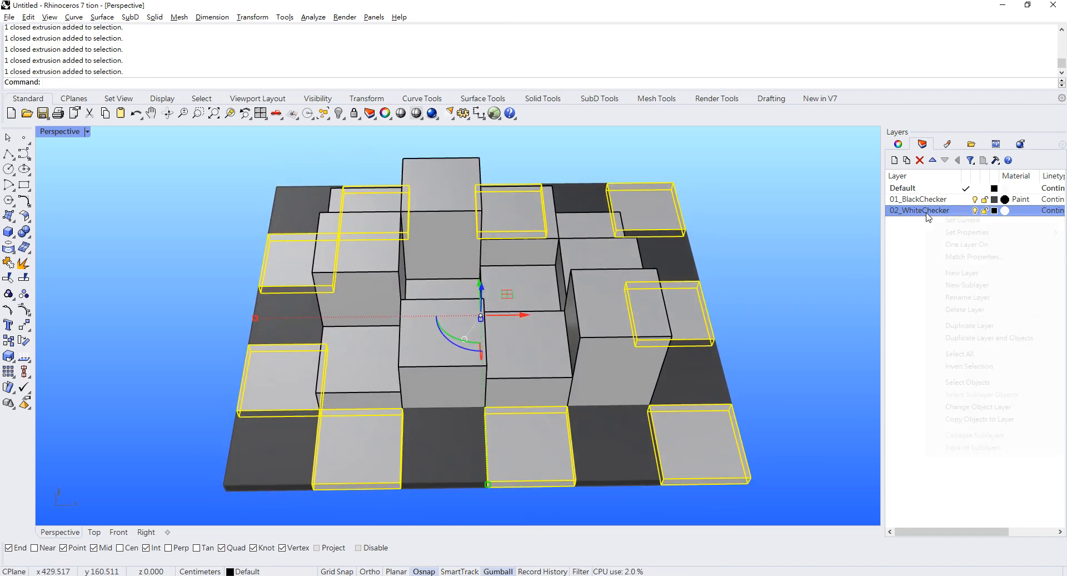
click(974, 412)
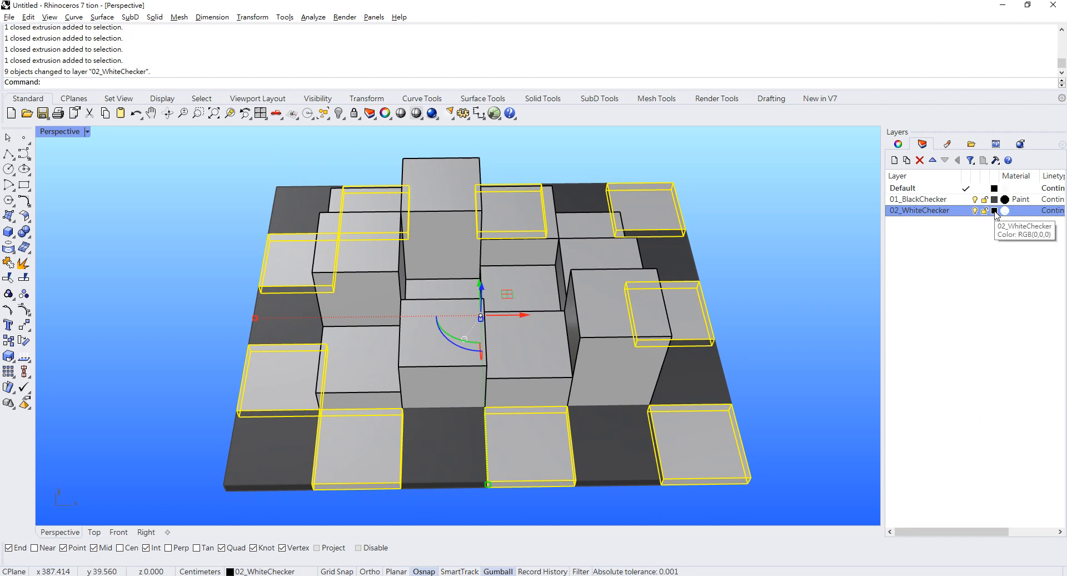
Set the layer colour of 02_WhiteChecker to white.
click(1005, 212)
drag(957, 294, 942, 290)
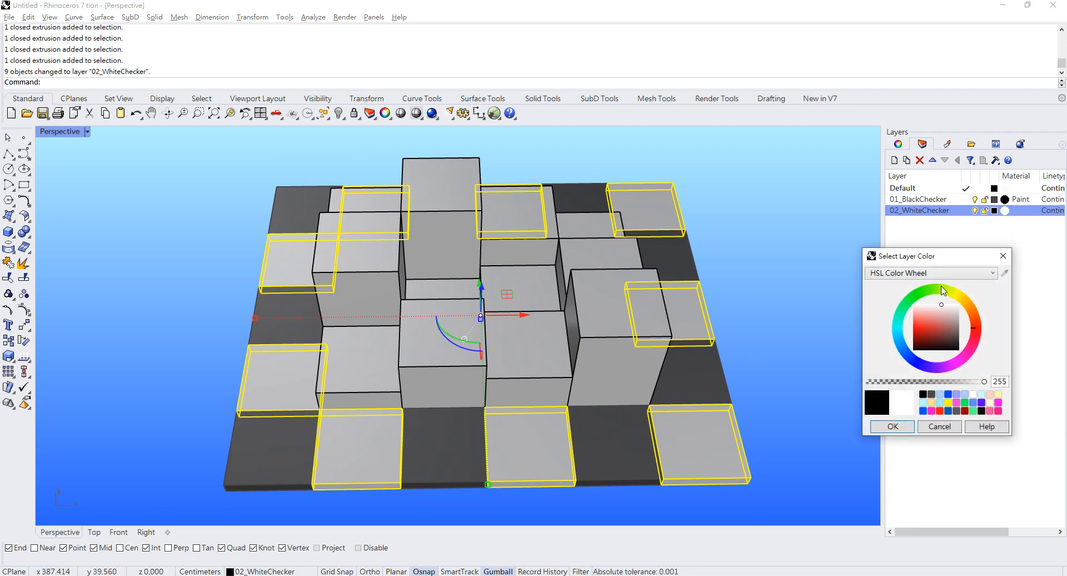
click(908, 423)
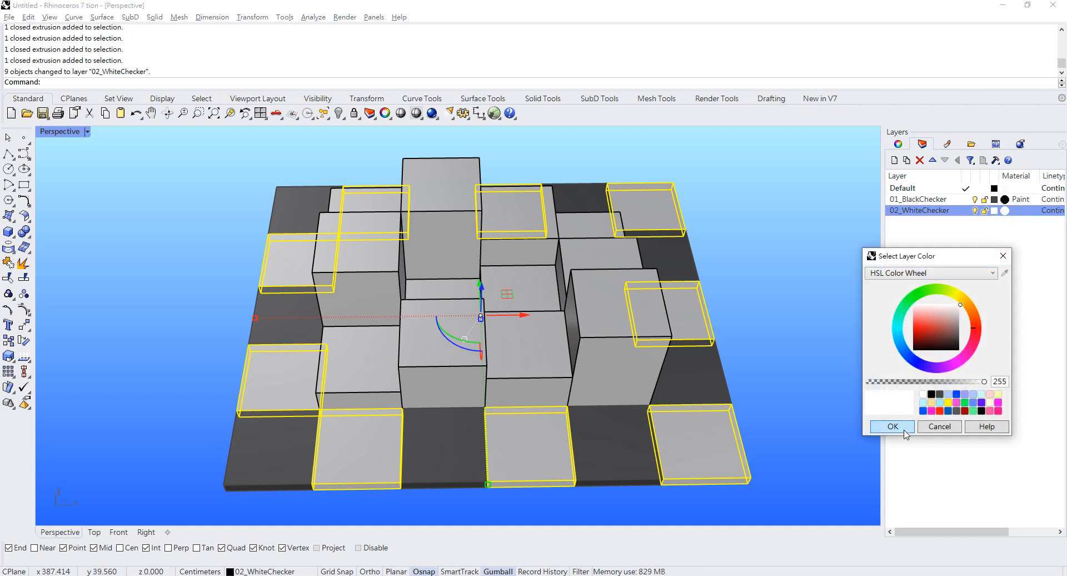
click(894, 423)
Give the 02_WhiteChecker layer a Paint material, keeping its white colour.
click(1004, 211)
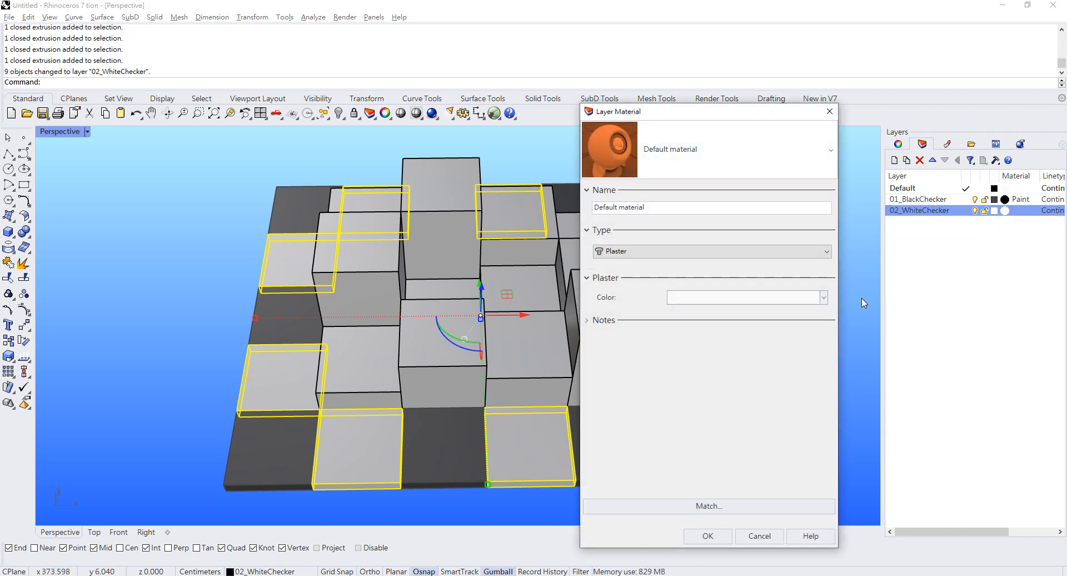
click(636, 251)
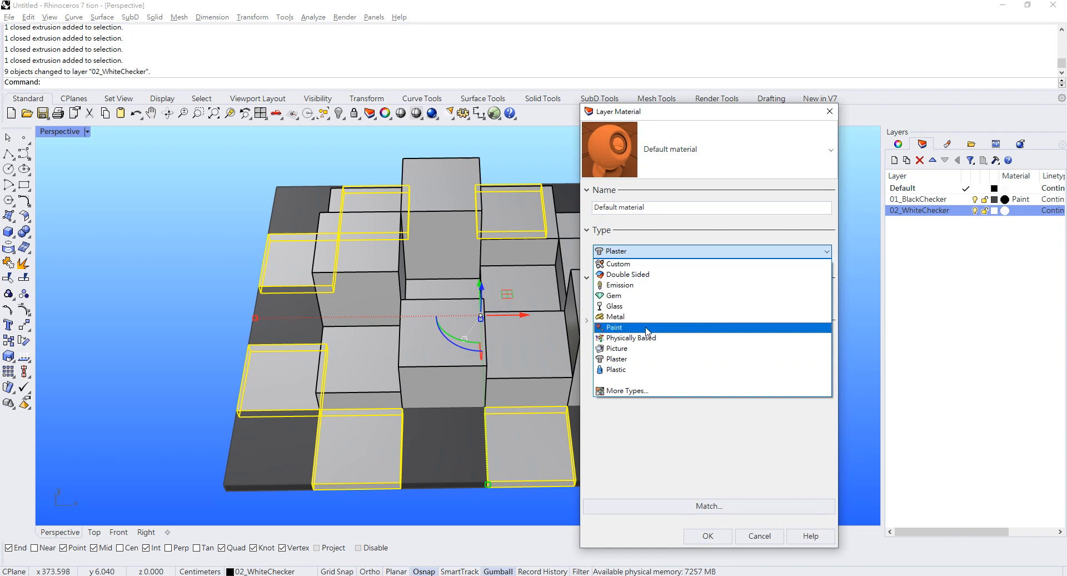
click(651, 327)
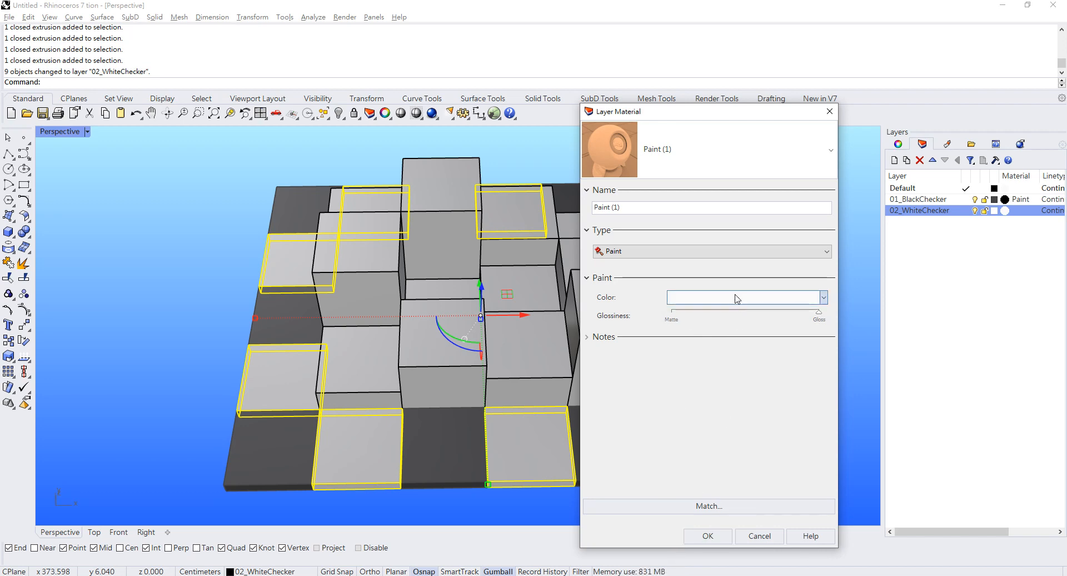
click(708, 536)
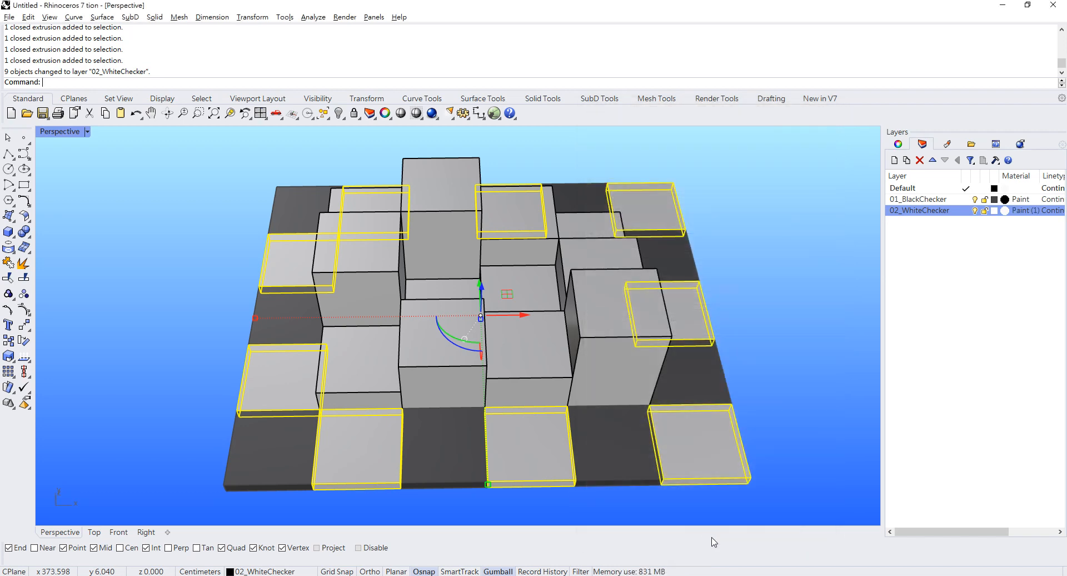
Check the checkered border in Rendered display mode and return the perspective view to Shaded.
click(87, 132)
click(127, 200)
right_drag(519, 417, 509, 396)
click(87, 132)
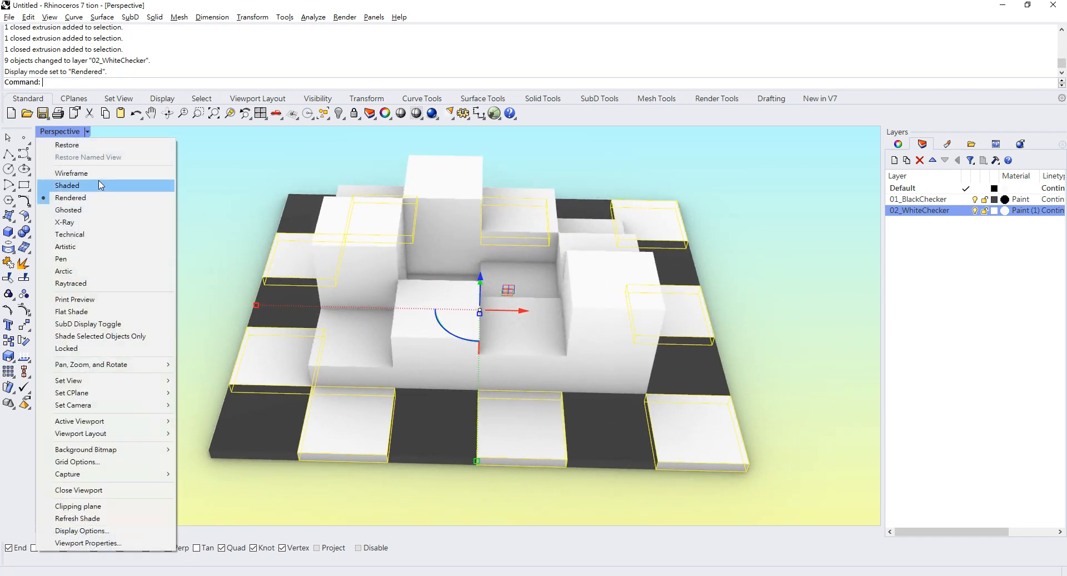
click(122, 185)
mouse_move(178, 231)
right_down()
mouse_move(356, 246)
mouse_move(488, 278)
right_up()
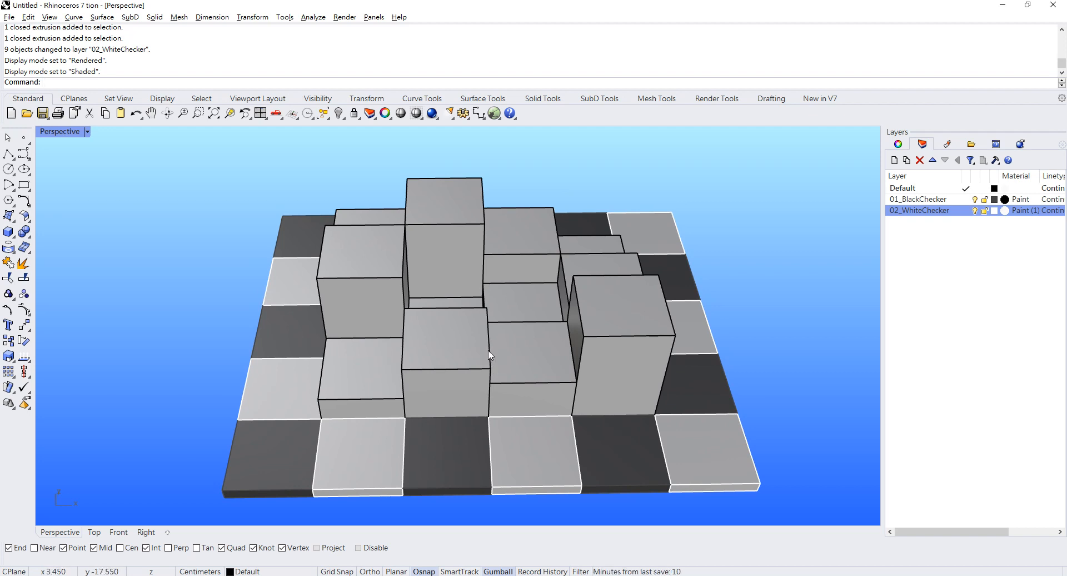
click(369, 284)
right_drag(369, 283, 465, 258)
click(670, 234)
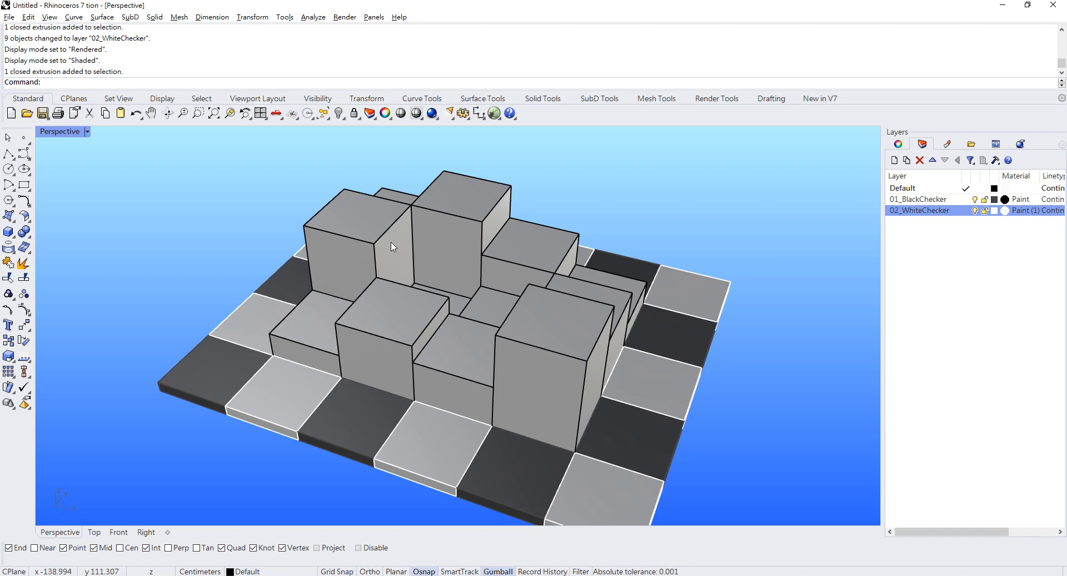
right_drag(391, 242, 435, 243)
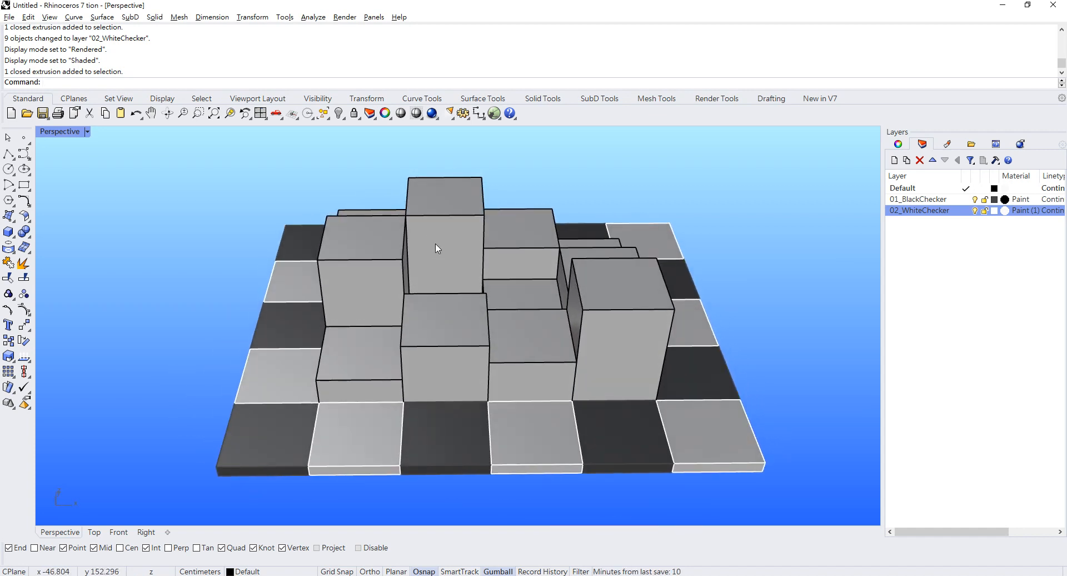
Create a layer named 03_StageColumn_Green.
click(894, 160)
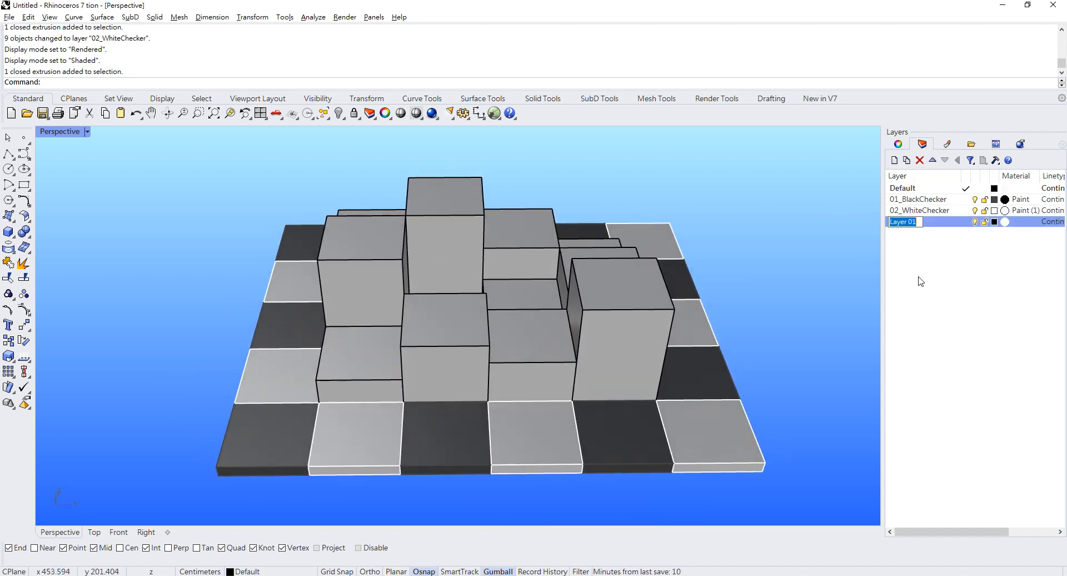
text(棋)
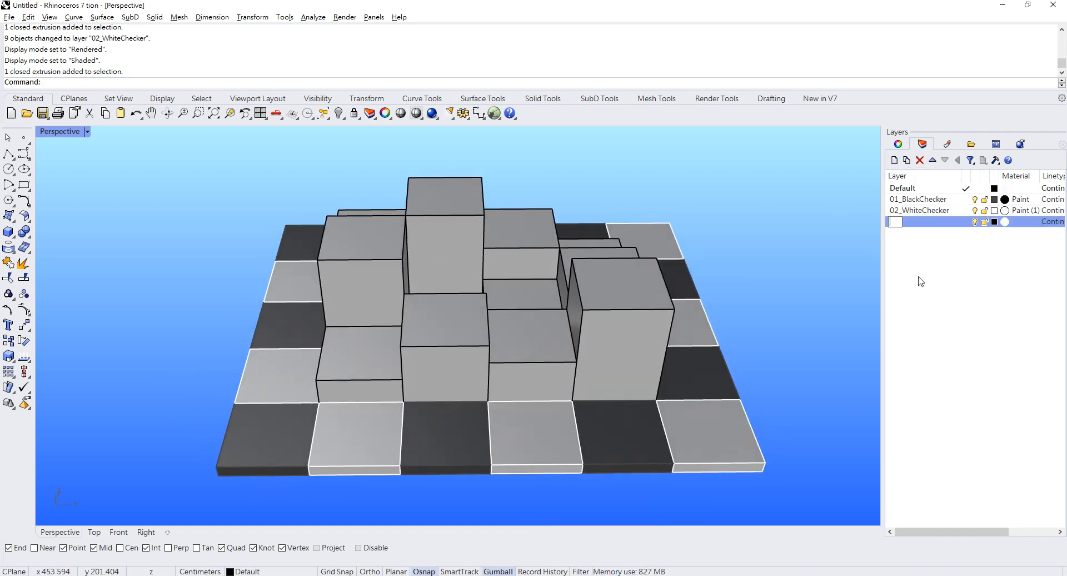
text(3_)
text(Stage)
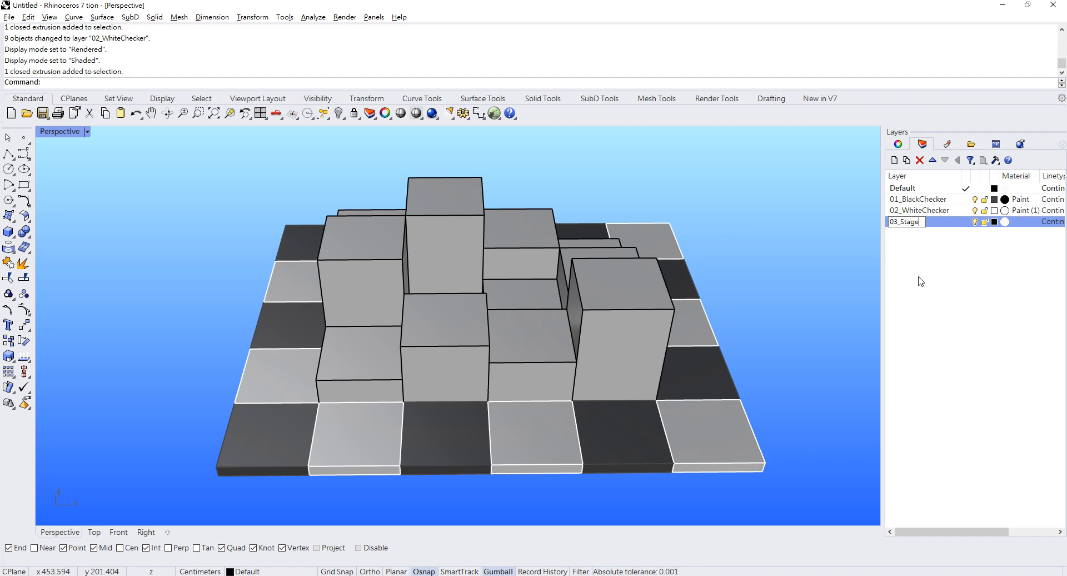
text(Column)
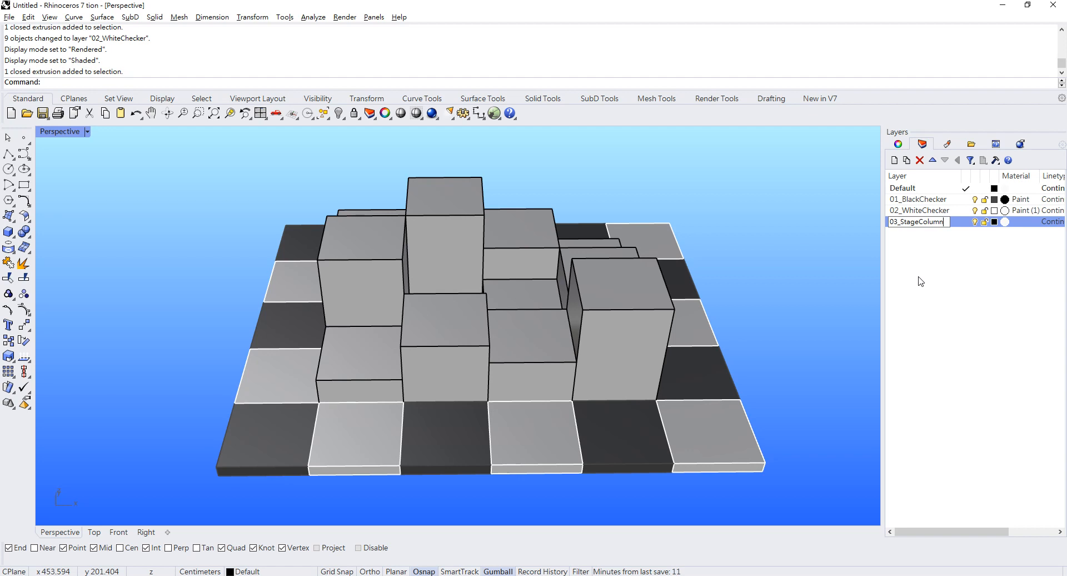
text(_Gree)
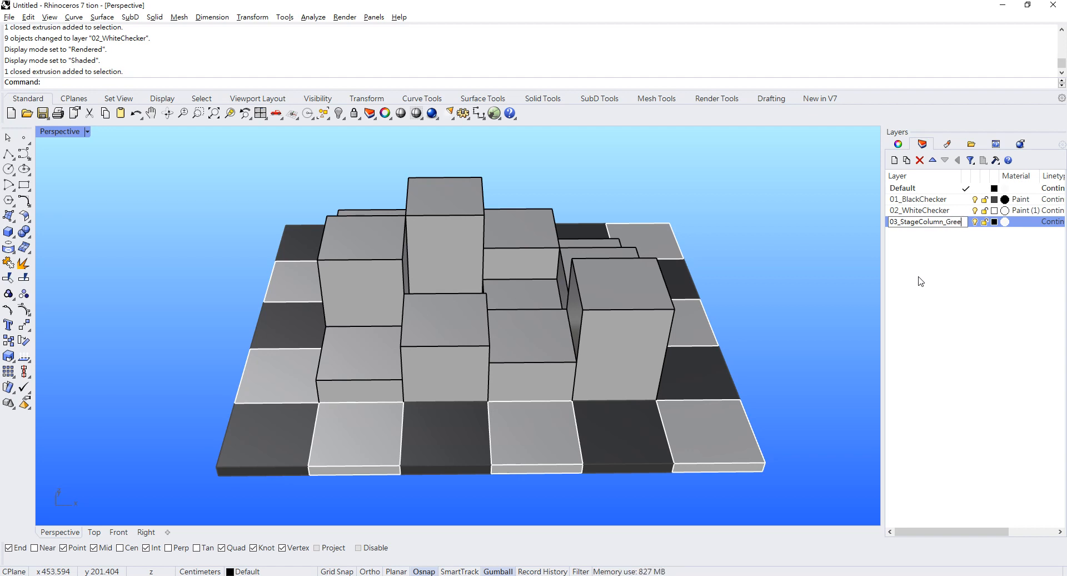
key(Return)
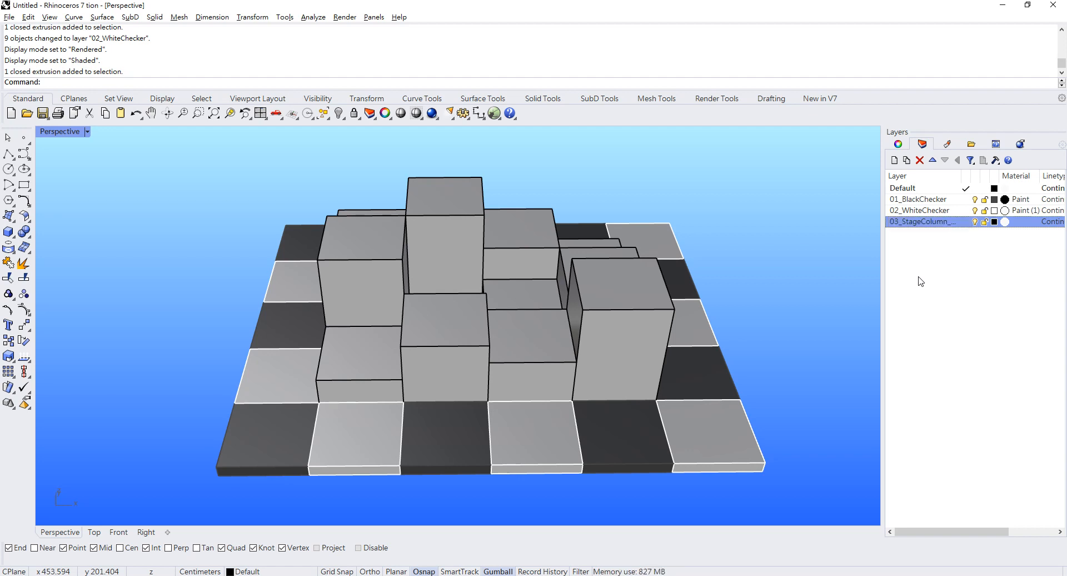
Shorten the new green layer's name to 03_Stage_Green.
click(939, 228)
drag(944, 223, 917, 223)
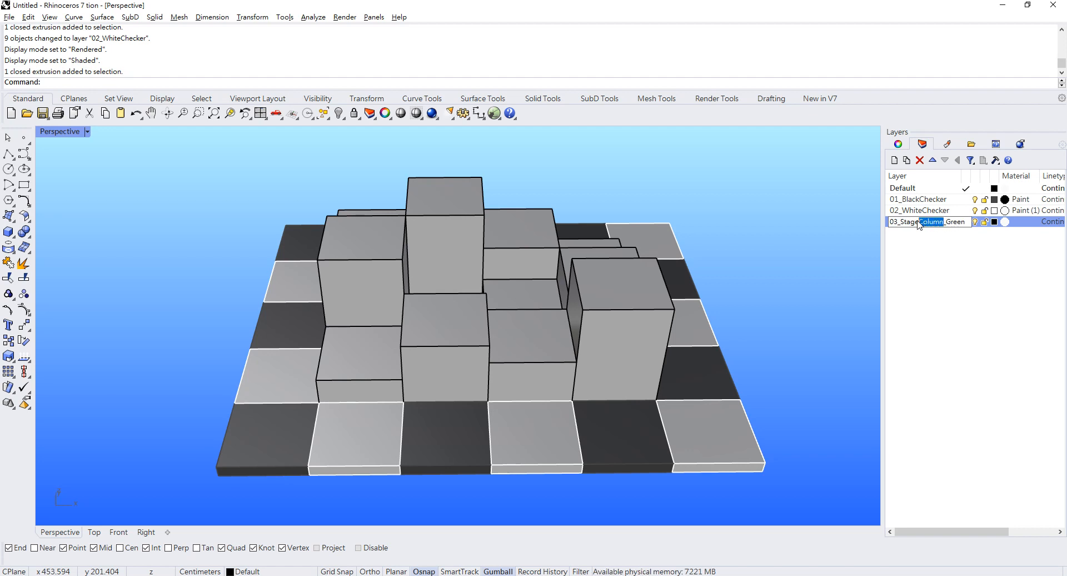
key(BackSpace)
key(Return)
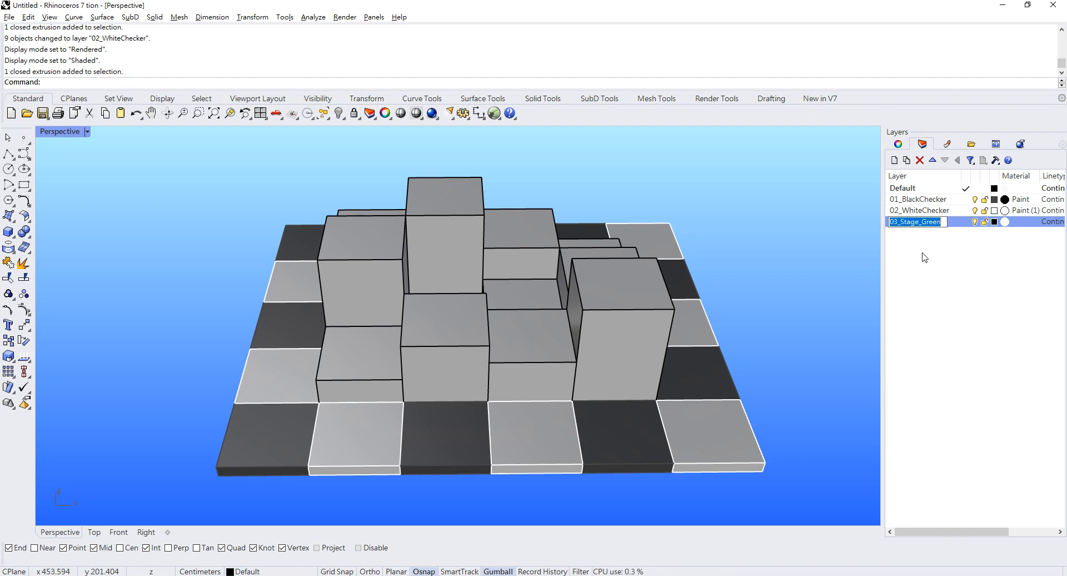
Create another layer below 03_Stage_Green and name it 04_Stage_Red.
click(936, 256)
click(894, 160)
text(03_Stage_Green)
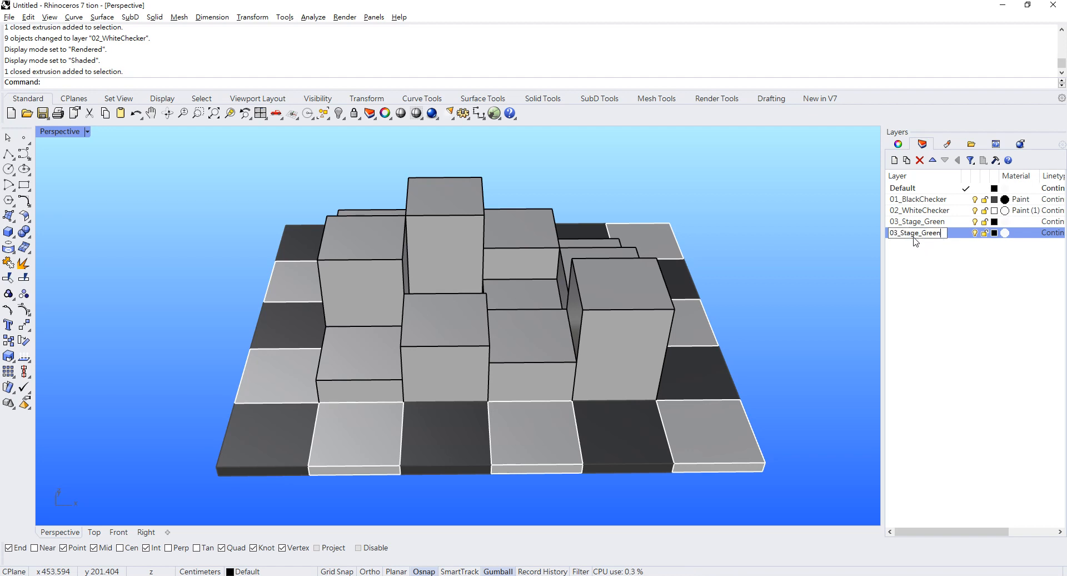
click(894, 232)
text(4)
drag(922, 234, 943, 233)
text(Ref)
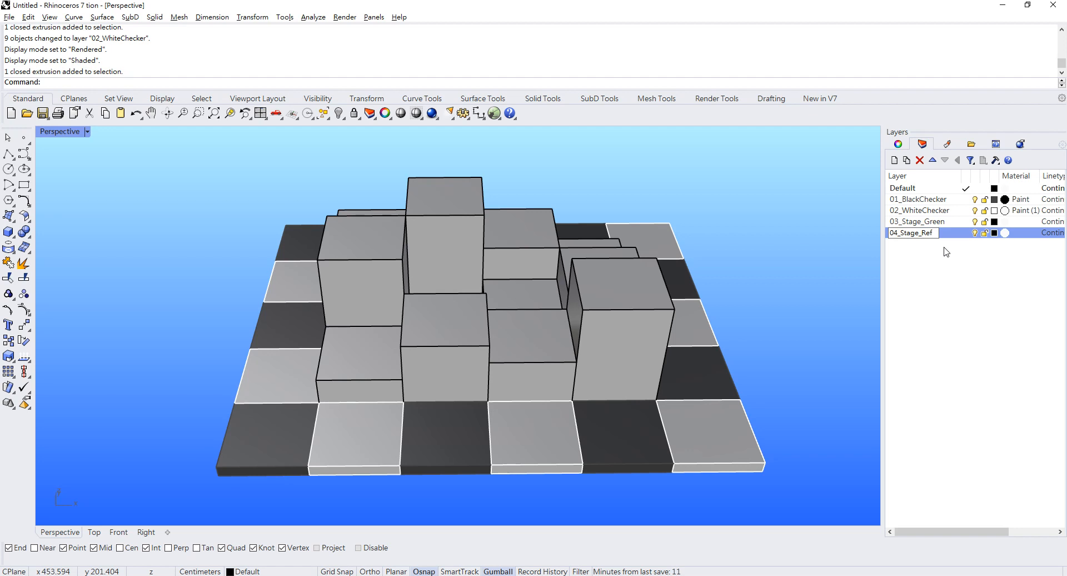
key(BackSpace)
text(d)
click(943, 252)
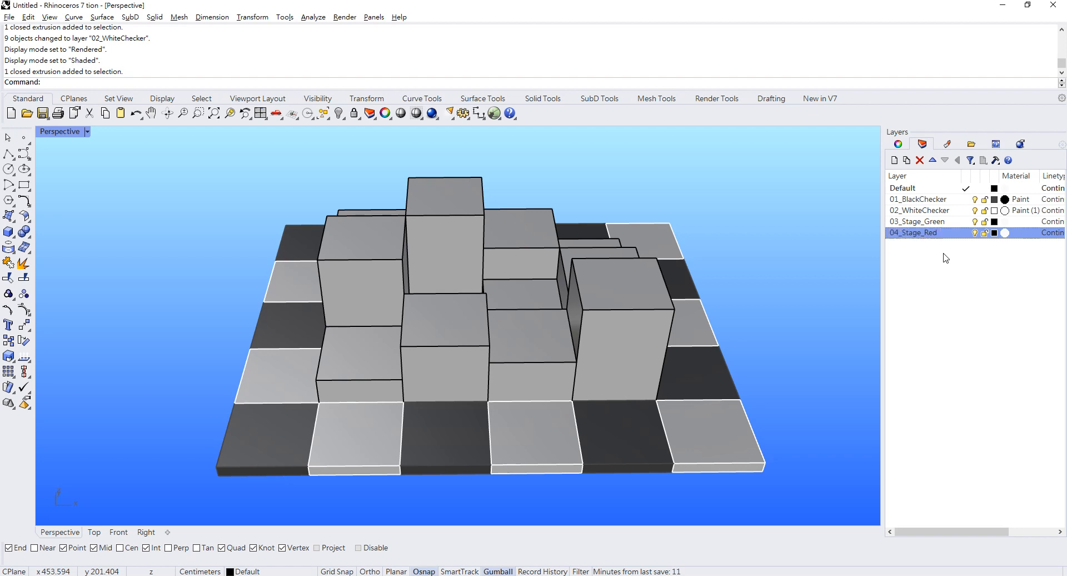
Create a layer named 05_Stage_BLue.
click(894, 161)
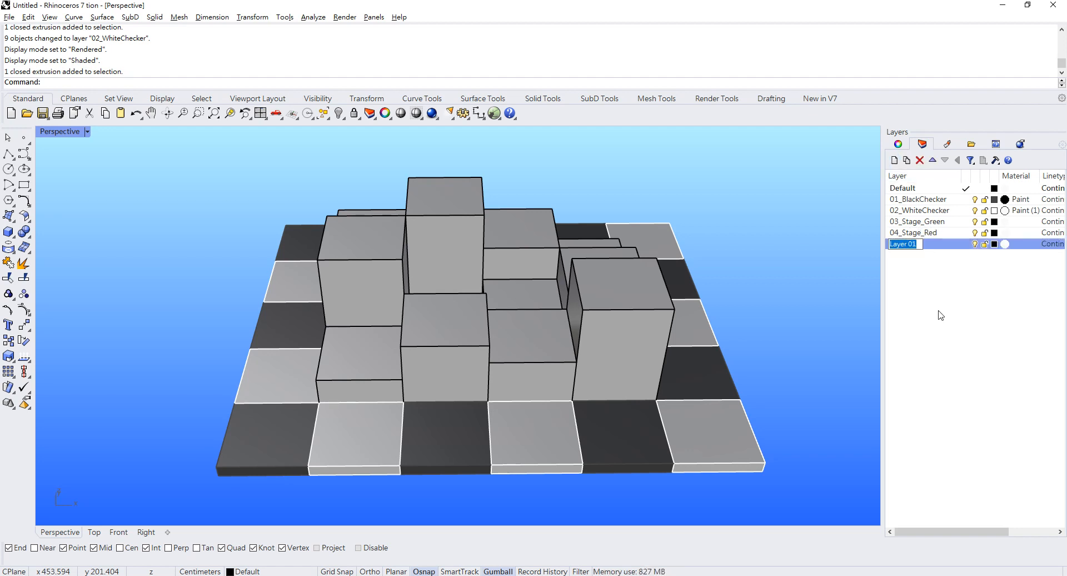
text(05)
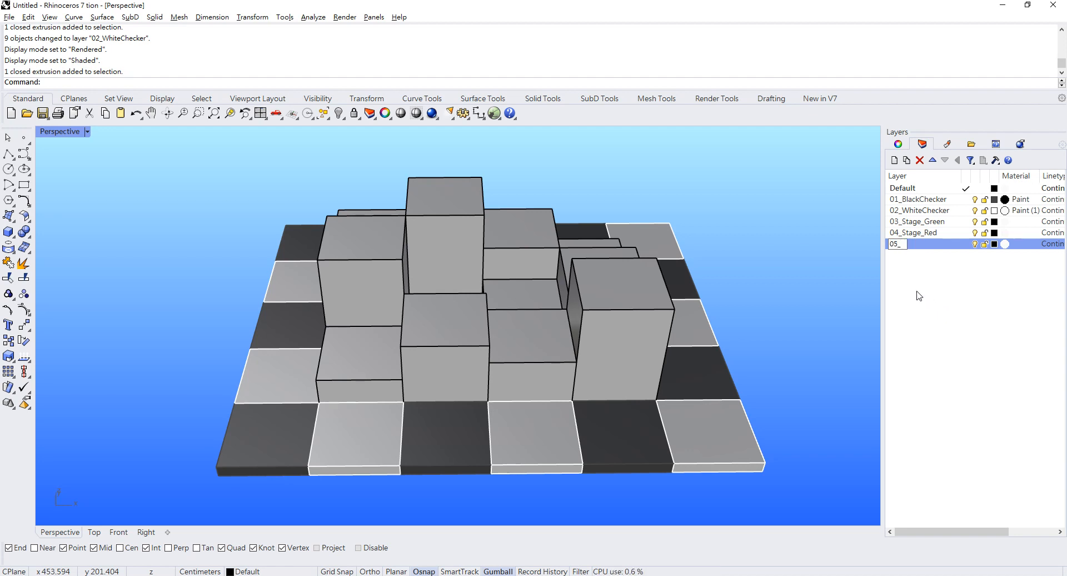
text(_Stage_BLue)
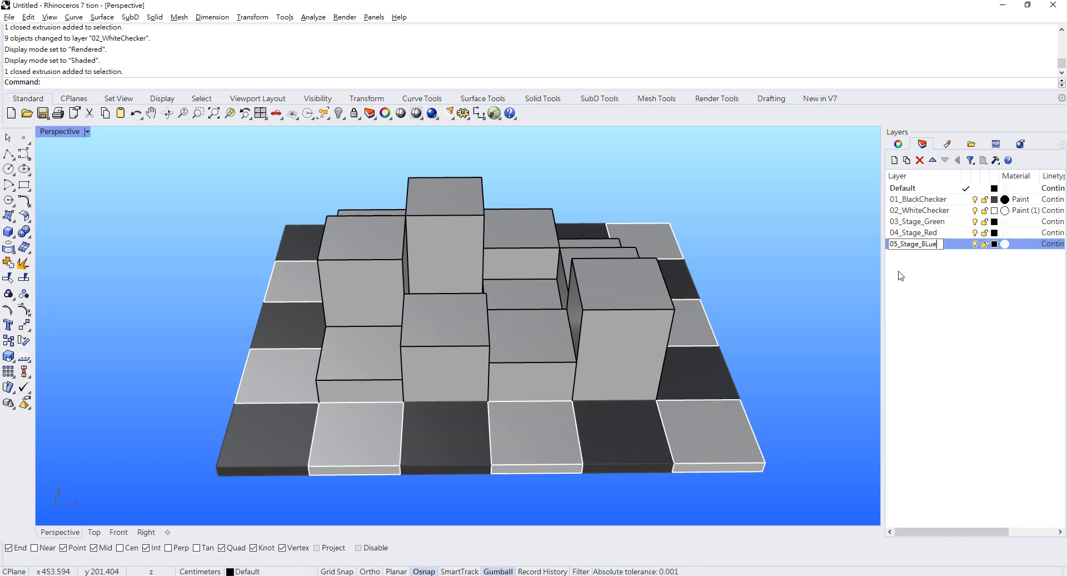
key(Return)
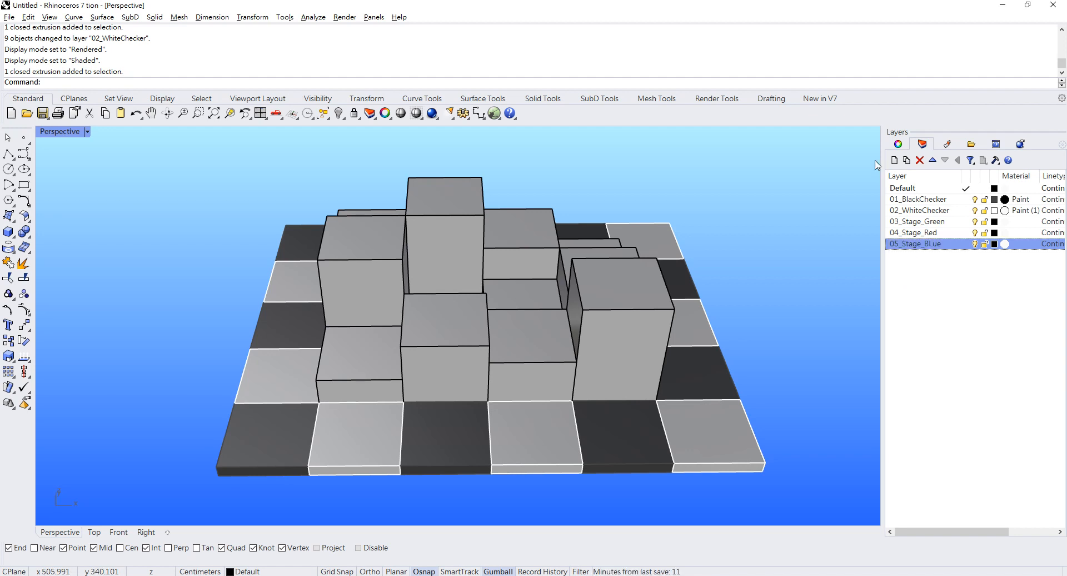
Create a layer named 06_Stage_Yellow.
click(894, 160)
text(06_Sta)
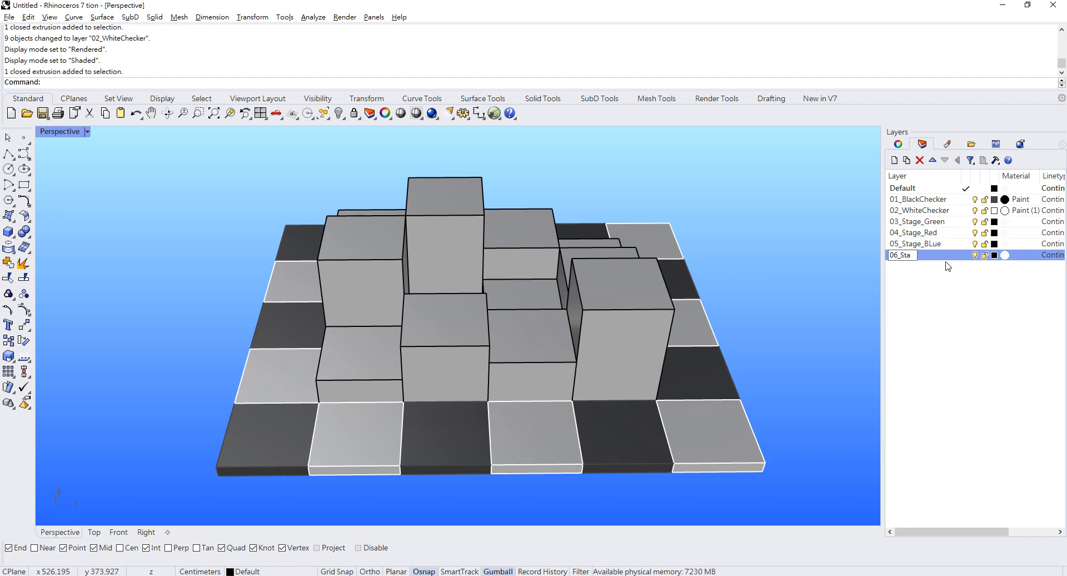
text(ge_Yellow)
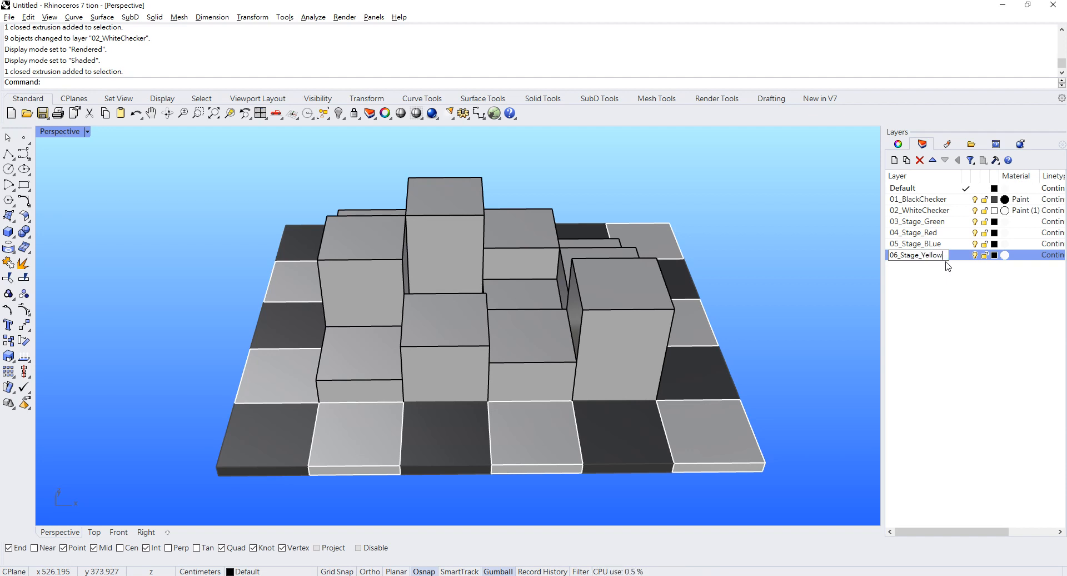
key(Return)
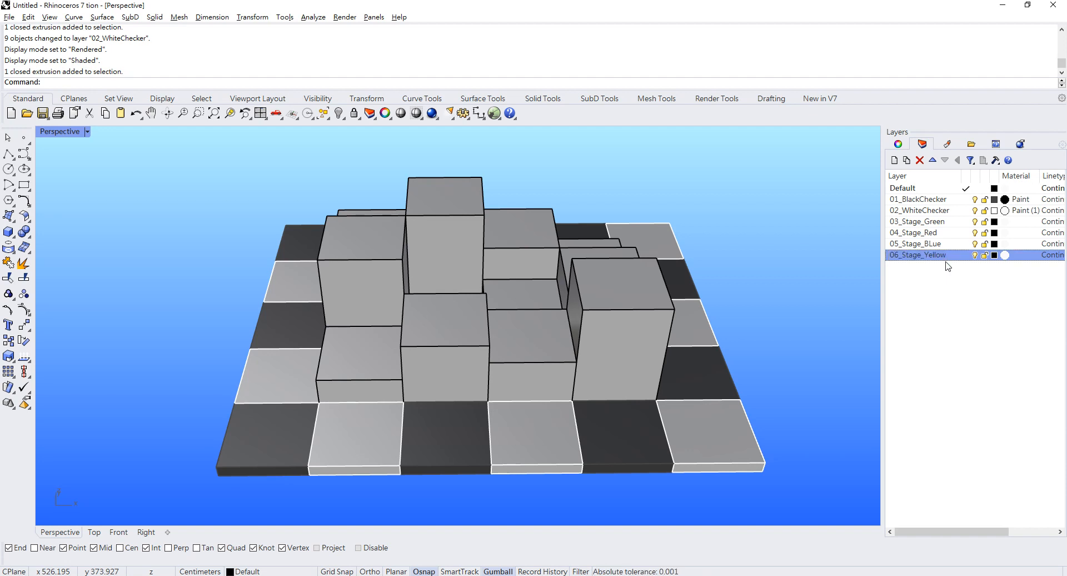
Set the layer colour of 03_Stage_Green to green and of 04_Stage_Red to red.
click(994, 222)
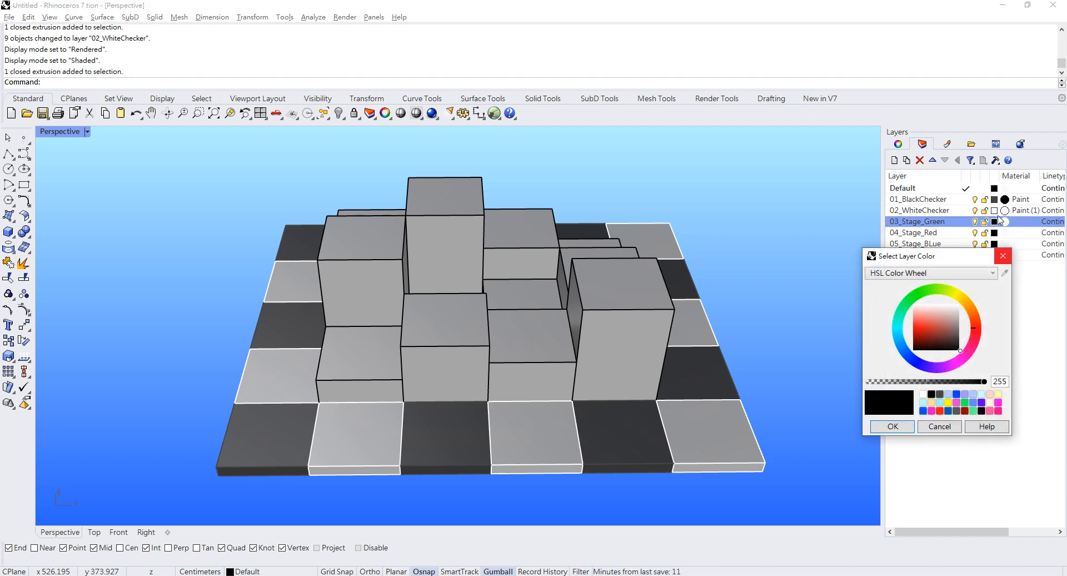
click(910, 303)
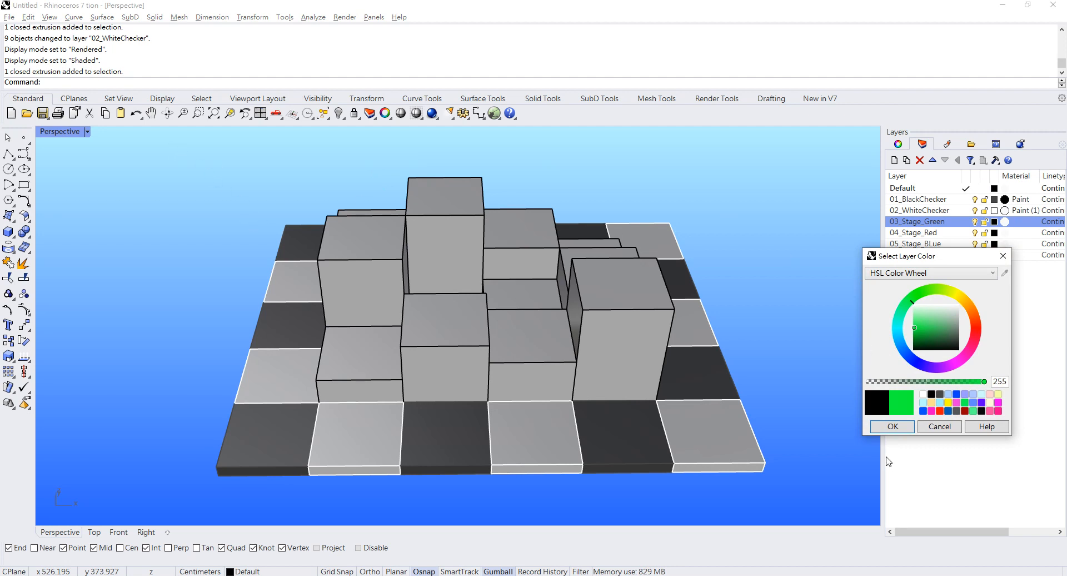
click(893, 426)
click(995, 234)
click(994, 232)
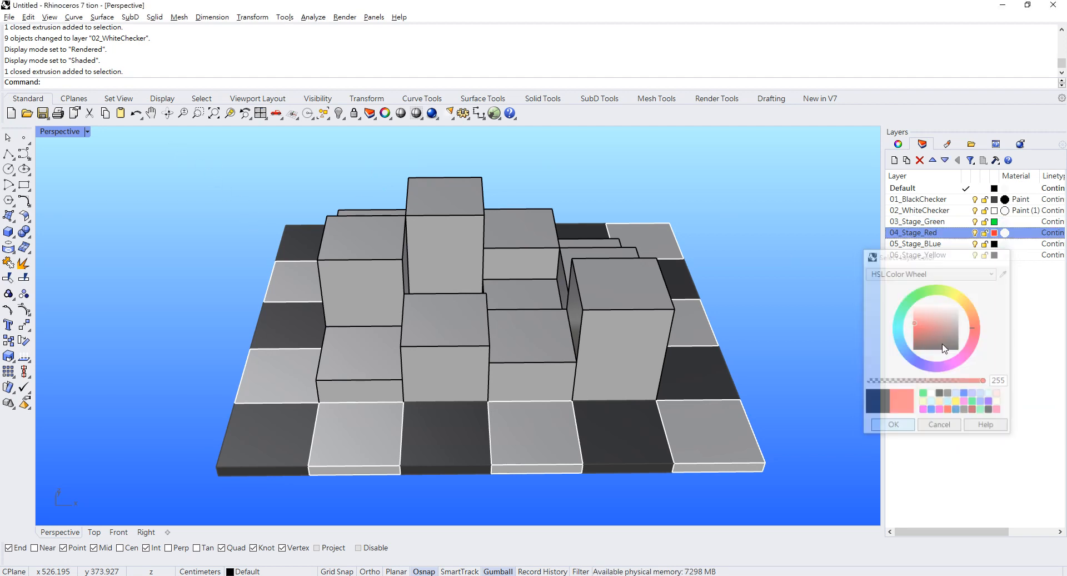
click(892, 426)
Set the layer colour of 05_Stage_BLue to blue and of 06_Stage_Yellow to yellow.
click(994, 244)
click(994, 244)
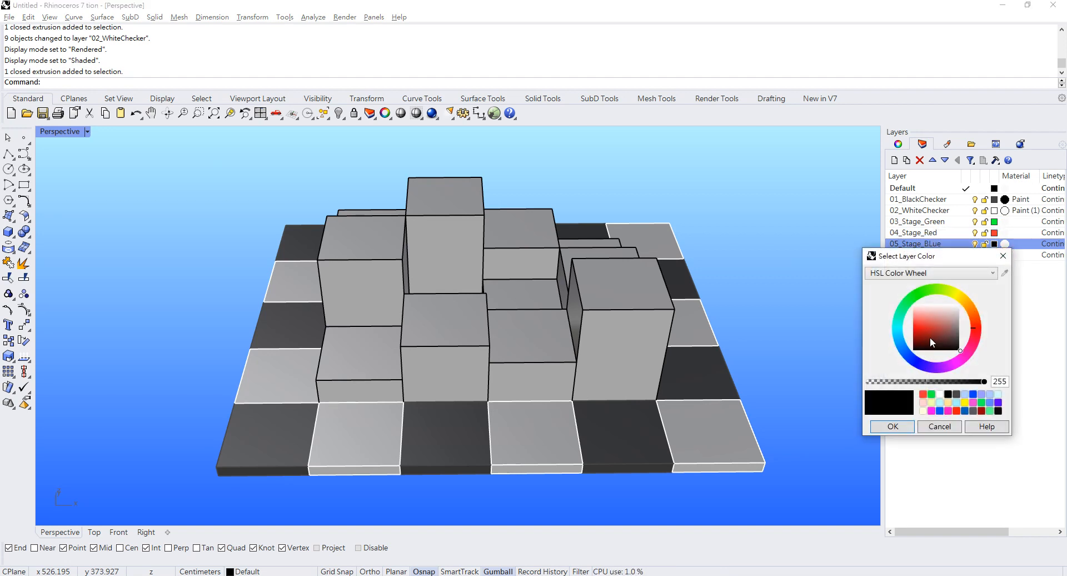
click(908, 356)
click(892, 426)
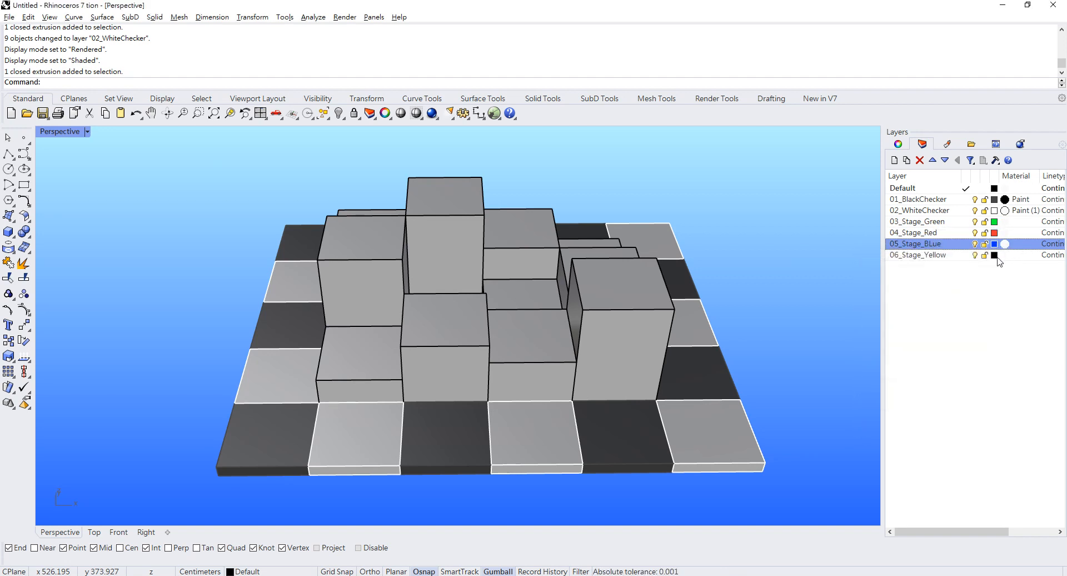
click(994, 254)
click(994, 255)
click(953, 295)
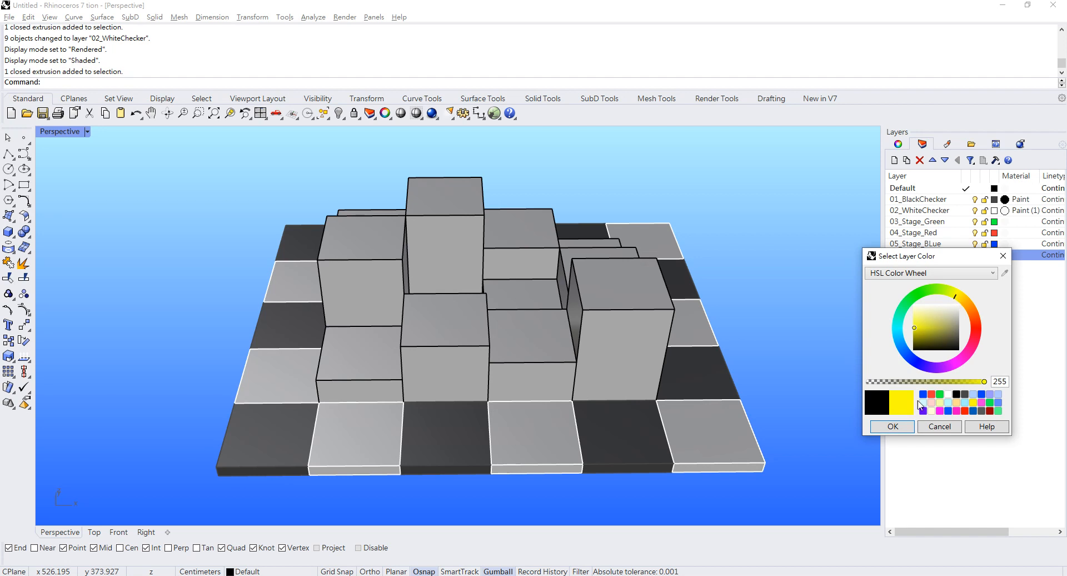
click(896, 428)
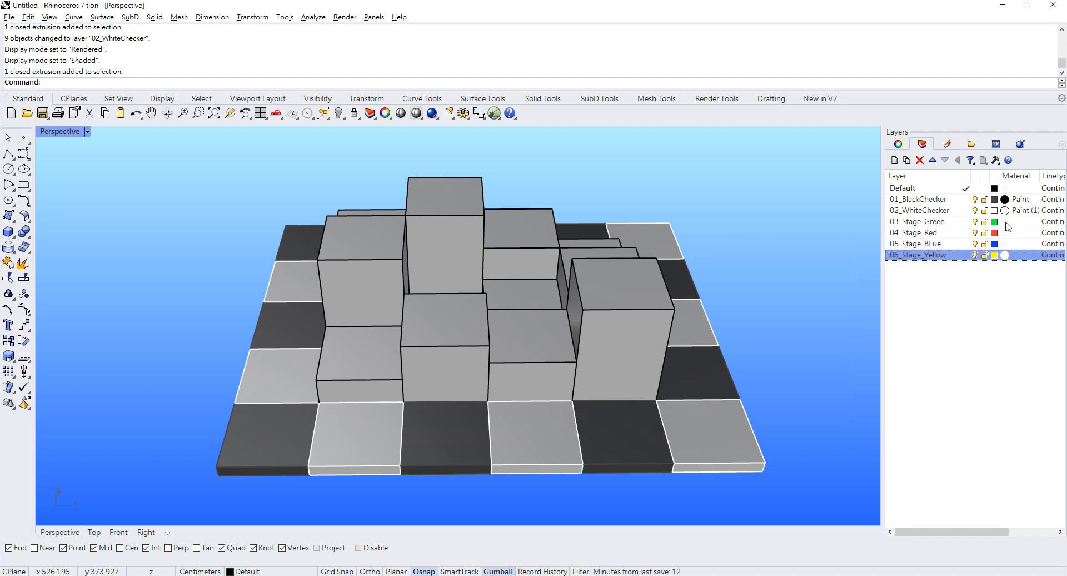
Give the 03_Stage_Green layer a Custom-type material named SGreen.
click(1006, 222)
click(693, 252)
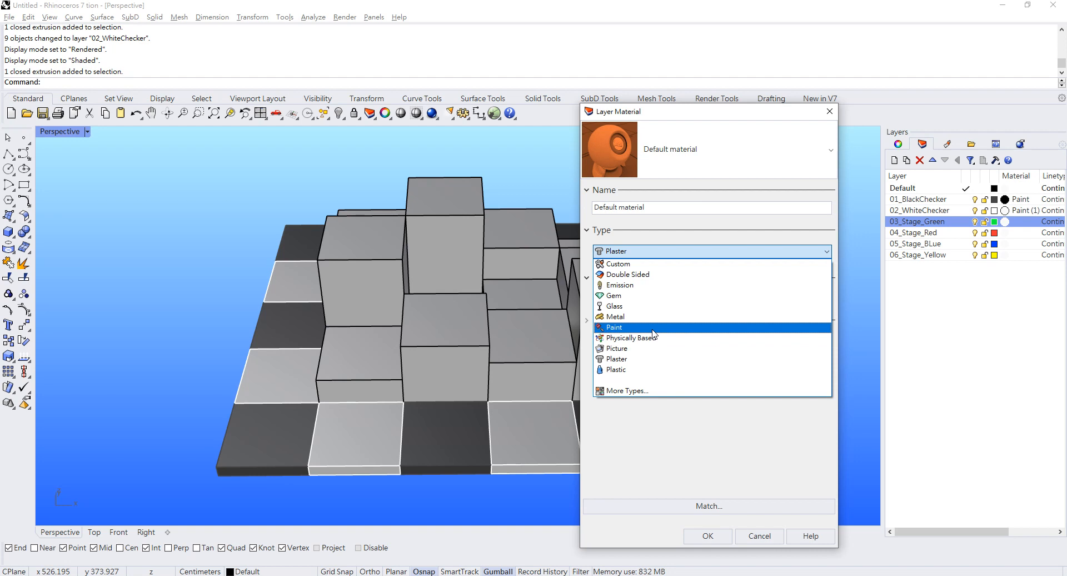
click(614, 326)
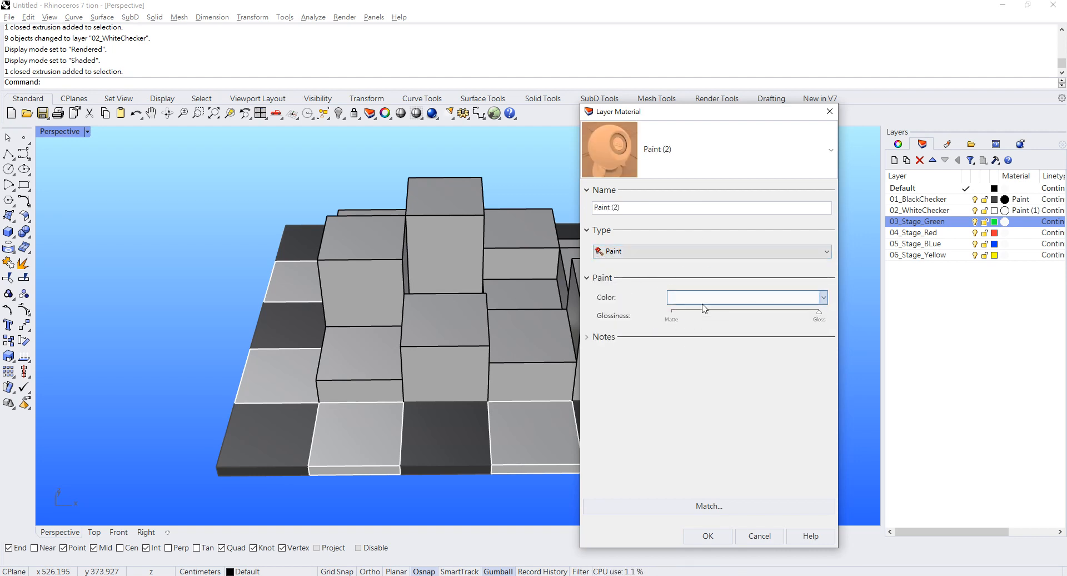
click(738, 253)
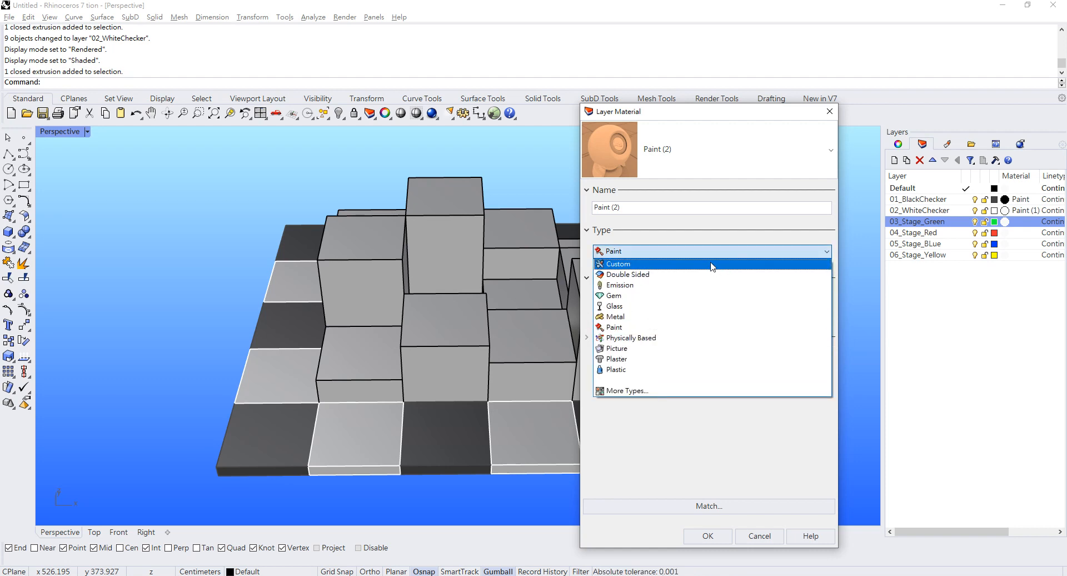
click(714, 251)
click(679, 251)
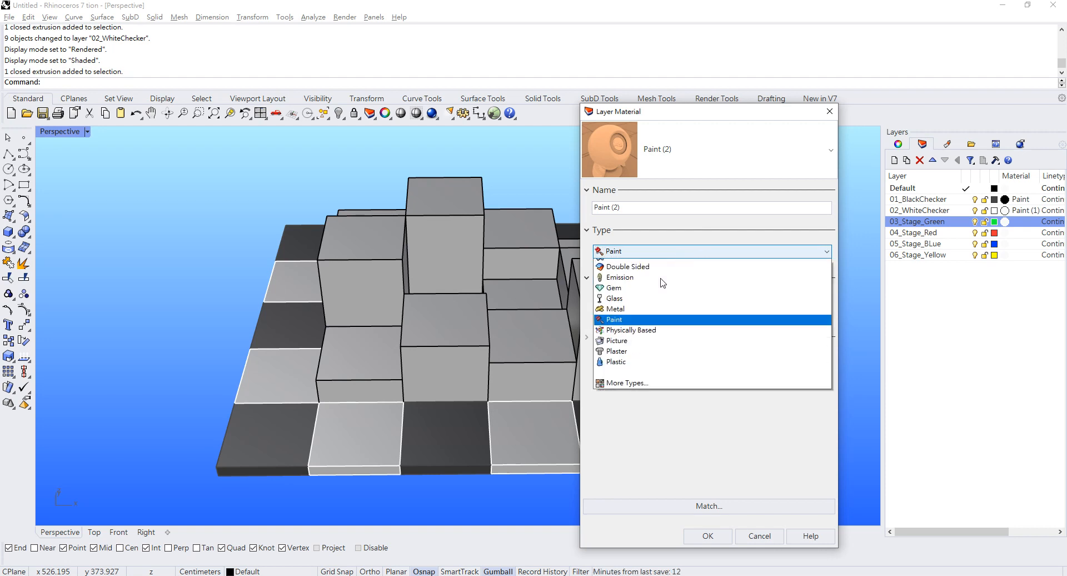
click(663, 266)
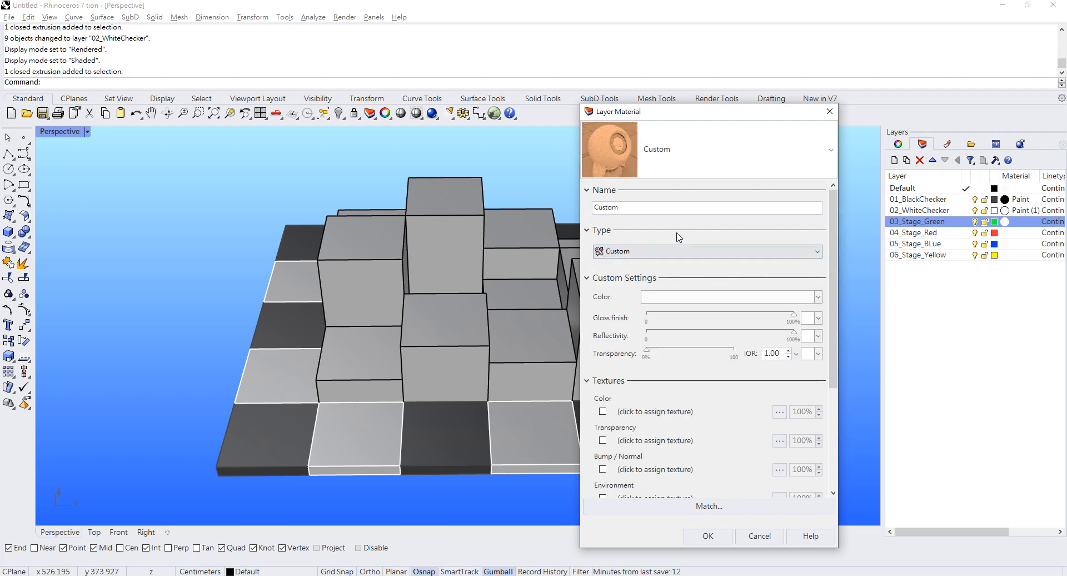
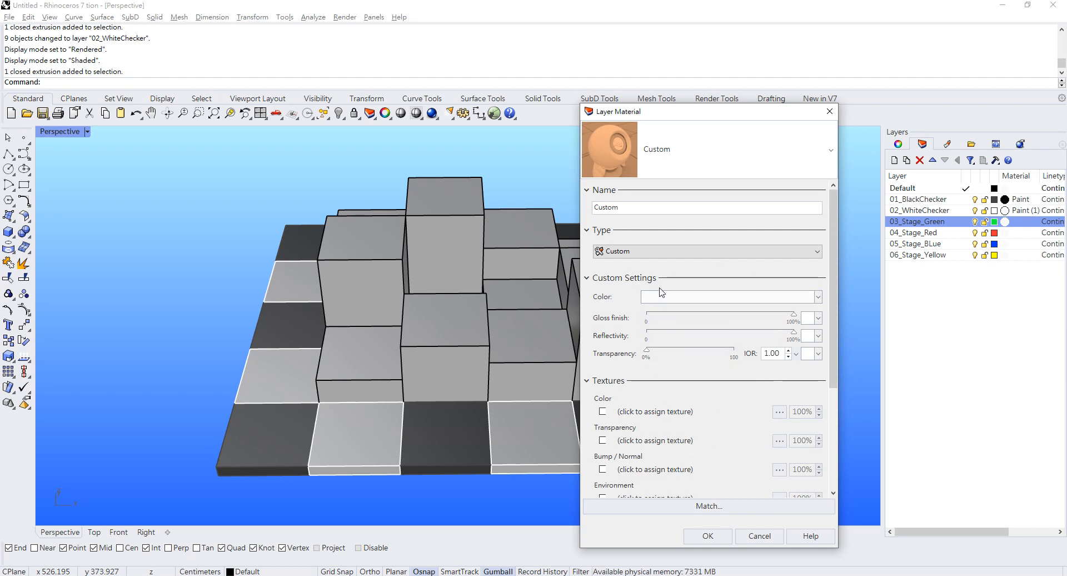
double_click(640, 210)
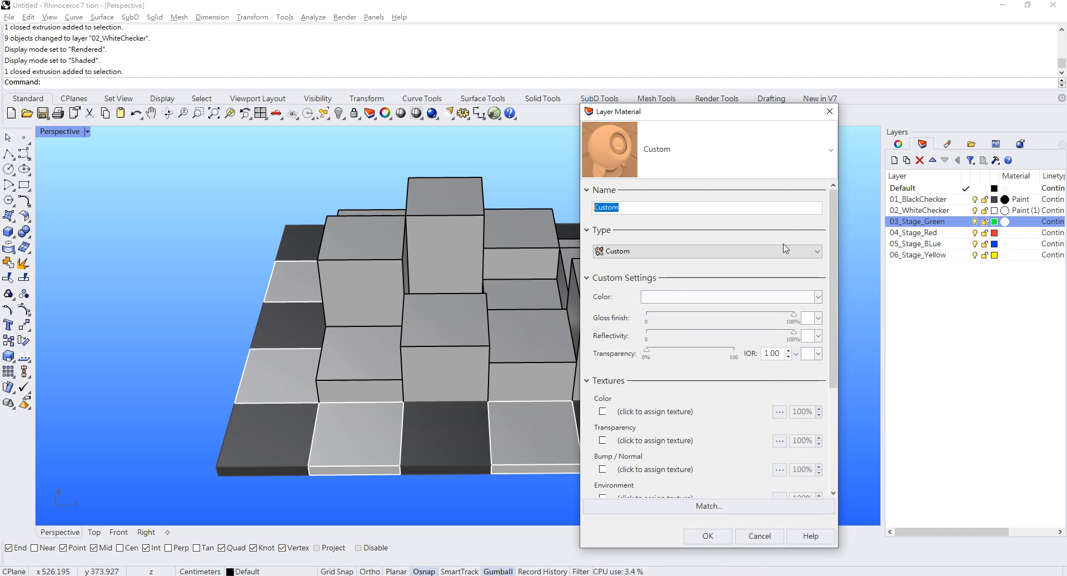
text(SGreen)
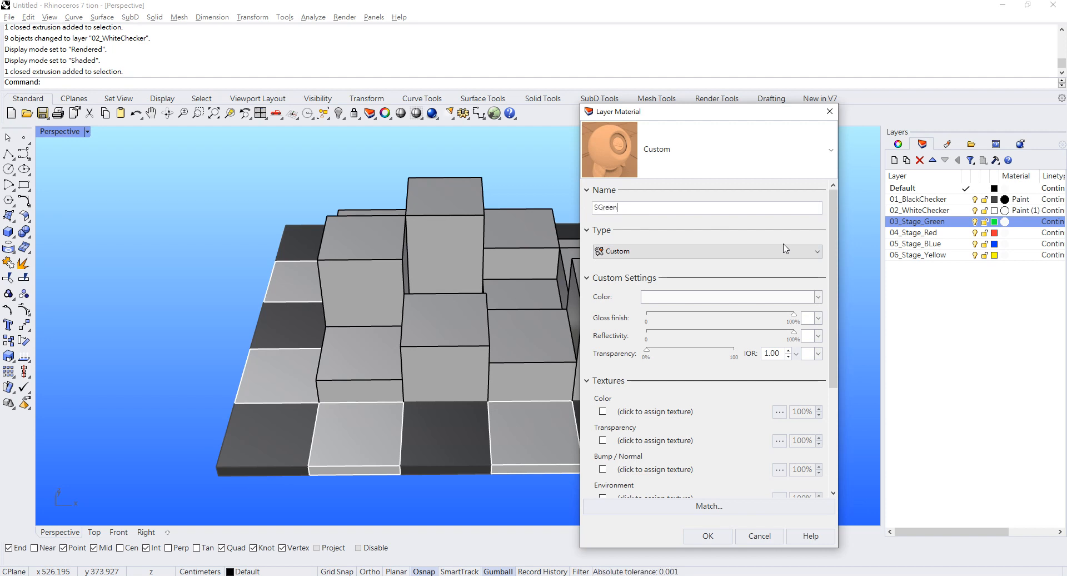
Set the SGreen material's colour to a light green.
click(747, 297)
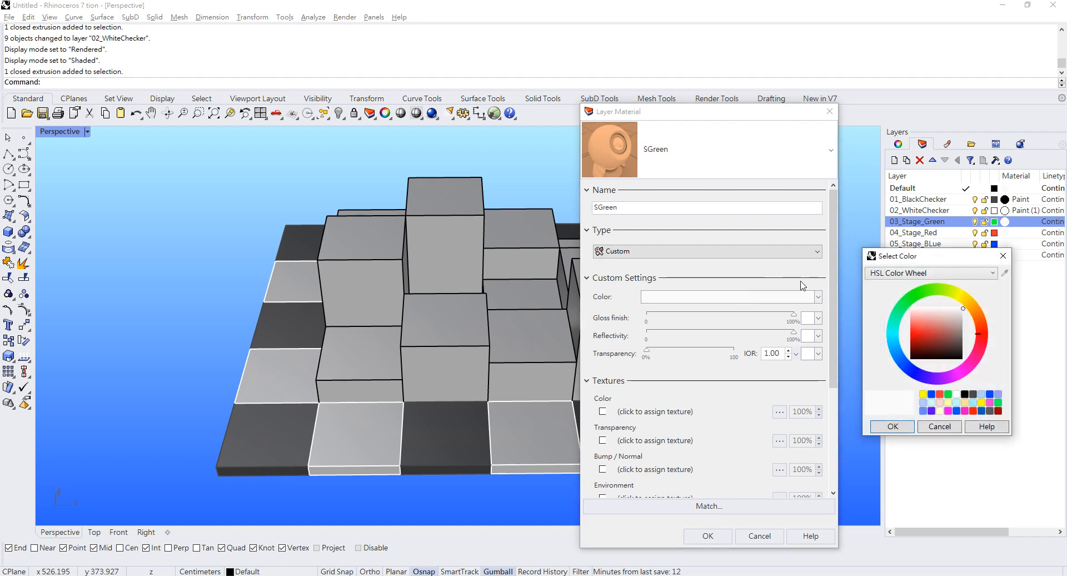
click(910, 303)
drag(926, 331, 893, 321)
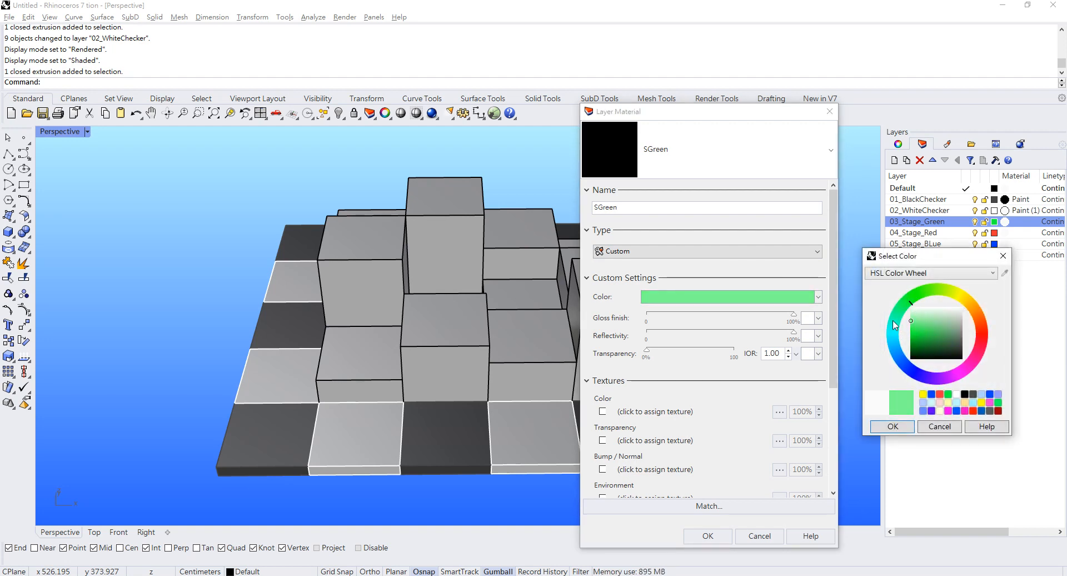
click(901, 427)
Set the SGreen material to 40% reflectivity, 80% gloss finish and 40% transparency, and apply it to the layer.
click(791, 340)
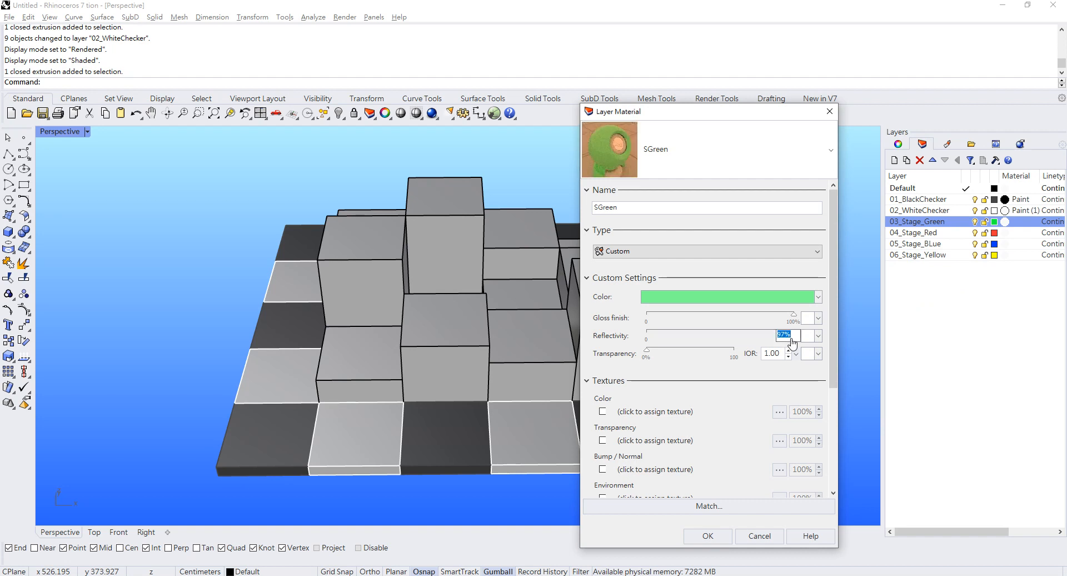
text(40)
key(Return)
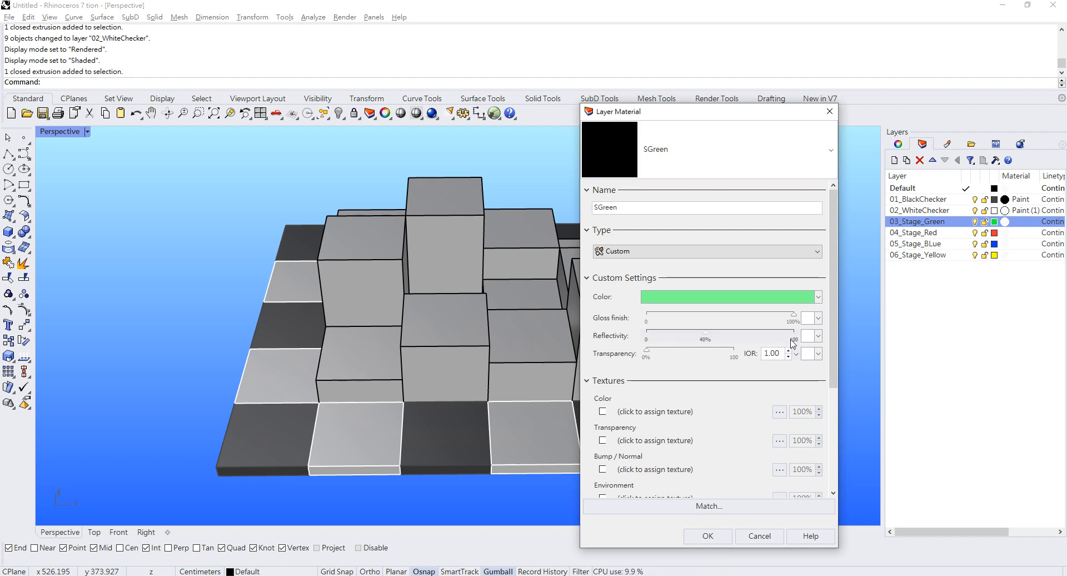
click(795, 321)
text(80)
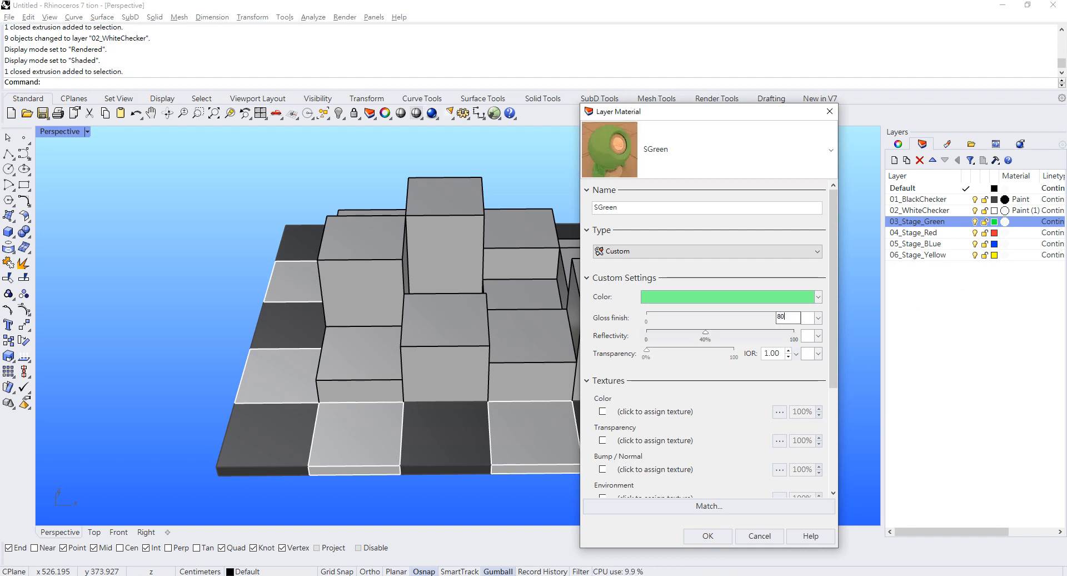
key(Return)
click(684, 349)
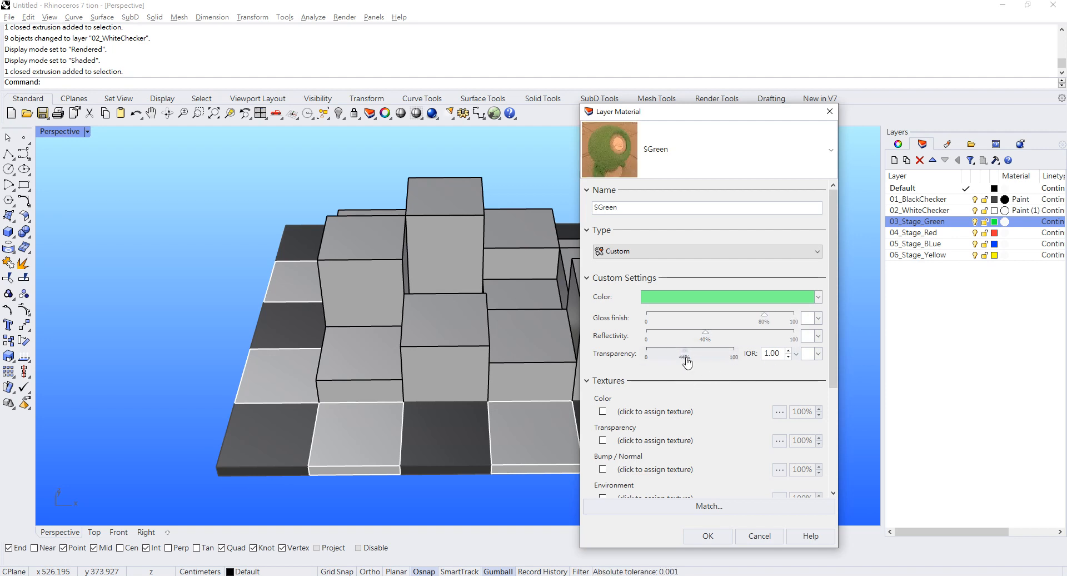
click(685, 358)
text(40)
key(Return)
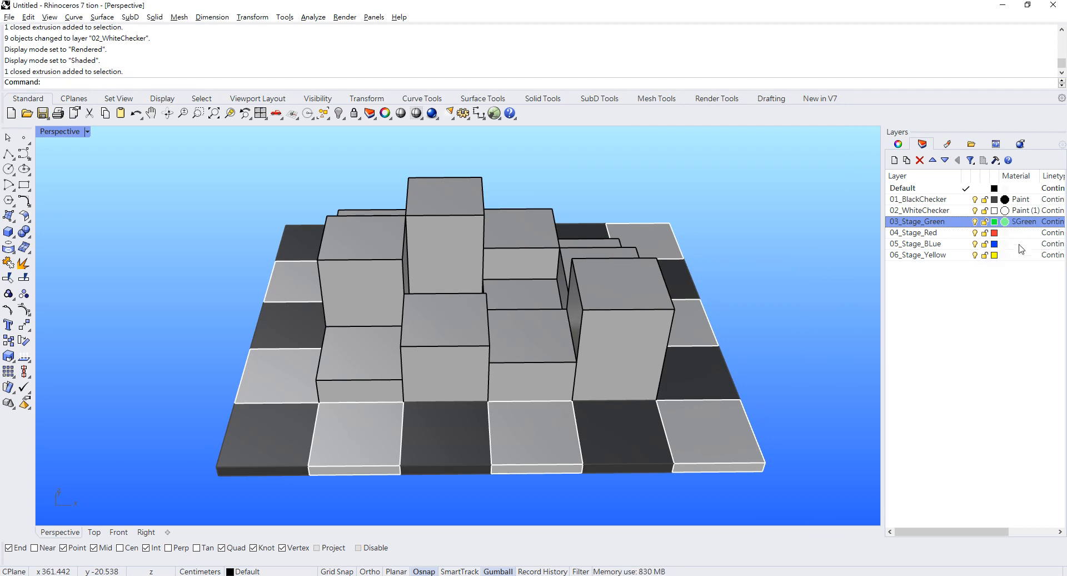
Rename the Paint material of the 01_BlackChecker layer as BlackChecker.
click(1021, 201)
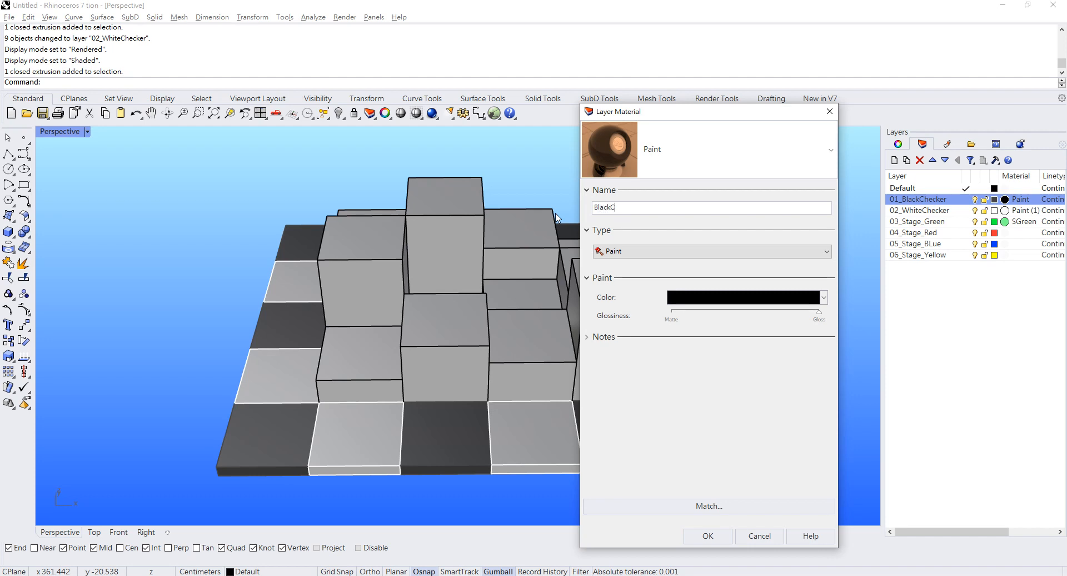
text(BlackChecker)
key(Return)
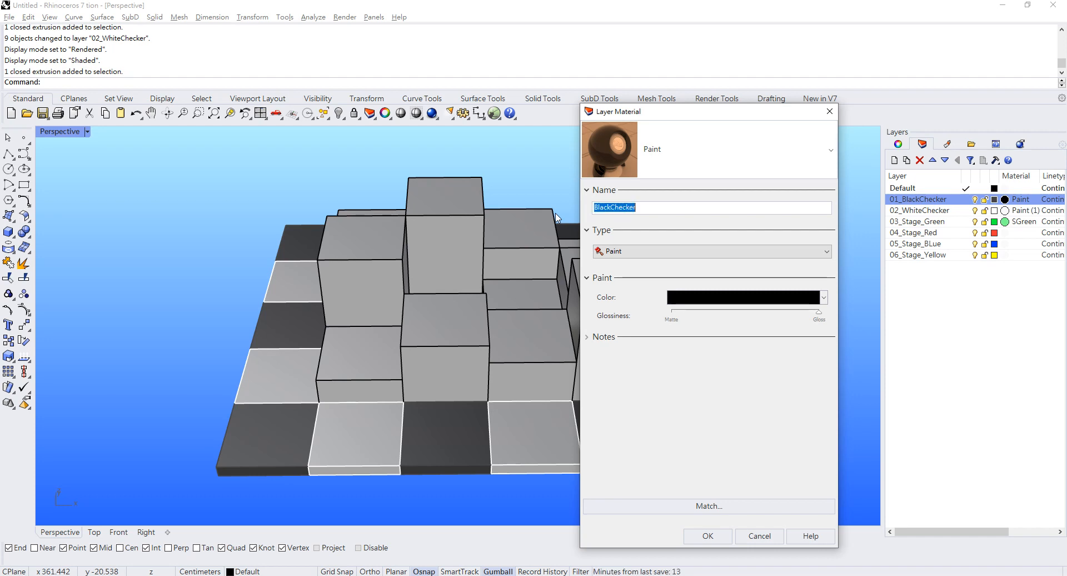
click(708, 536)
Rename the Paint material of the 02_WhiteChecker layer as WhiteChecker.
click(1020, 210)
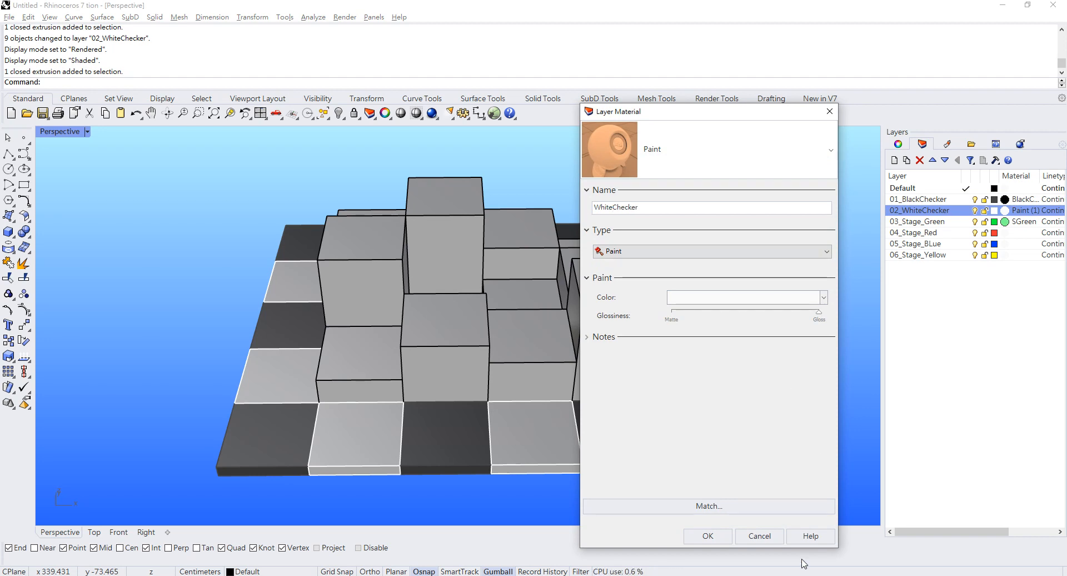
click(707, 536)
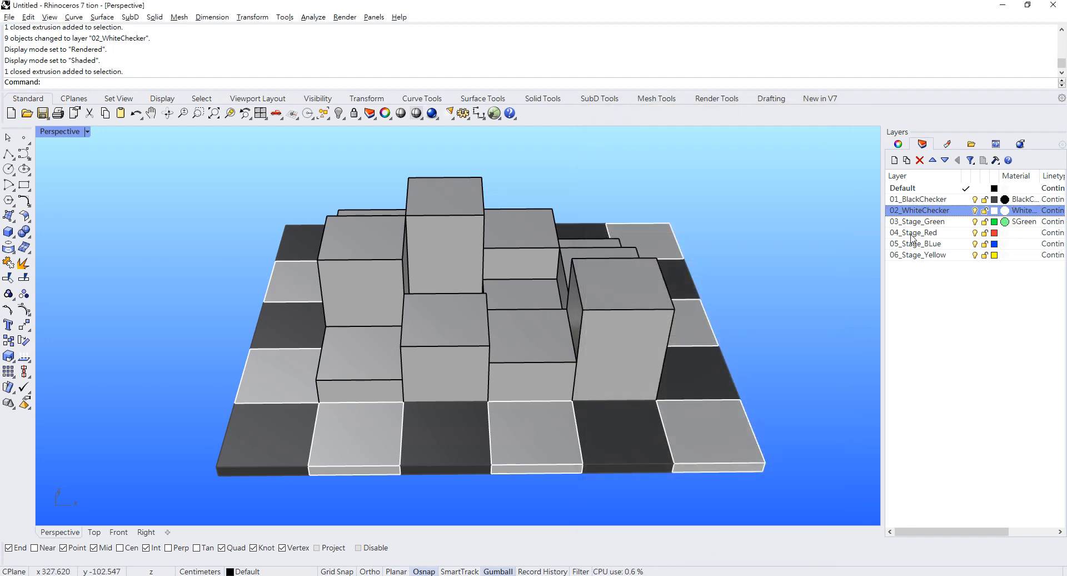
Give the 04_Stage_Red layer a new material of the Custom type.
click(1003, 233)
click(660, 251)
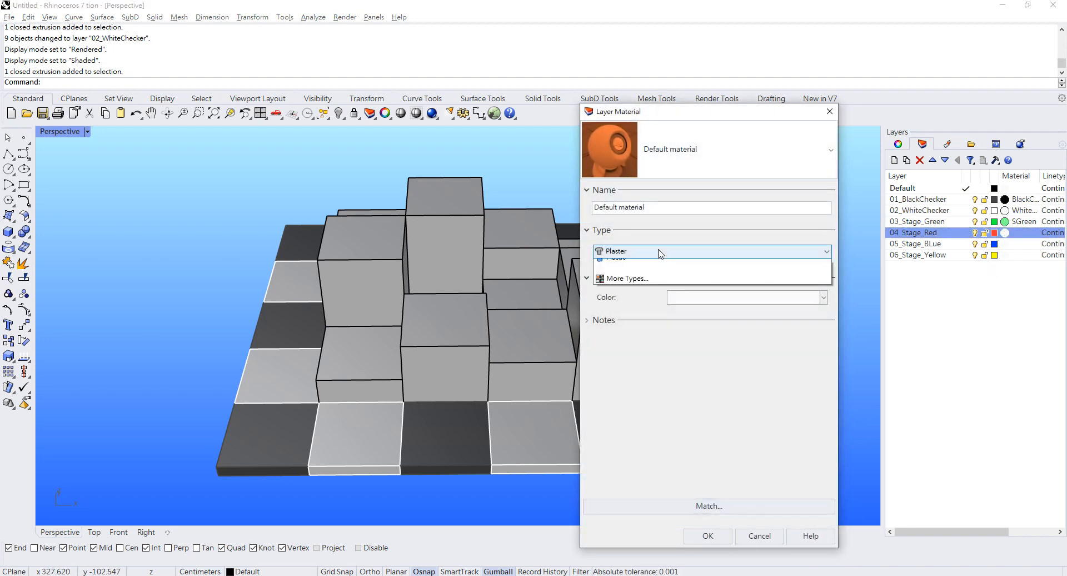
click(662, 327)
click(687, 251)
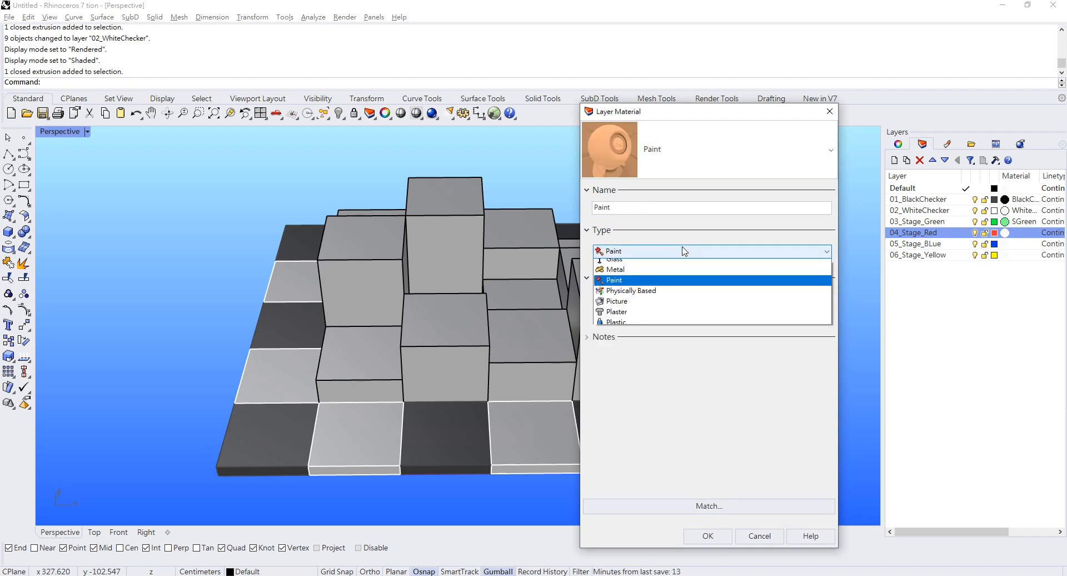
click(673, 264)
Set the 04_Stage_Red layer's material to 80% gloss finish, 40% reflectivity and 40% transparency.
drag(739, 318, 790, 327)
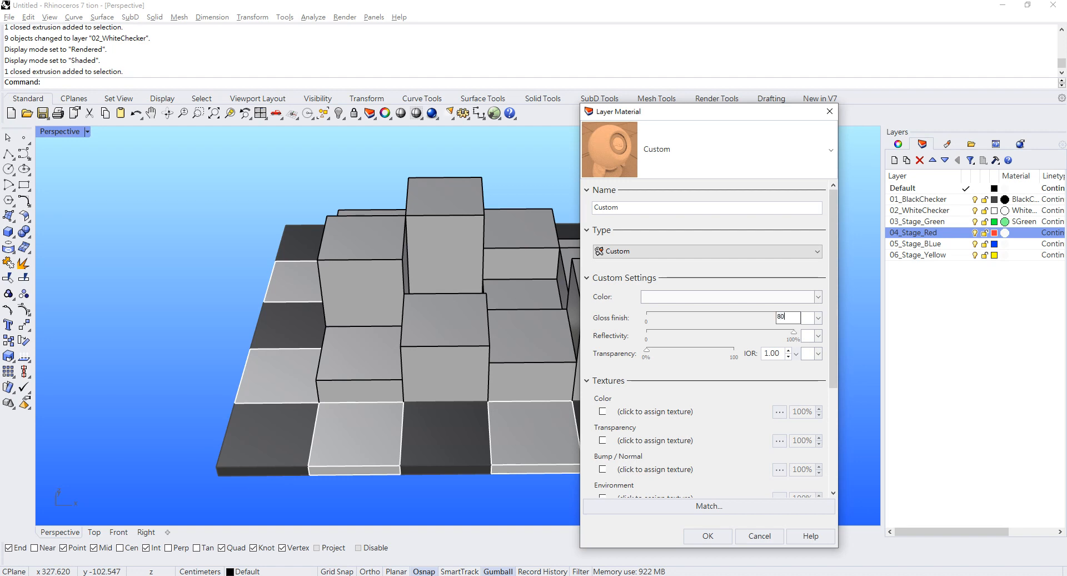
key(Return)
click(795, 339)
text(40)
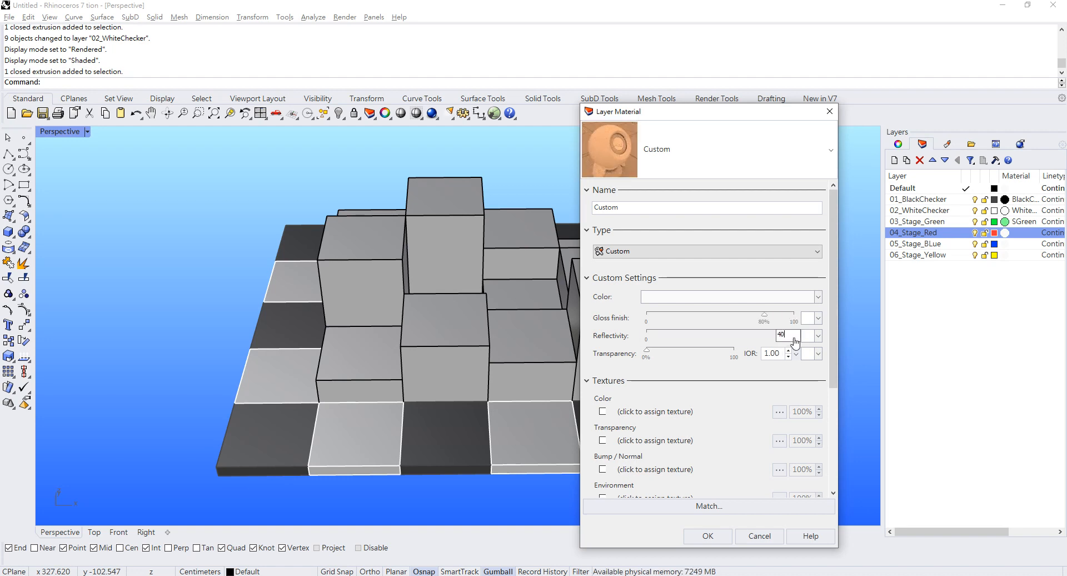
key(Return)
click(732, 357)
click(733, 360)
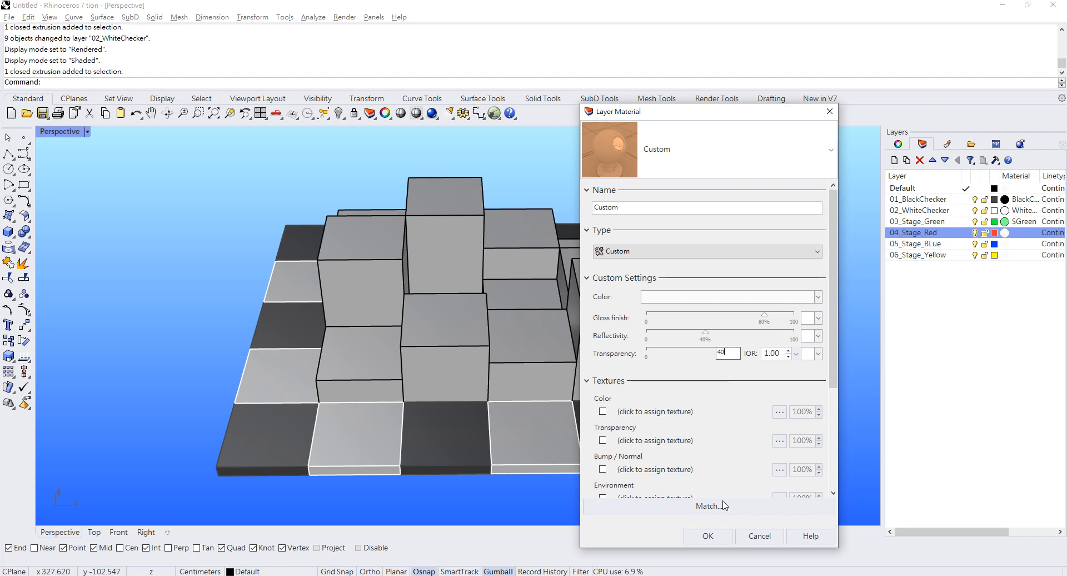
Set the red stage material's colour to a light red and apply the material to the 04_Stage_Red layer.
click(715, 298)
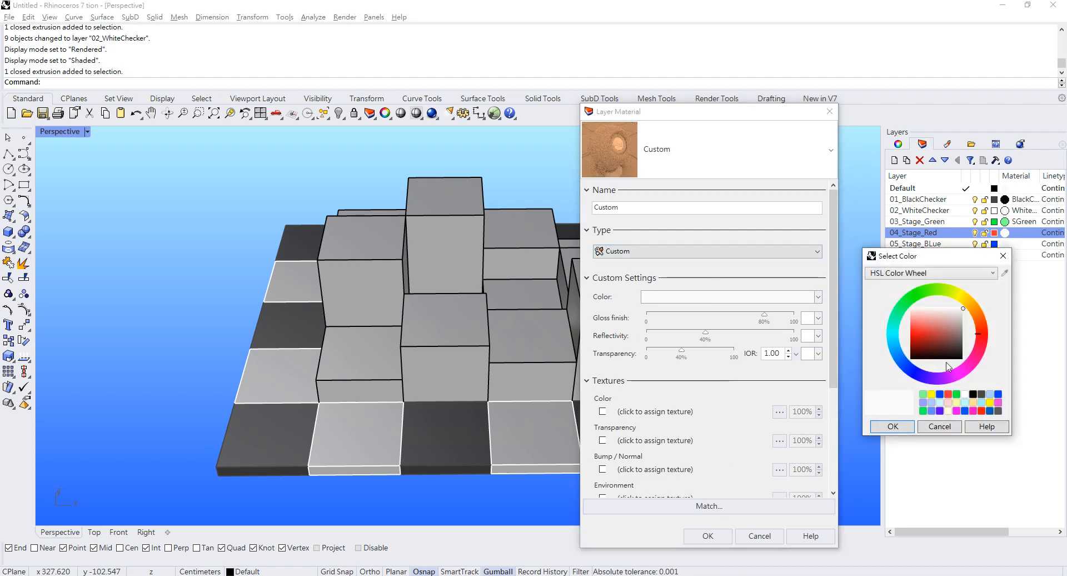
drag(921, 325, 893, 320)
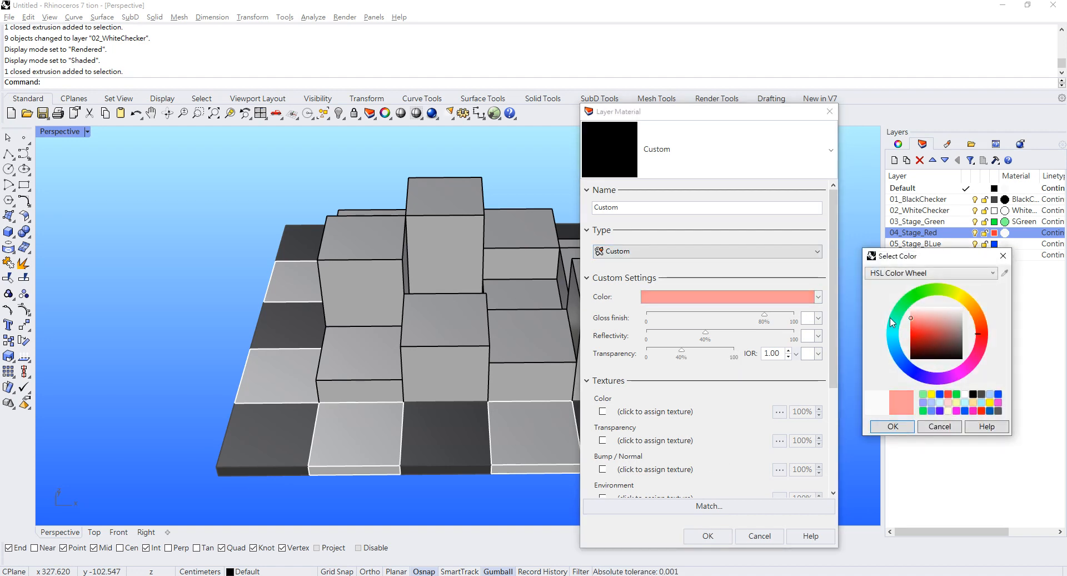
click(893, 426)
click(707, 536)
Give the 05_Stage_BLue layer a Custom-type material with a saturated blue colour.
click(1005, 243)
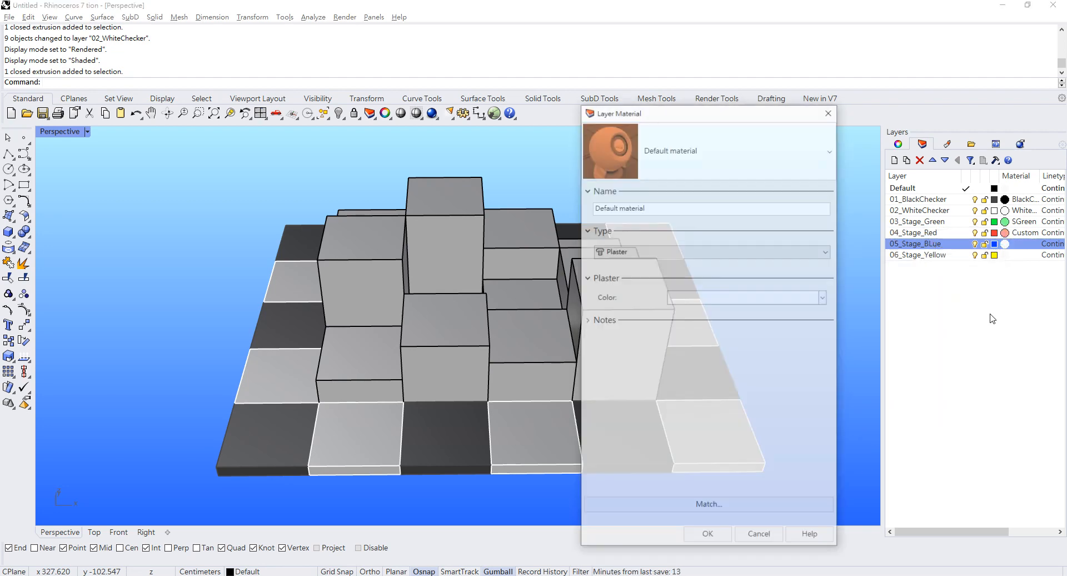
click(696, 253)
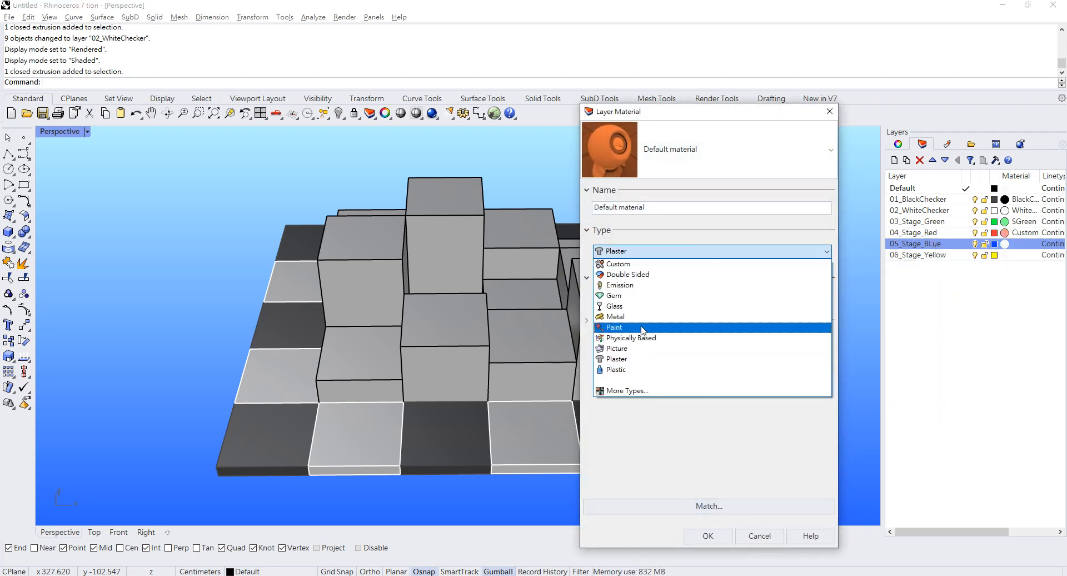
click(643, 327)
click(638, 251)
click(636, 264)
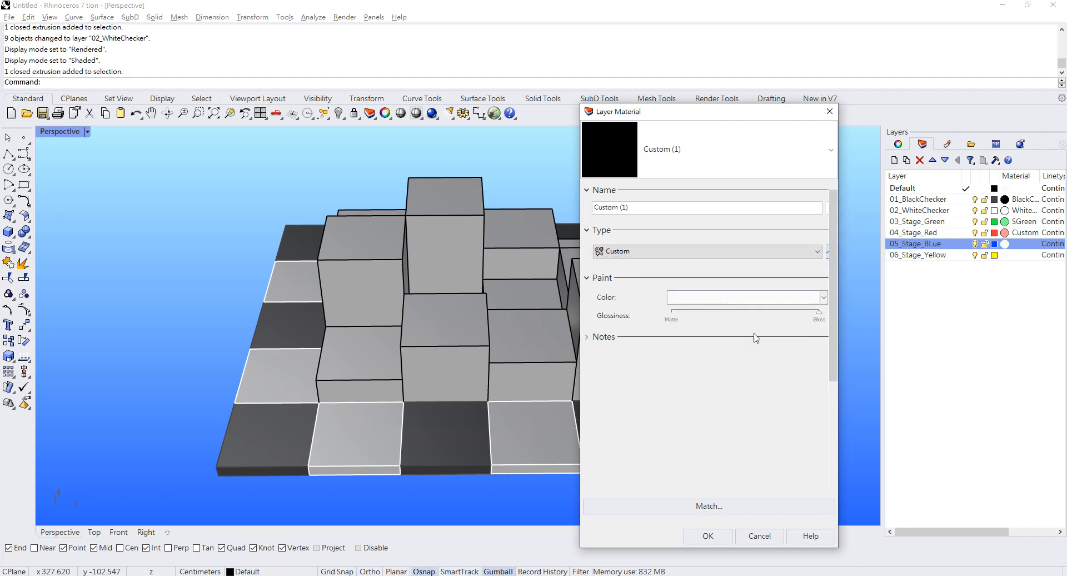
click(722, 298)
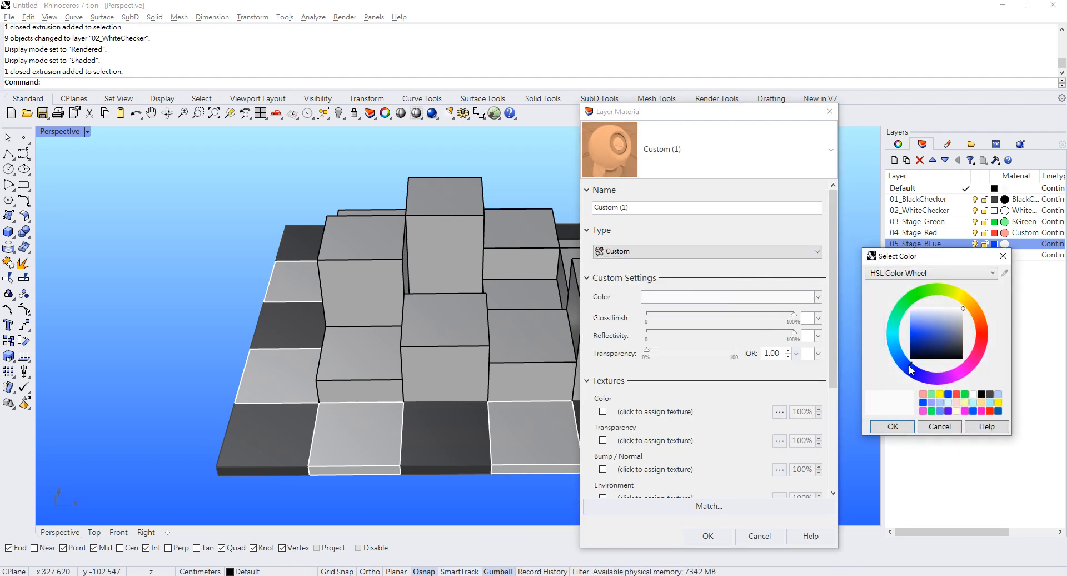
mouse_move(918, 324)
mouse_down()
mouse_move(870, 321)
mouse_move(870, 331)
mouse_up()
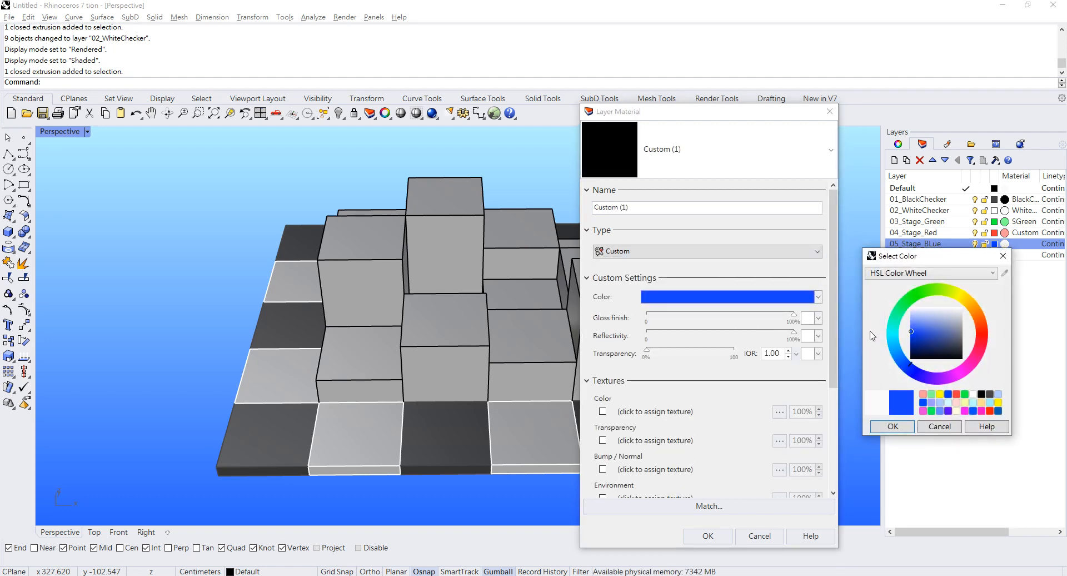
click(893, 426)
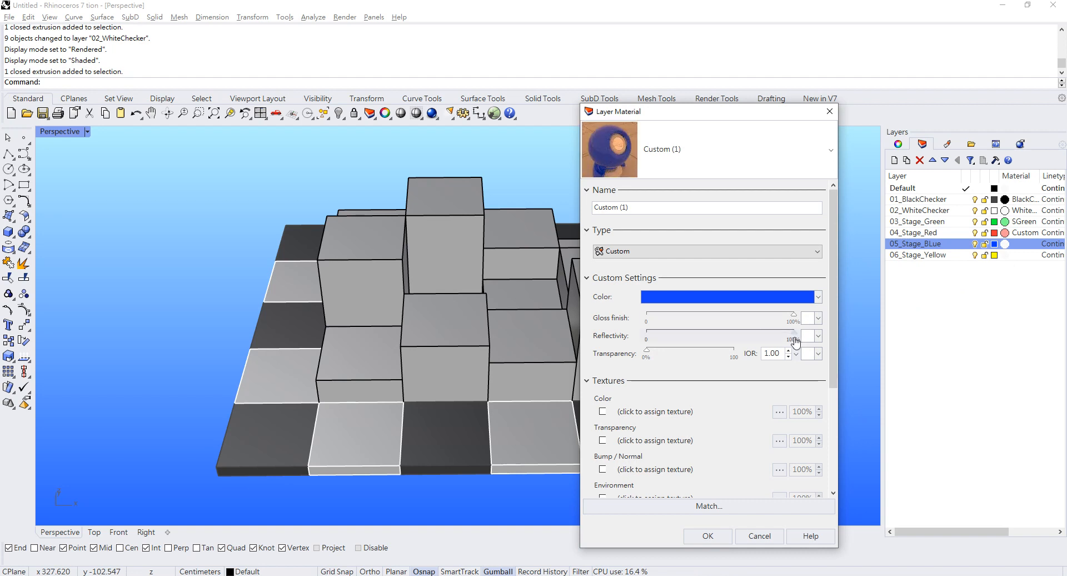
Set the blue stage material to 40% reflectivity and 80% gloss finish, raise its transparency, and apply it to the 05_Stage_BLue layer.
click(793, 340)
text(4)
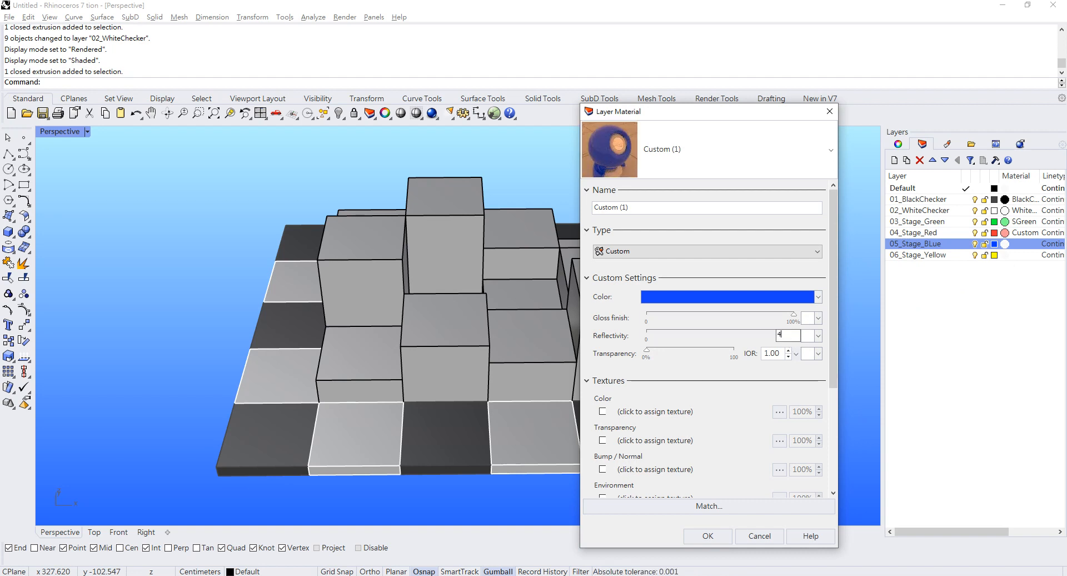
text(0)
key(Return)
click(796, 316)
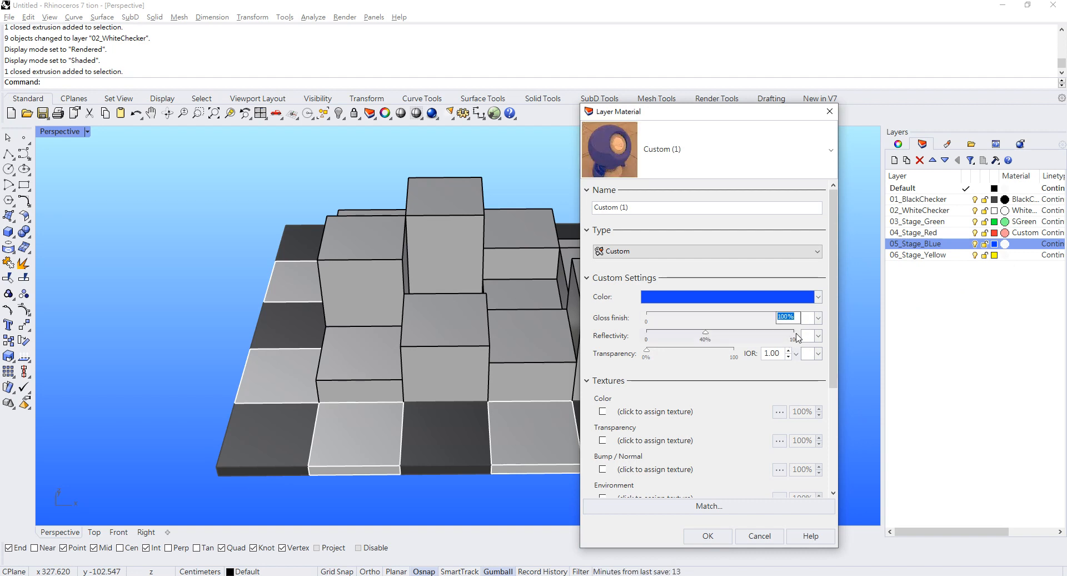
text(80)
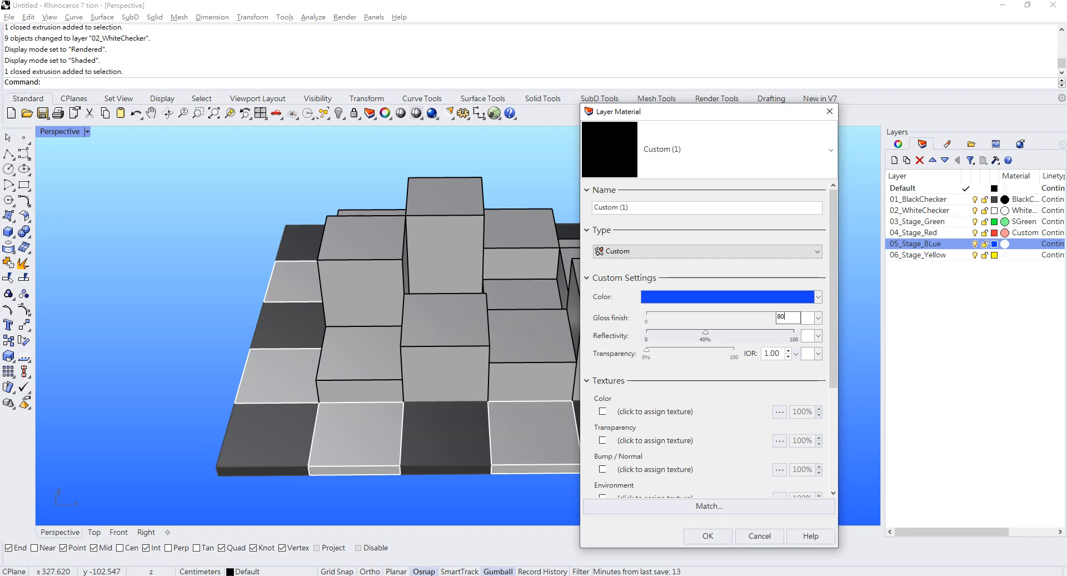
key(Return)
click(733, 359)
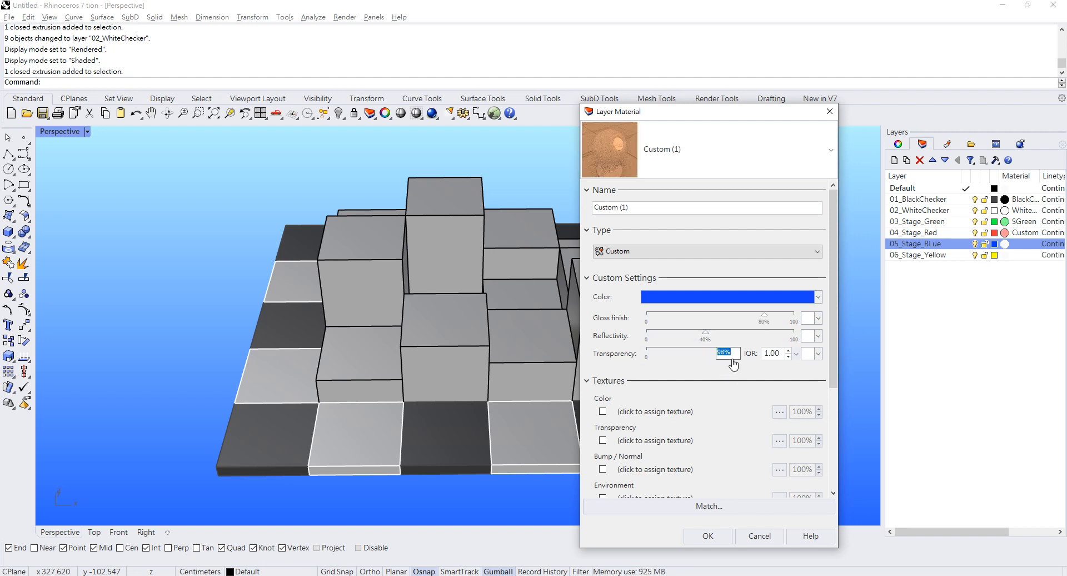
key(Return)
click(708, 536)
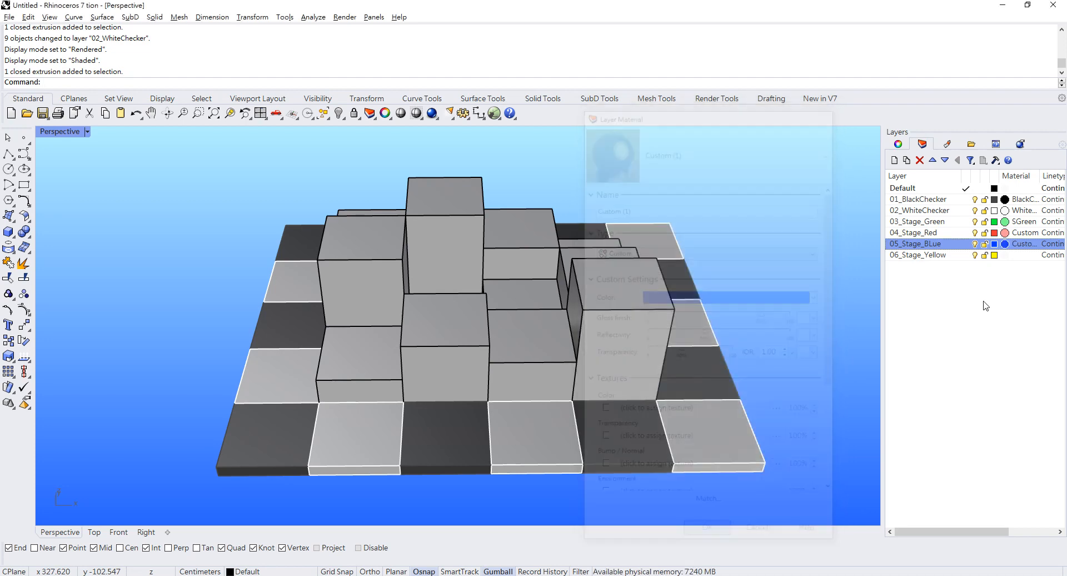
Give the 06_Stage_Yellow layer a Custom-type material with a bright yellow colour.
click(1005, 255)
click(710, 251)
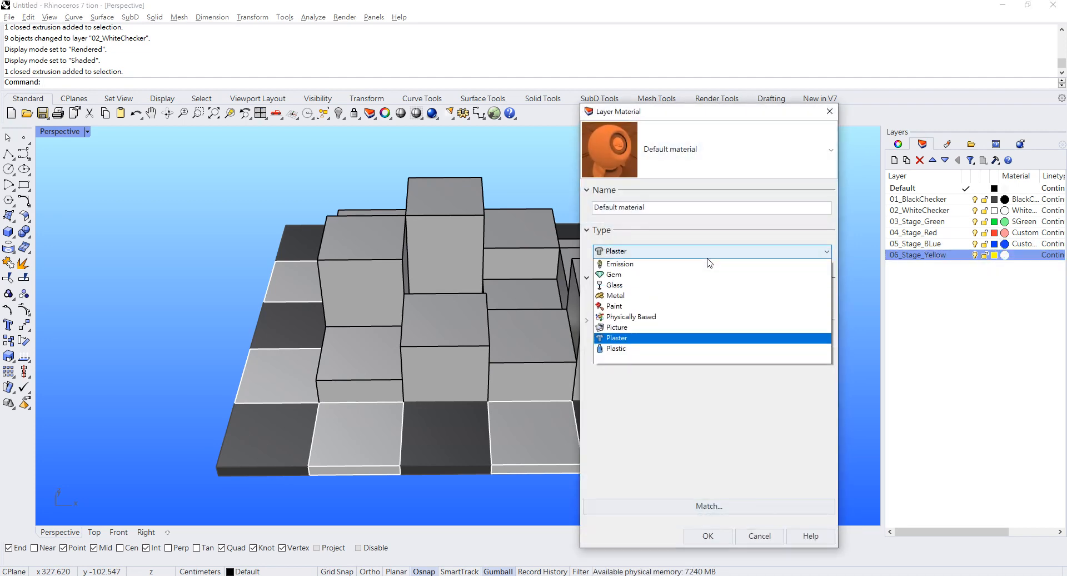
click(665, 327)
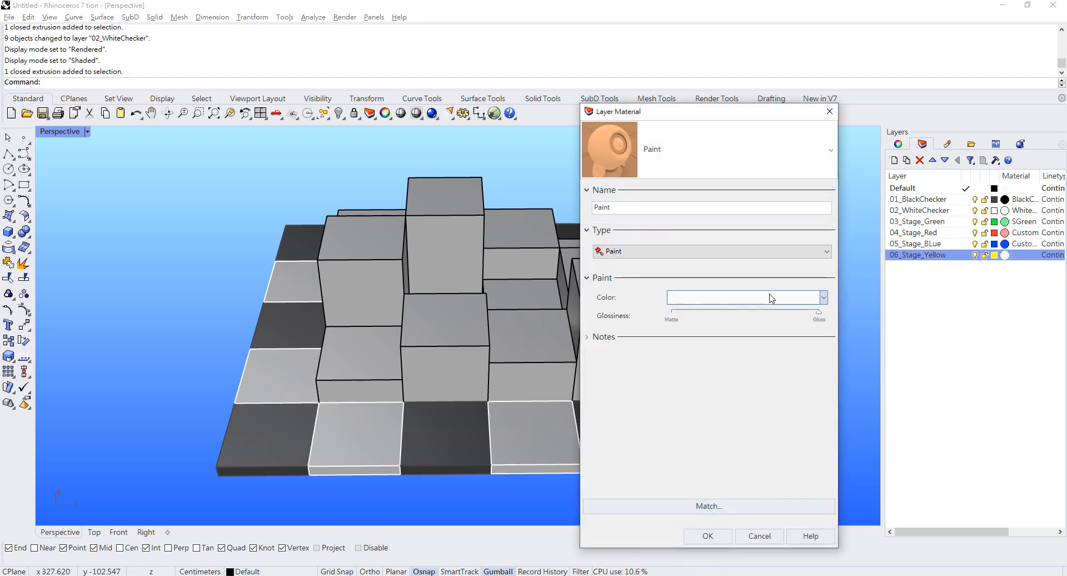
click(681, 253)
click(681, 266)
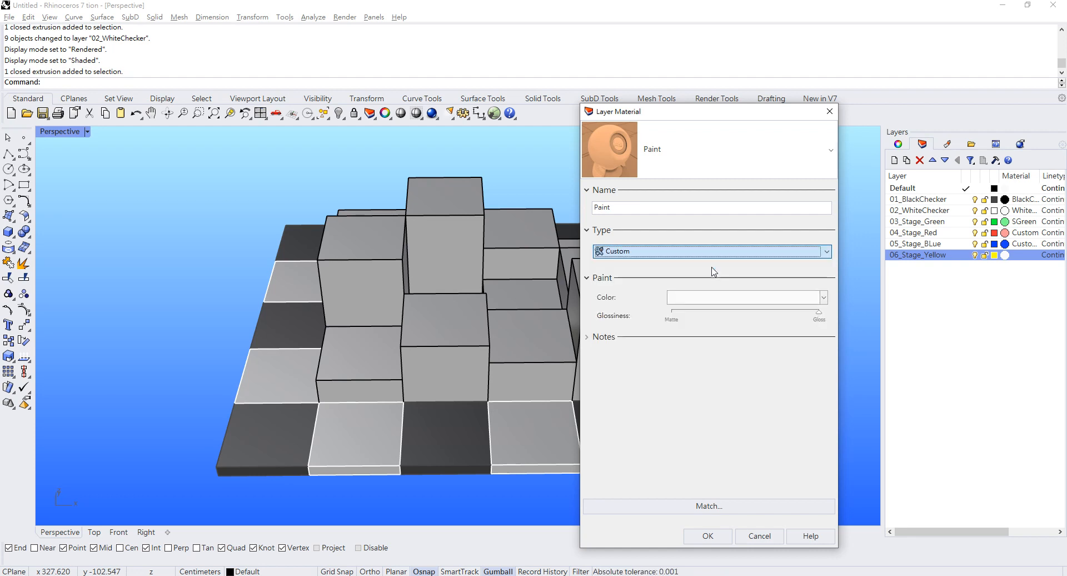
click(728, 300)
drag(966, 290, 956, 299)
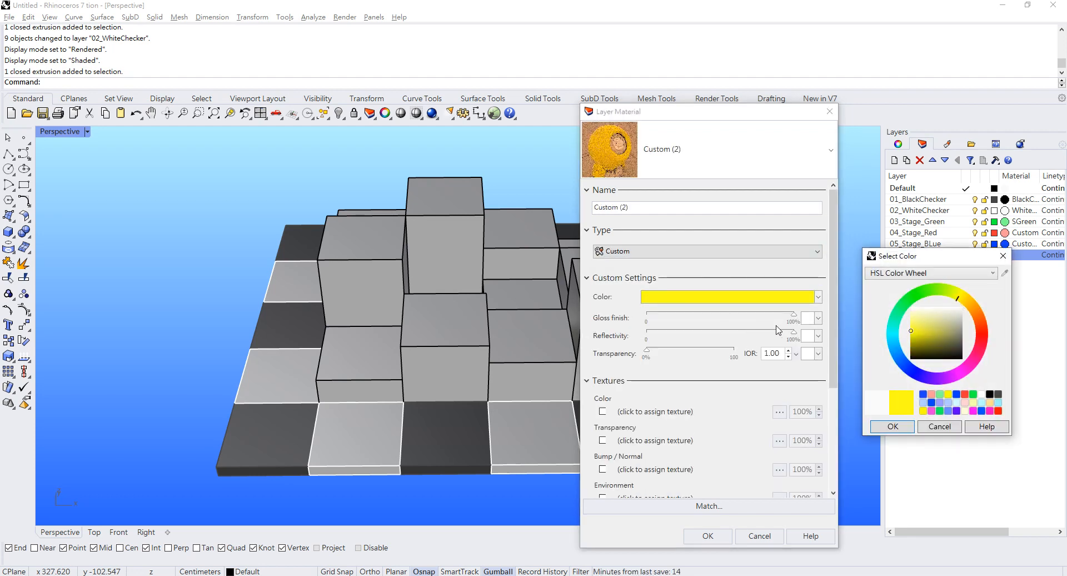
click(900, 426)
Set the yellow stage material to 80% gloss finish, 40% reflectivity and 40% transparency, and apply it to the 06_Stage_Yellow layer.
click(794, 324)
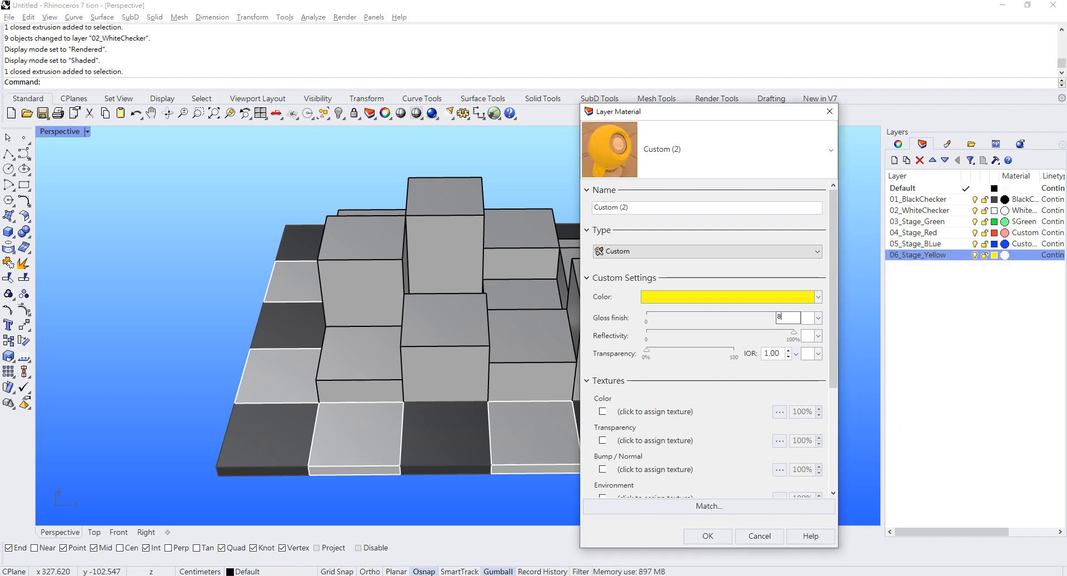
text(80)
click(793, 339)
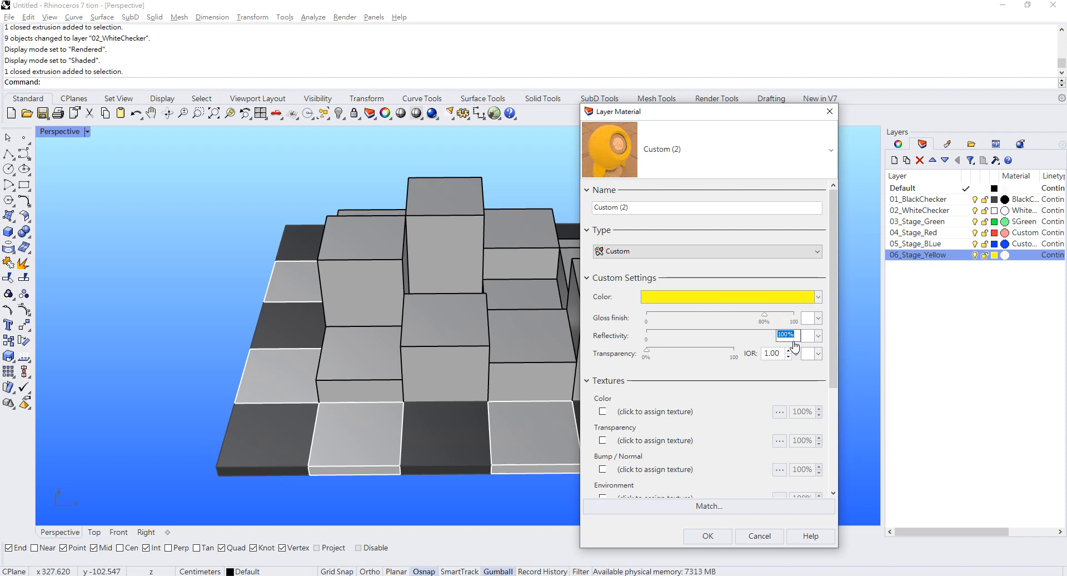
text(40)
key(Return)
click(738, 358)
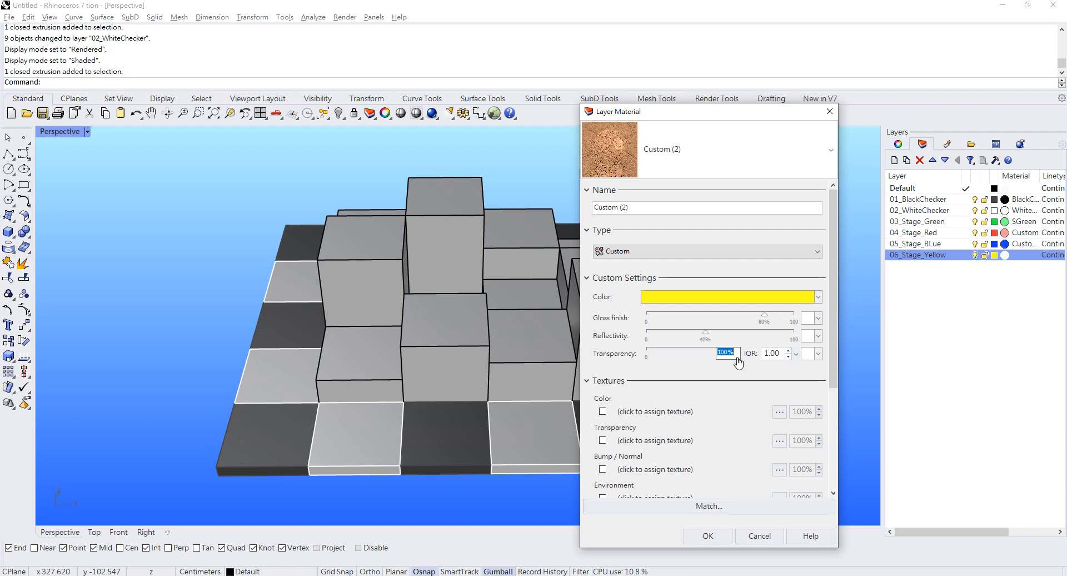
text(40)
key(Return)
click(707, 536)
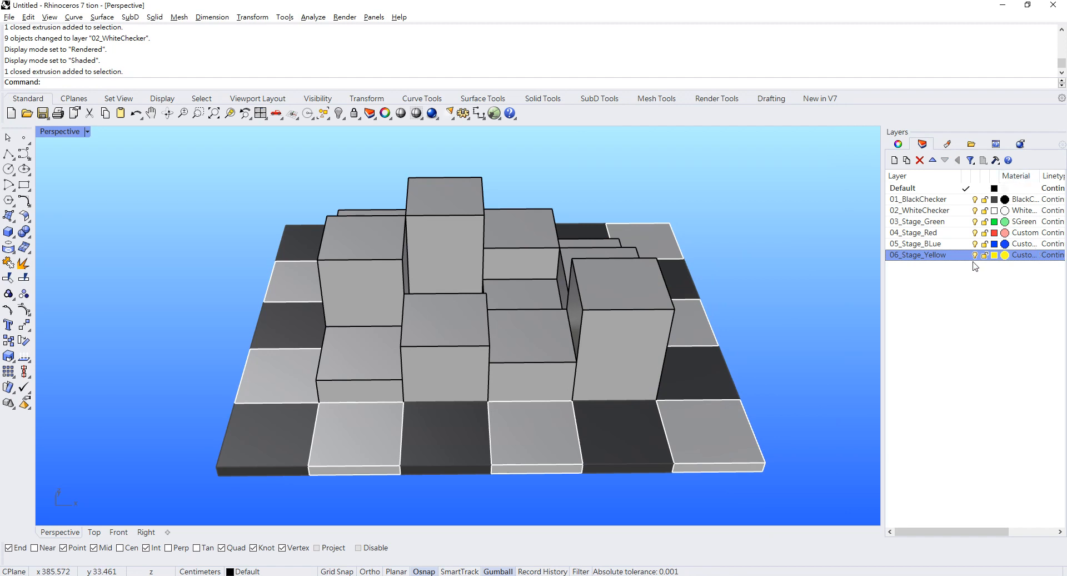
Move the tall block at the centre back to the 06_Stage_Yellow layer and the tall front-right block to the 05_Stage_BLue layer.
click(475, 212)
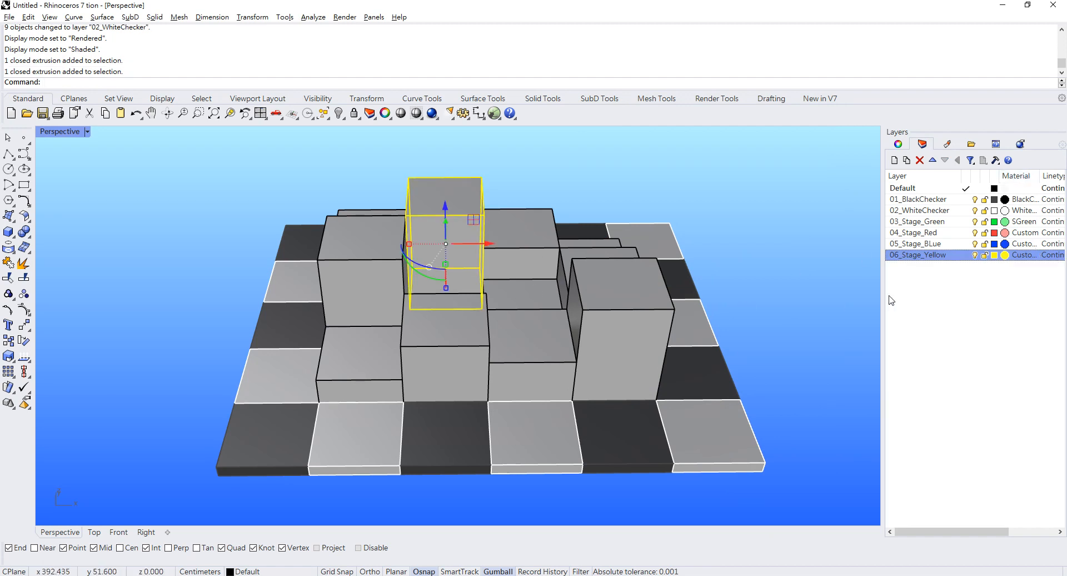
right_click(933, 259)
click(956, 449)
click(606, 322)
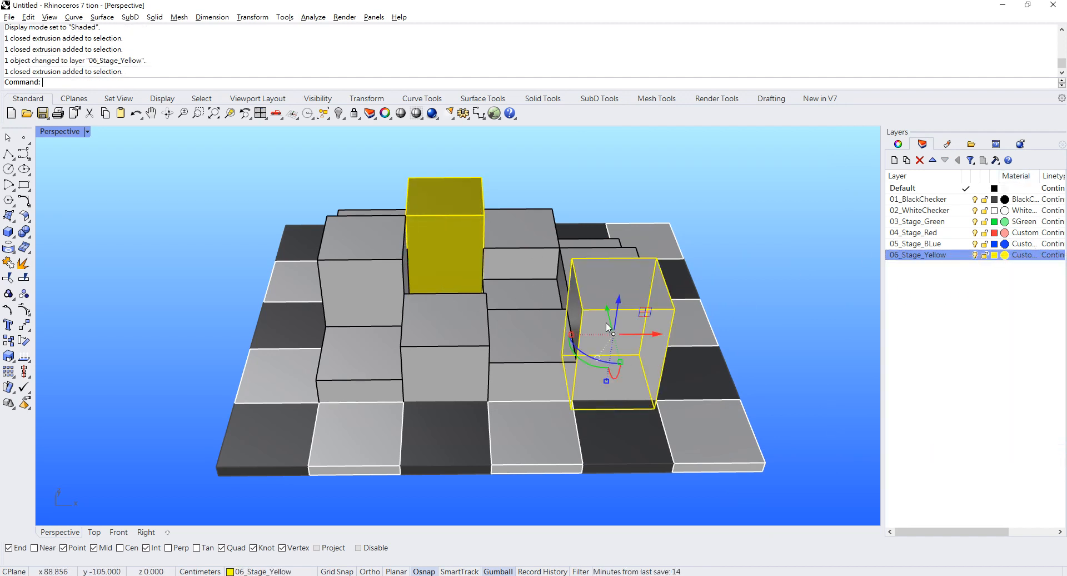
right_click(966, 244)
click(967, 436)
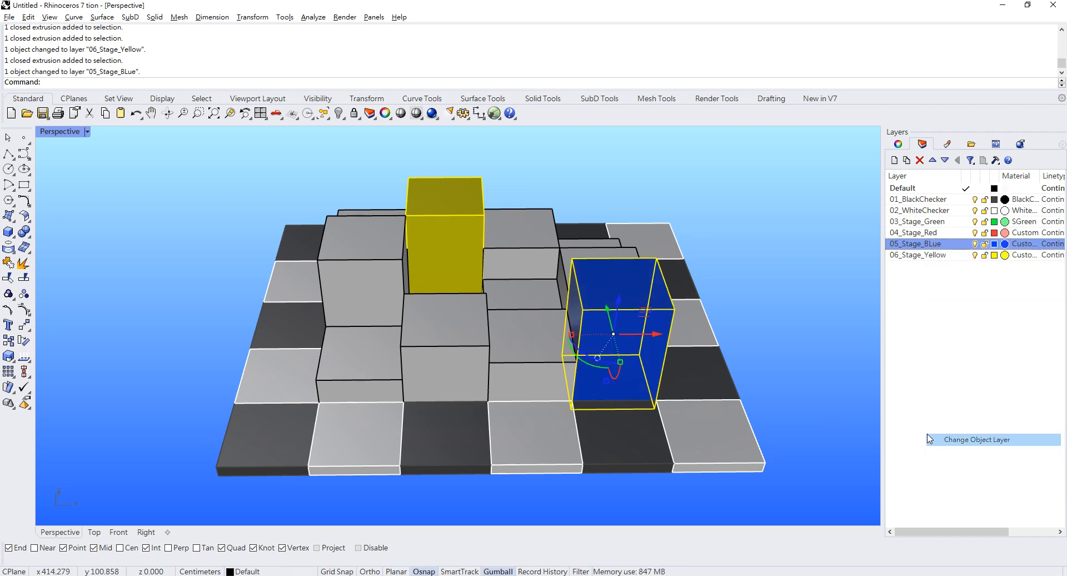
Move the front-row block beside the blue one to the 03_Stage_Green layer and the low front-left block to the 04_Stage_Red layer.
click(516, 372)
right_click(929, 221)
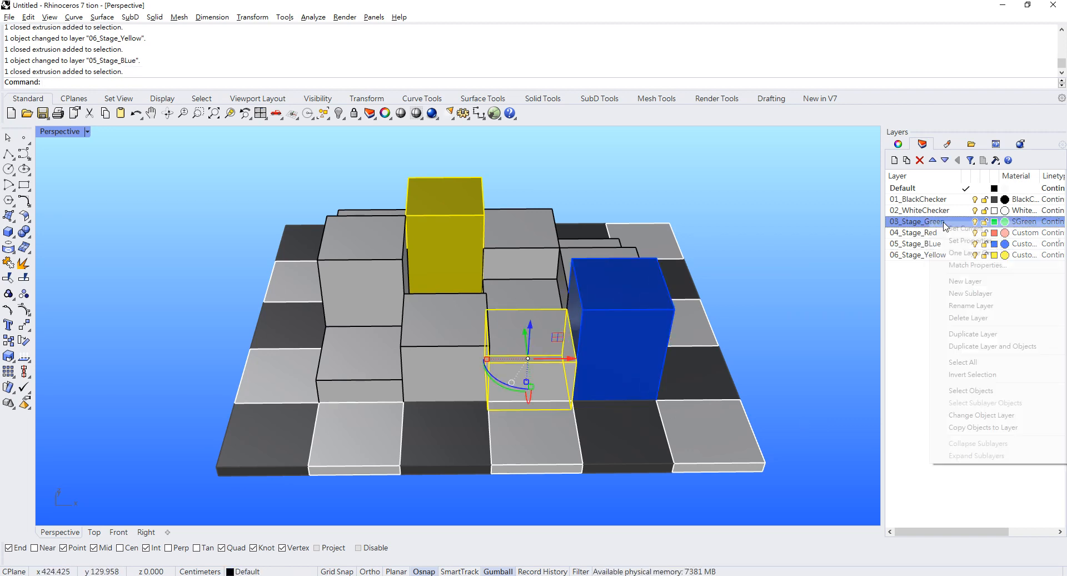
click(1003, 416)
click(357, 364)
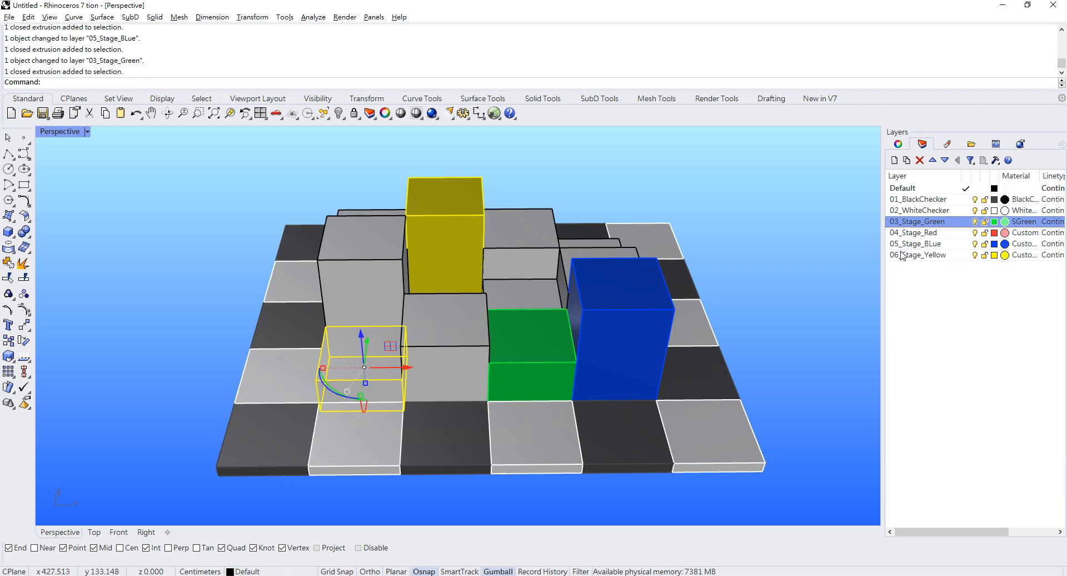
right_click(932, 233)
click(973, 428)
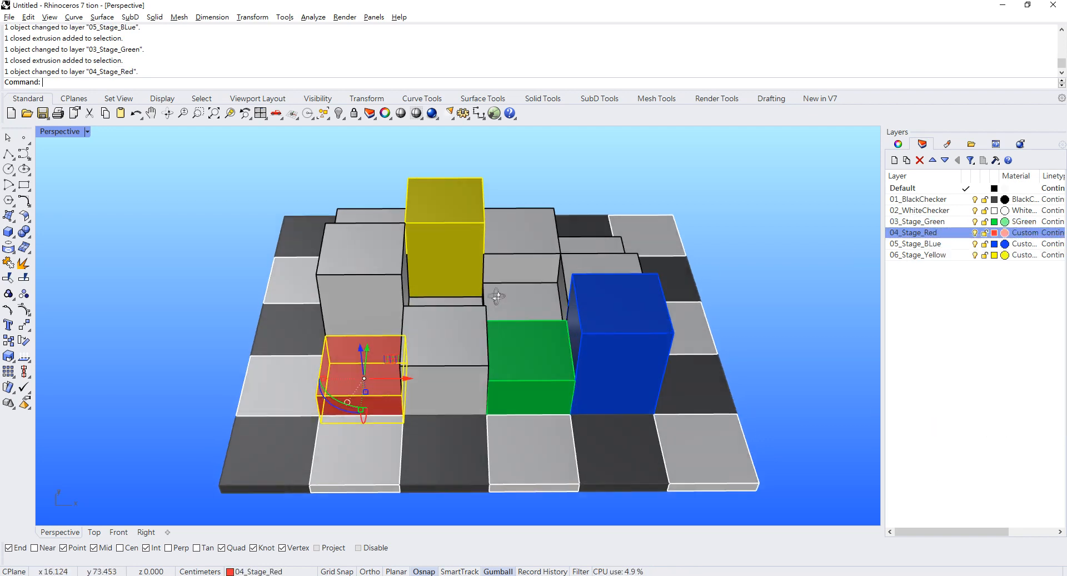
Move the grey back-row block beside the tall yellow block to the 03_Stage_Green layer.
right_drag(500, 333, 504, 298)
click(504, 299)
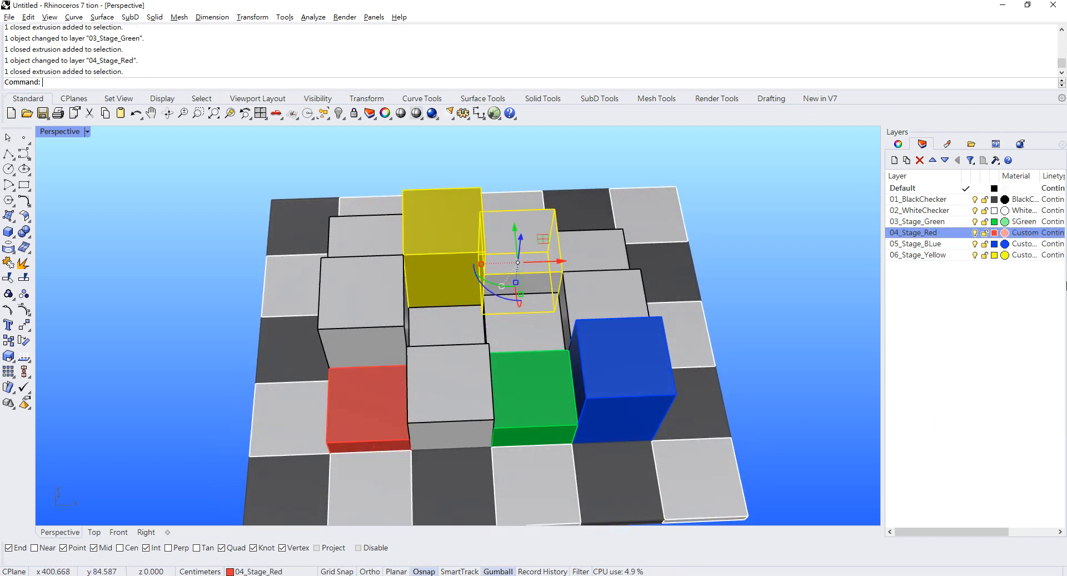
right_click(937, 225)
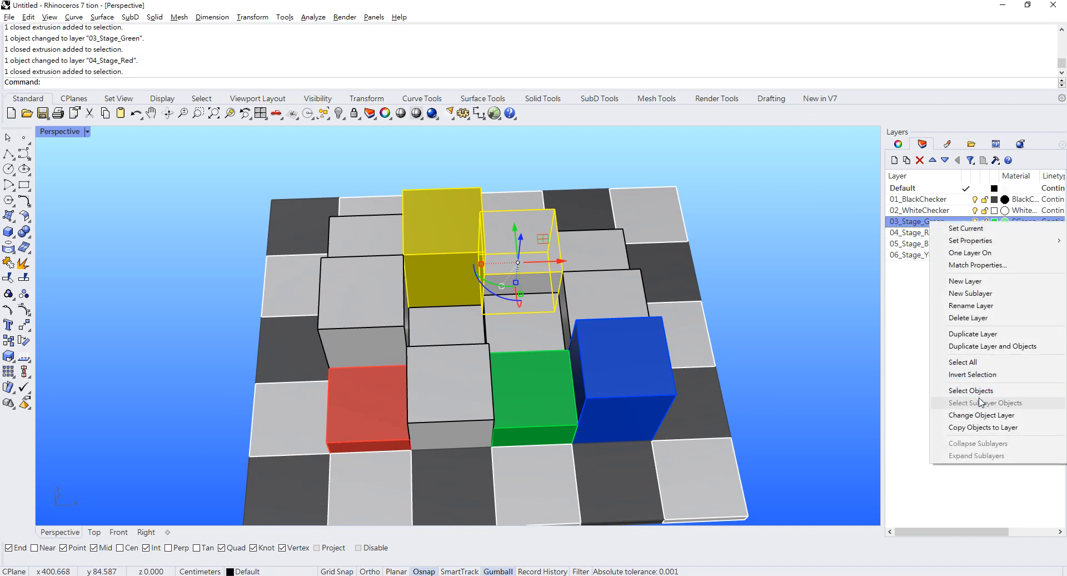
click(978, 415)
Move the two grey blocks at the back-left and back-right corners of the stage to the 04_Stage_Red layer.
click(592, 277)
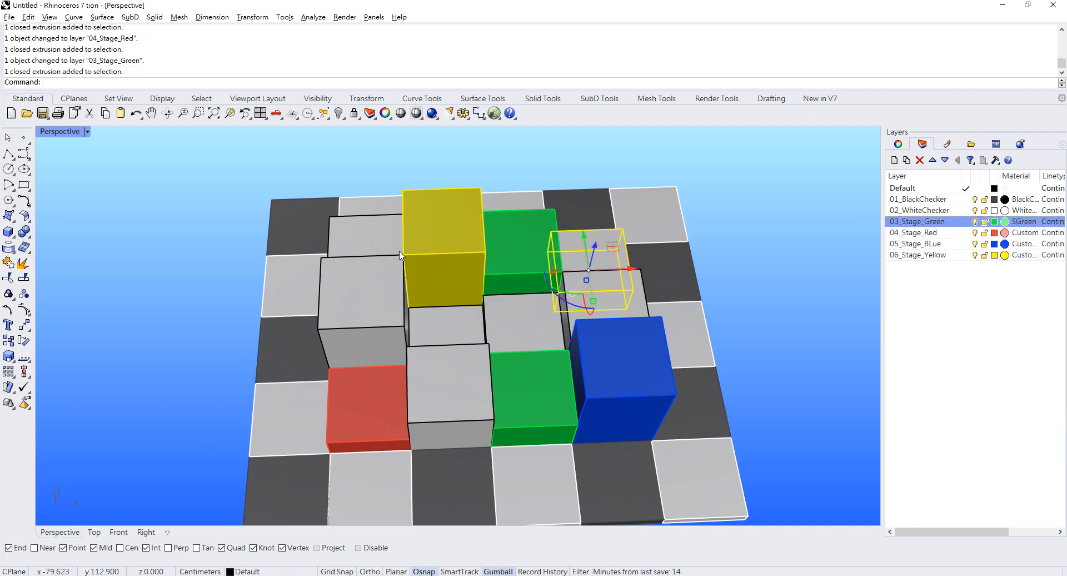
shift+click(363, 312)
right_click(936, 233)
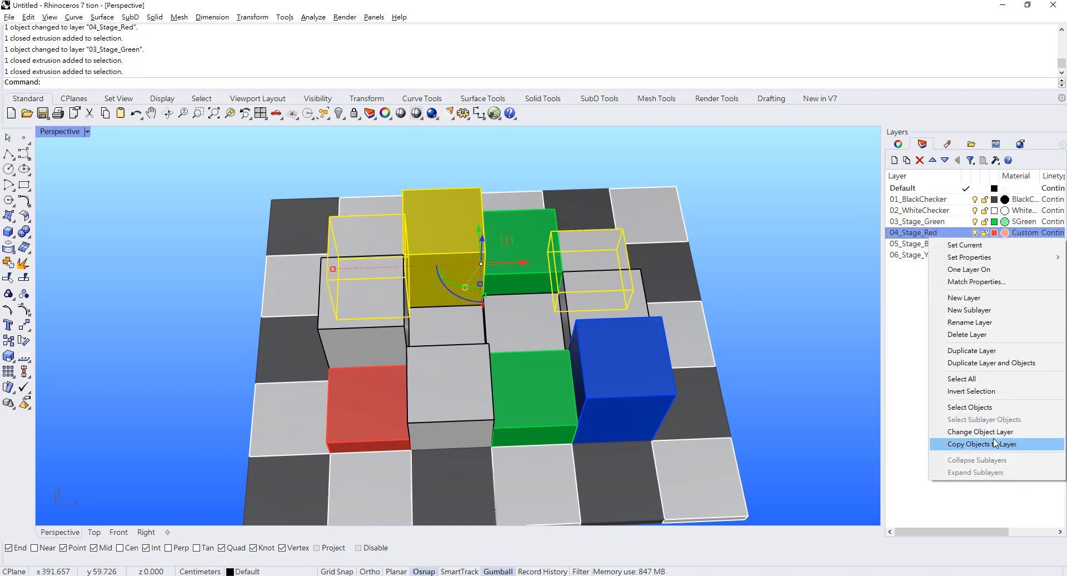
click(978, 424)
Move the grey block directly behind the tall front-right blue block to the 06_Stage_Yellow layer.
click(578, 322)
click(585, 319)
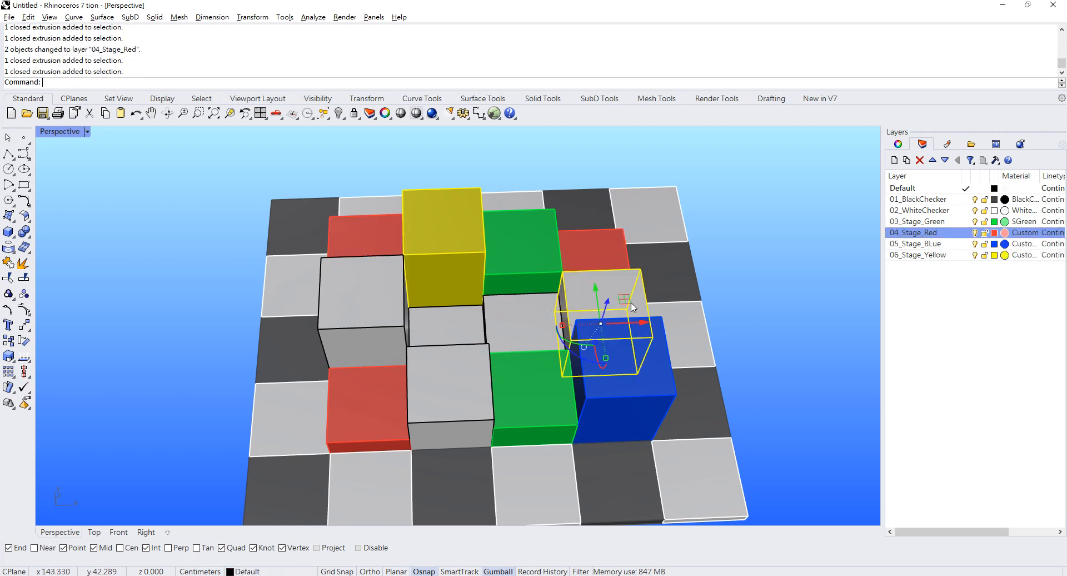
click(931, 256)
right_click(932, 261)
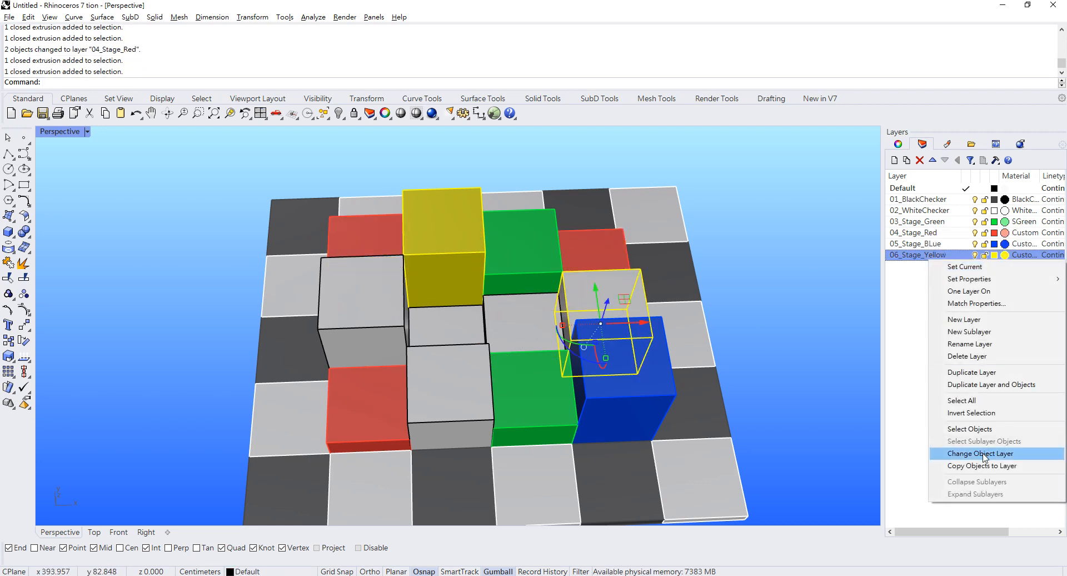
click(978, 445)
Move the tall middle-row left block, the grey block behind the front green one and the grey front-row block to the 05_Stage_BLue layer.
click(466, 334)
shift+click(450, 405)
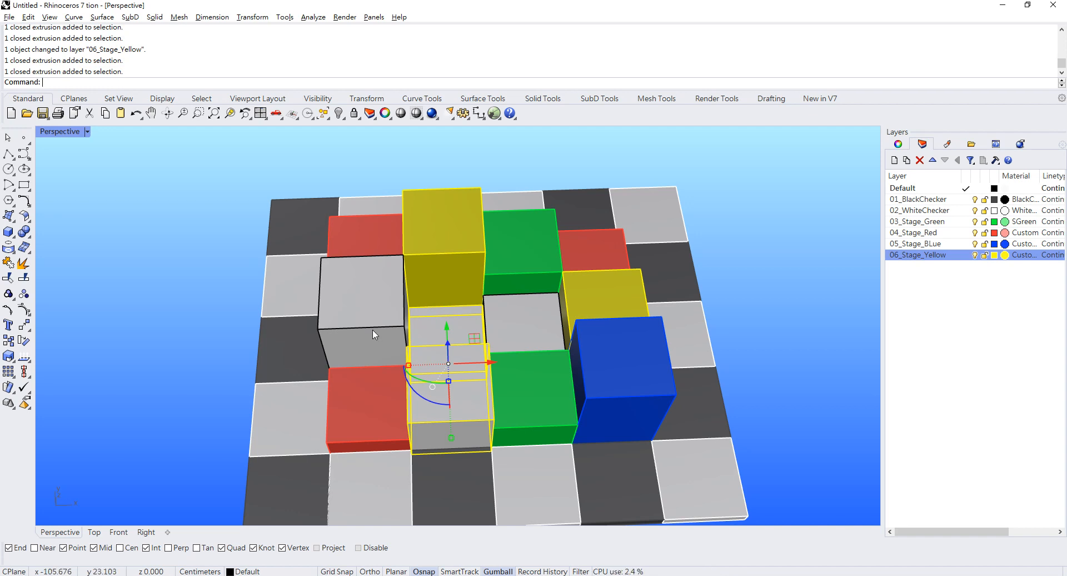
shift+click(373, 314)
shift+click(538, 315)
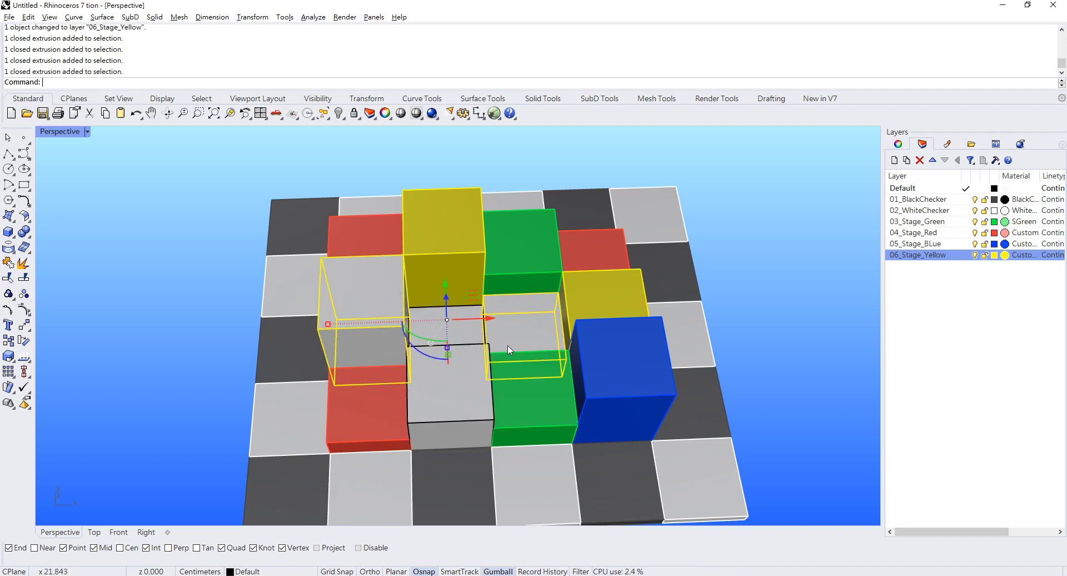
shift+click(465, 416)
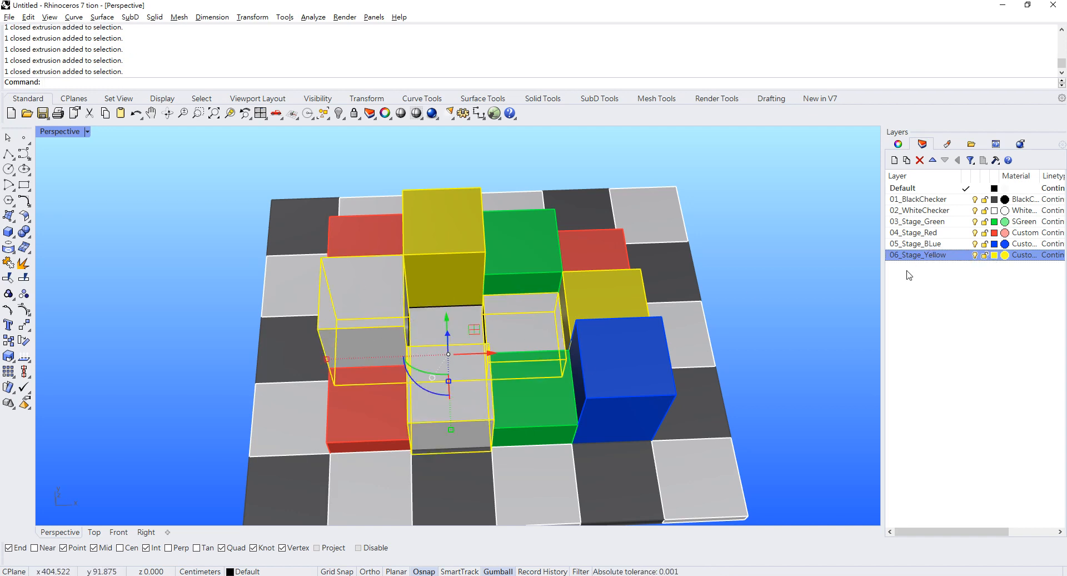
right_click(921, 247)
click(956, 465)
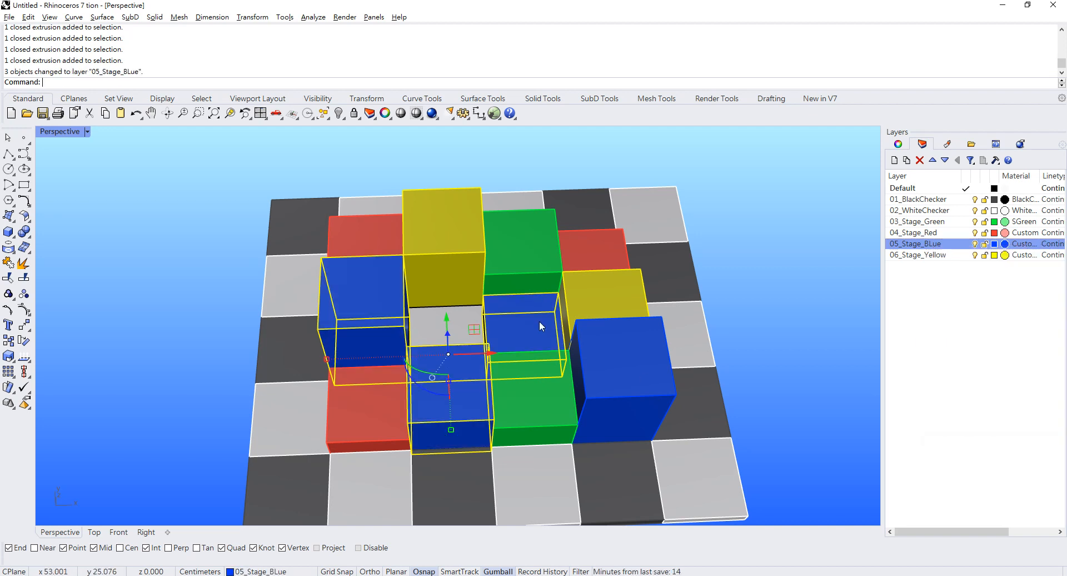
Select the last grey block, in front of the tall yellow block, for its layer assignment.
click(463, 323)
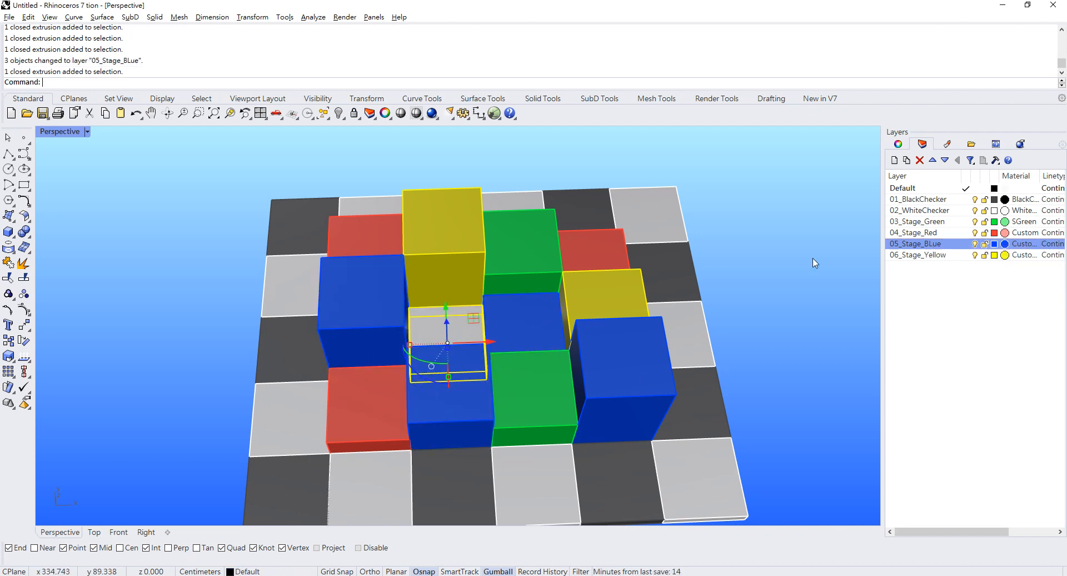
Move the selected block behind the front blue block to the 04_Stage_Red layer and deselect it.
right_click(934, 235)
click(955, 429)
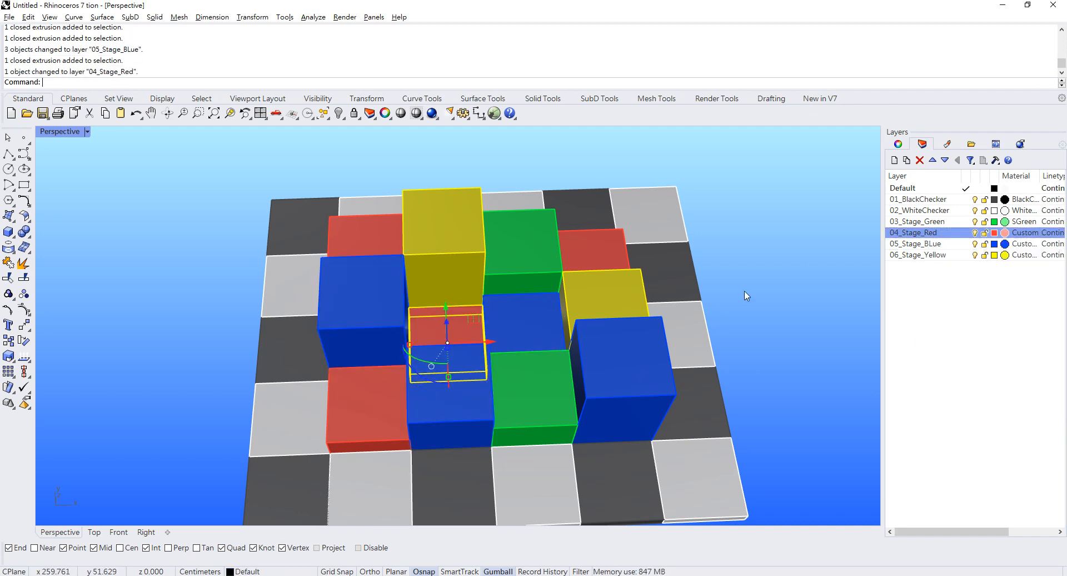
key(Escape)
Set the perspective viewport to Rendered display and examine the transparent materials of the coloured stage blocks from several angles.
scroll(741, 286, down, 3)
right_drag(742, 286, 750, 256)
scroll(732, 255, up, 5)
scroll(734, 255, down, 3)
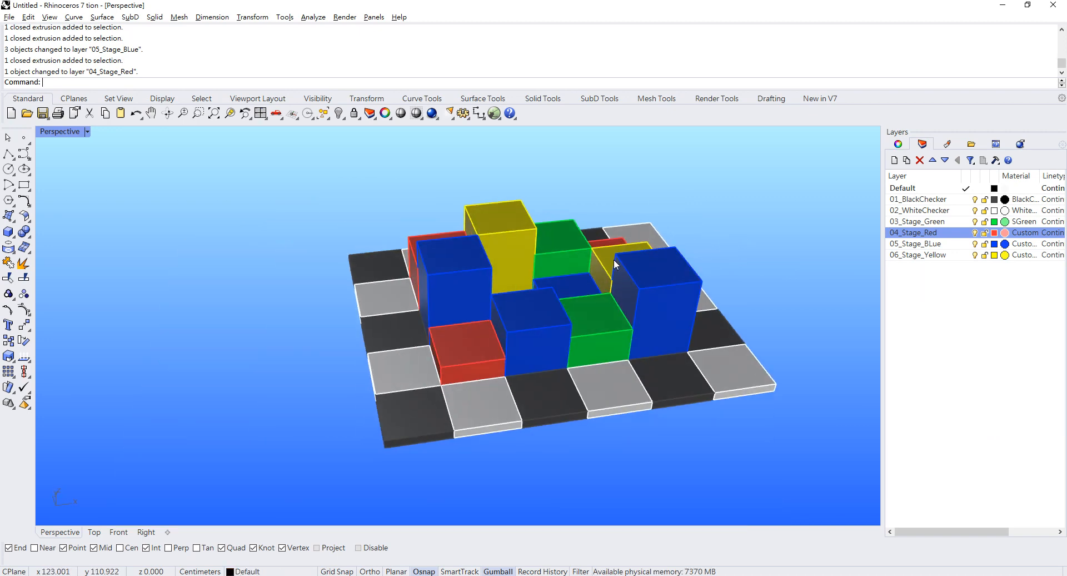
click(87, 132)
click(72, 198)
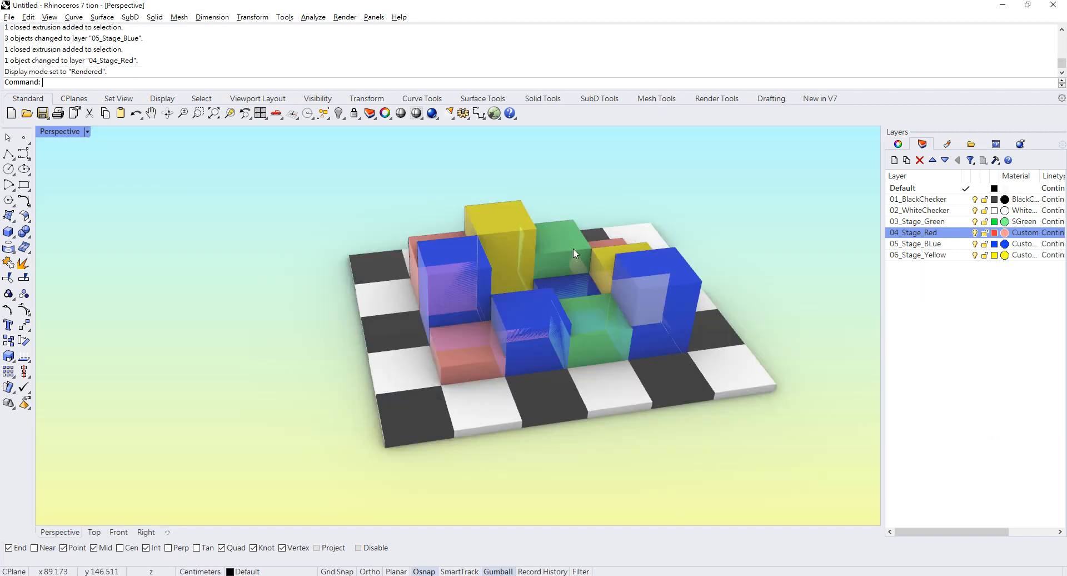
scroll(630, 254, up, 3)
right_drag(630, 255, 622, 295)
scroll(639, 234, up, 2)
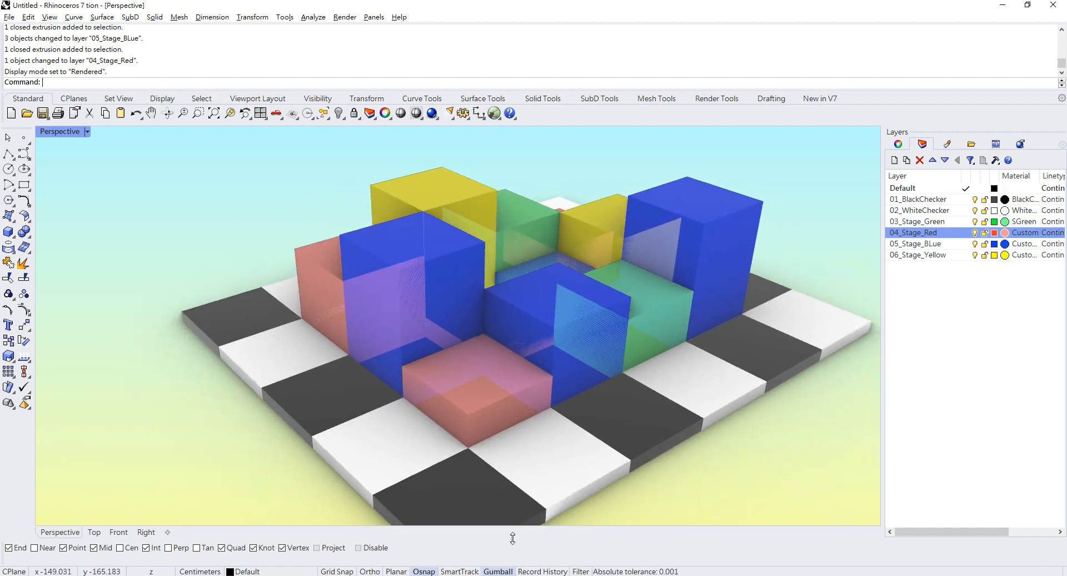
scroll(589, 317, down, 3)
right_drag(698, 265, 667, 273)
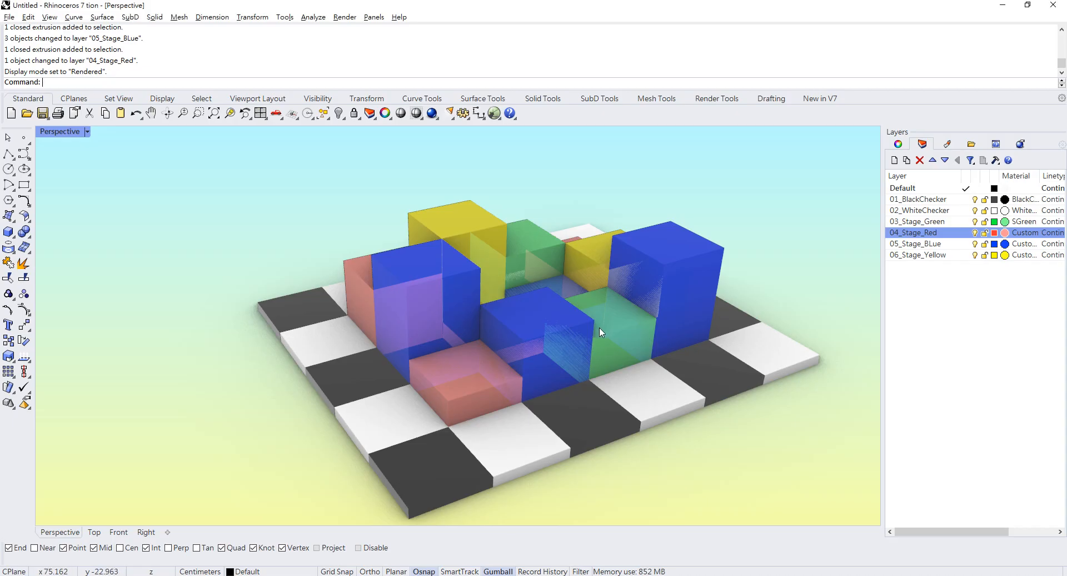
scroll(722, 279, up, 5)
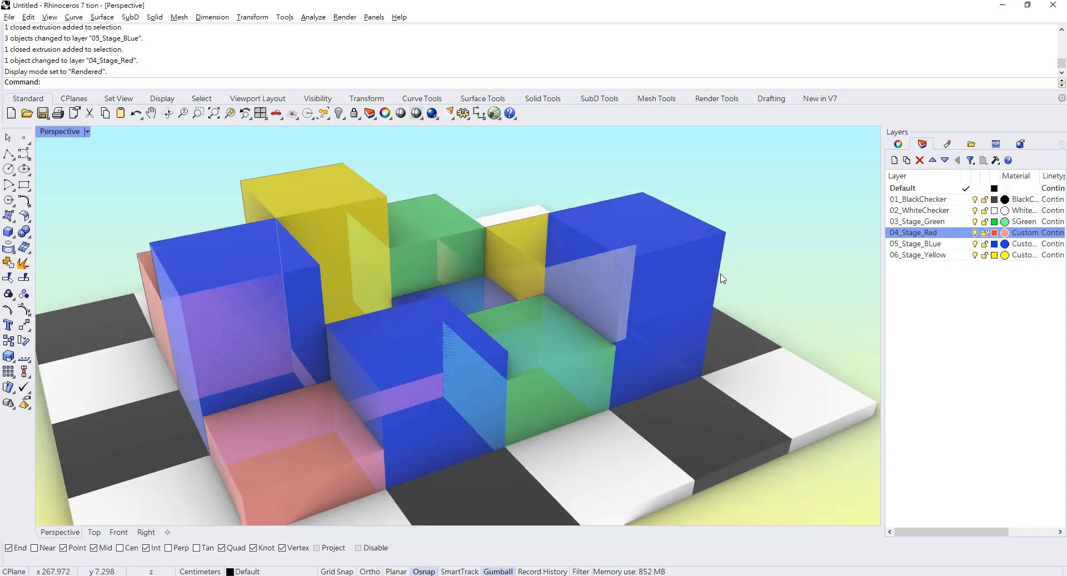
In Shaded display, offset the tall blue corner block's surfaces inward with OffsetSrf at distance 3, Solid=Yes.
click(683, 236)
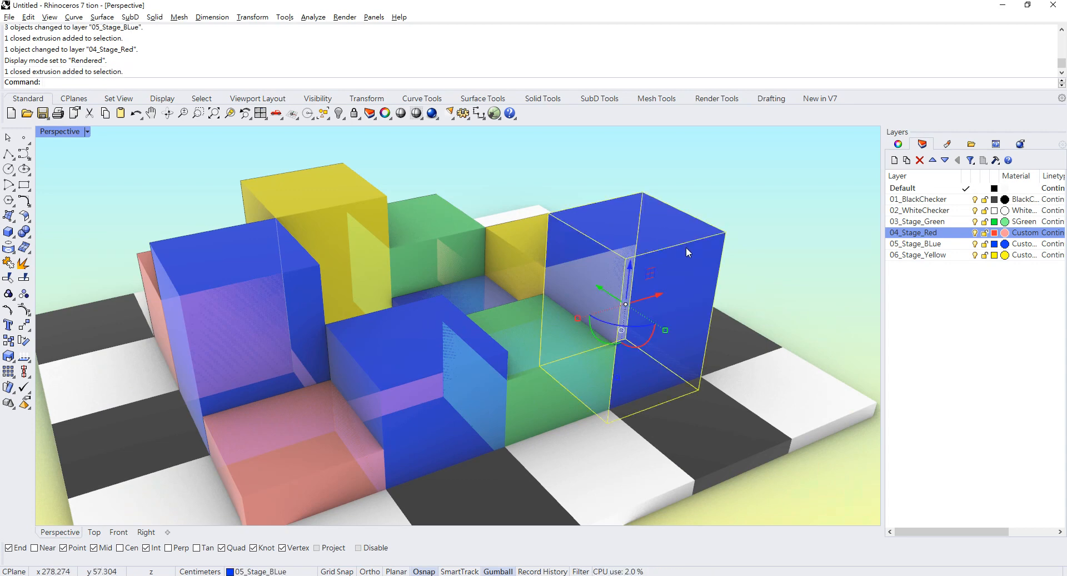
click(87, 131)
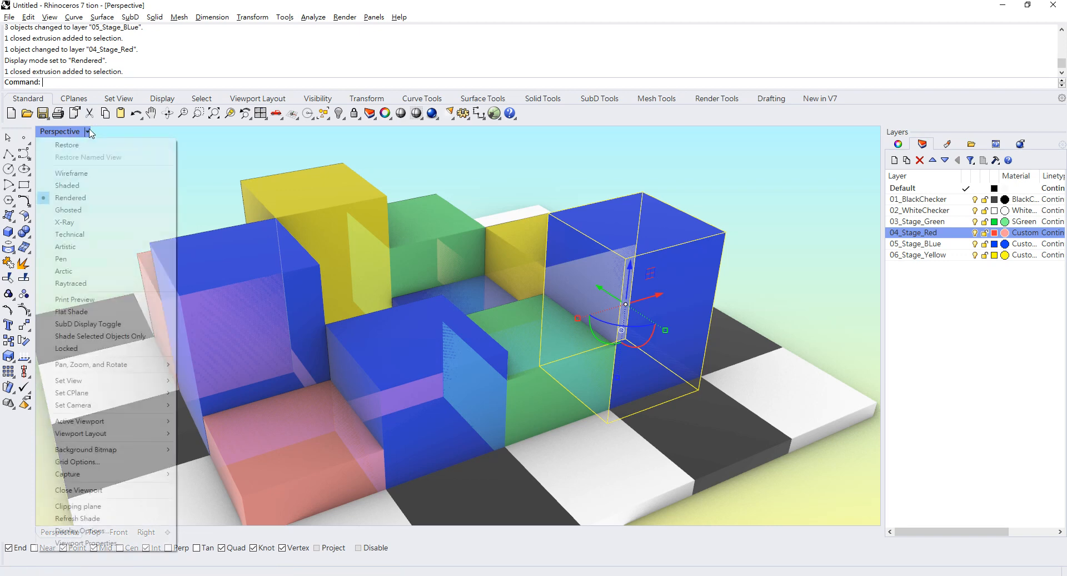
click(66, 185)
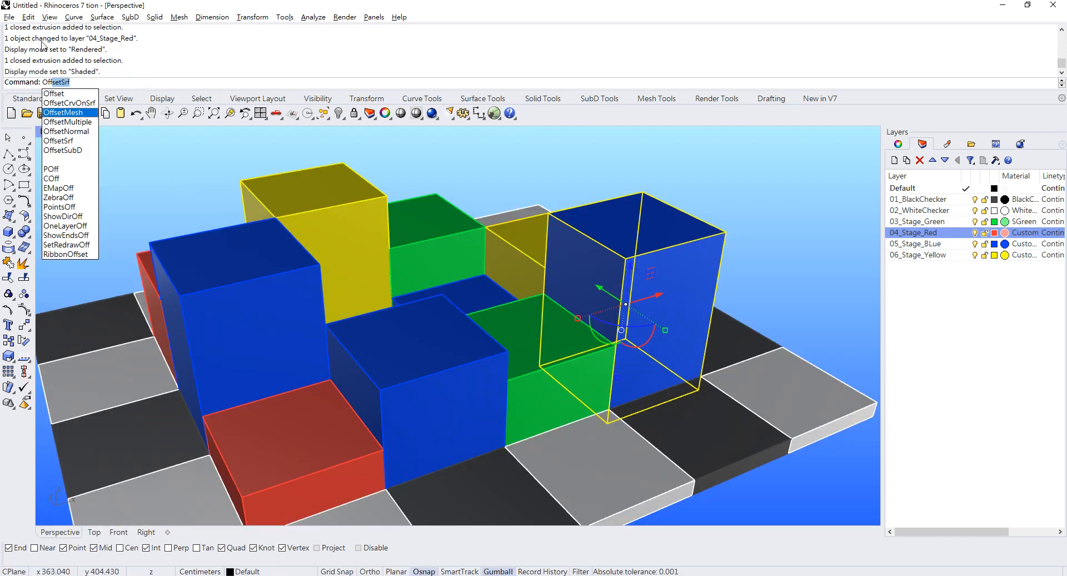
key(Return)
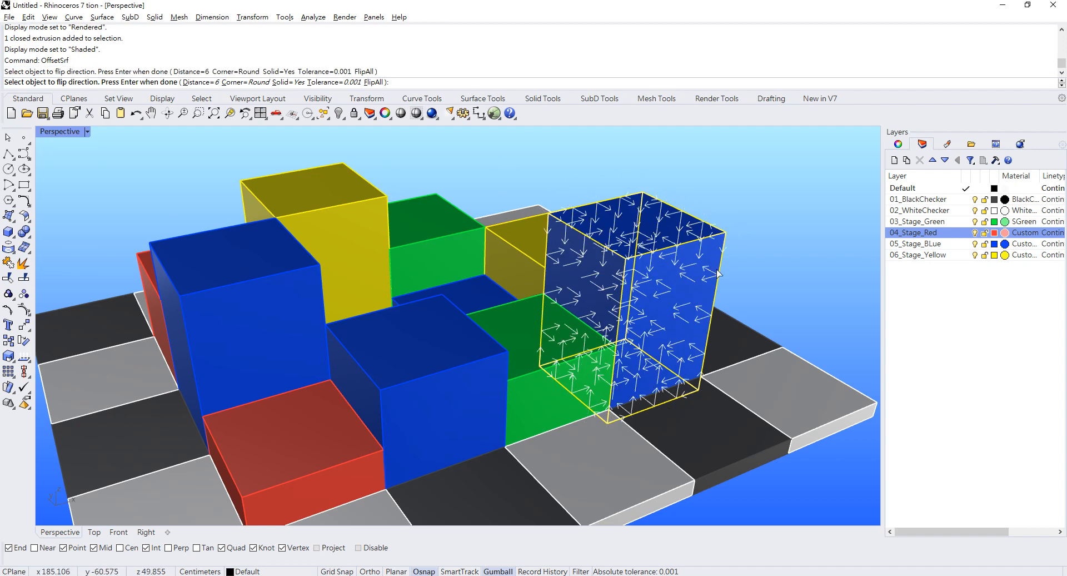
scroll(717, 273, down, 1)
scroll(707, 302, up, 5)
scroll(686, 302, down, 4)
scroll(685, 302, up, 2)
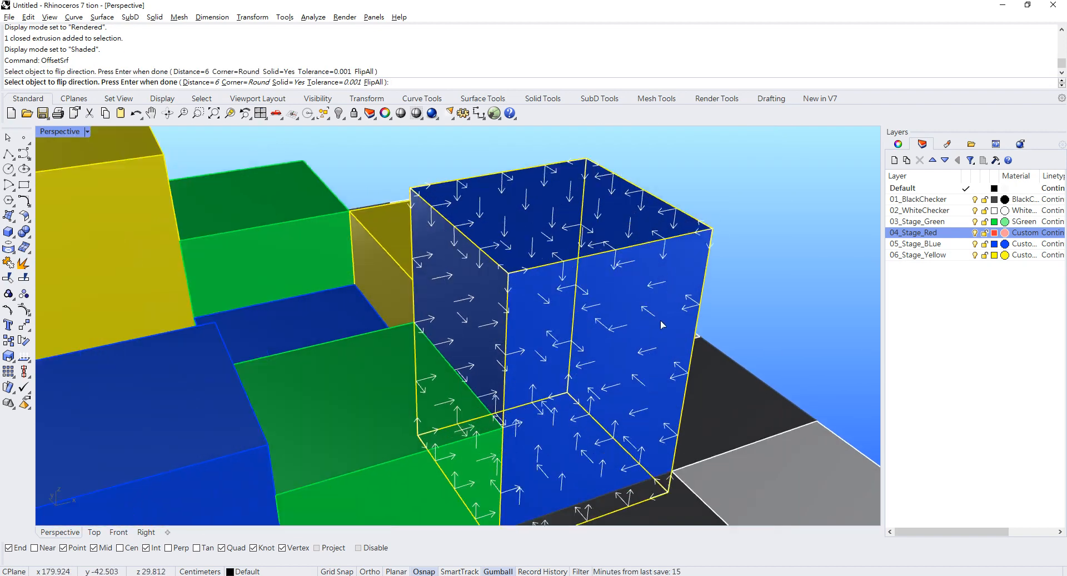
click(201, 82)
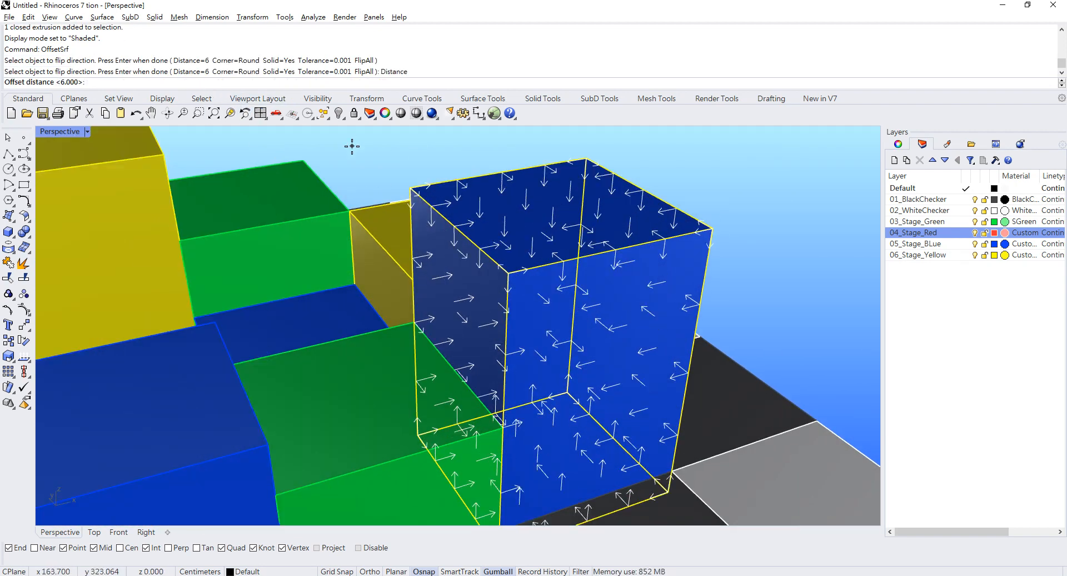
text(3)
key(Return)
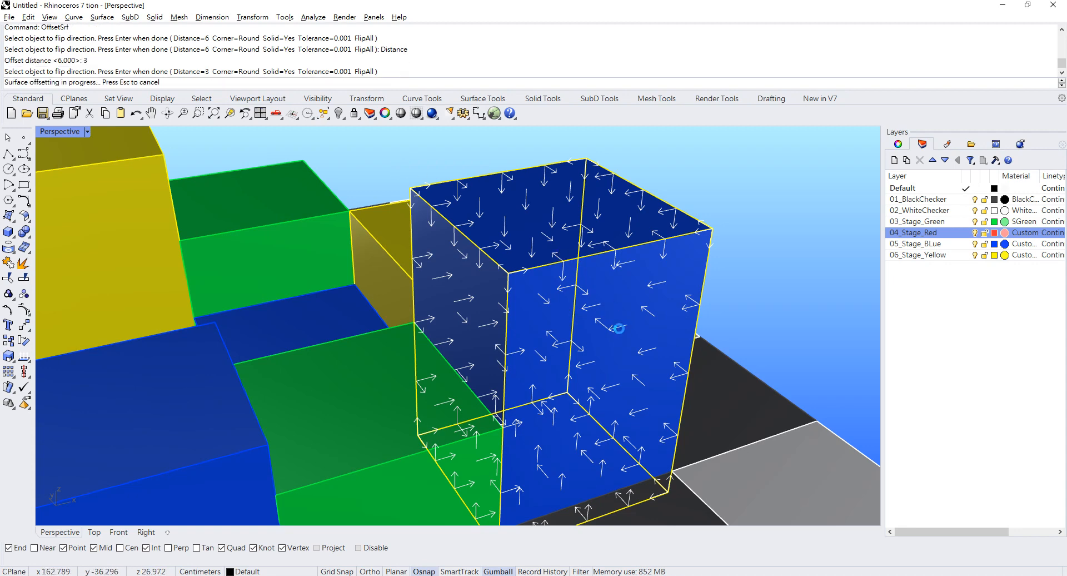
key(Return)
Switch the viewport back to Rendered display and hide the outer shell of the tall blue corner block.
scroll(179, 168, down, 3)
scroll(568, 254, up, 2)
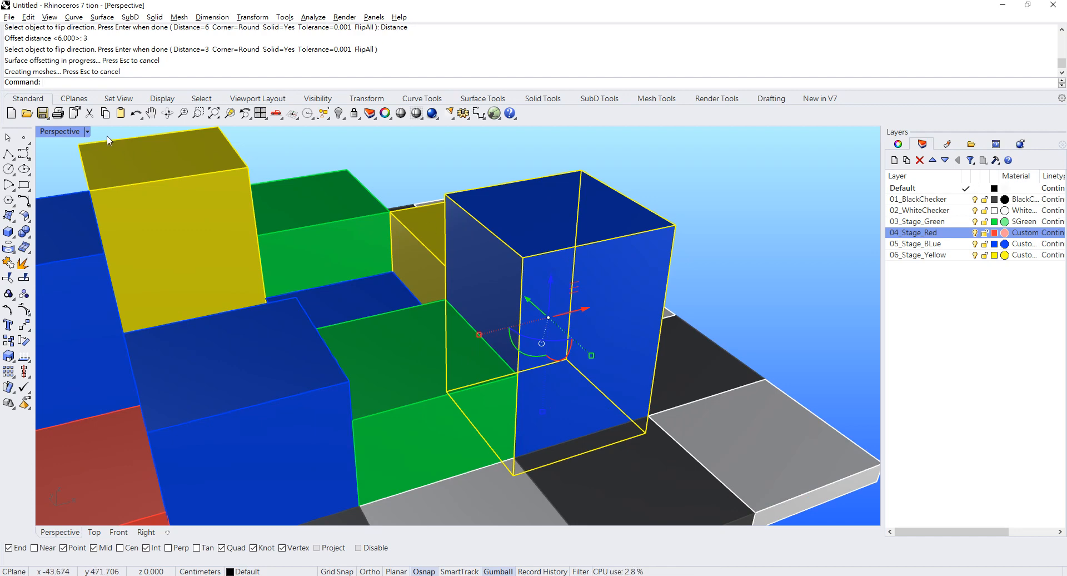
click(88, 132)
click(105, 195)
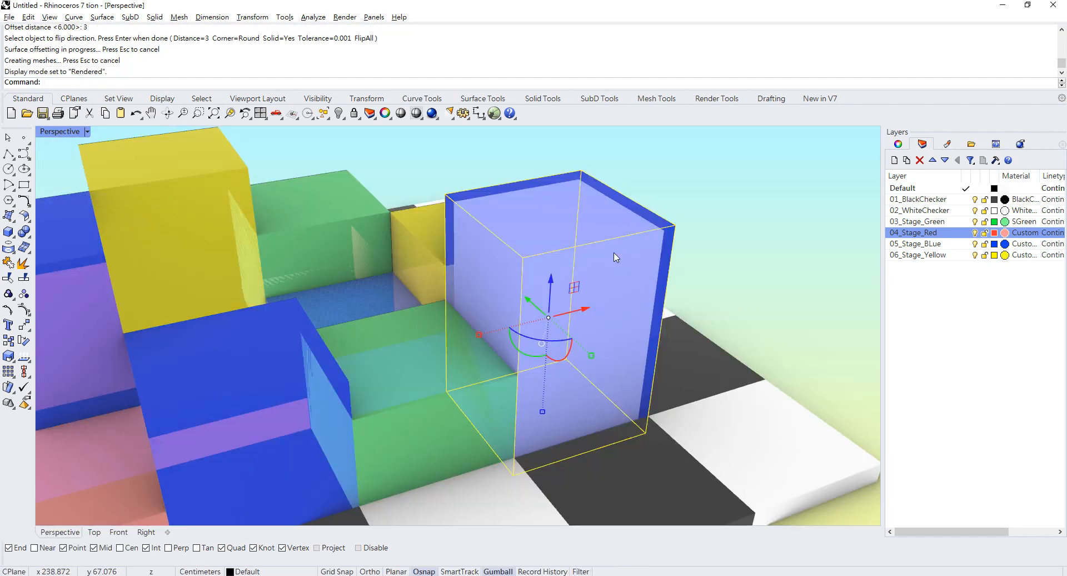
key(Escape)
click(651, 255)
click(603, 217)
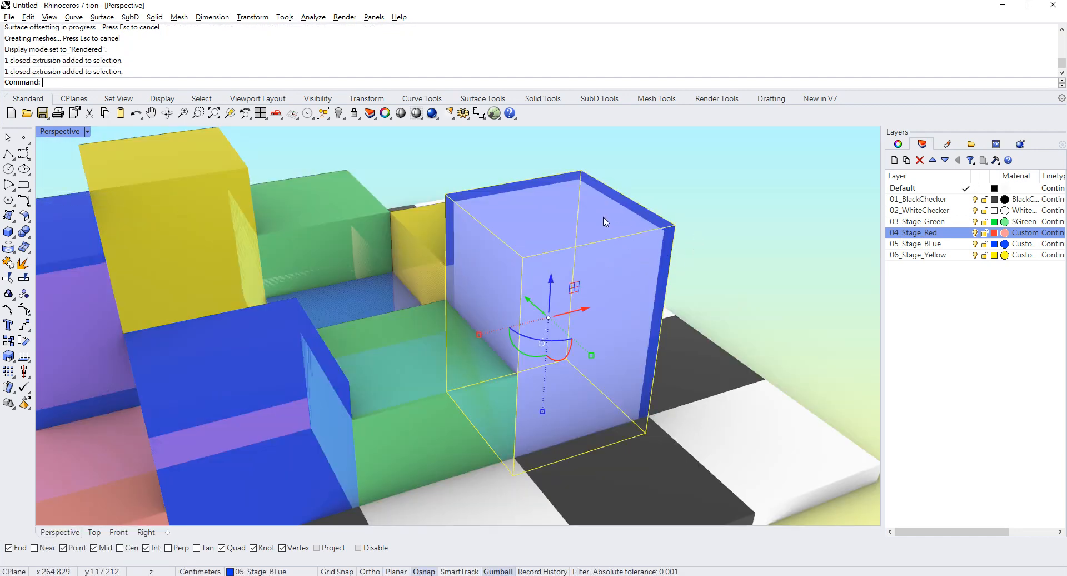
key(ctrl+h)
Select the inner offset solid of the tall corner block and move it to the 05_Stage_BLue layer.
click(615, 239)
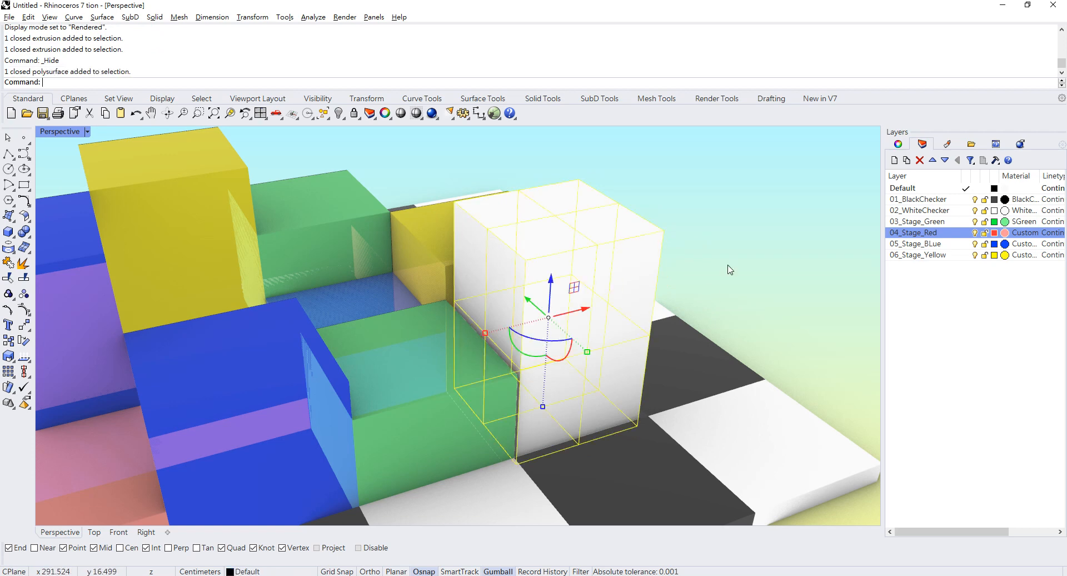
click(937, 248)
right_click(936, 247)
click(958, 439)
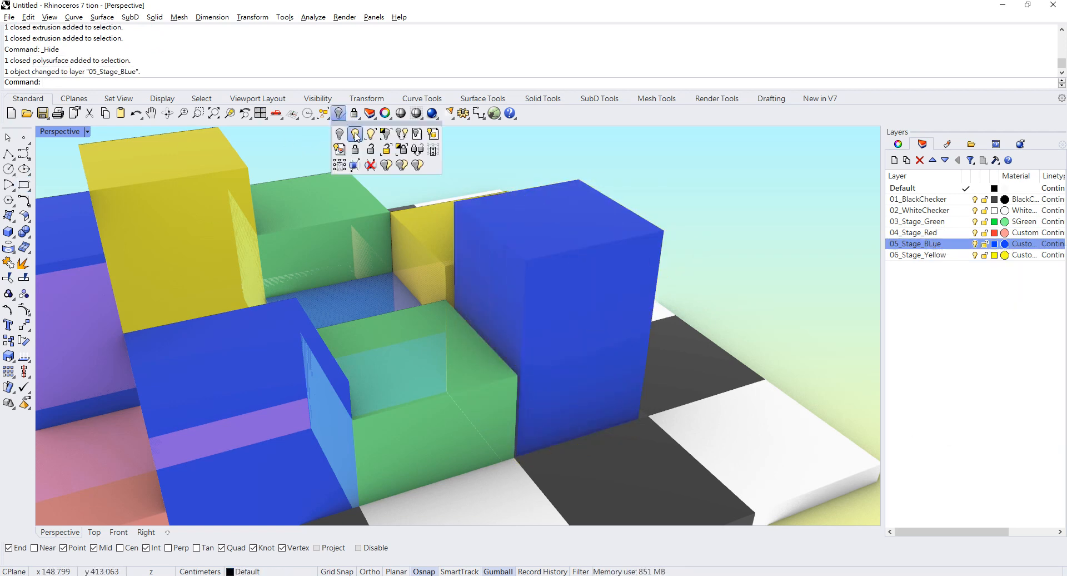
Show the hidden outer block again and inspect the double-walled blue corner block in the rendered view.
click(340, 114)
scroll(722, 214, down, 10)
scroll(672, 214, up, 8)
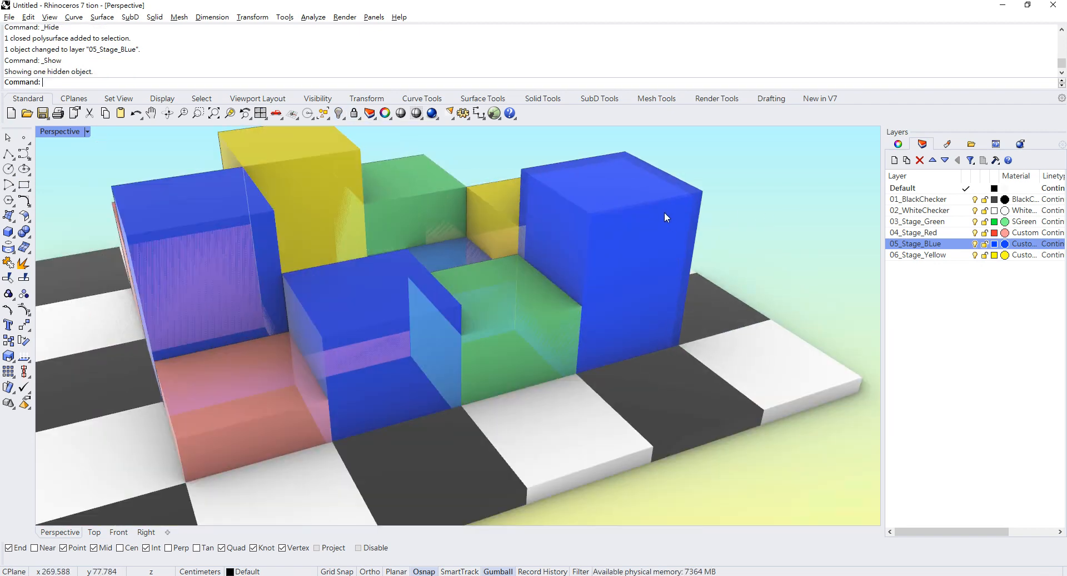
right_drag(629, 222, 652, 226)
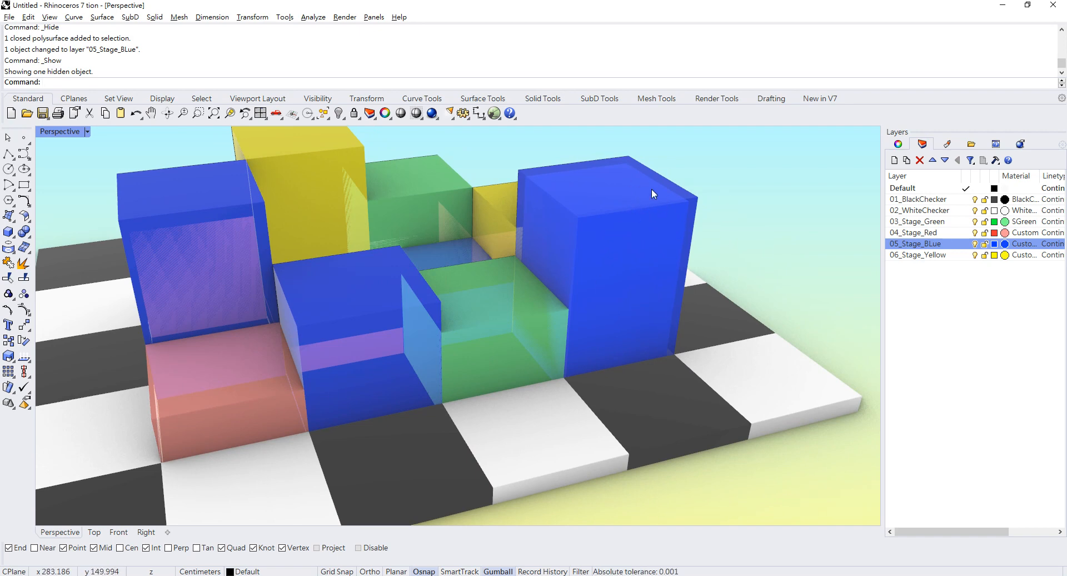
Undo the showing, the layer change, the hiding and the surface offset of the tall blue corner block.
key(ctrl+z)
key(ctrl+z)
key(ctrl+z)
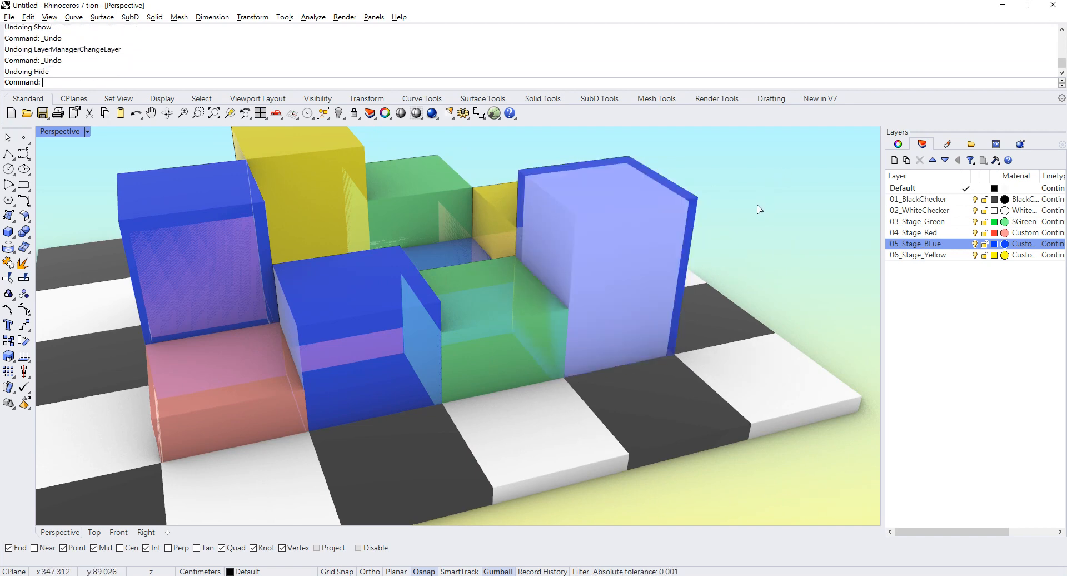
key(ctrl+z)
Set the perspective viewport's display mode to Shaded with the whole checkerboard in view.
scroll(586, 235, down, 5)
right_drag(587, 236, 644, 287)
click(88, 131)
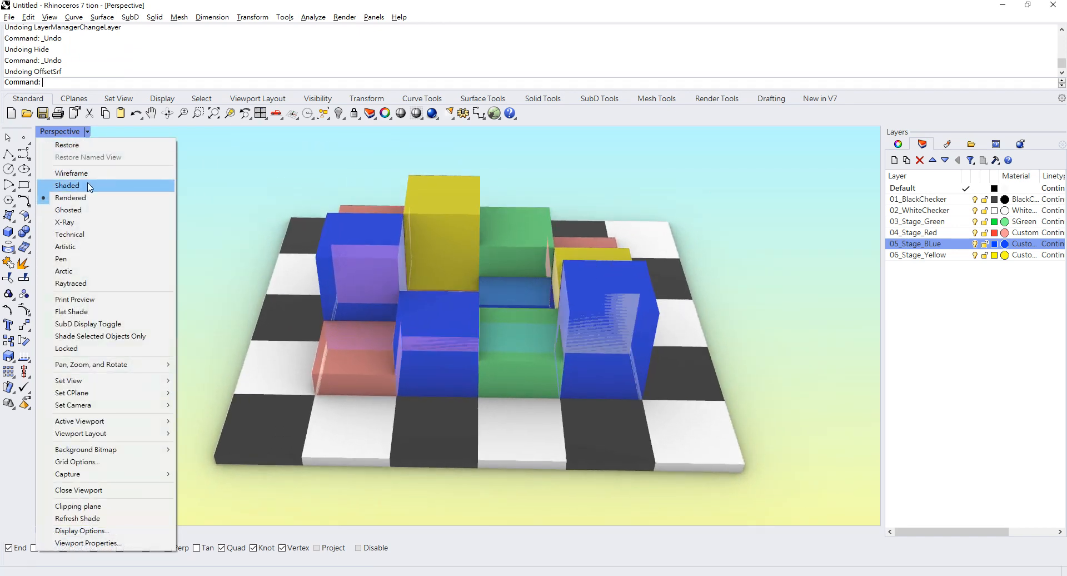
click(92, 184)
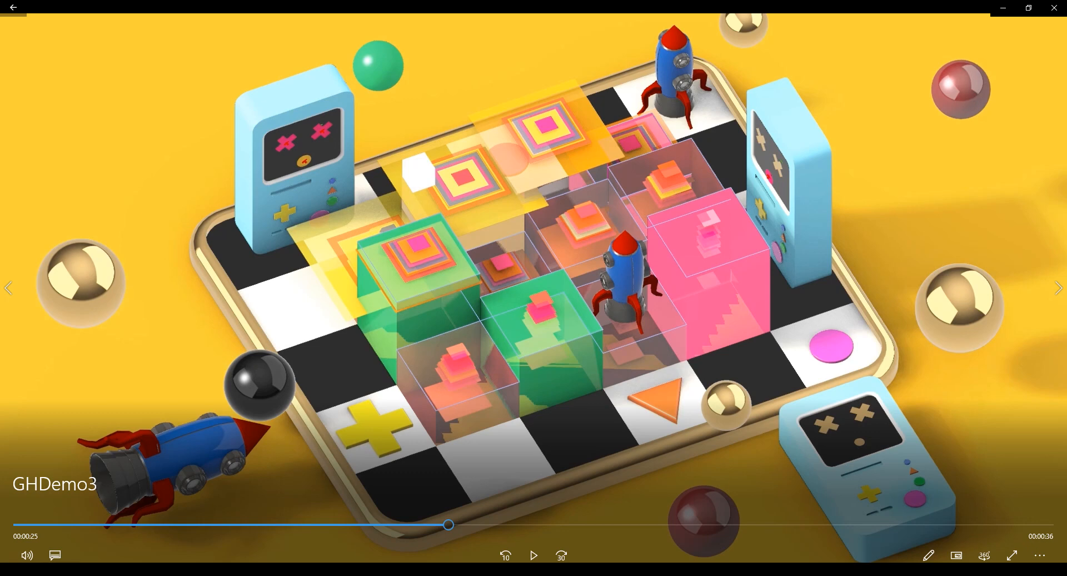
Return from the reference video to Rhinoceros and draw a rectangle between the checkerboard's opposite outer bottom corners at z 0.
mouse_move(422, 575)
click(422, 542)
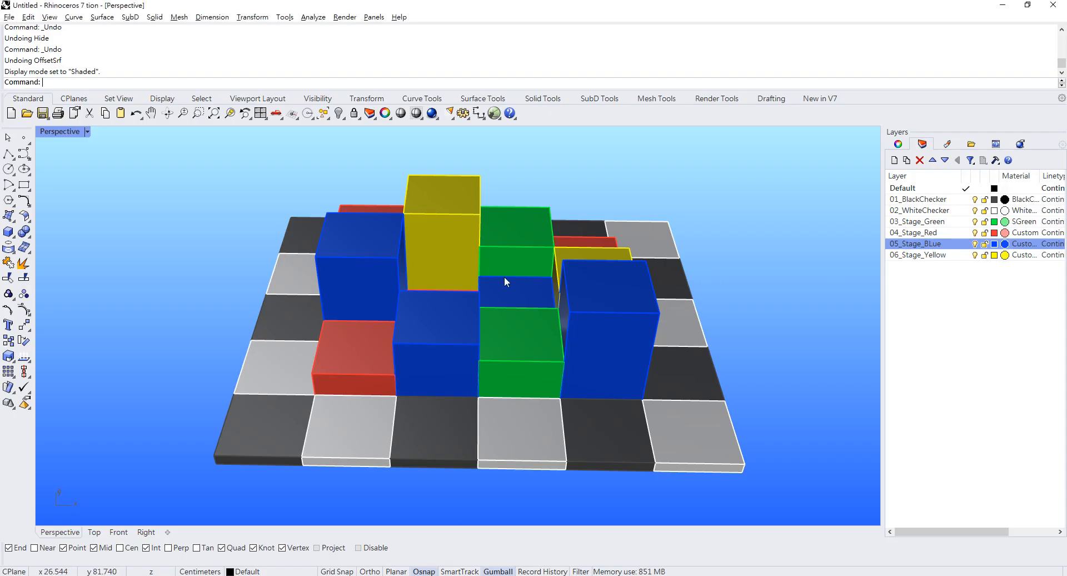
right_drag(502, 281, 59, 183)
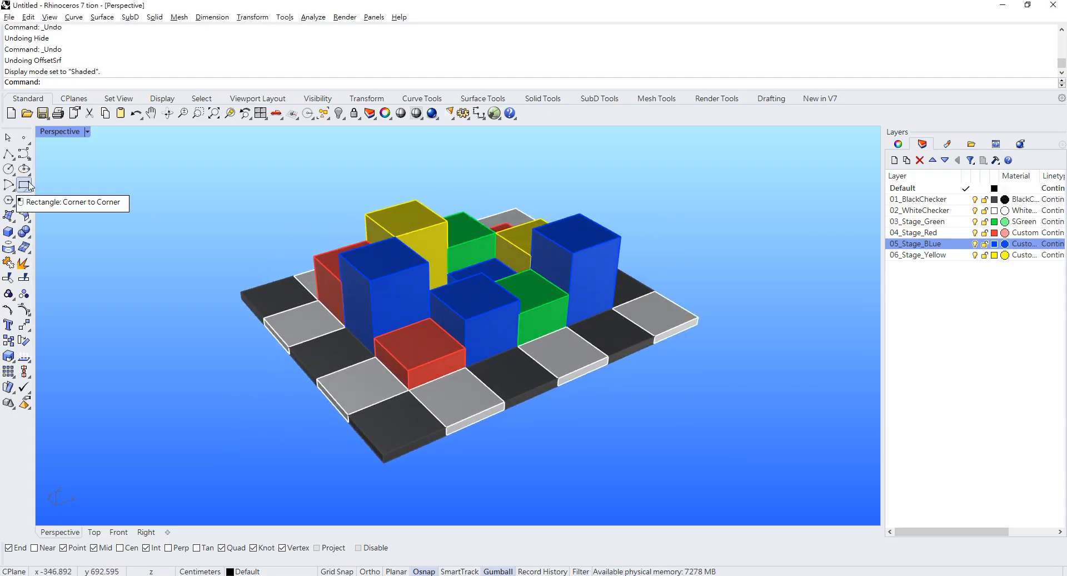
shift+right_drag(282, 276, 459, 288)
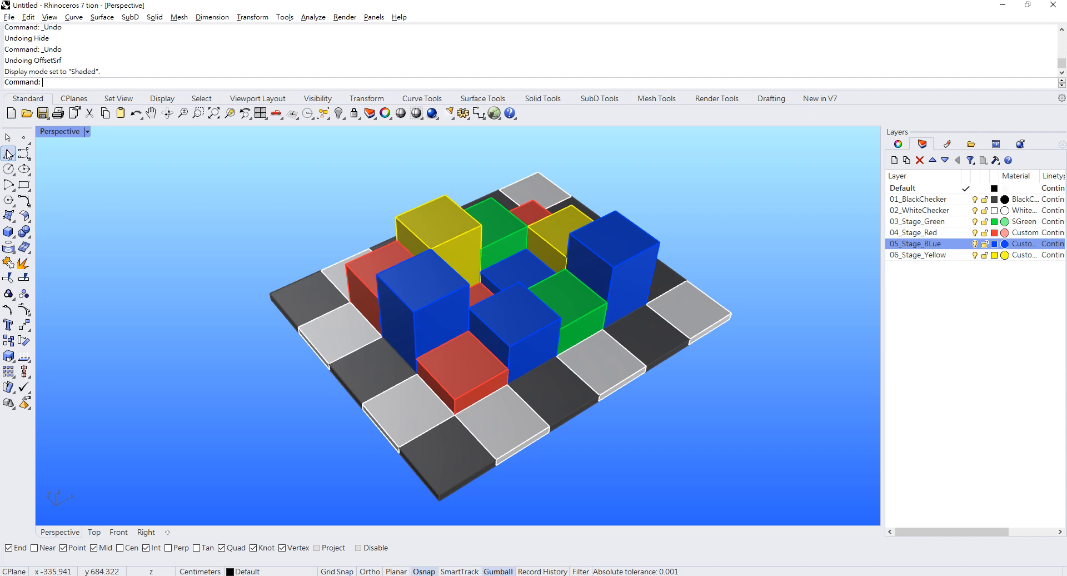
click(24, 186)
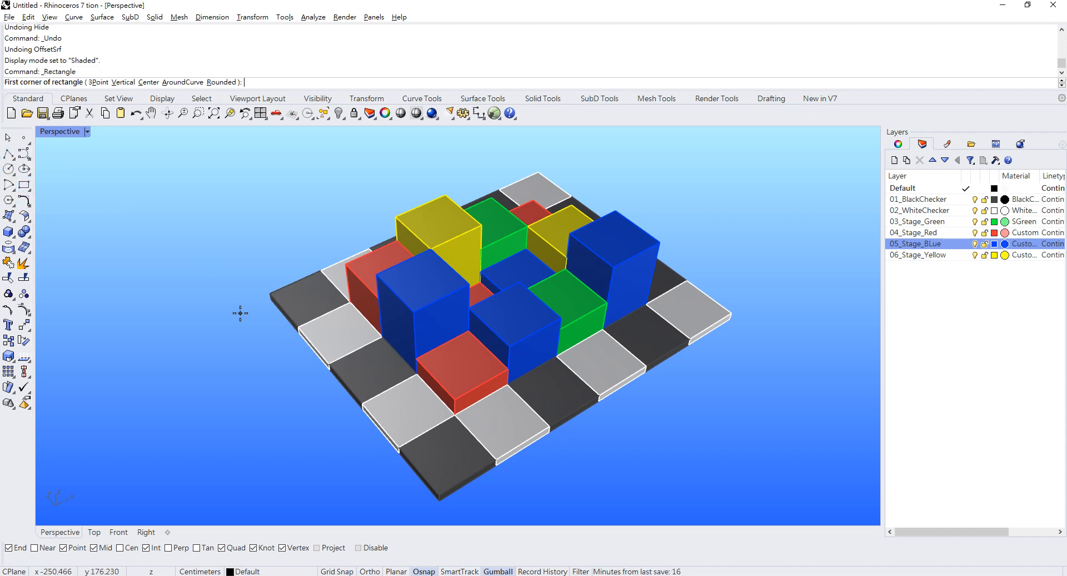
click(268, 304)
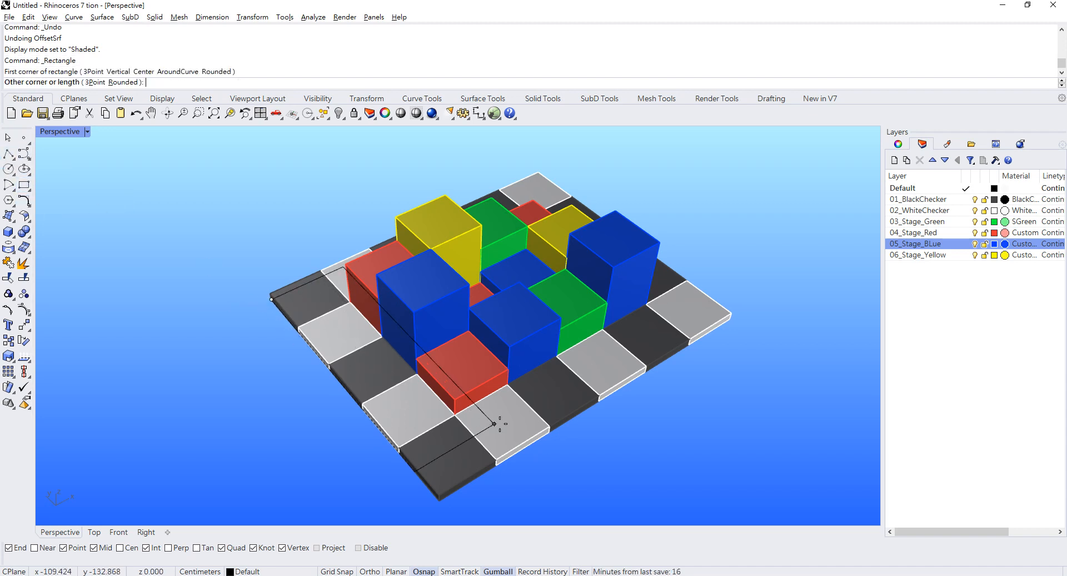
click(739, 326)
Draw a second rectangle around the checkerboard at z 5, between midpoints of opposite vertical corner edges, and select it.
scroll(255, 287, up, 10)
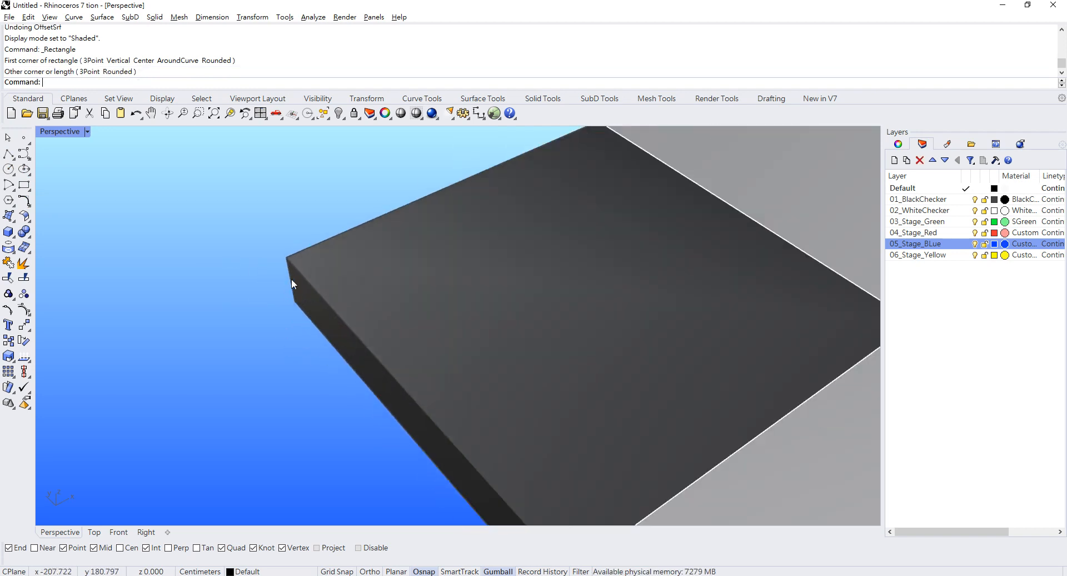
key(Return)
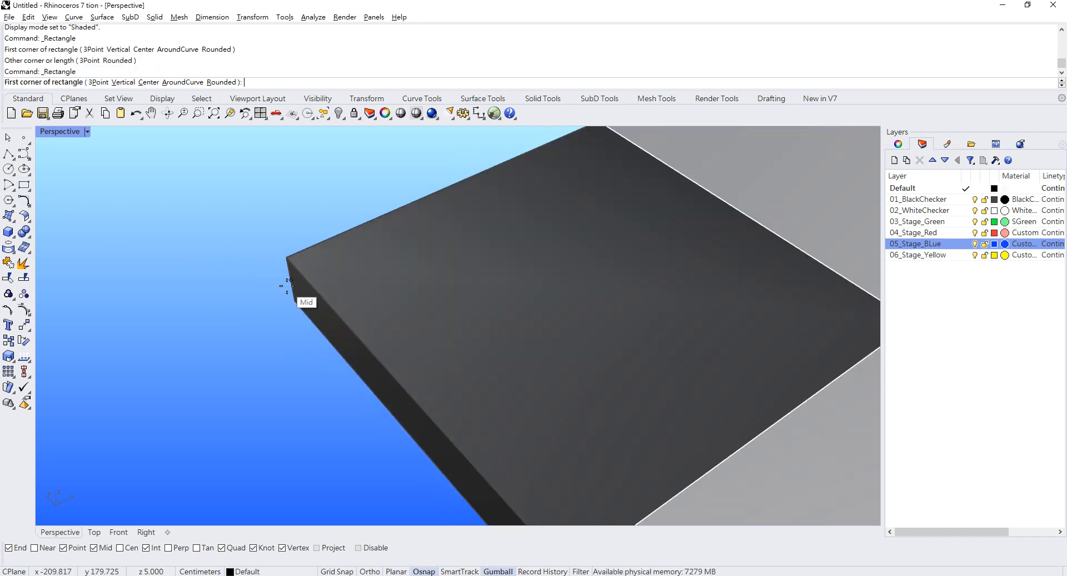
click(287, 286)
scroll(155, 294, down, 10)
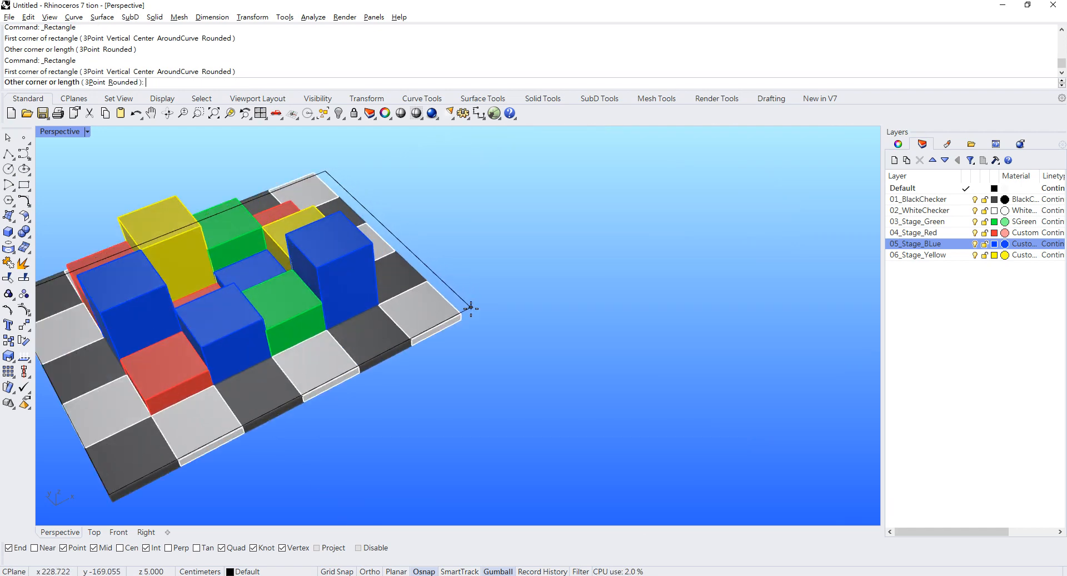
scroll(471, 308, up, 10)
click(406, 340)
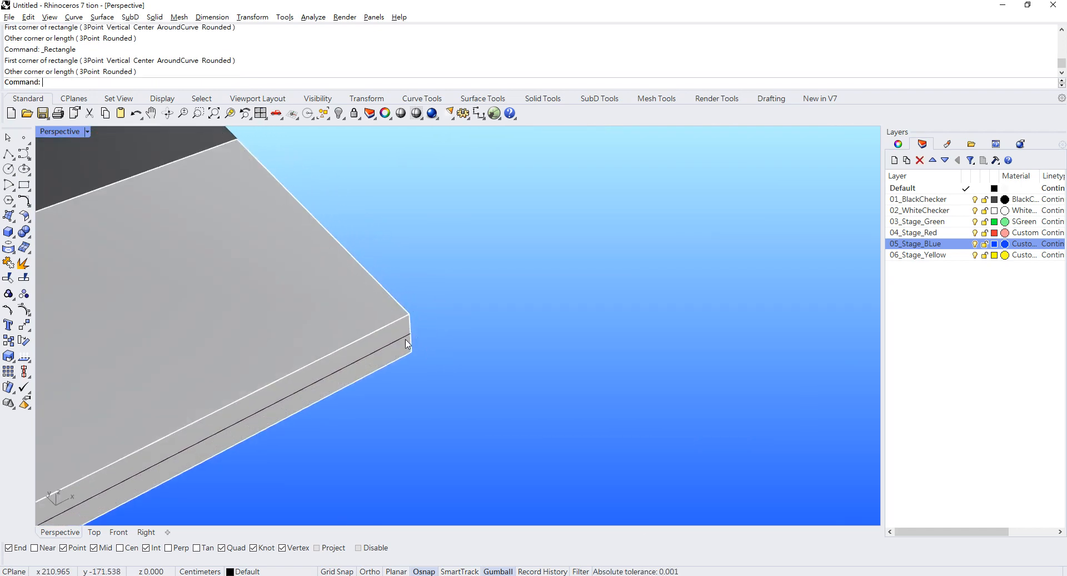
click(406, 340)
Add a linear dimension along the top edge of the low red block near the front corner, placing it outside the checkerboard.
scroll(475, 303, down, 10)
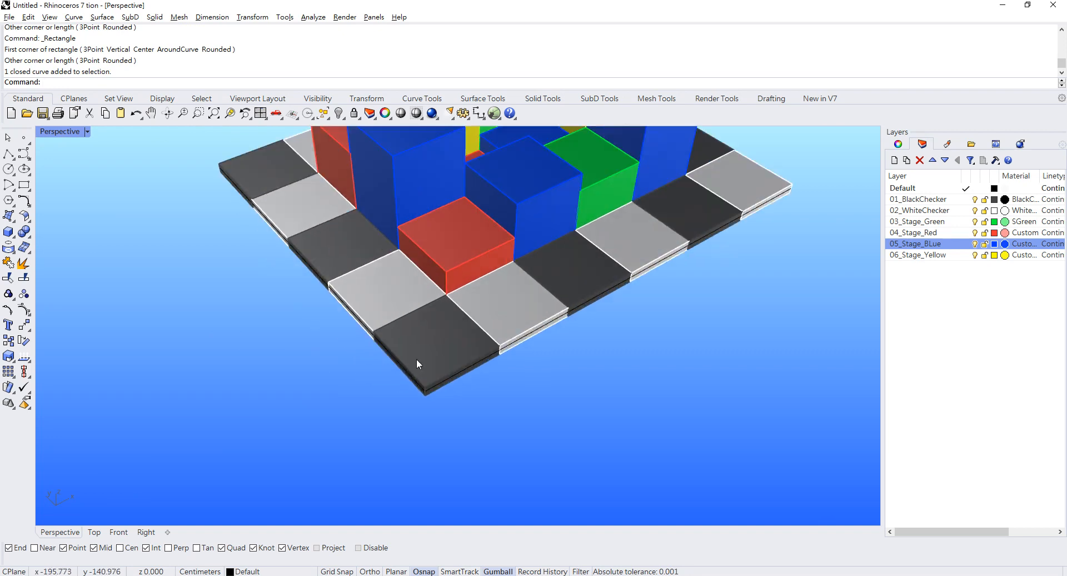
scroll(428, 342, up, 3)
click(211, 16)
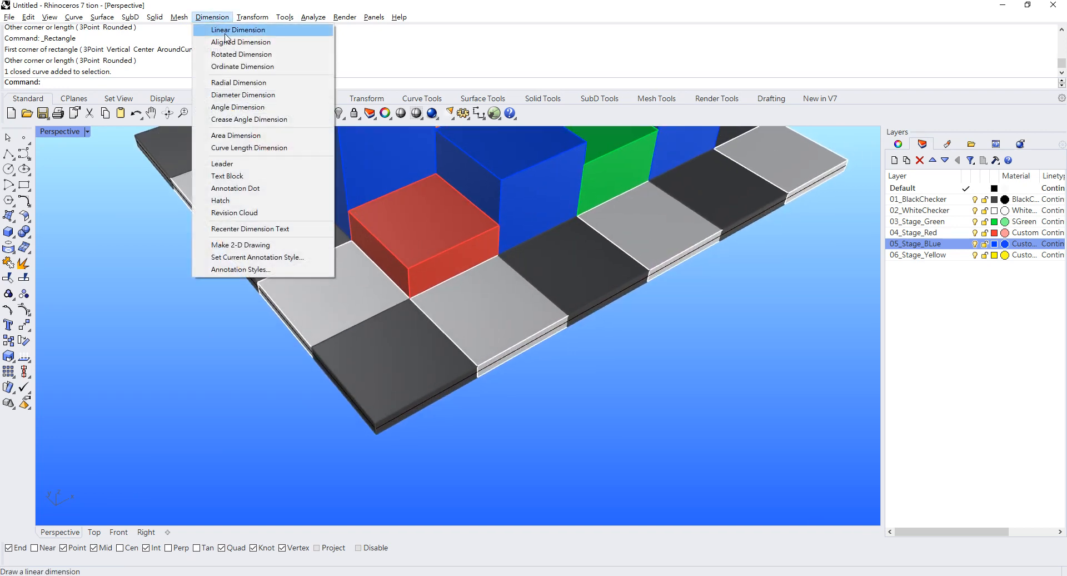
click(225, 30)
click(409, 269)
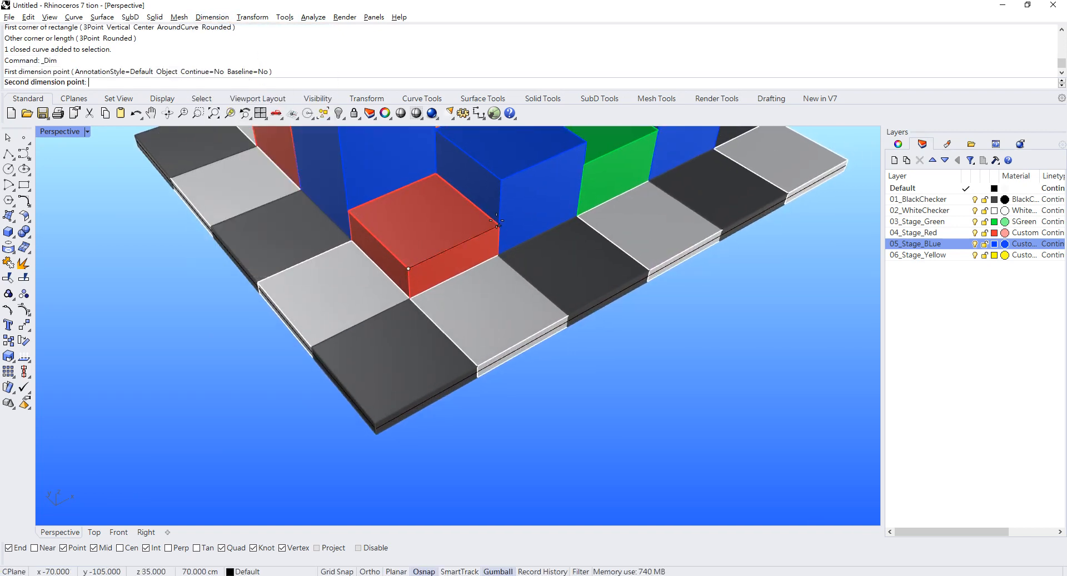
click(498, 223)
click(704, 349)
scroll(672, 404, down, 3)
scroll(668, 405, up, 12)
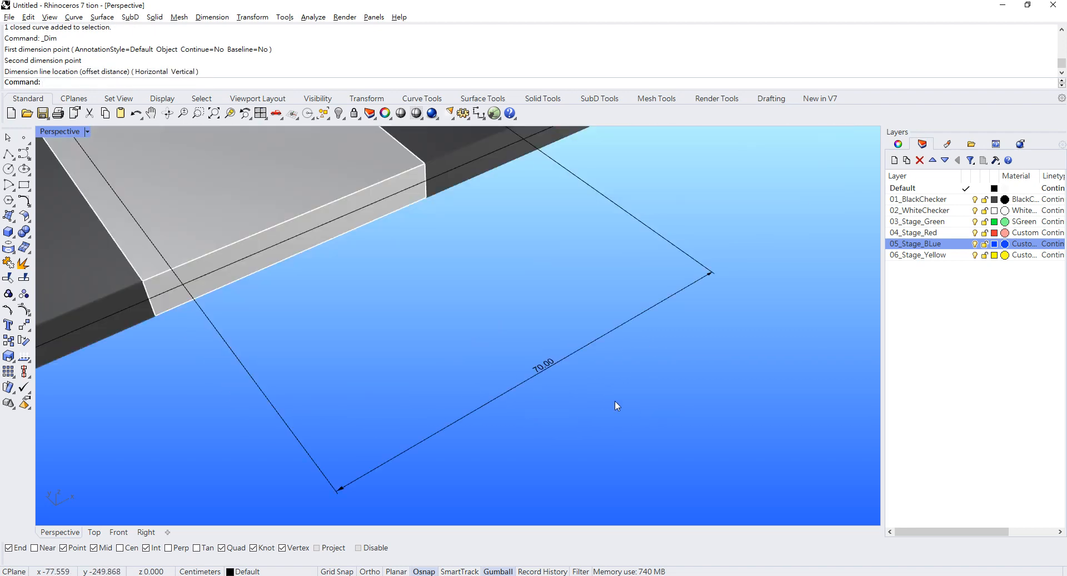
scroll(613, 401, down, 4)
shift+right_drag(578, 387, 456, 348)
scroll(455, 349, down, 3)
scroll(296, 221, up, 5)
Add a vertical linear dimension for the checkerboard's thickness at its outer corner, placing the dimension line in the Front viewport.
click(325, 232)
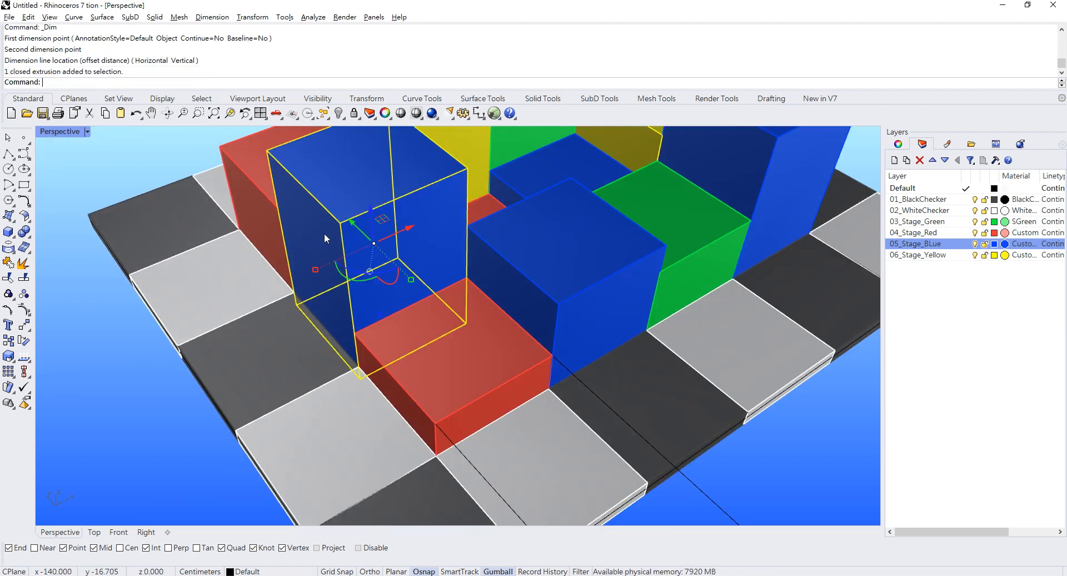
right_drag(294, 444, 323, 343)
scroll(223, 296, up, 6)
shift+right_drag(223, 295, 149, 221)
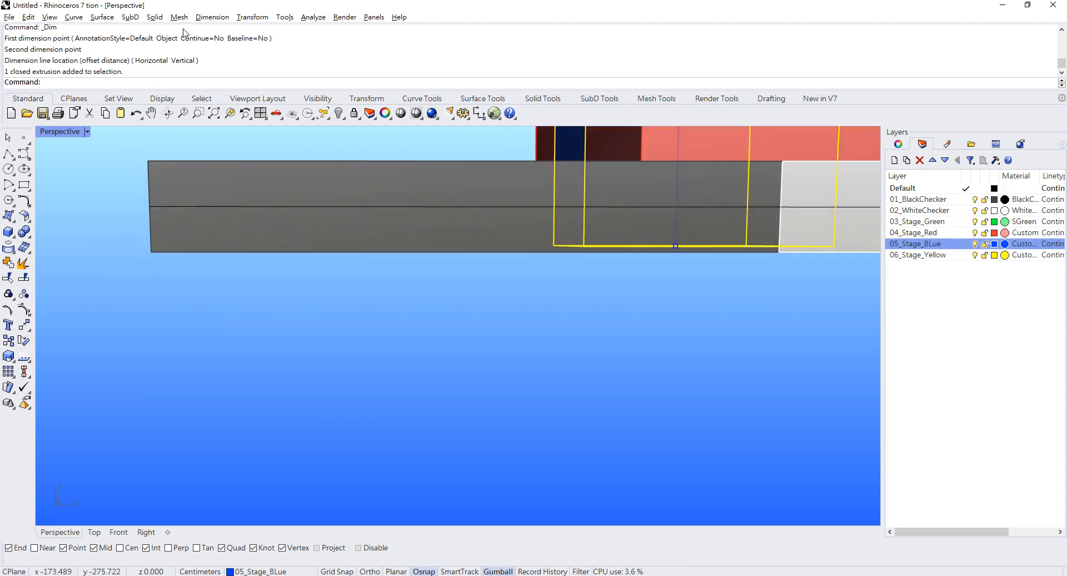
click(211, 17)
click(231, 31)
click(148, 161)
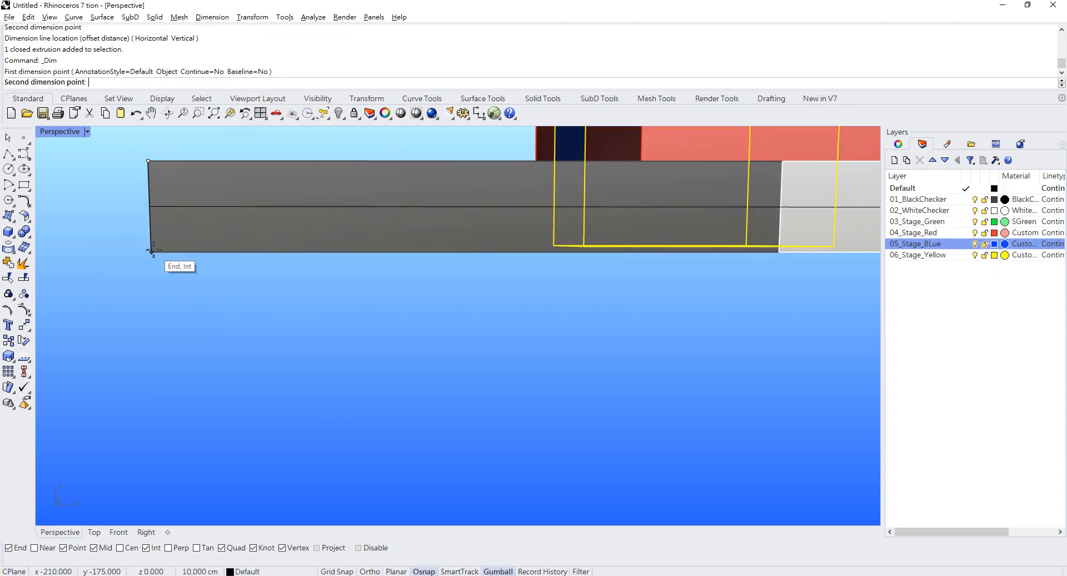
click(152, 251)
double_click(47, 132)
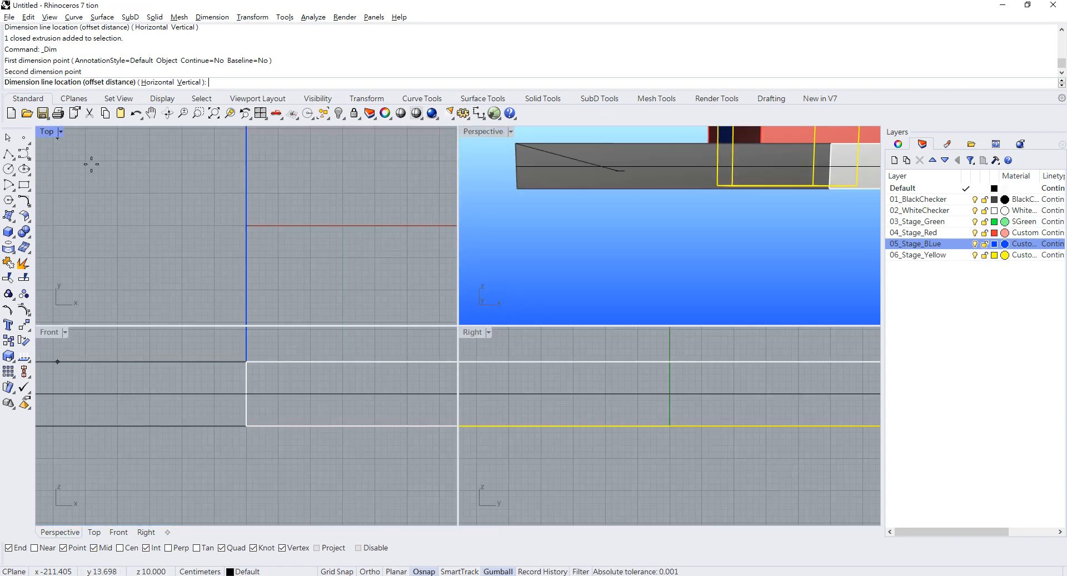
click(244, 409)
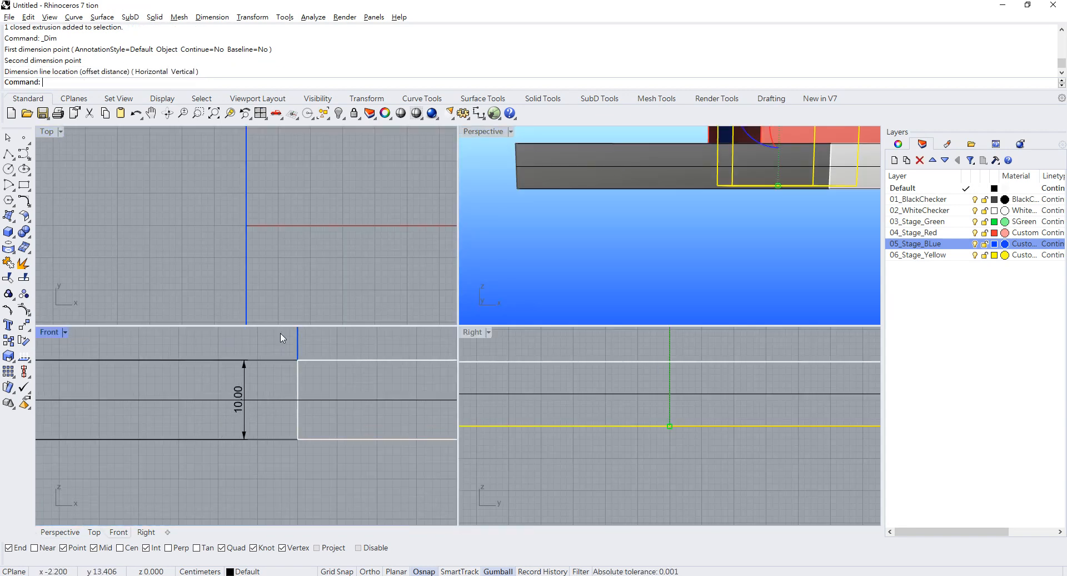
Maximize the perspective viewport and delete the two linear dimensions of the red block and the board thickness.
double_click(479, 132)
scroll(418, 222, down, 5)
right_drag(418, 222, 433, 274)
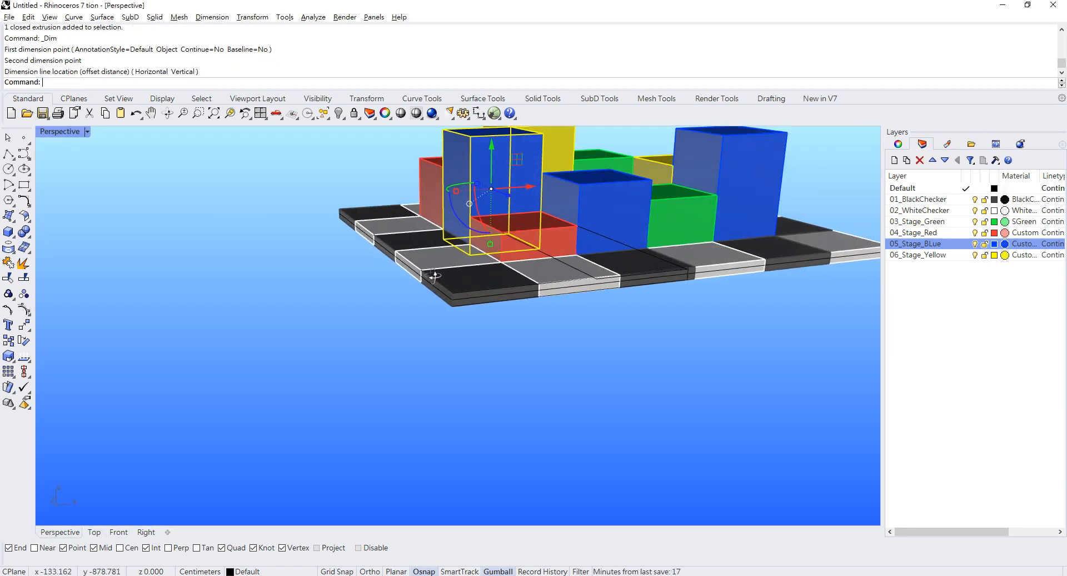
scroll(367, 265, up, 5)
scroll(367, 270, down, 5)
scroll(489, 355, up, 5)
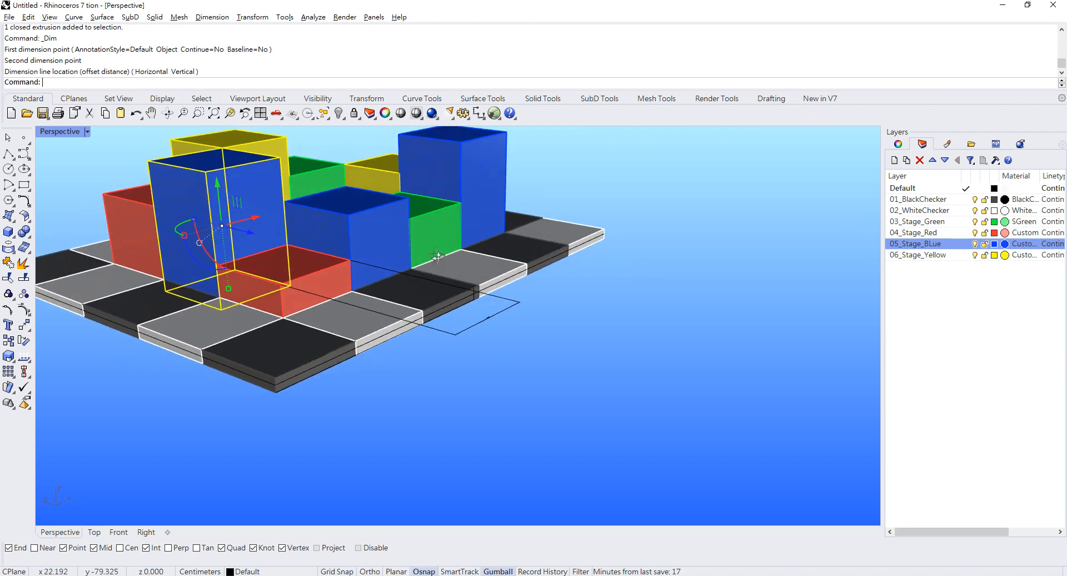
click(496, 337)
shift+right_drag(547, 266, 566, 323)
scroll(515, 392, up, 8)
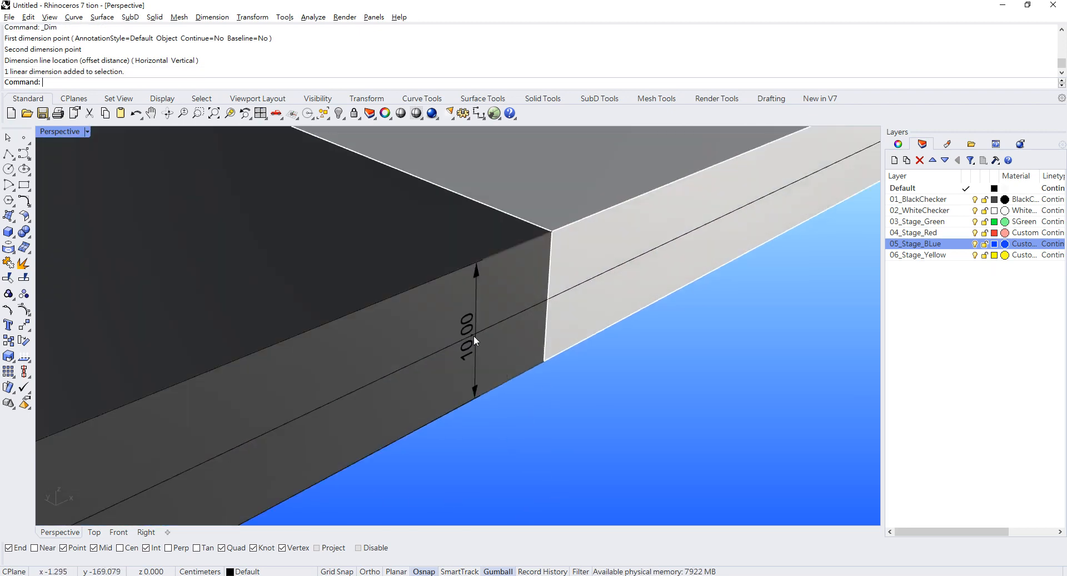
scroll(483, 328, down, 3)
key(Delete)
scroll(583, 342, down, 3)
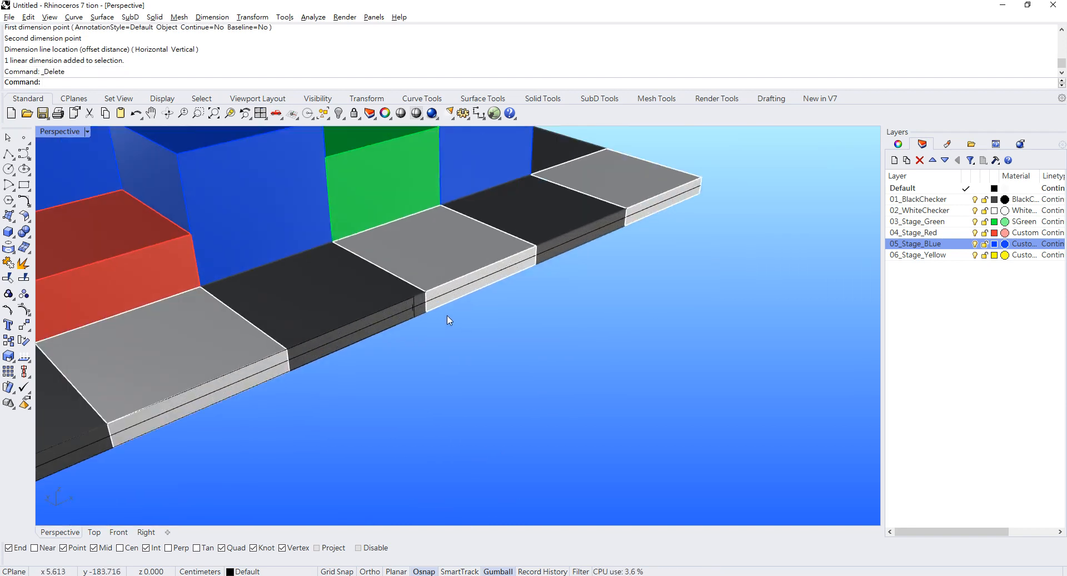
scroll(446, 315, up, 5)
click(416, 304)
click(444, 335)
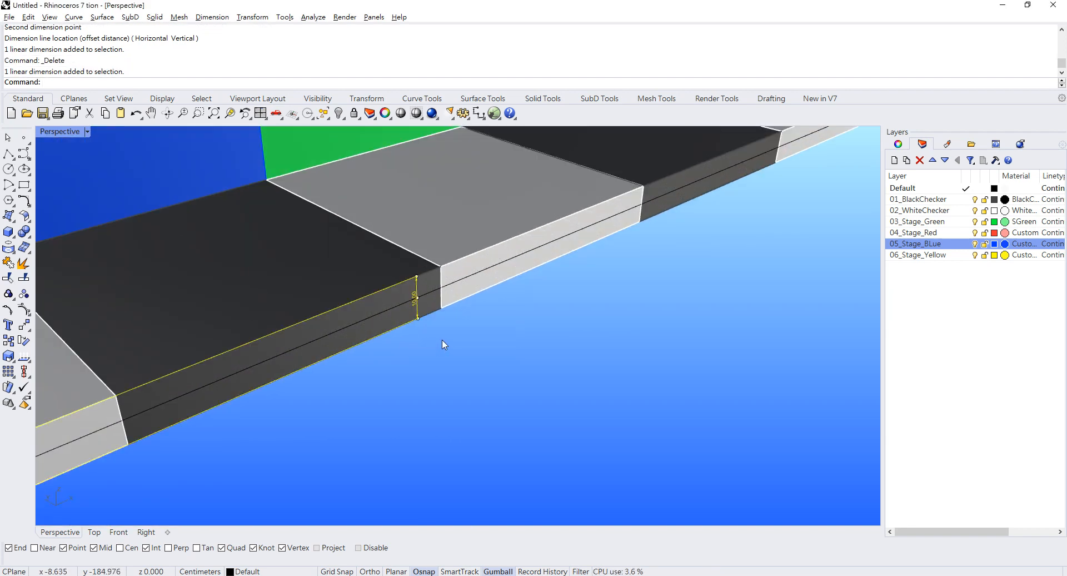
key(Delete)
Fillet the first corner of the border rectangle at the board's mid-height with a radius of 15.
scroll(466, 308, down, 5)
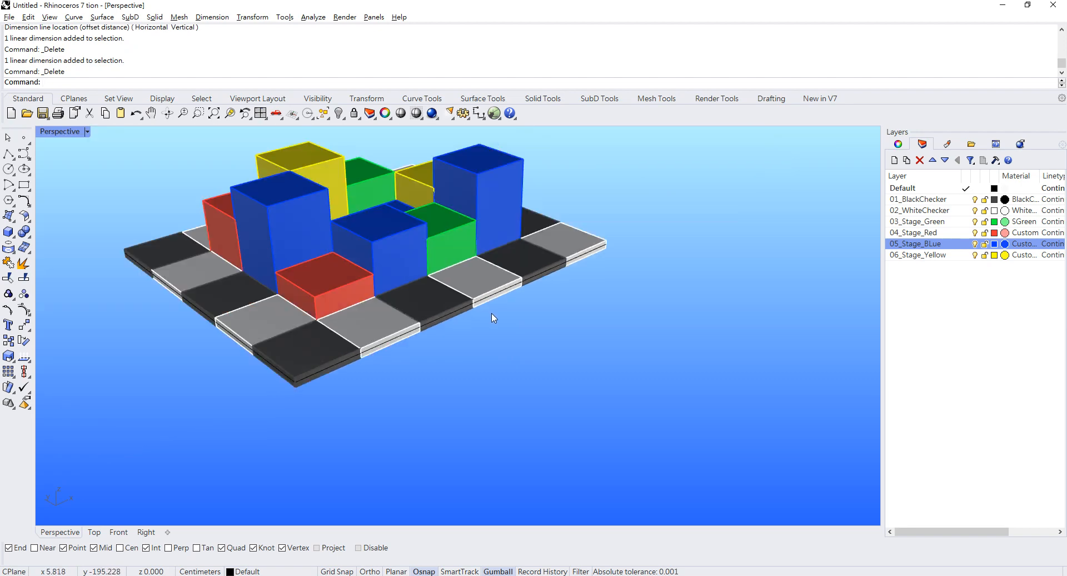
scroll(395, 348, up, 3)
scroll(396, 349, down, 5)
click(582, 291)
right_drag(583, 291, 261, 271)
scroll(315, 352, up, 5)
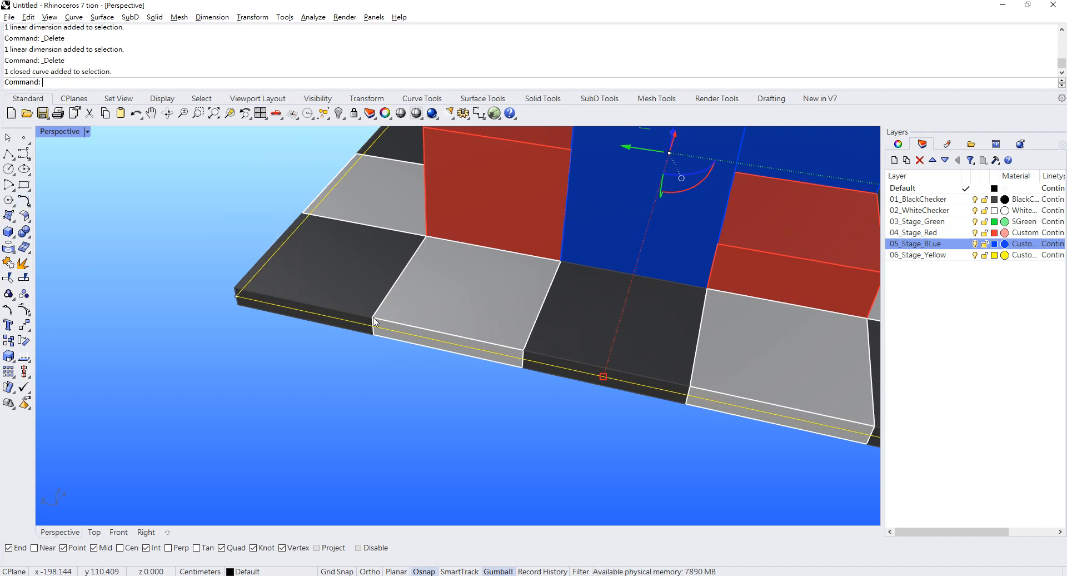
scroll(251, 287, up, 4)
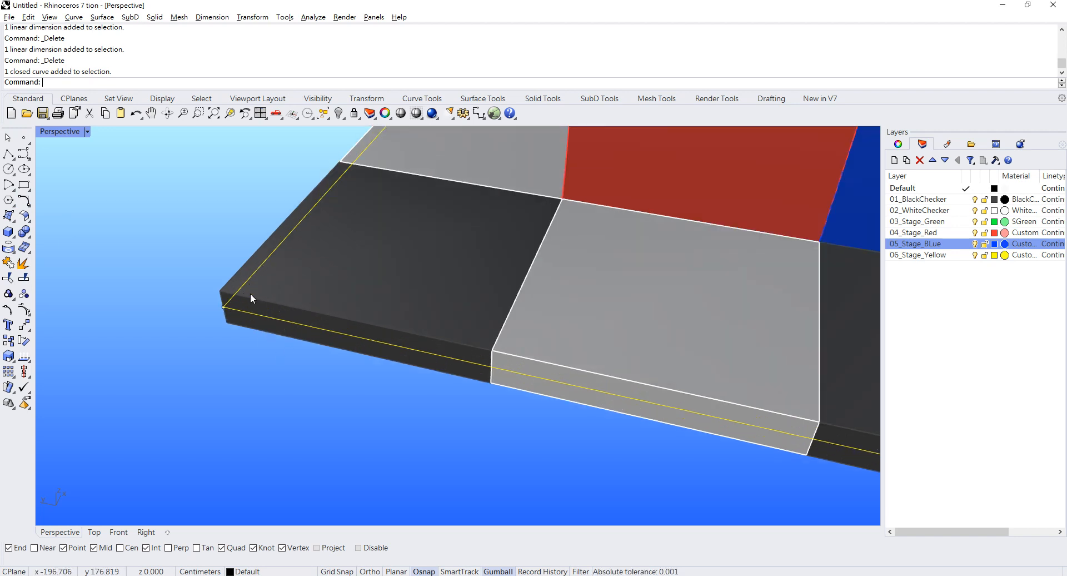
click(24, 201)
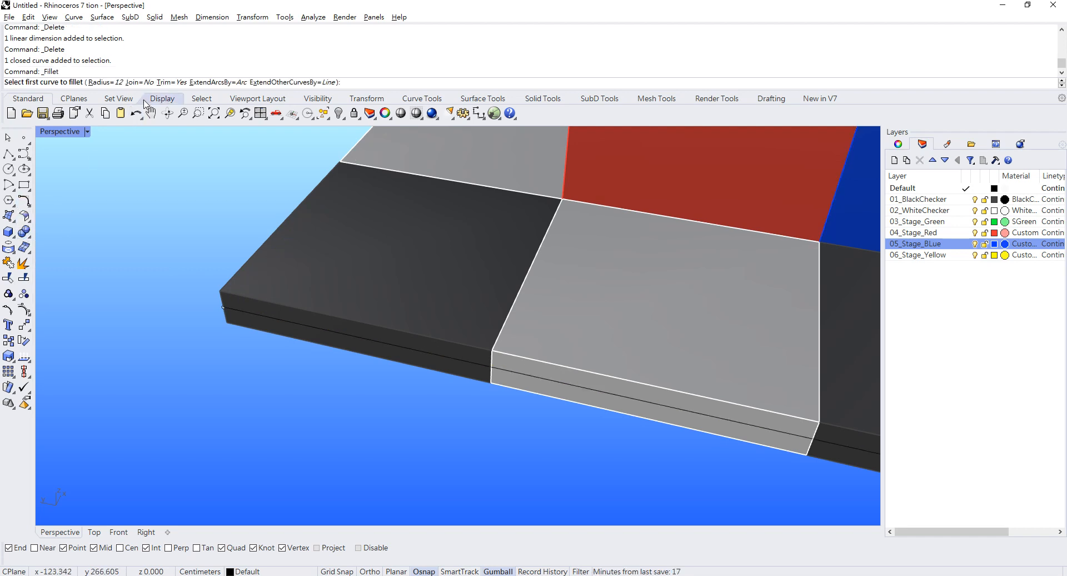
click(106, 82)
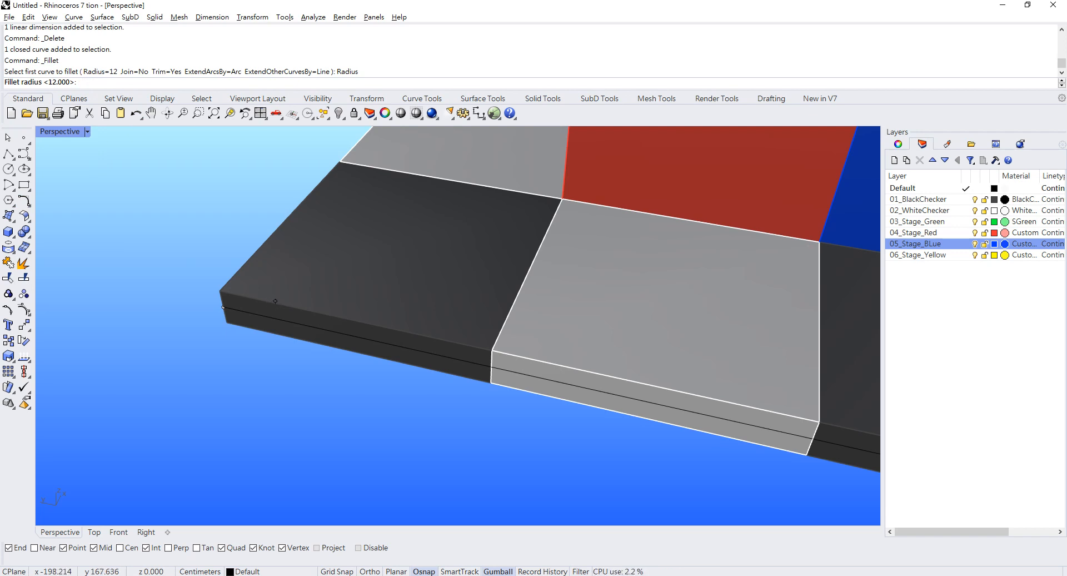
key(Return)
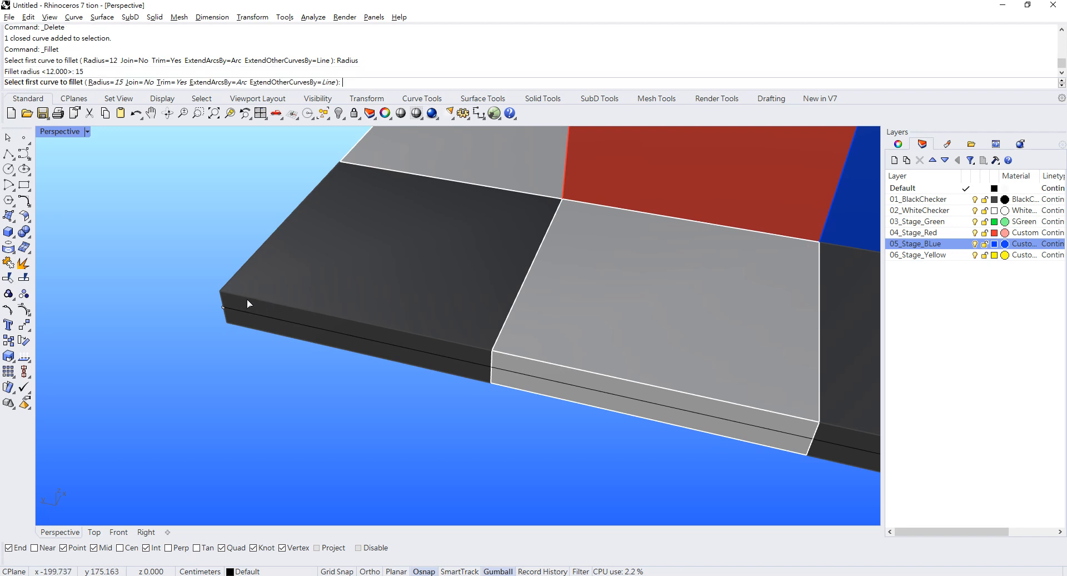
right_drag(247, 300, 302, 293)
click(549, 253)
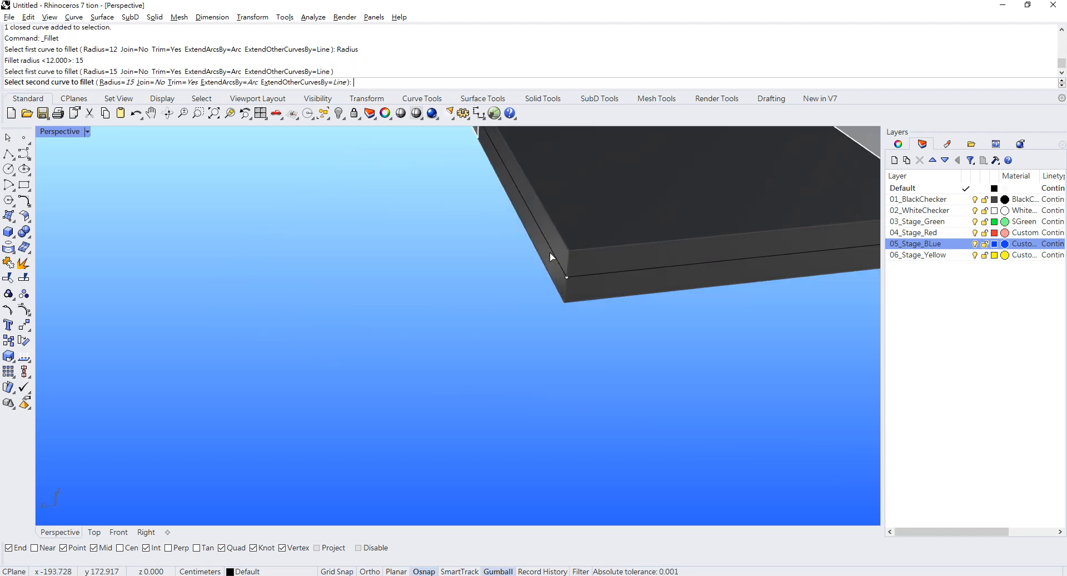
click(600, 274)
right_drag(585, 282, 411, 286)
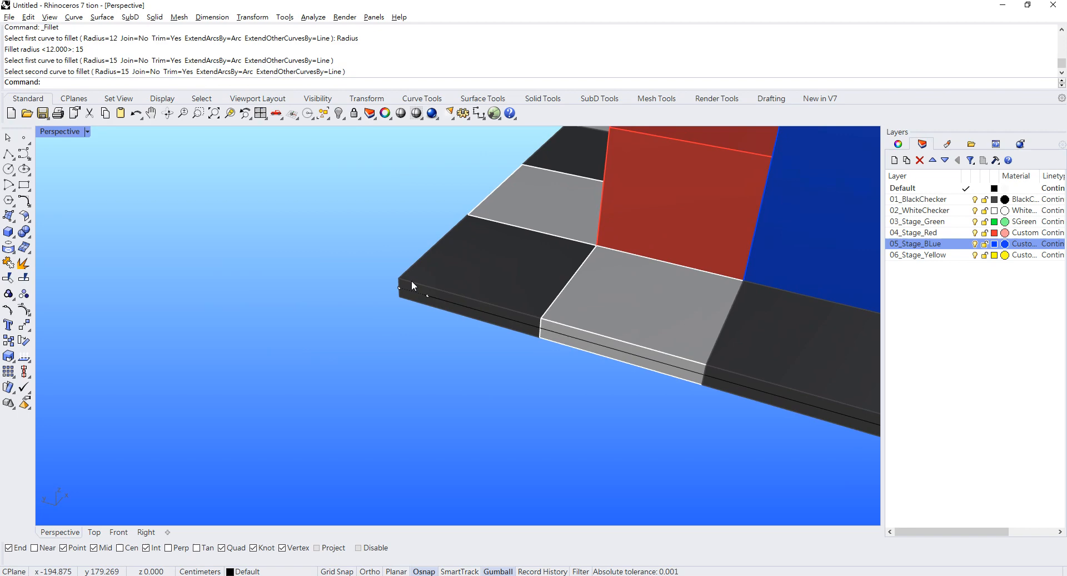
Set the perspective viewport's display mode to Wireframe and bring the border rectangle's next unrounded corner into view.
click(87, 132)
click(119, 175)
scroll(423, 299, up, 5)
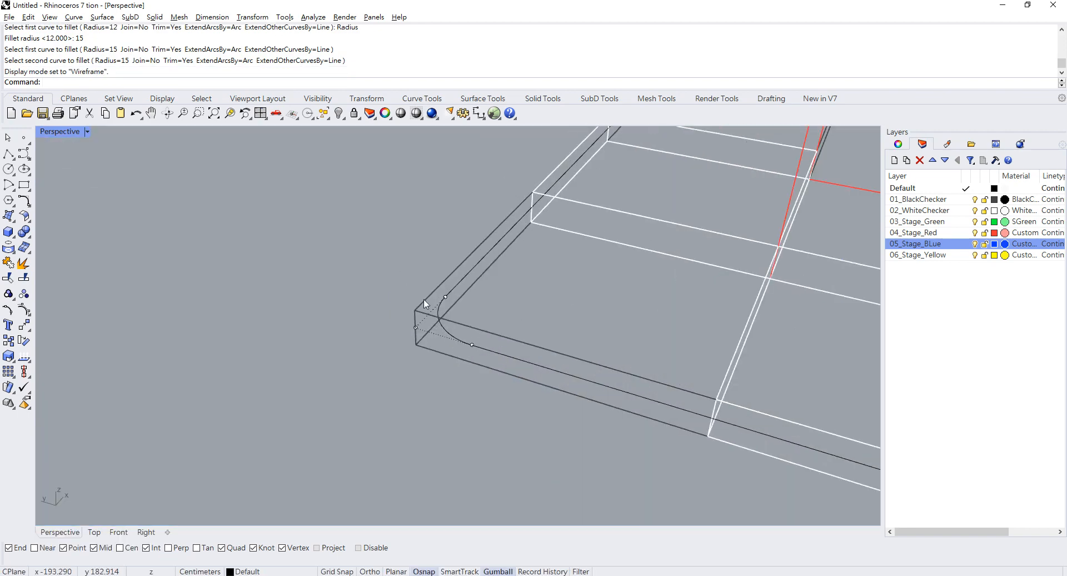
scroll(424, 288, down, 5)
right_drag(424, 288, 307, 368)
scroll(309, 368, up, 6)
scroll(383, 356, down, 3)
scroll(310, 291, up, 1)
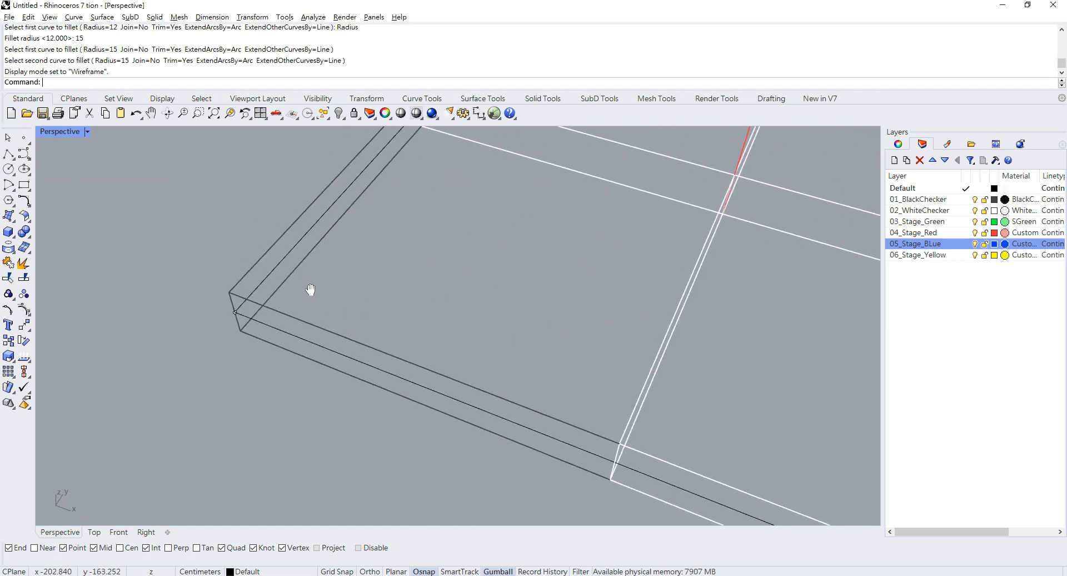
Deselect the border rectangle and fillet its second corner with a radius of 15.
click(273, 280)
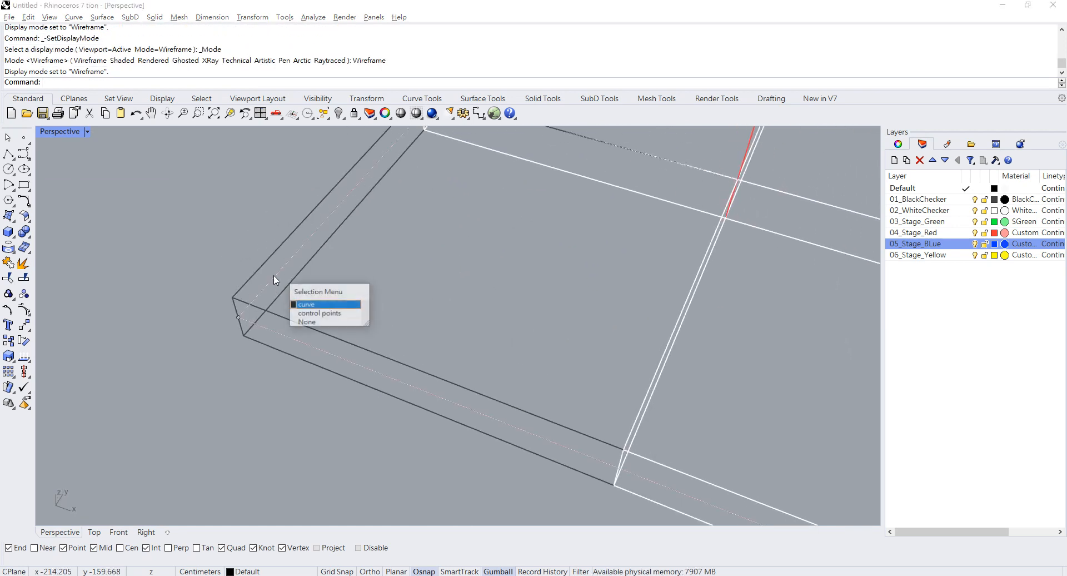
click(309, 306)
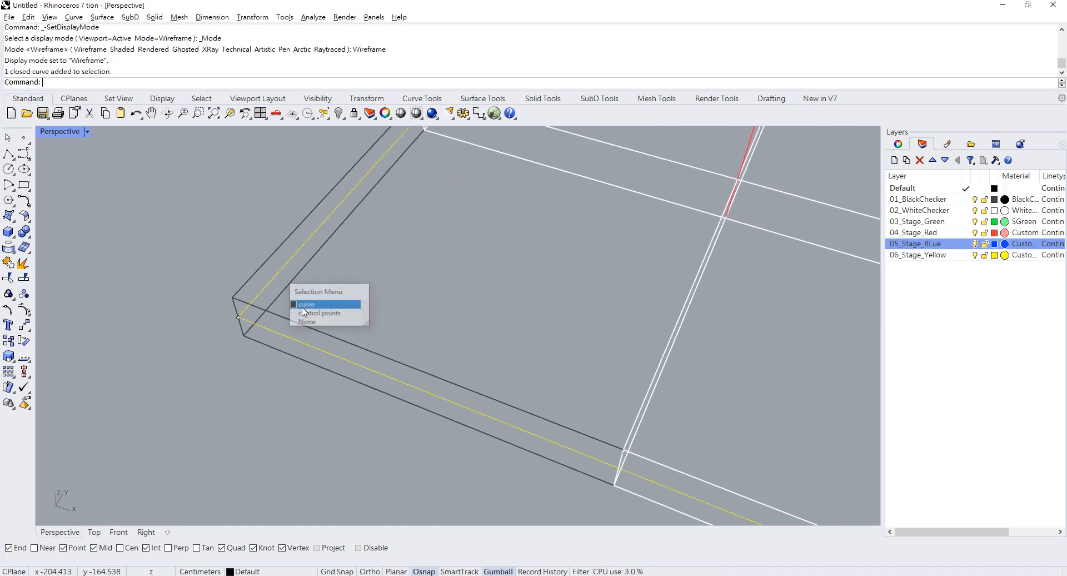
click(278, 335)
click(311, 363)
click(211, 379)
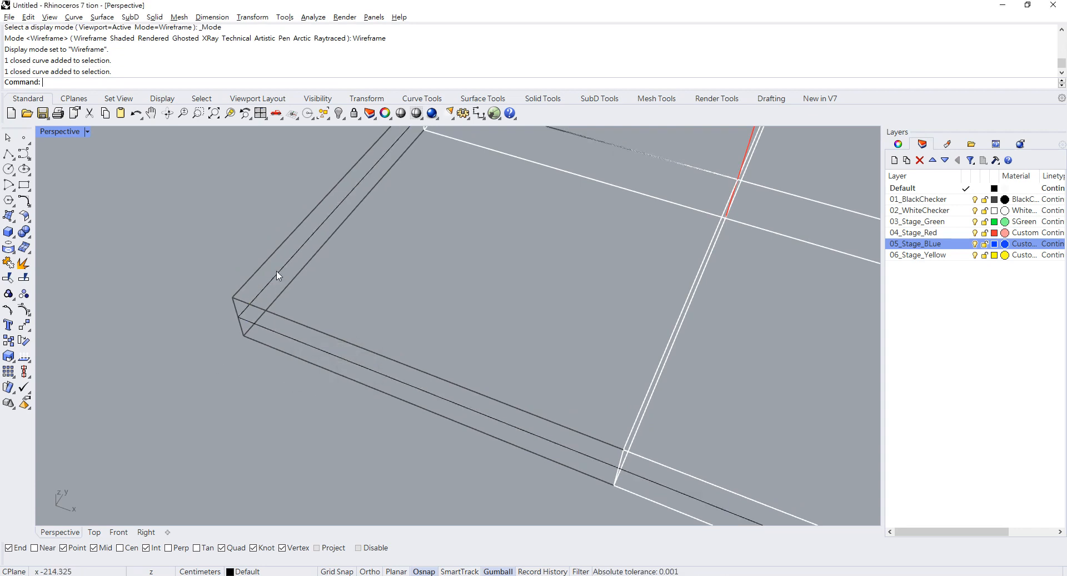
click(24, 200)
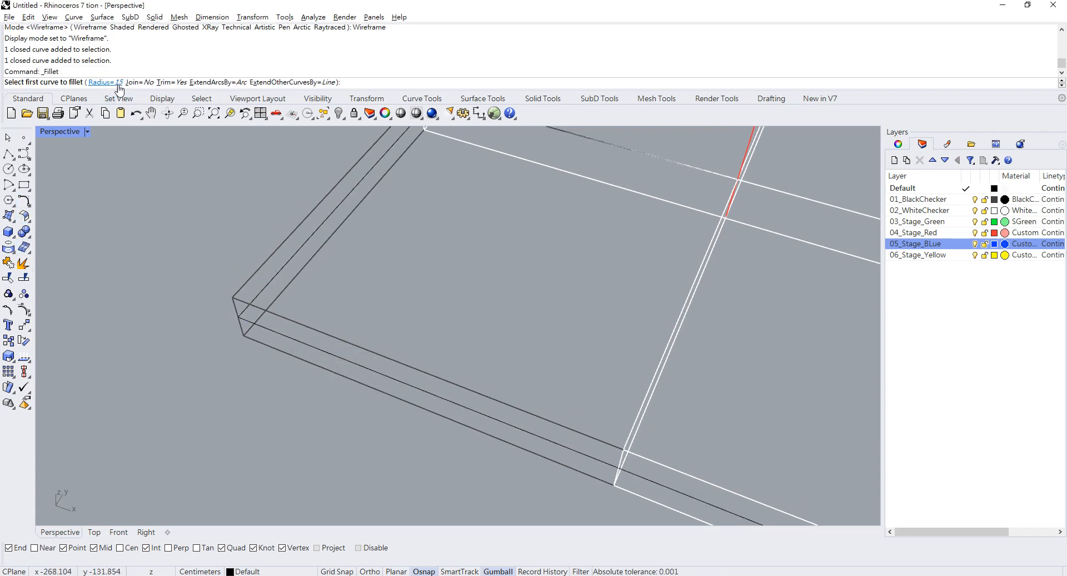
click(266, 288)
click(268, 329)
Fillet the two remaining corners of the border rectangle with a radius of 15.
scroll(270, 325, down, 5)
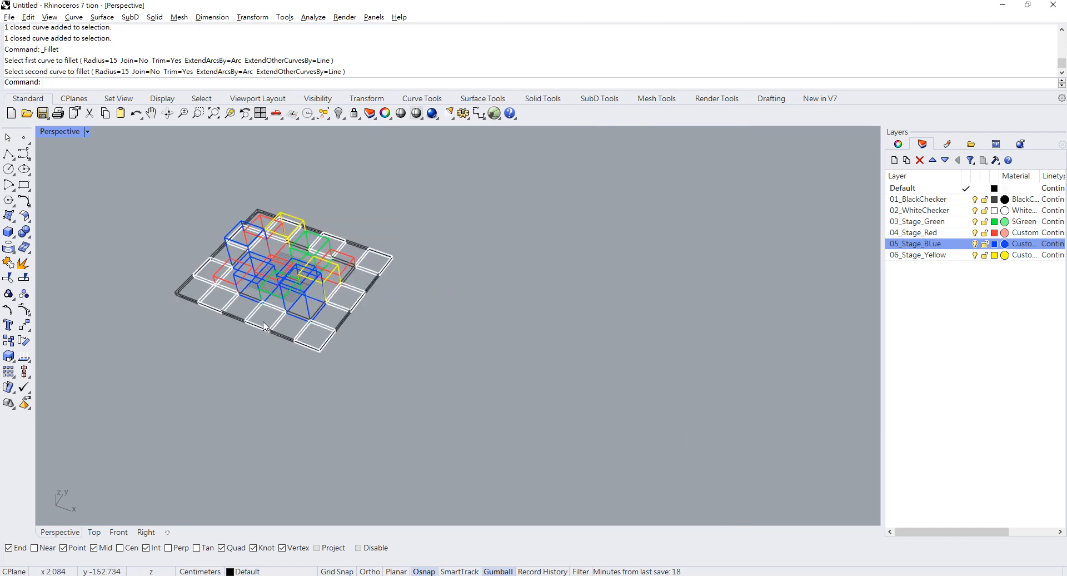
scroll(278, 347, up, 5)
key(Return)
click(314, 343)
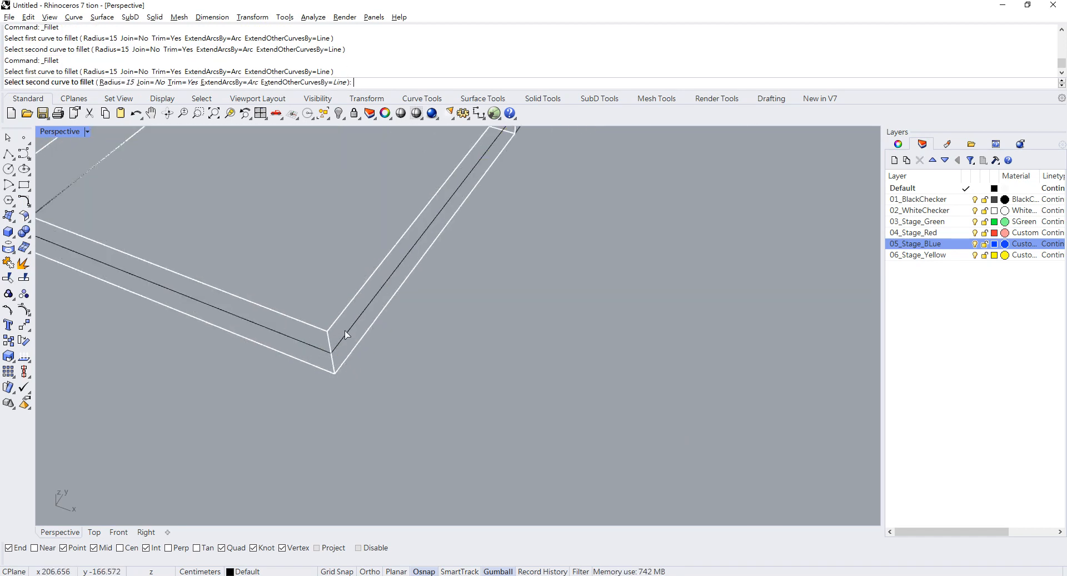
click(340, 332)
scroll(489, 364, down, 5)
scroll(593, 291, up, 8)
key(Return)
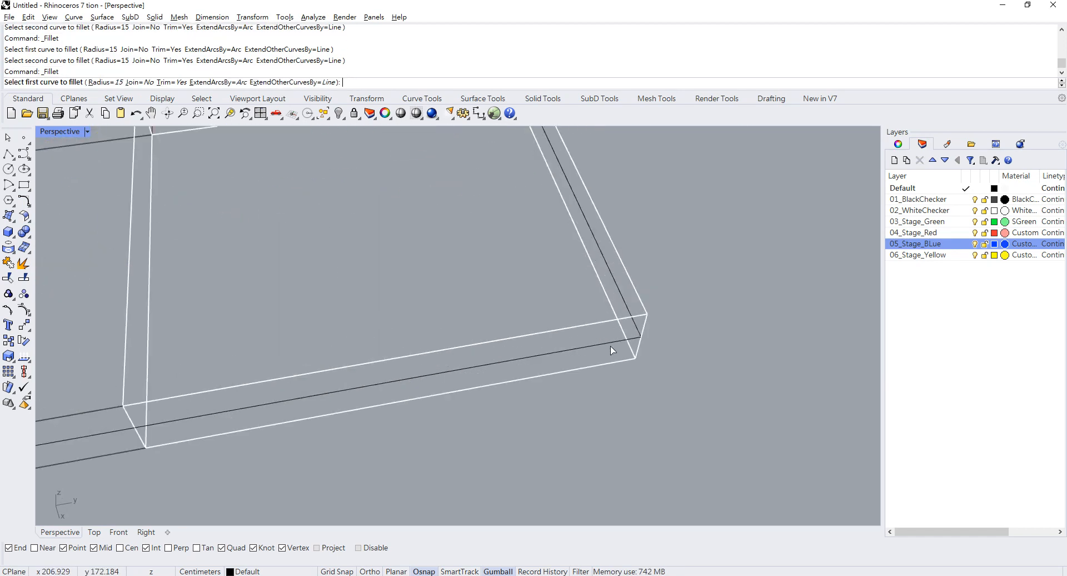
click(616, 314)
click(622, 296)
Select the rounded border outline and offset it outward by a distance of 15.
scroll(621, 296, down, 8)
right_drag(639, 303, 601, 467)
scroll(601, 471, up, 8)
click(488, 387)
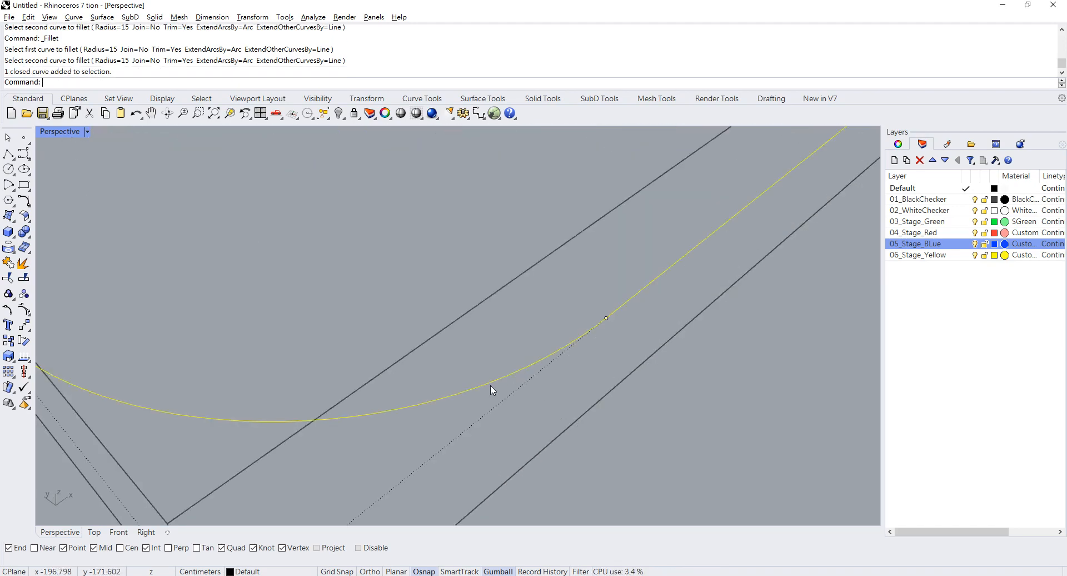
scroll(488, 388, down, 8)
scroll(464, 378, up, 8)
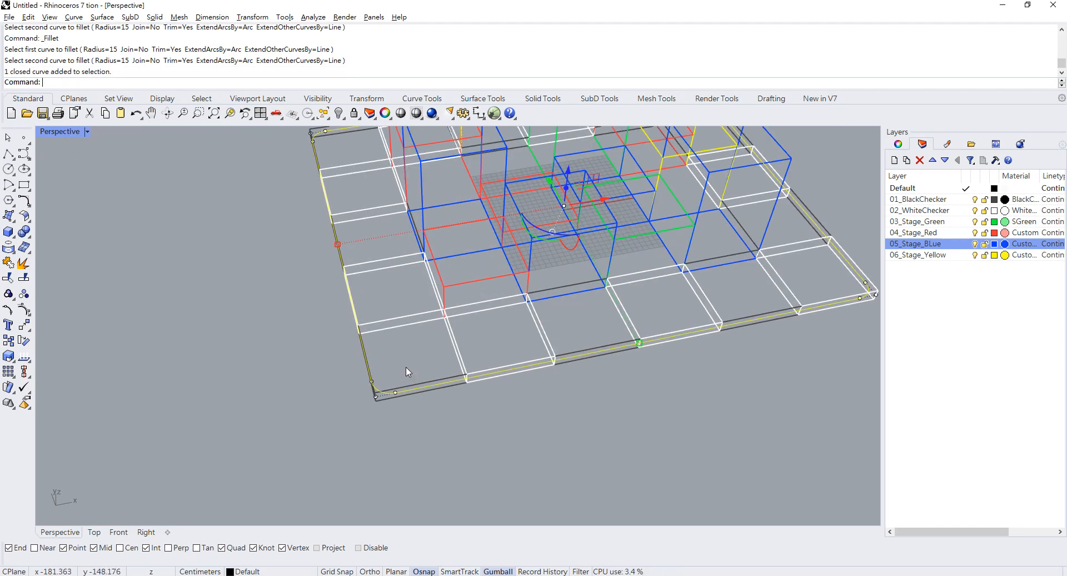
scroll(396, 406, up, 3)
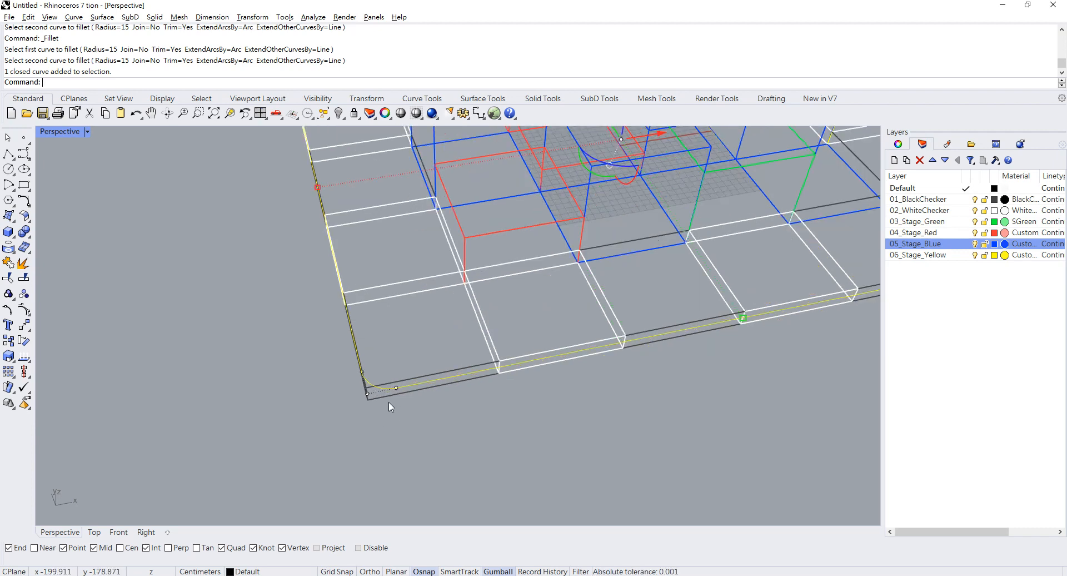
text(ffsetSrf)
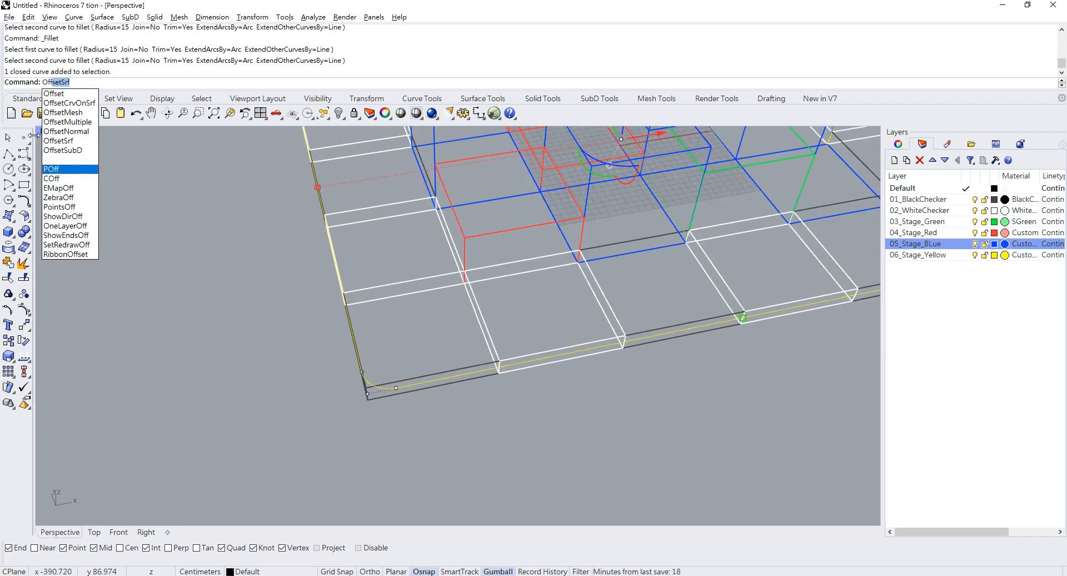
click(71, 95)
scroll(356, 388, up, 4)
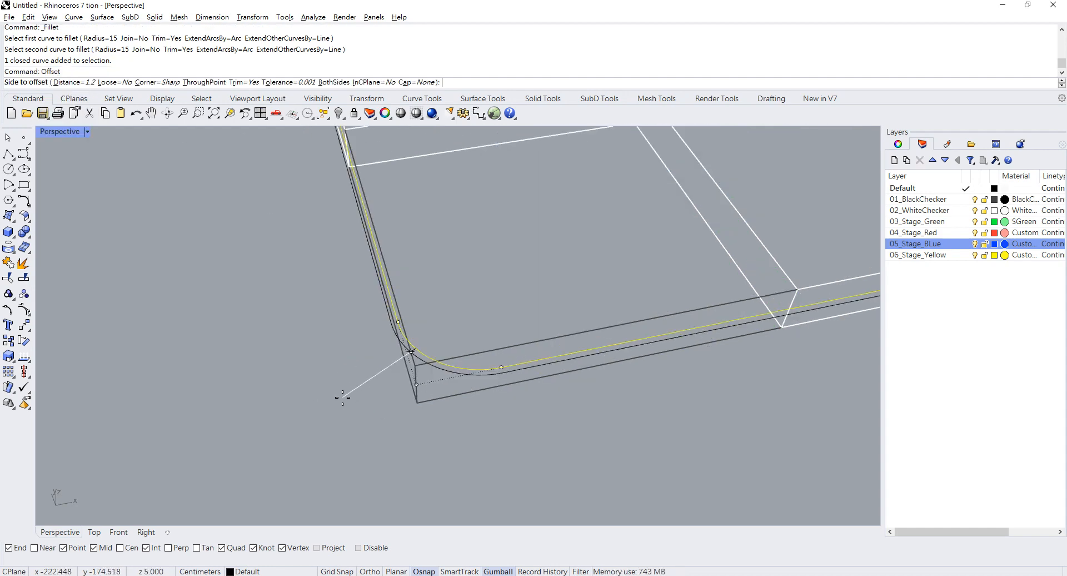
text(15)
click(347, 393)
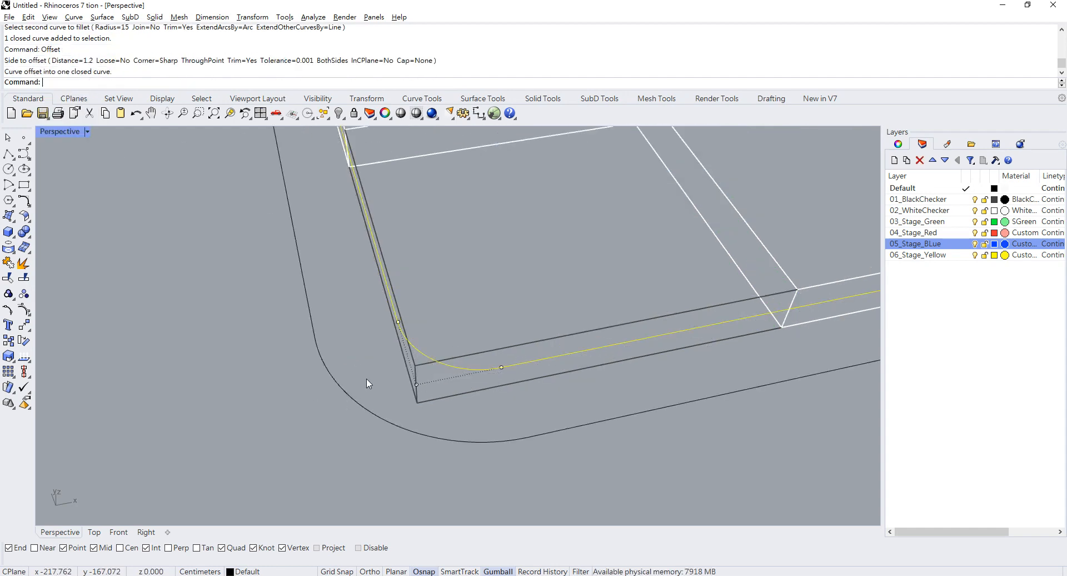
Fill the band between the inner and outer rounded outlines with a planar surface.
scroll(366, 379, down, 5)
scroll(478, 356, up, 8)
scroll(472, 300, down, 3)
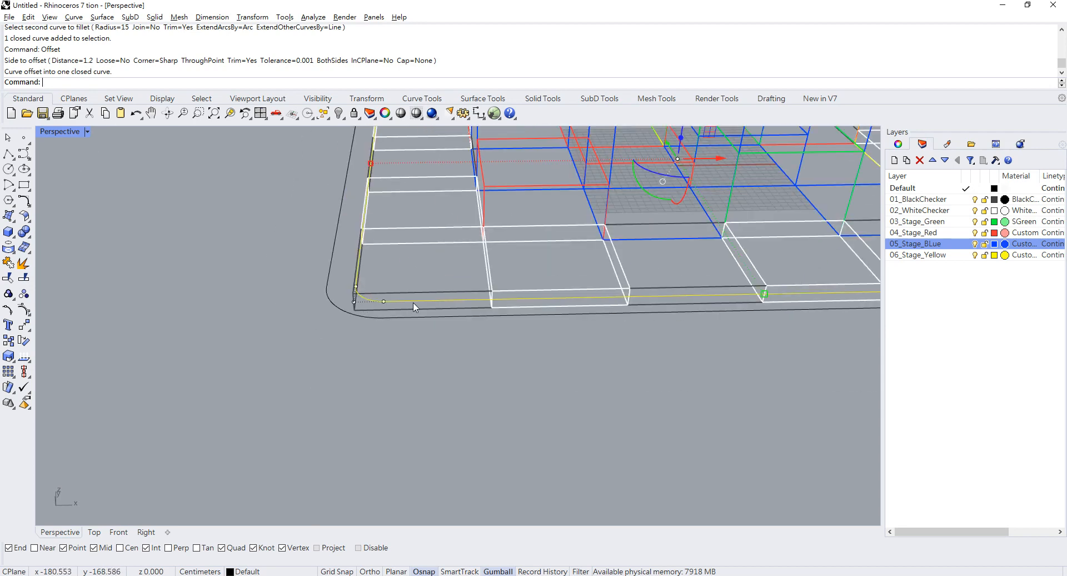
scroll(414, 303, up, 2)
click(461, 300)
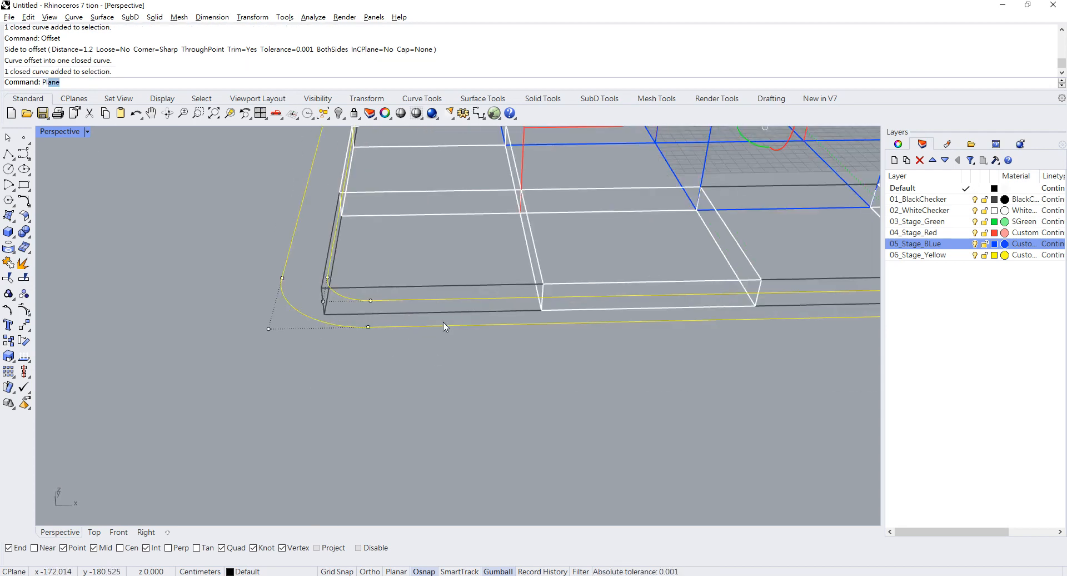
click(102, 150)
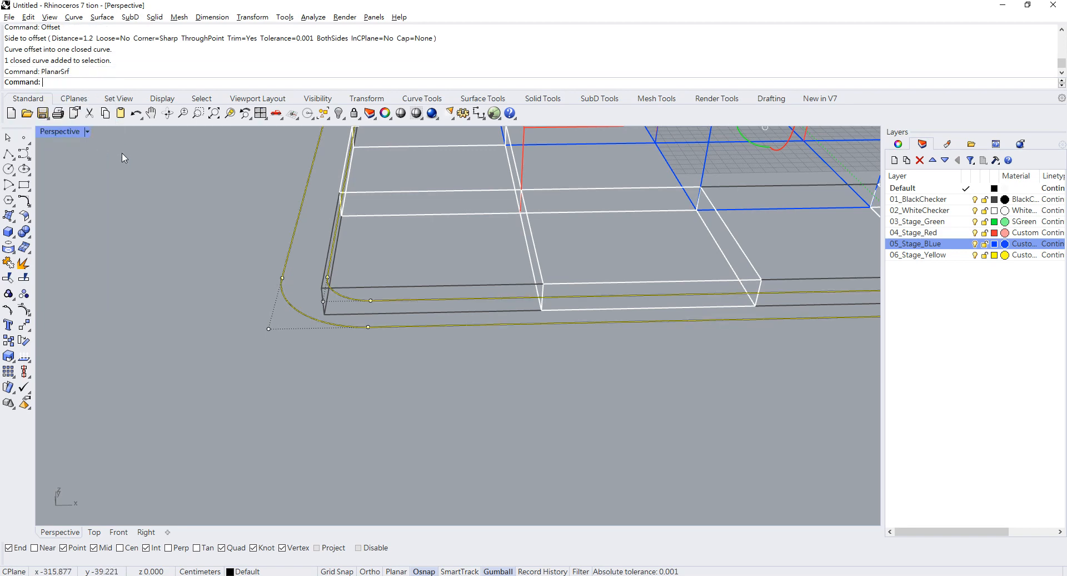
Clear the selection and set the perspective viewport's display mode to Shaded.
scroll(434, 344, down, 5)
scroll(806, 369, up, 6)
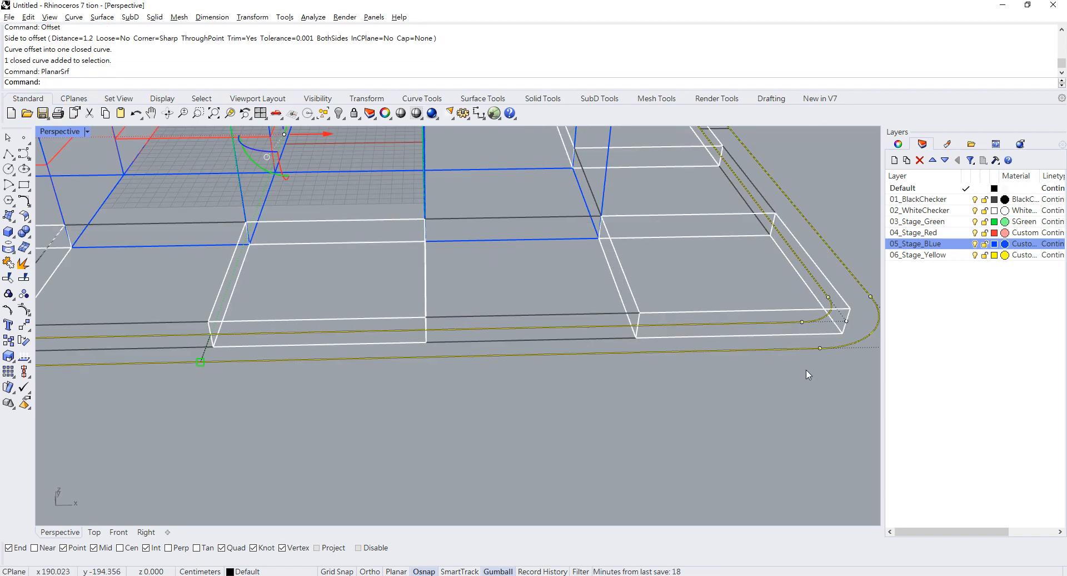
click(481, 341)
key(Escape)
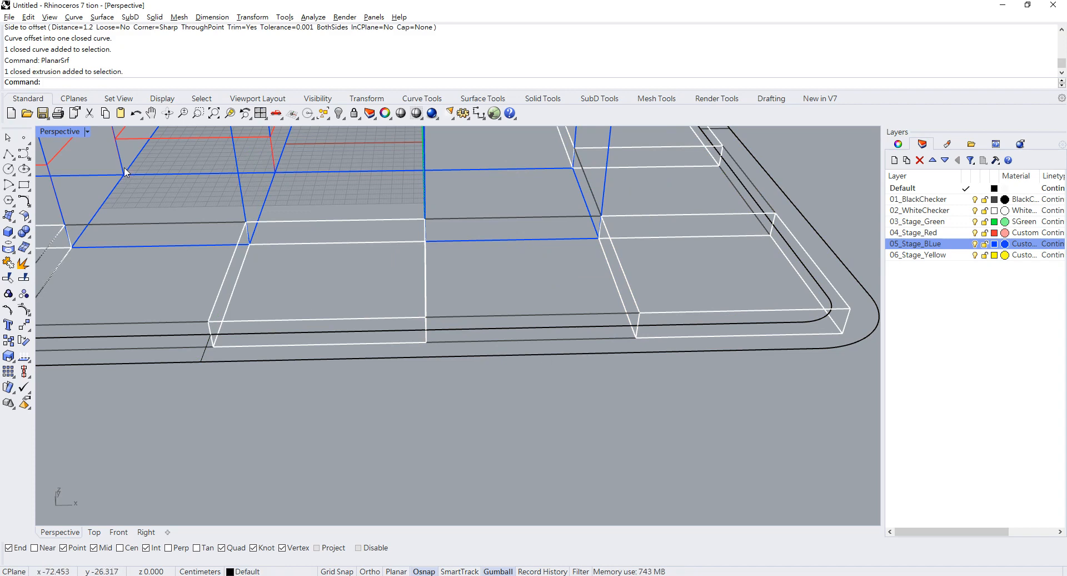
click(87, 132)
click(67, 185)
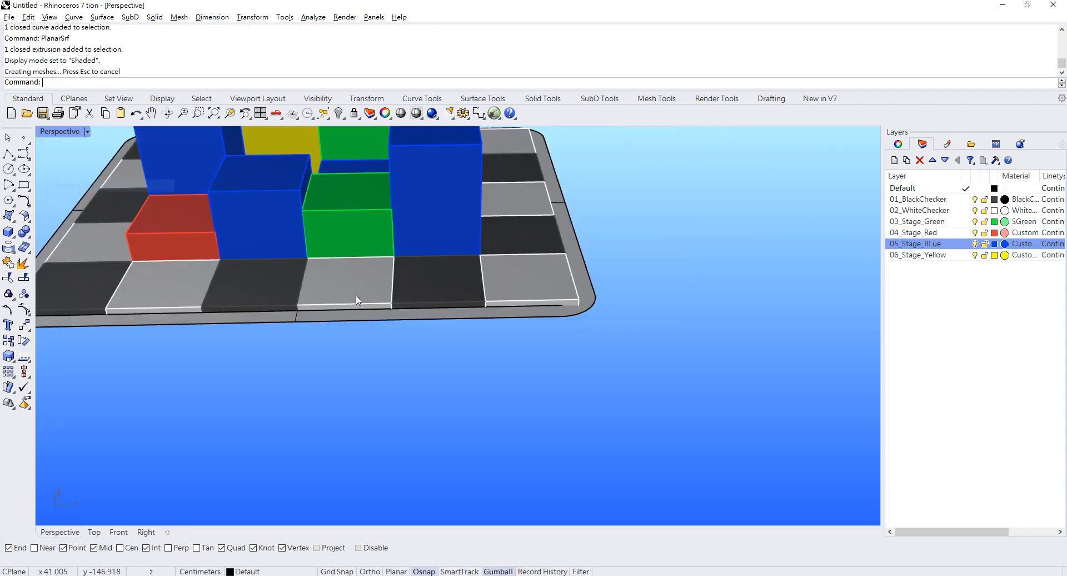
Select the flat border surface and examine how it meets the checkerboard's edge and corners.
scroll(369, 356, up, 5)
click(369, 356)
scroll(368, 353, down, 5)
right_drag(357, 321, 444, 309)
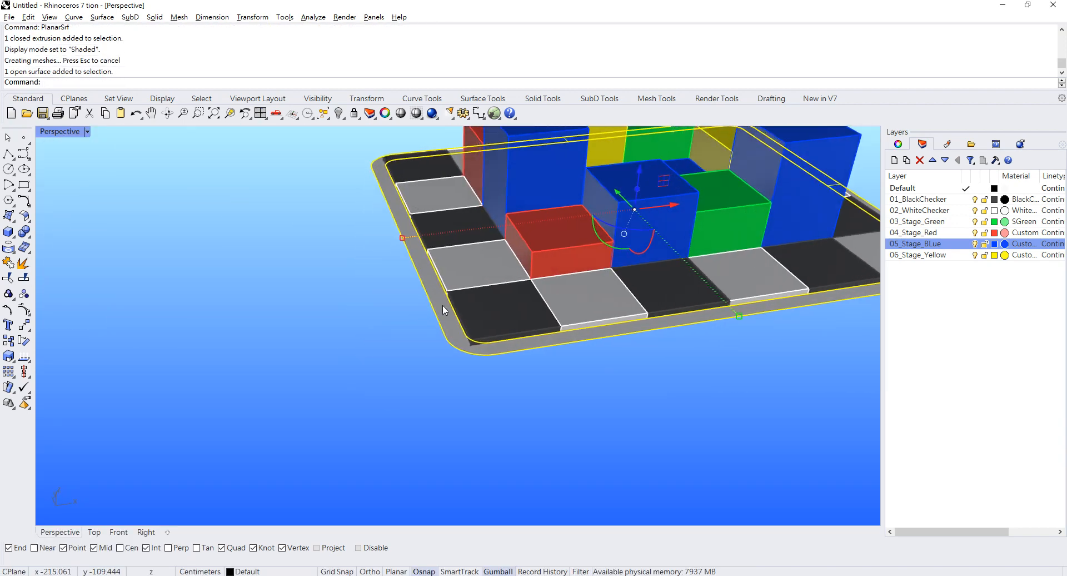
scroll(421, 227, up, 5)
scroll(422, 222, down, 5)
scroll(460, 256, up, 2)
scroll(400, 334, up, 3)
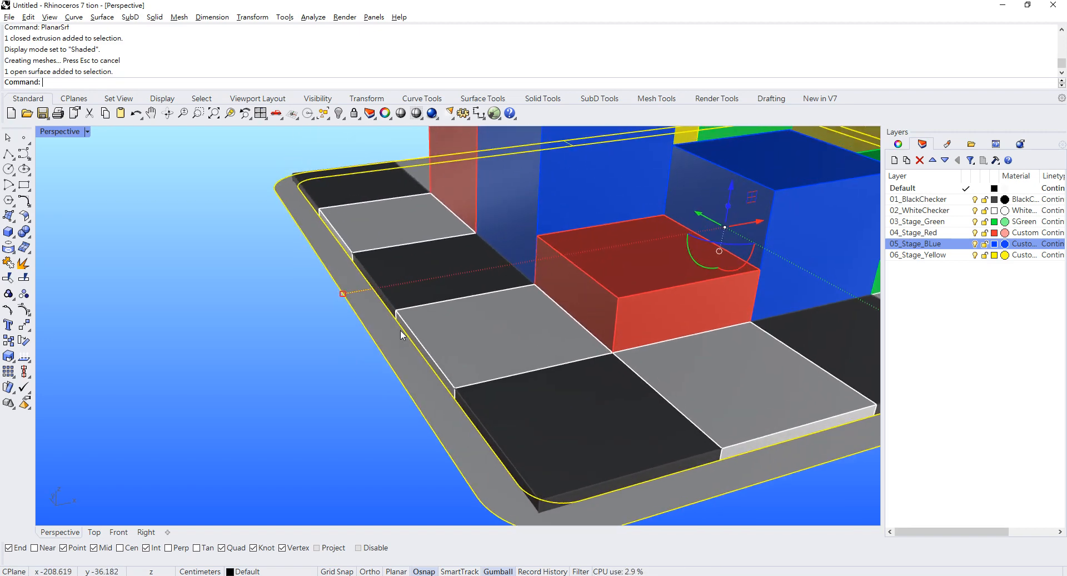
scroll(421, 280, down, 3)
right_drag(421, 280, 594, 245)
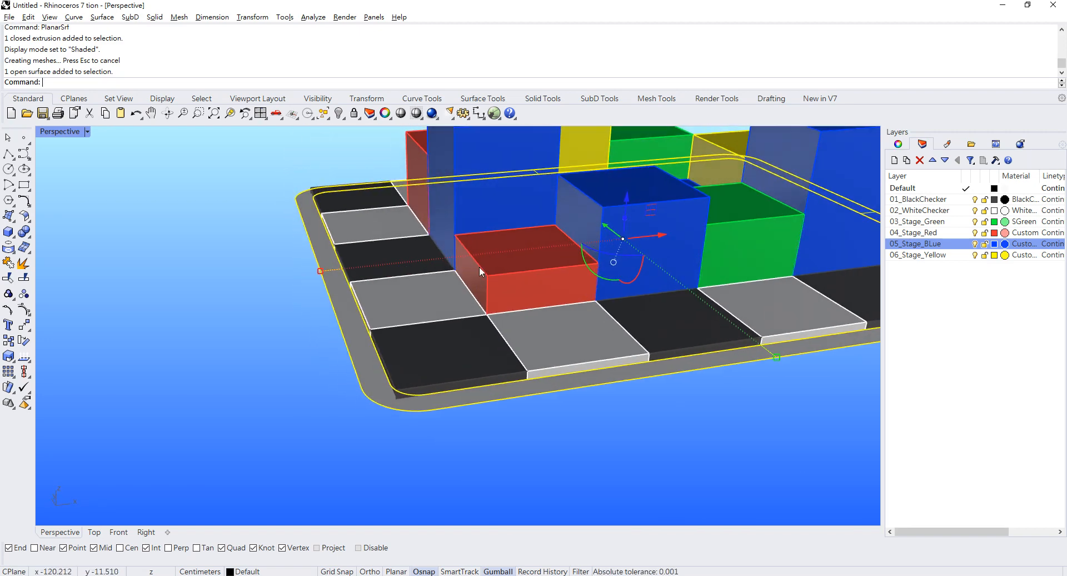
scroll(481, 272, up, 2)
right_drag(368, 214, 365, 221)
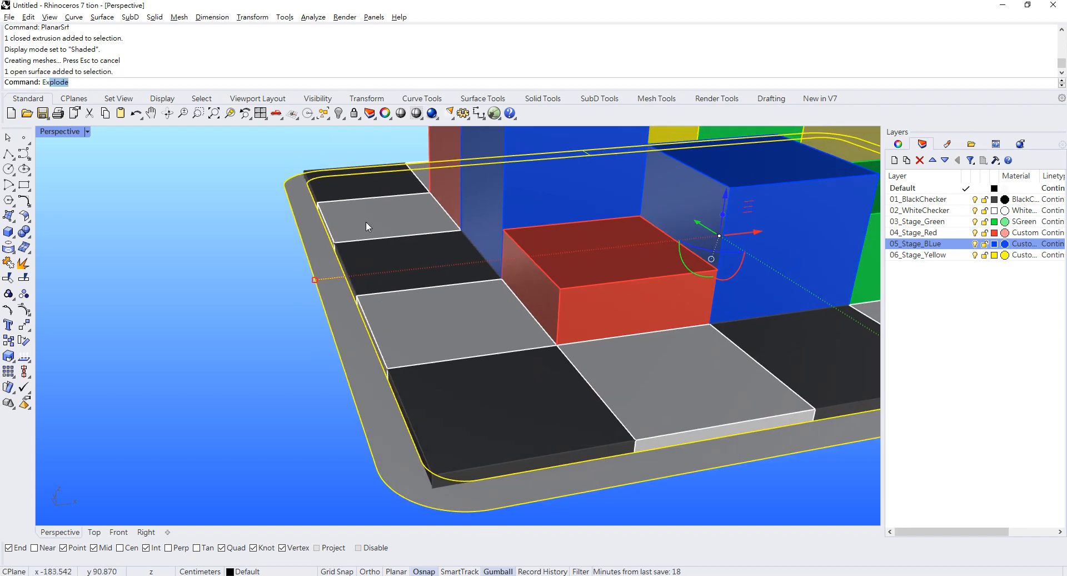
text(tr)
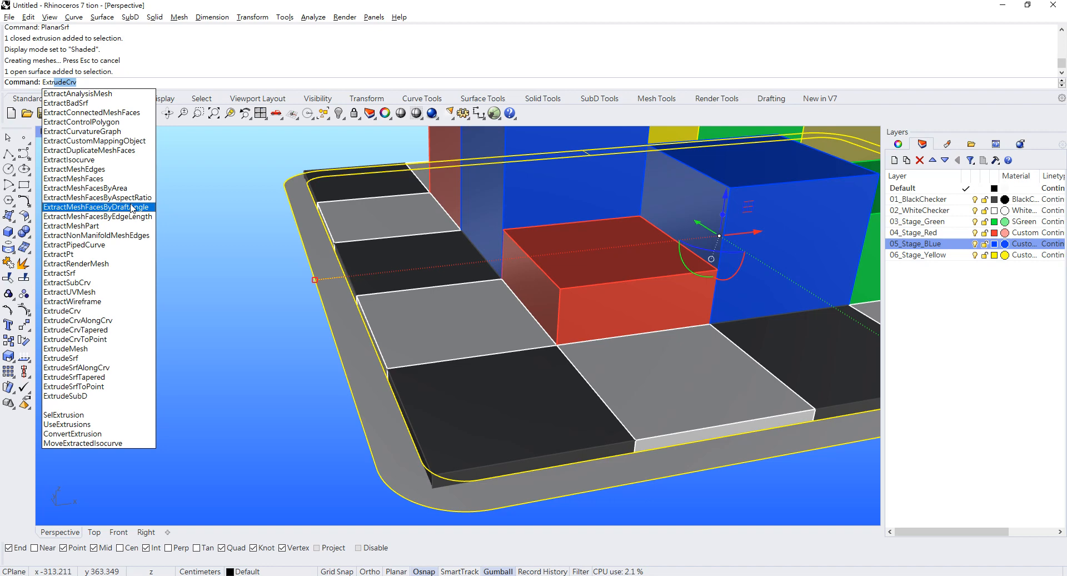
text(s)
click(65, 95)
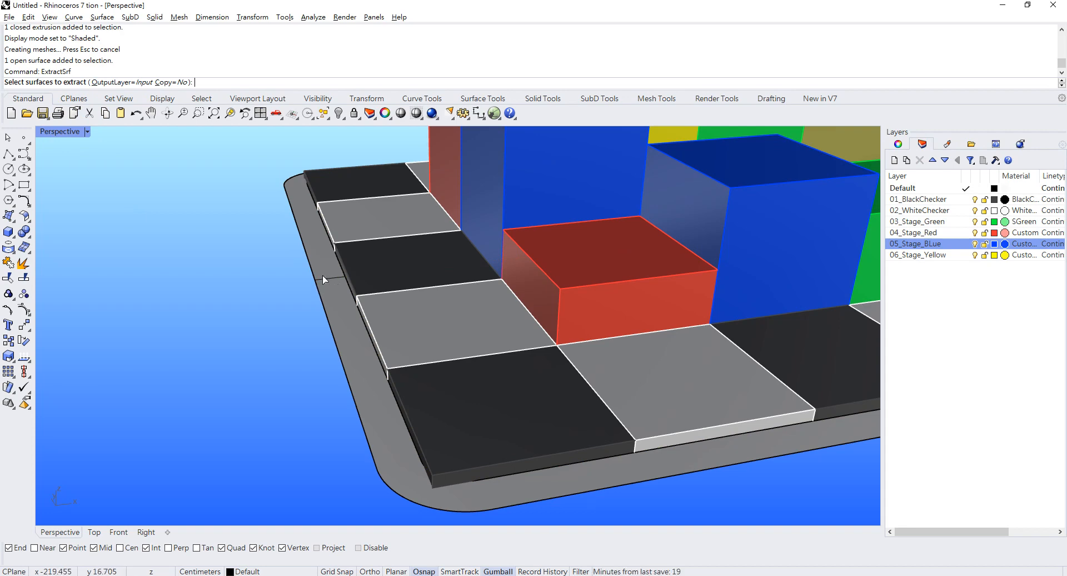
scroll(325, 279, down, 5)
right_drag(641, 336, 657, 360)
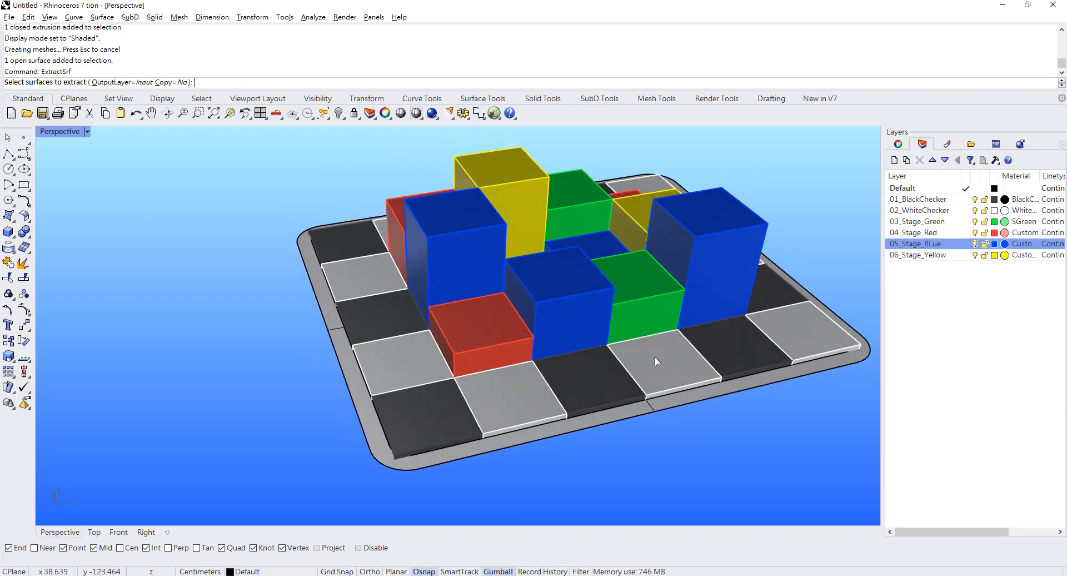
key(Escape)
Select the flat border surface and start extruding it with ExtrudeSrf as a solid to both sides.
scroll(349, 368, up, 3)
click(349, 368)
scroll(328, 331, down, 3)
right_drag(328, 331, 477, 296)
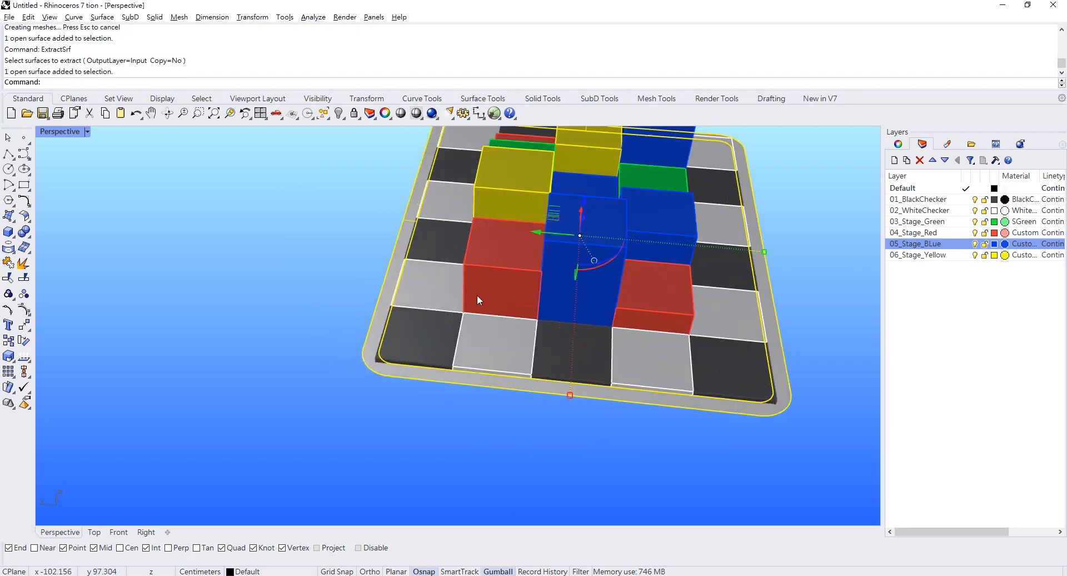
text(Ex)
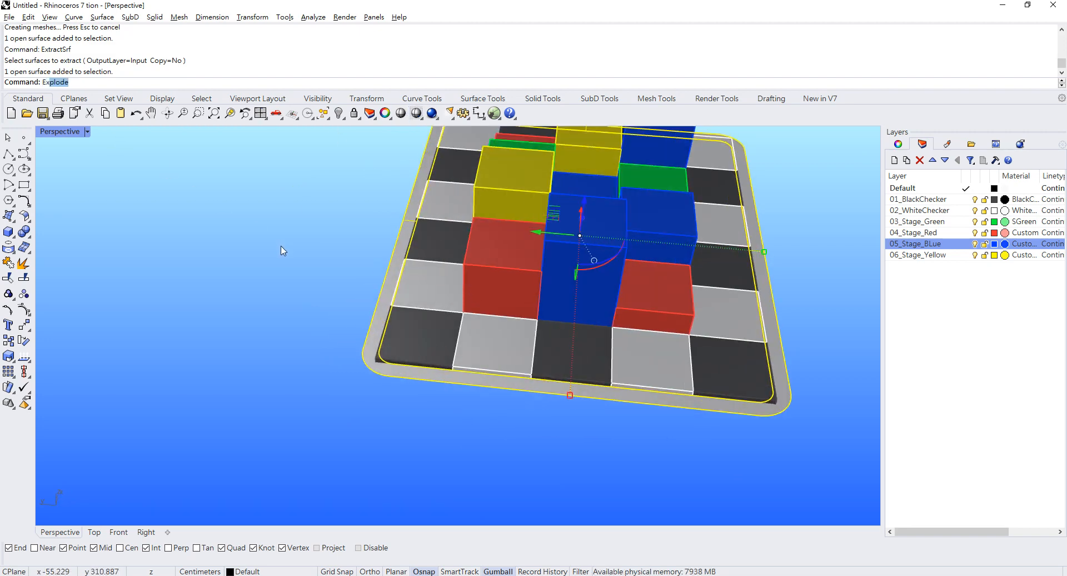
text(trudeCrv)
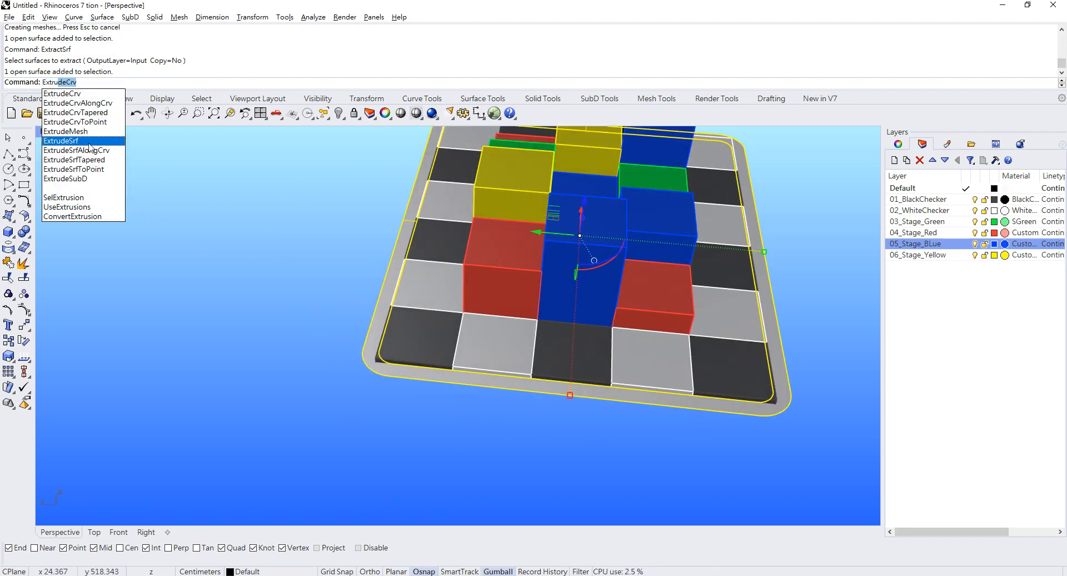
click(89, 142)
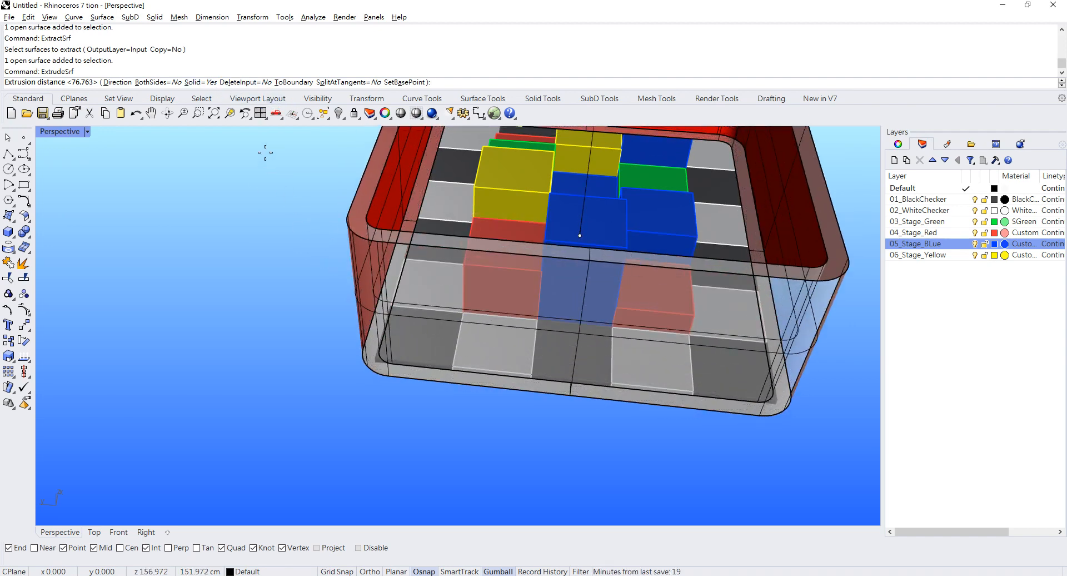
click(146, 84)
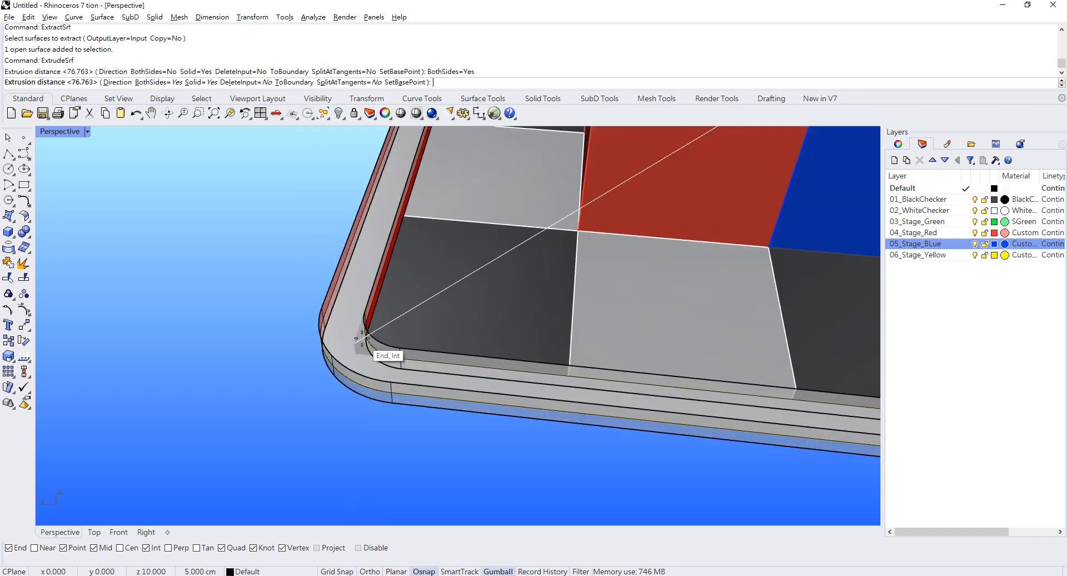
Set the border's two-sided extrusion distance to 5 cm by snapping to the checker tiles' top height, and finish the solid.
scroll(371, 337, down, 10)
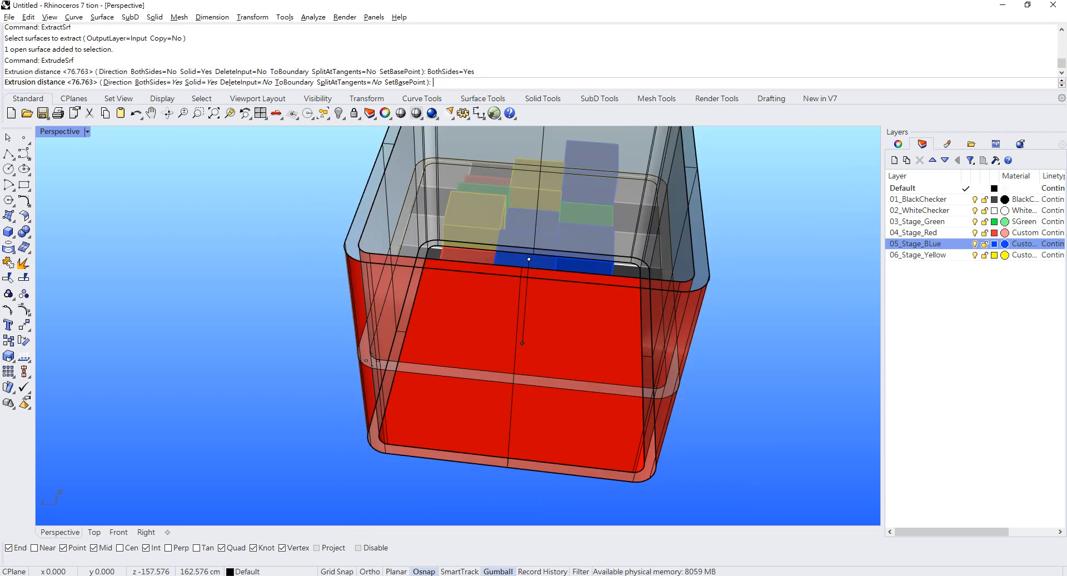
right_drag(384, 356, 324, 301)
scroll(503, 294, up, 5)
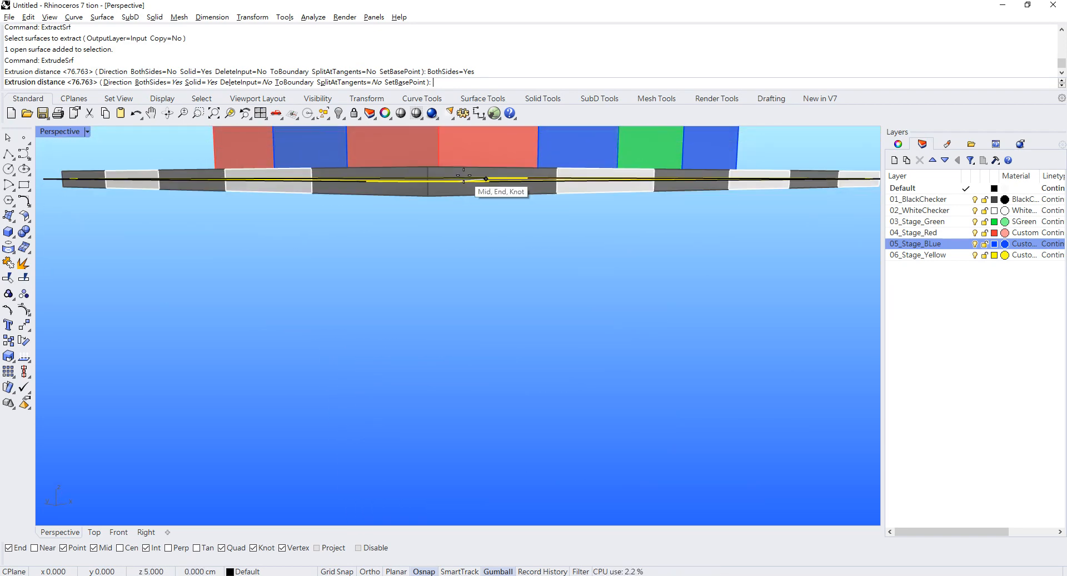
right_drag(465, 181, 462, 211)
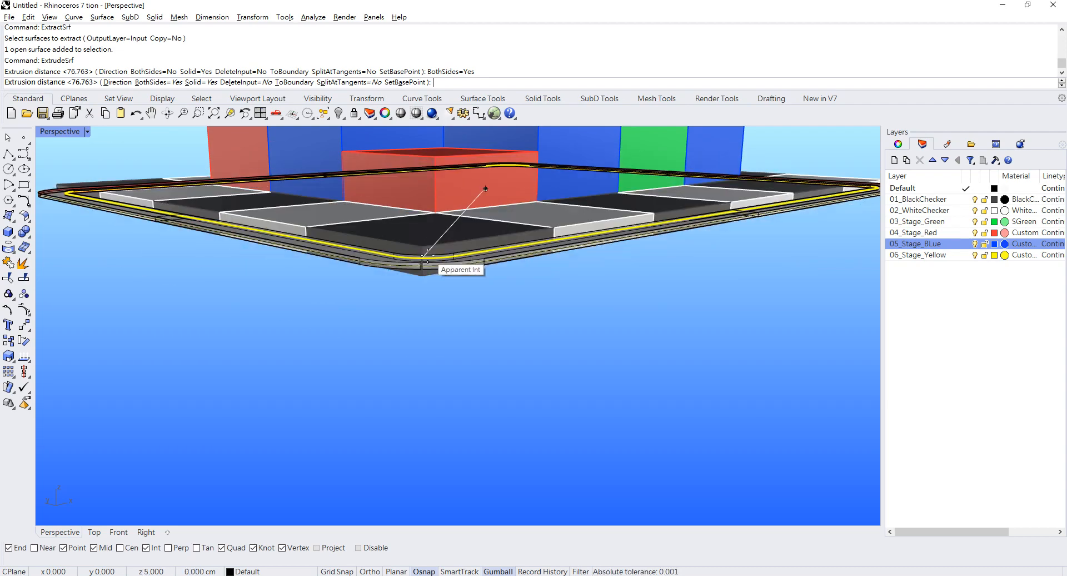
right_drag(429, 244, 387, 255)
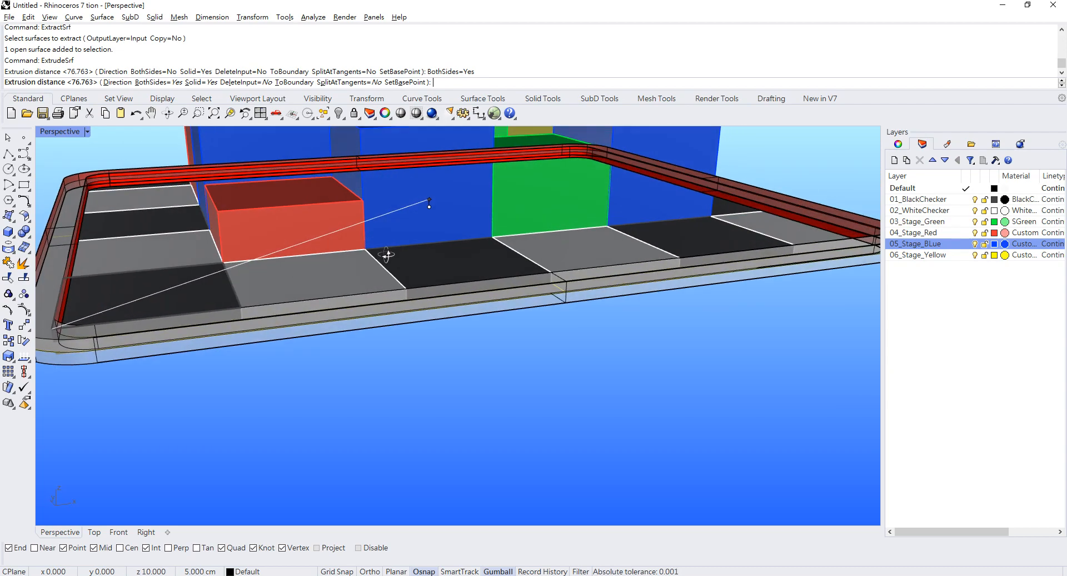
shift+right_drag(122, 313, 283, 383)
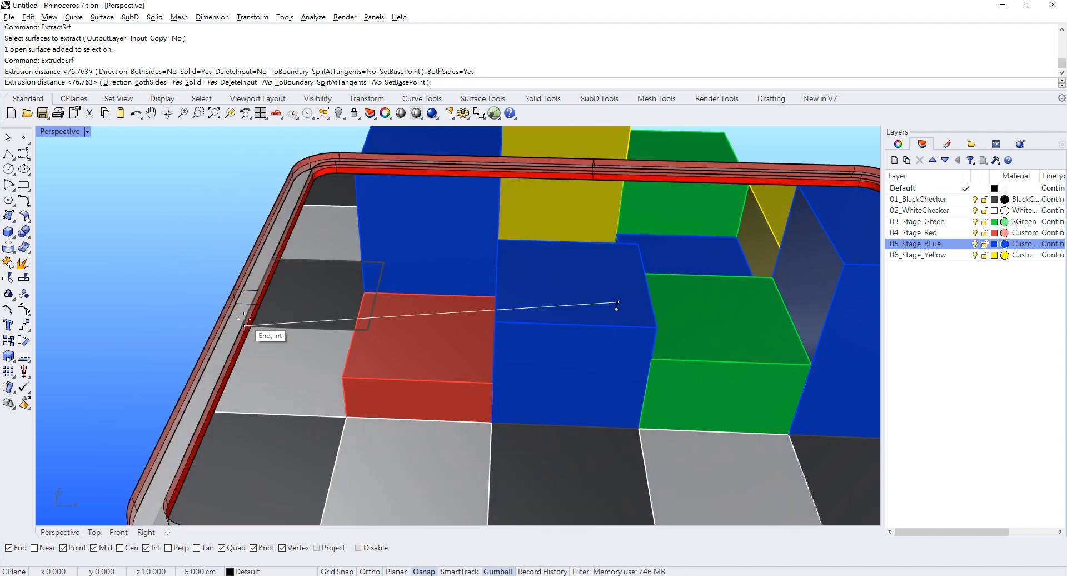
click(240, 325)
click(208, 250)
right_drag(208, 250, 267, 209)
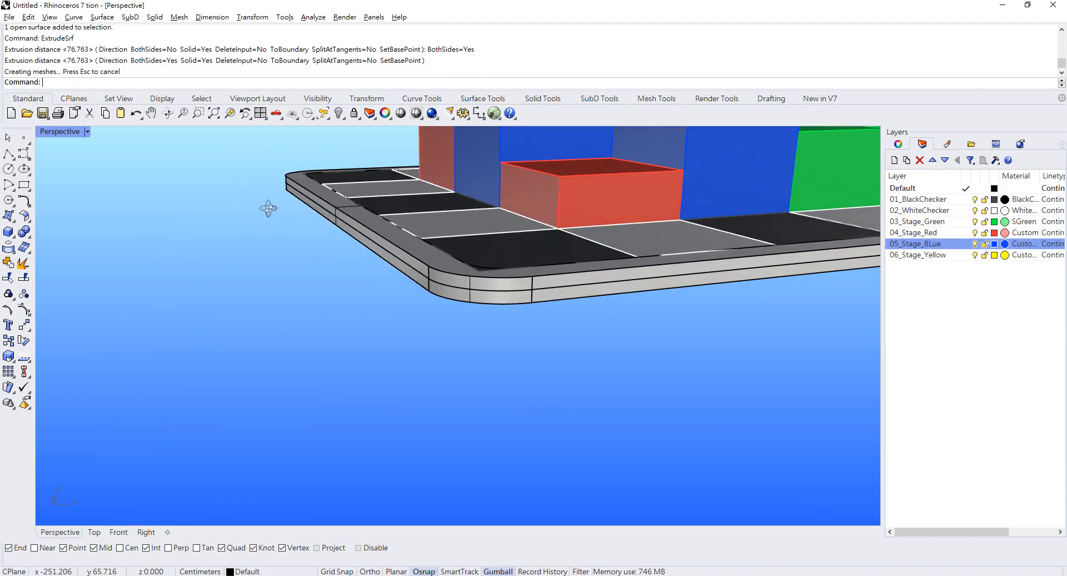
Select the outer outline curve running around the border solid's side and delete it.
click(499, 291)
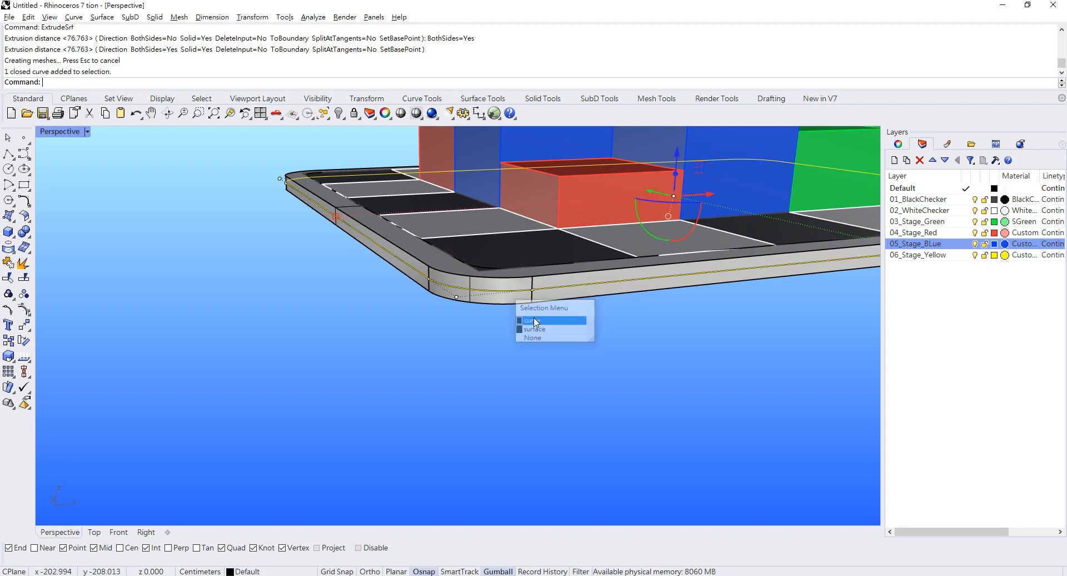
click(528, 320)
key(Delete)
click(547, 300)
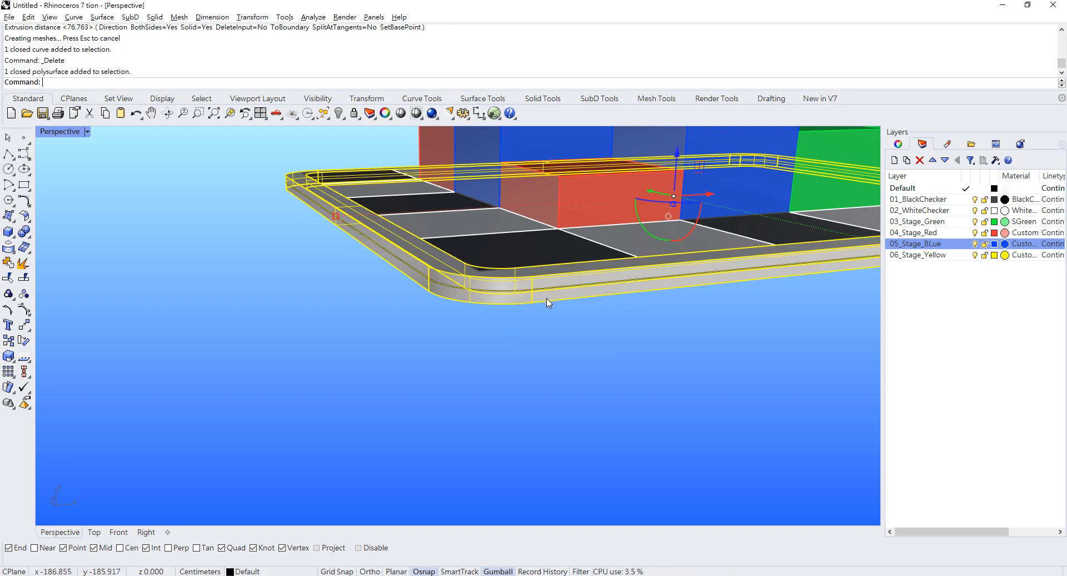
right_drag(548, 303, 646, 232)
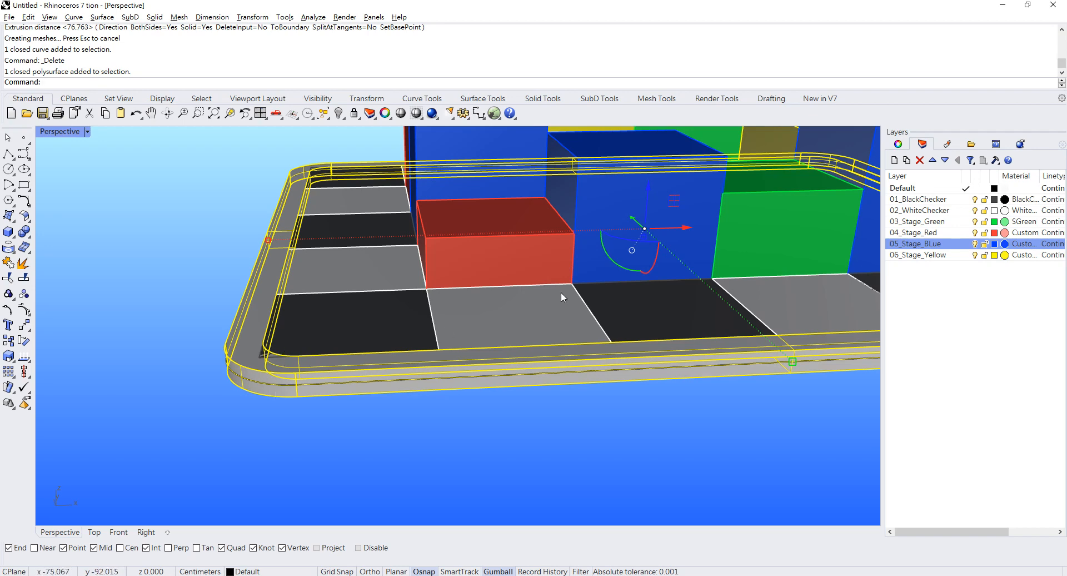
right_drag(631, 236, 672, 225)
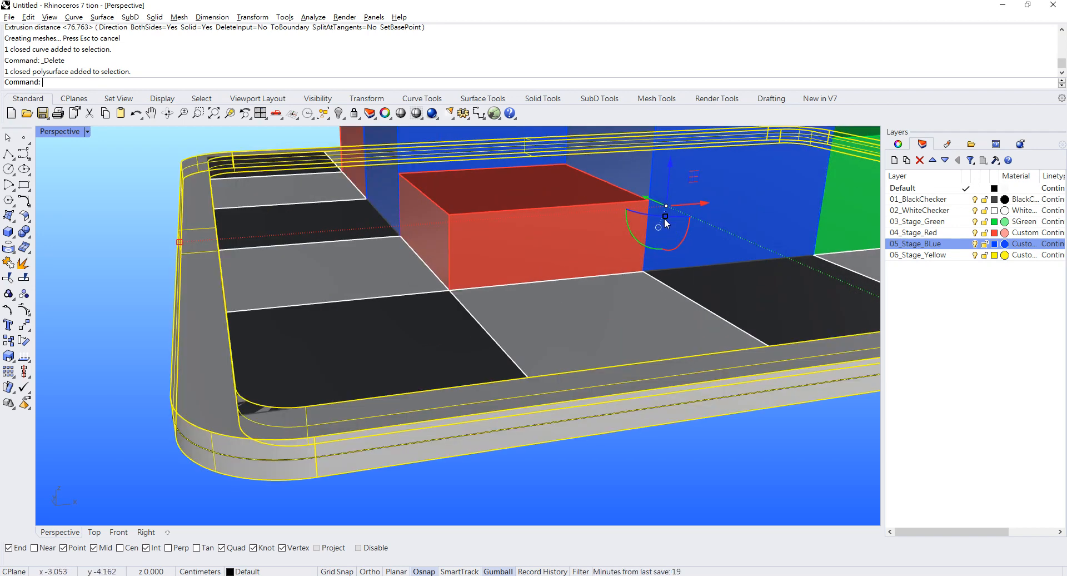
click(665, 218)
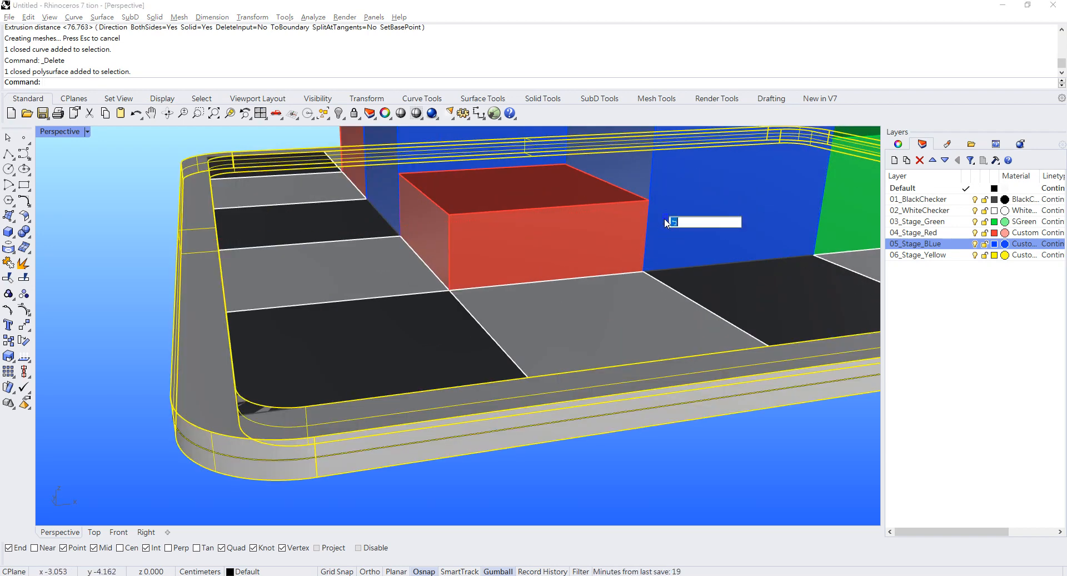
key(BackSpace)
click(634, 336)
click(635, 384)
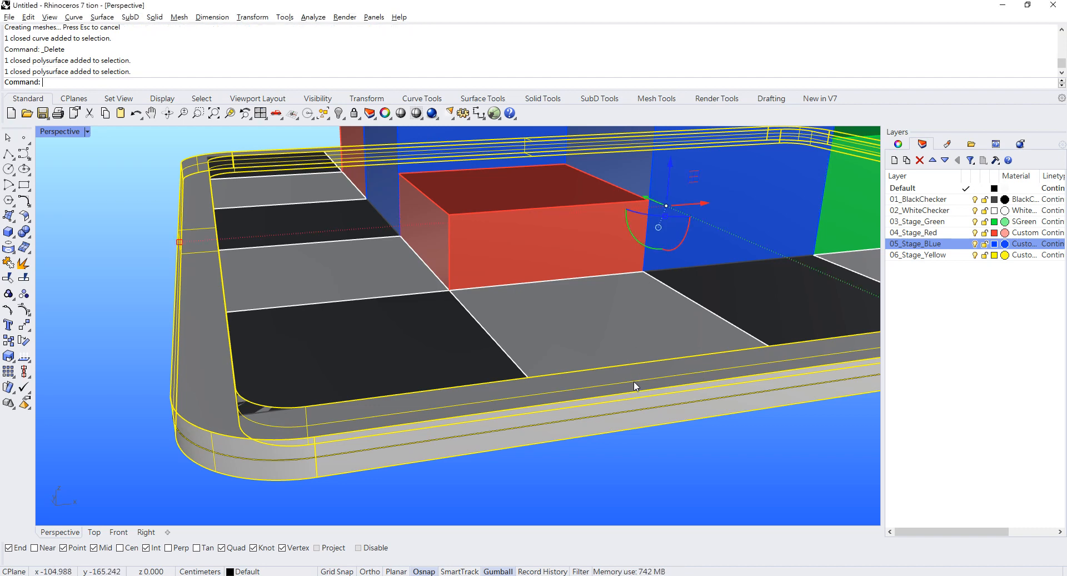
click(134, 356)
Select the border solid and scale it vertically with the gumball so it becomes thicker than the checker tiles.
click(207, 288)
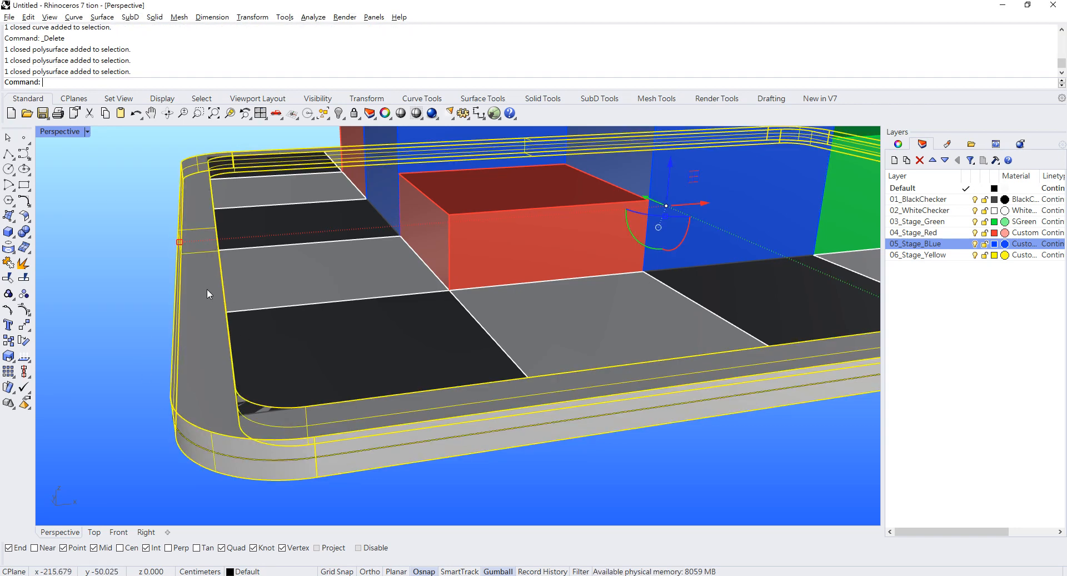
click(665, 216)
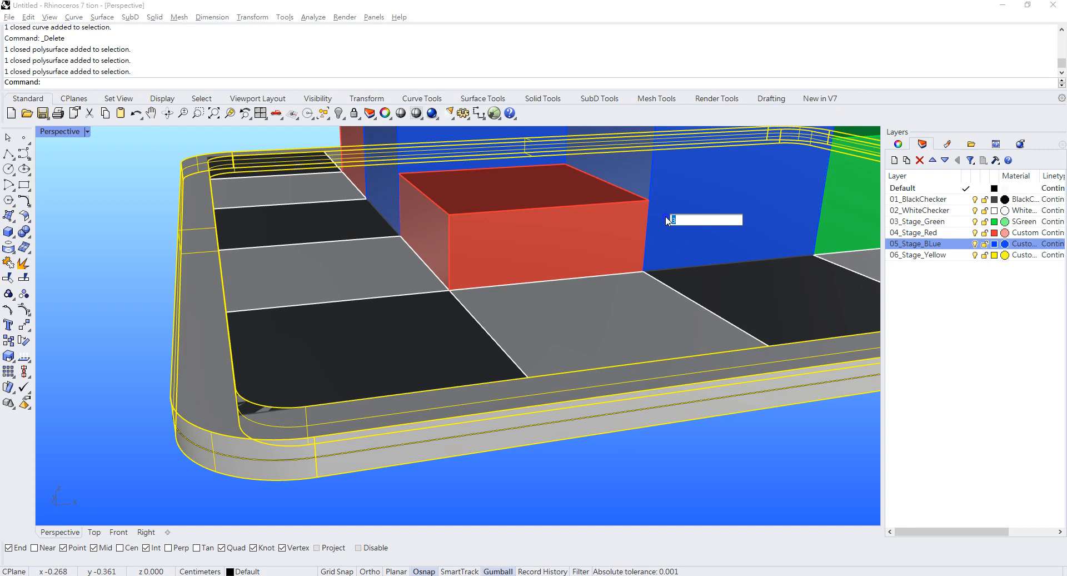
text(ㄅㄡ)
key(Return)
Try to move the border solid in the perspective view from its lower inner corner up to the checker tiles' underside.
right_drag(422, 273, 365, 288)
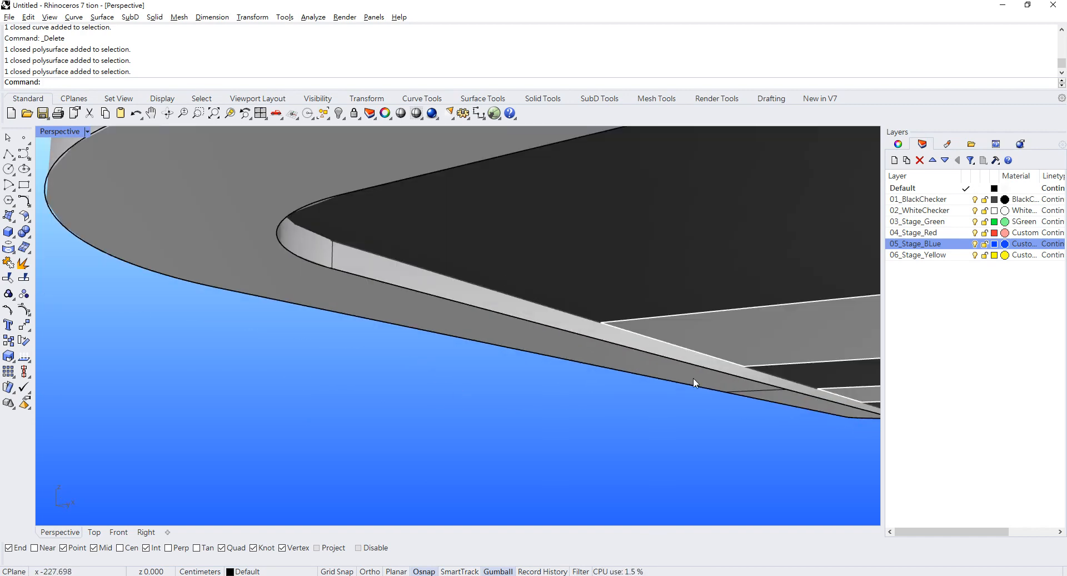
click(342, 277)
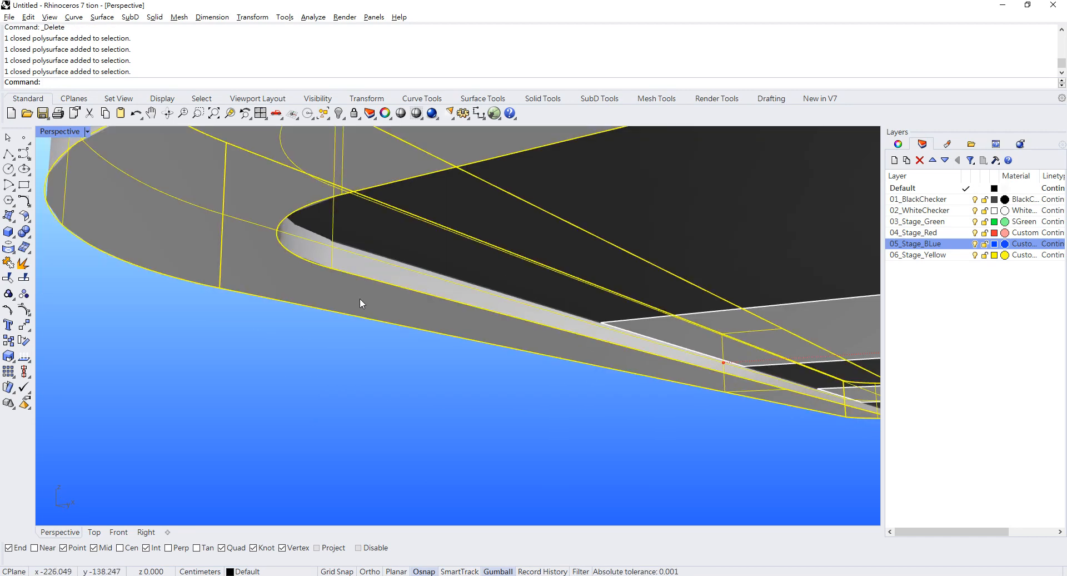
key(Return)
click(332, 268)
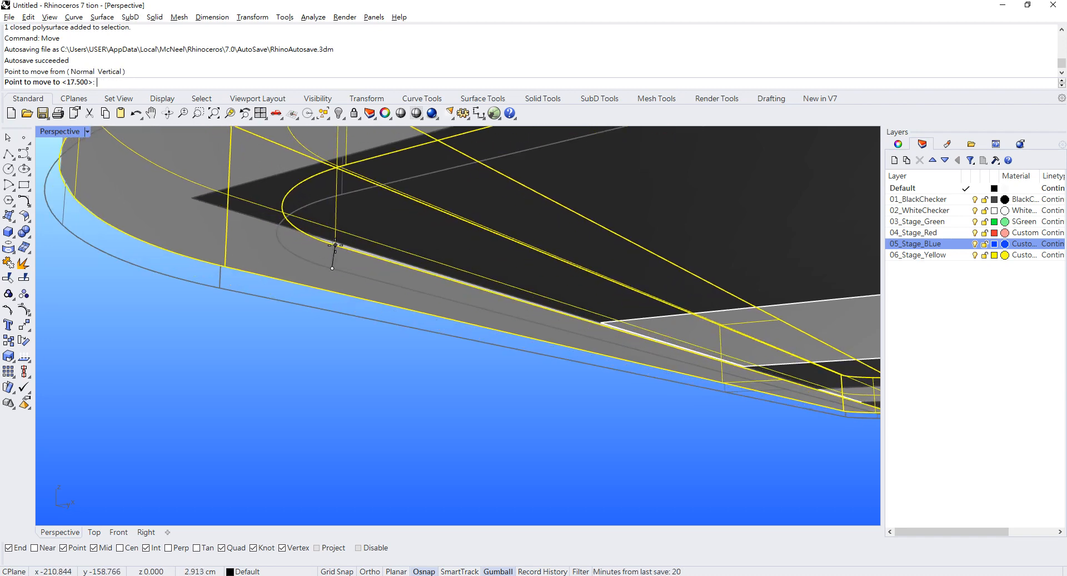
click(337, 246)
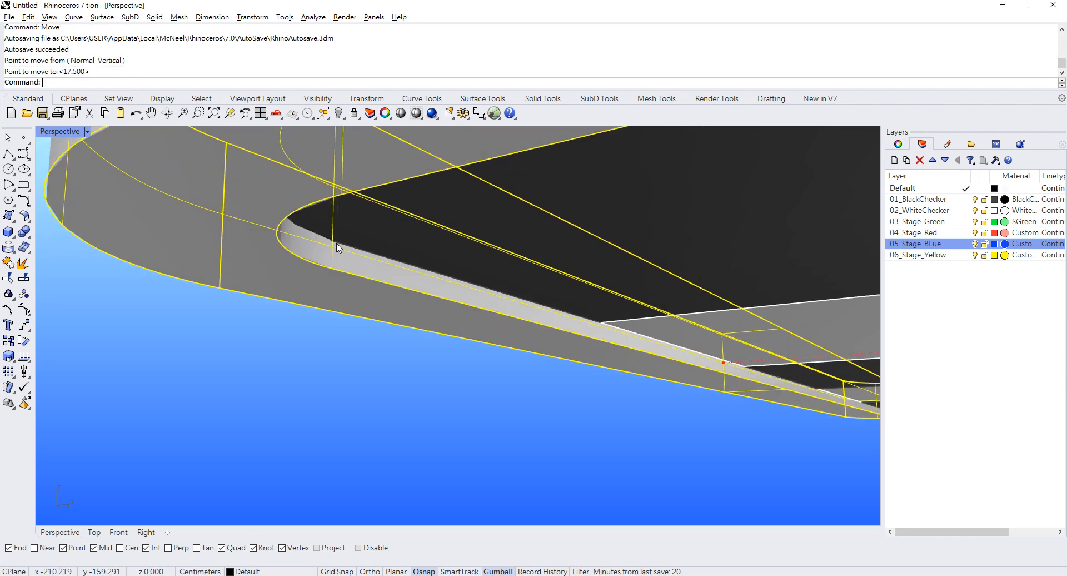
Switch to the Front view, turn on projected object snapping and clear the selection.
double_click(64, 132)
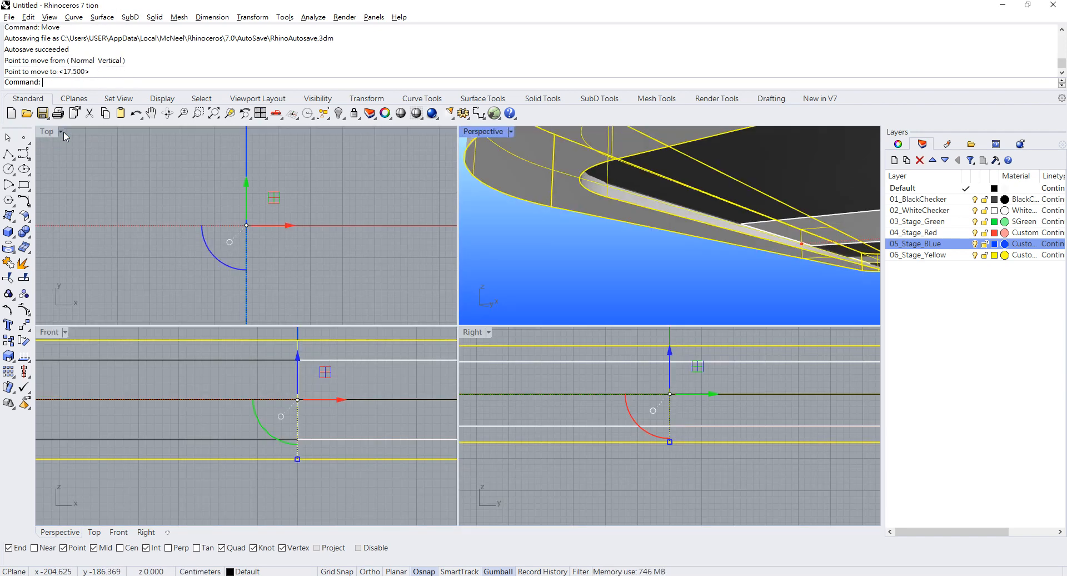
double_click(50, 333)
scroll(591, 296, down, 2)
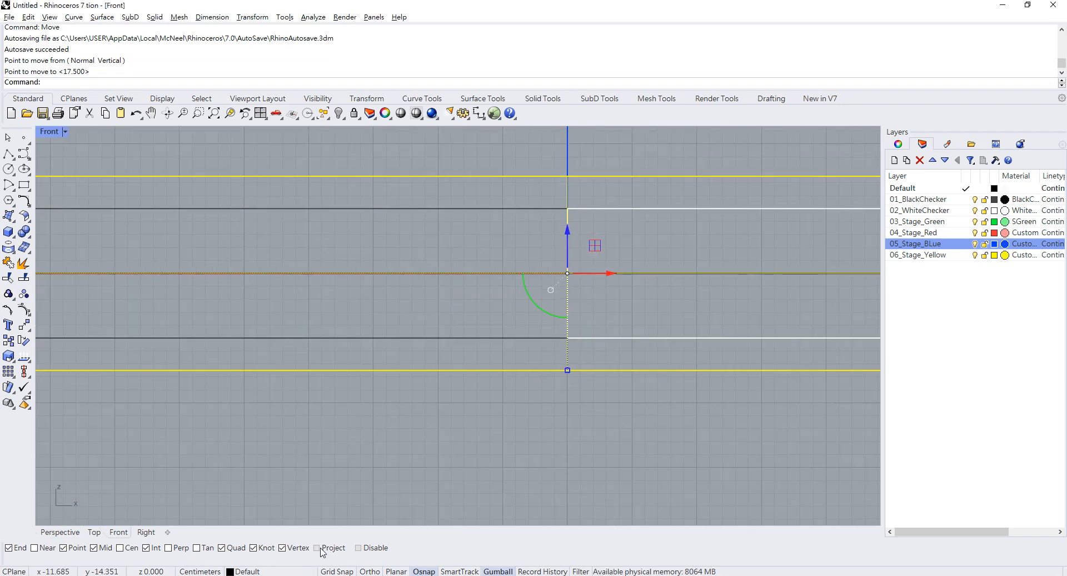
scroll(587, 303, down, 14)
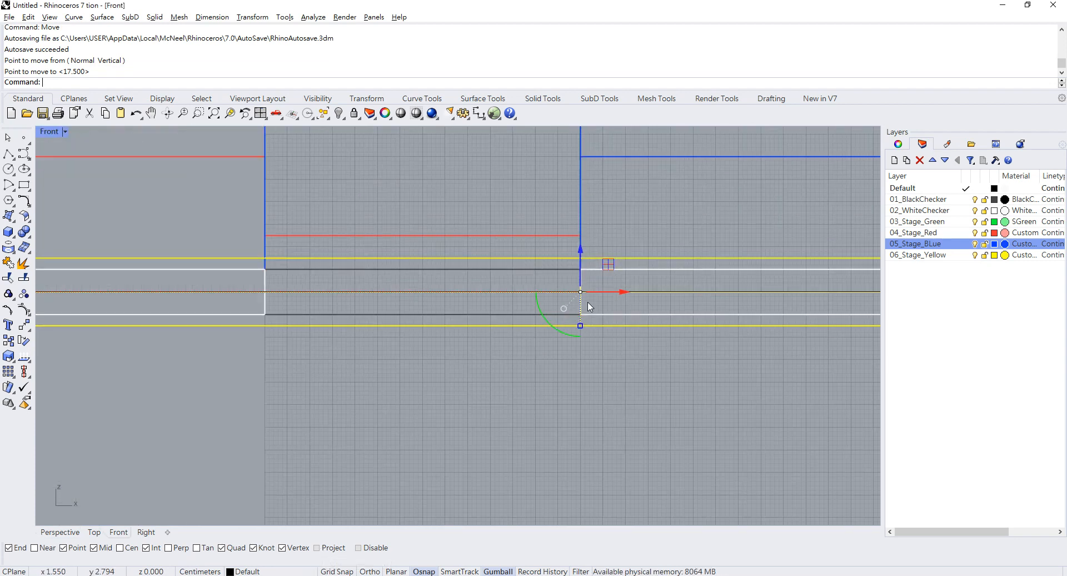
click(318, 548)
key(Escape)
scroll(596, 329, down, 3)
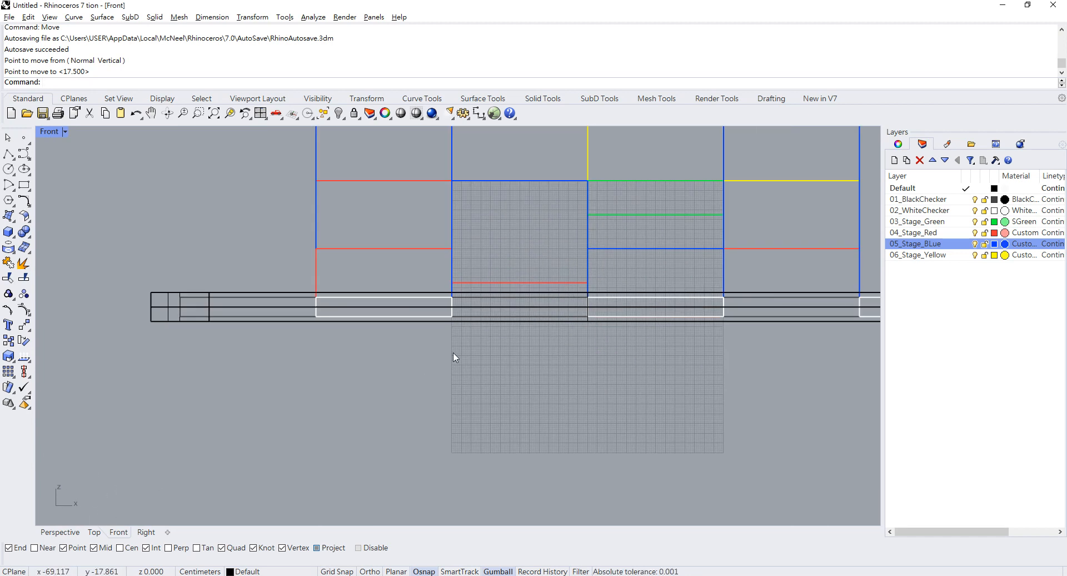
Select the border solid and move it straight up so its bottom edge snaps level with the checker tiles' underside.
click(174, 321)
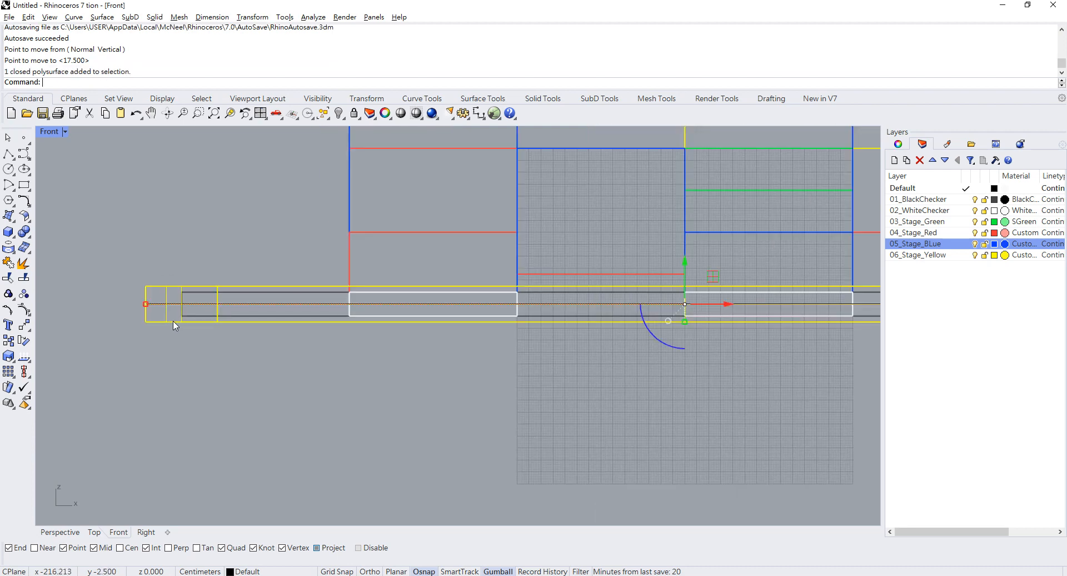
scroll(774, 301, up, 3)
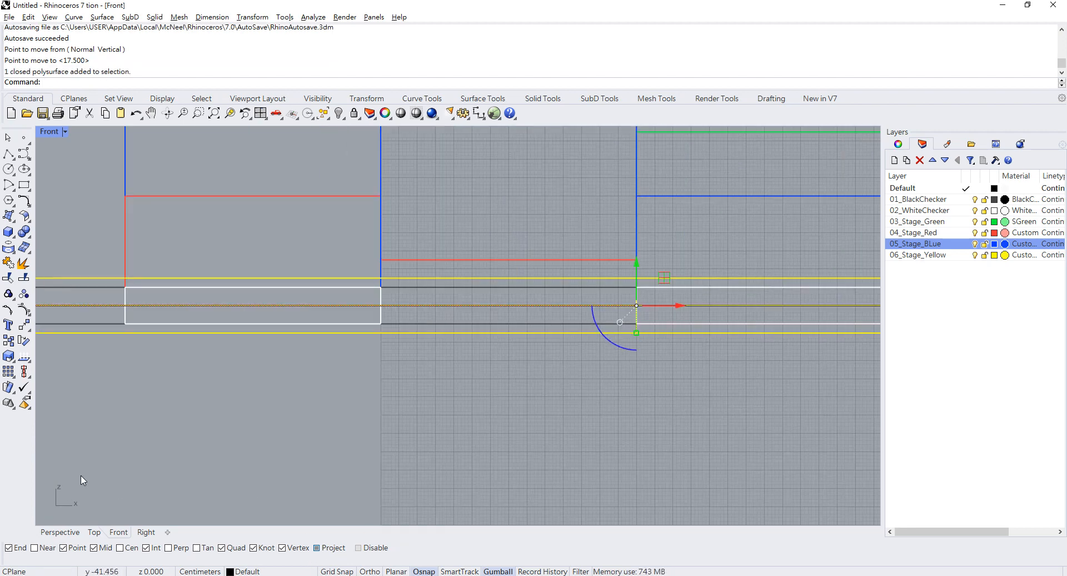
right_drag(81, 475, 337, 495)
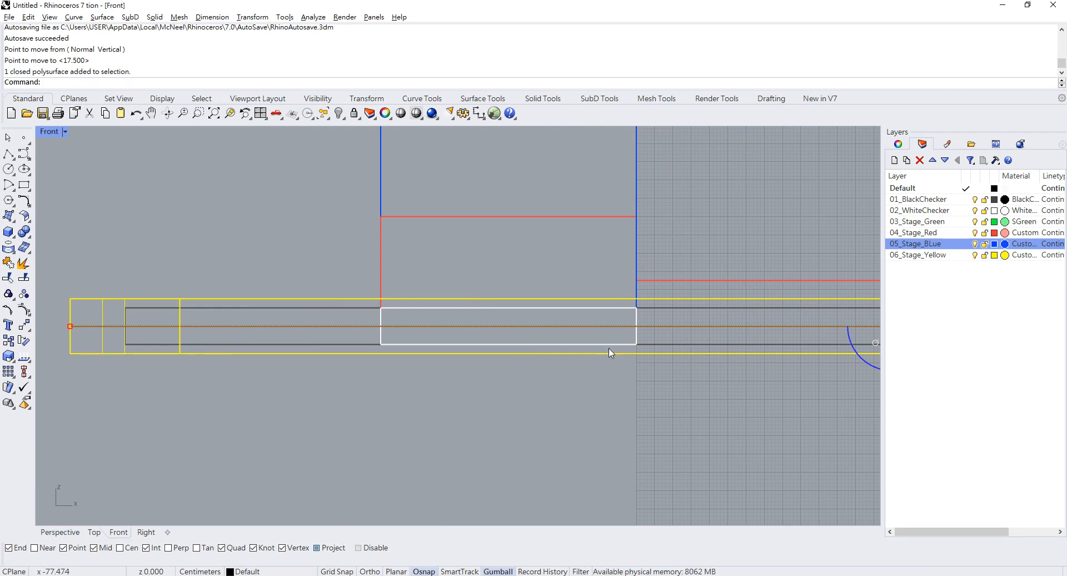
right_drag(607, 352, 681, 375)
right_drag(292, 353, 484, 371)
scroll(484, 371, up, 2)
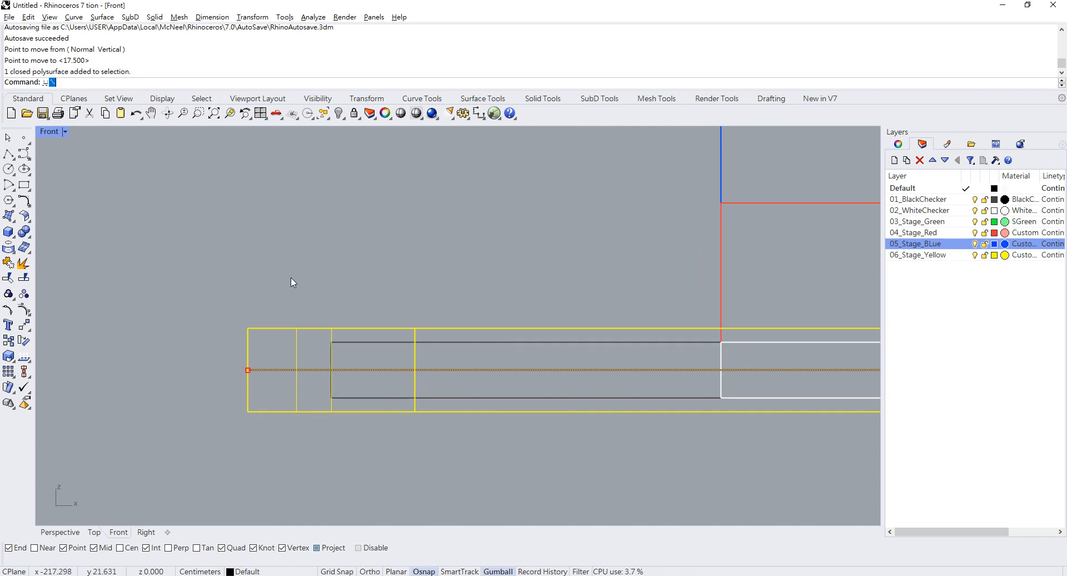
key(Return)
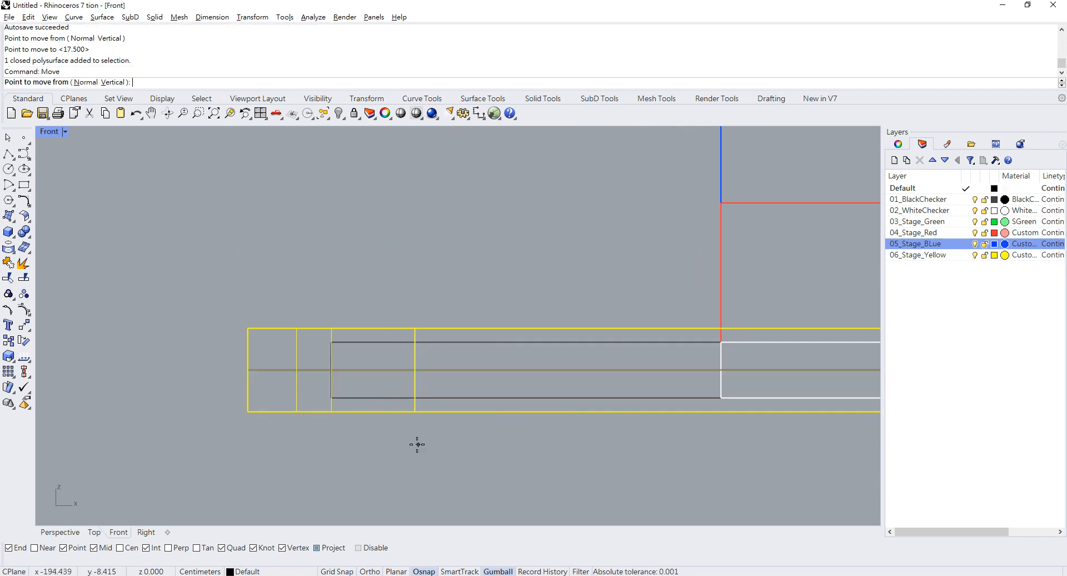
click(415, 411)
click(414, 397)
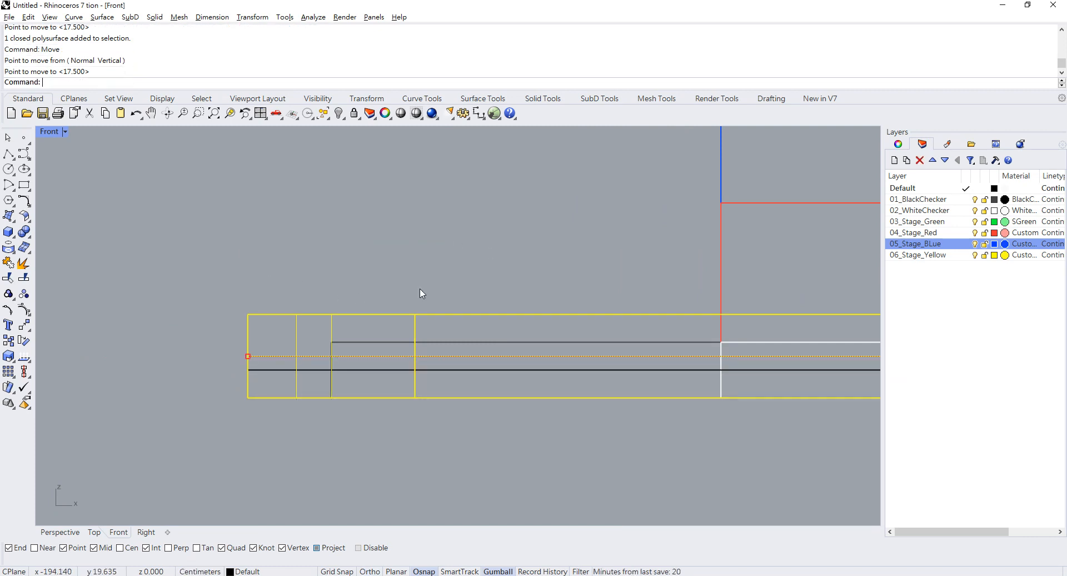
Return to the perspective view, select the leftover flat border surface inside the solid and delete it.
double_click(55, 132)
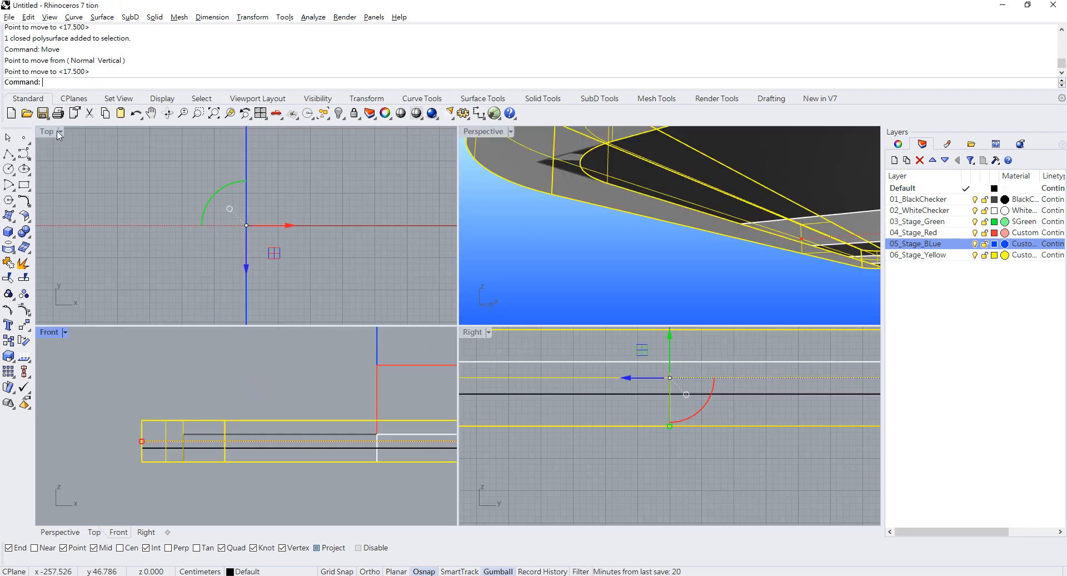
double_click(475, 133)
right_drag(422, 169, 412, 228)
key(Escape)
shift+right_drag(645, 225, 468, 250)
right_drag(469, 250, 475, 342)
scroll(218, 364, down, 3)
scroll(222, 378, up, 5)
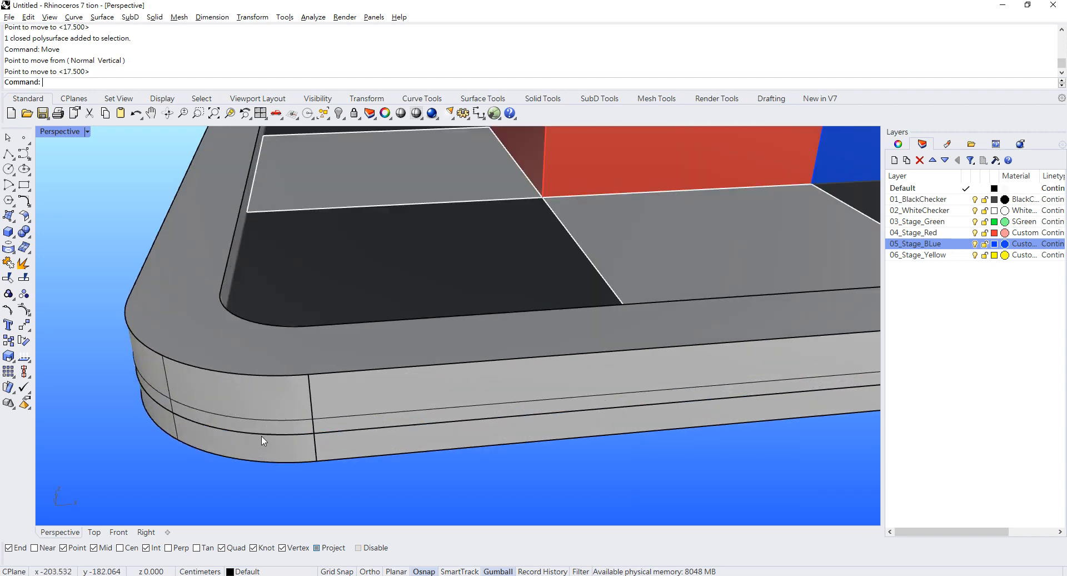
click(261, 435)
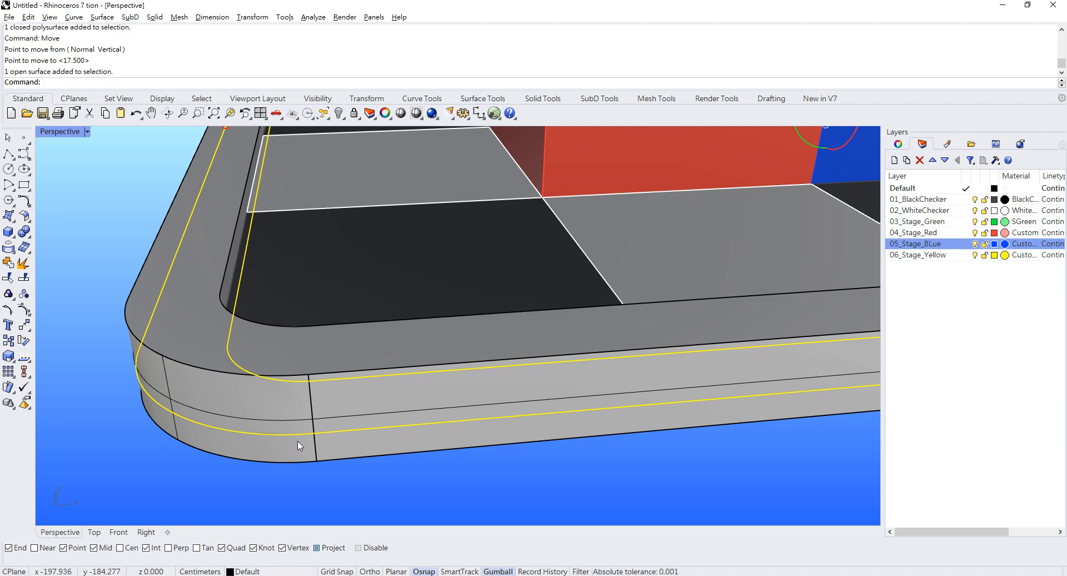
key(Delete)
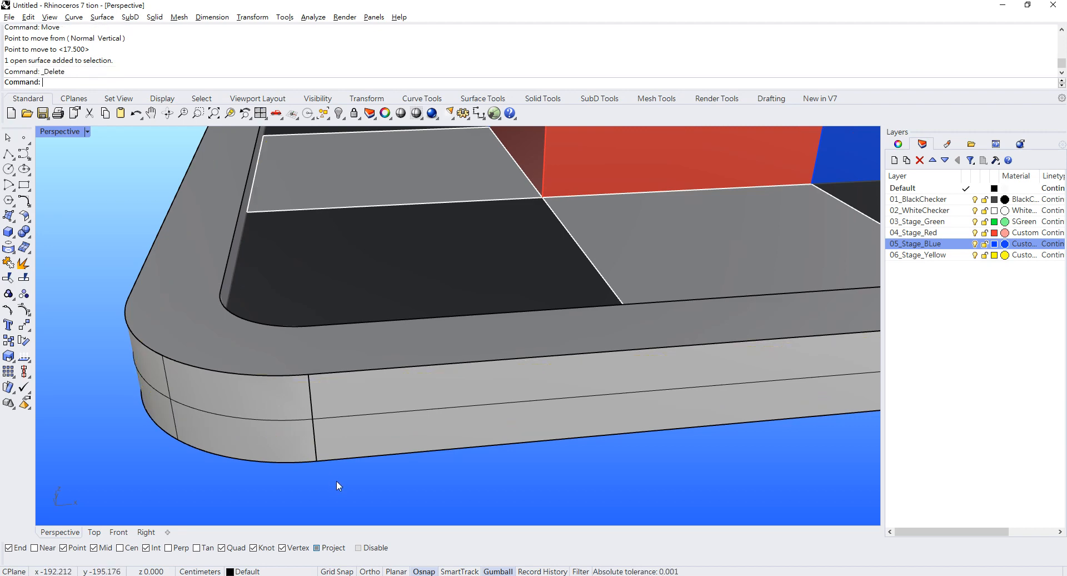
Fillet the border's top face with its inner side wall using FilletSrf at radius 5.
scroll(316, 389, down, 5)
scroll(285, 271, up, 10)
scroll(285, 271, down, 4)
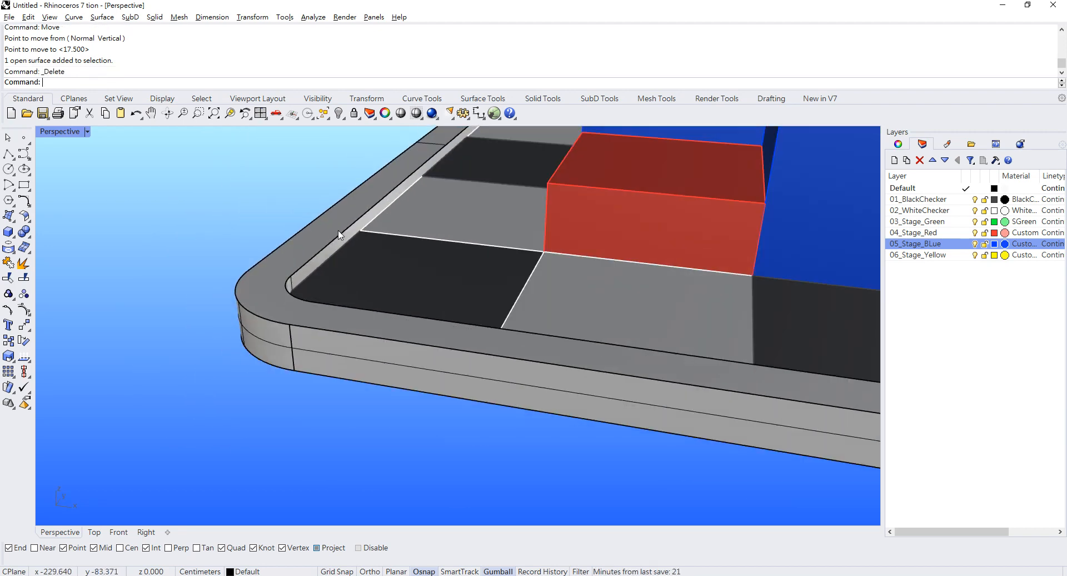
scroll(337, 231, up, 4)
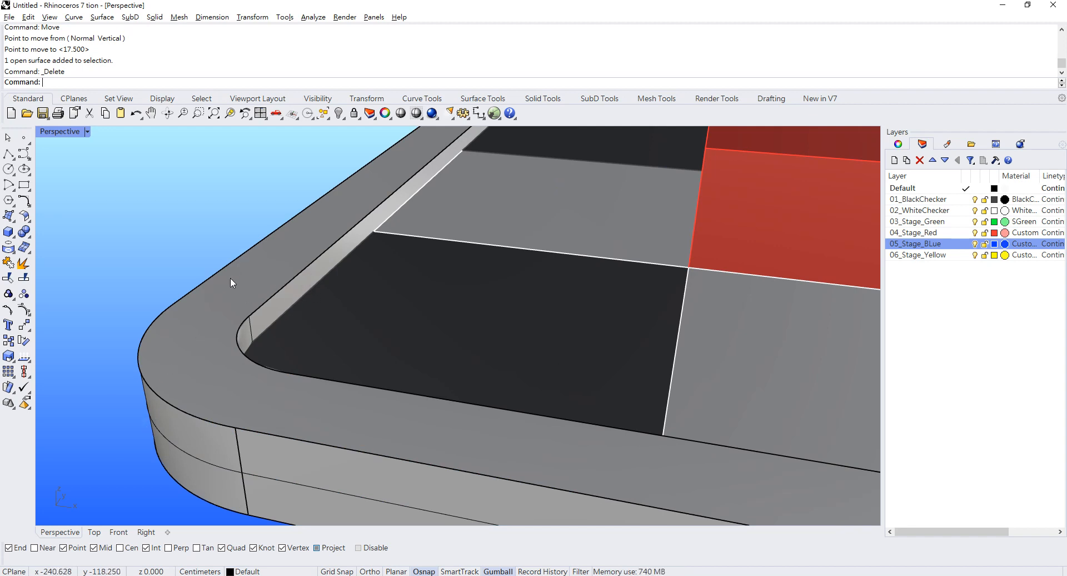
right_drag(218, 291, 402, 285)
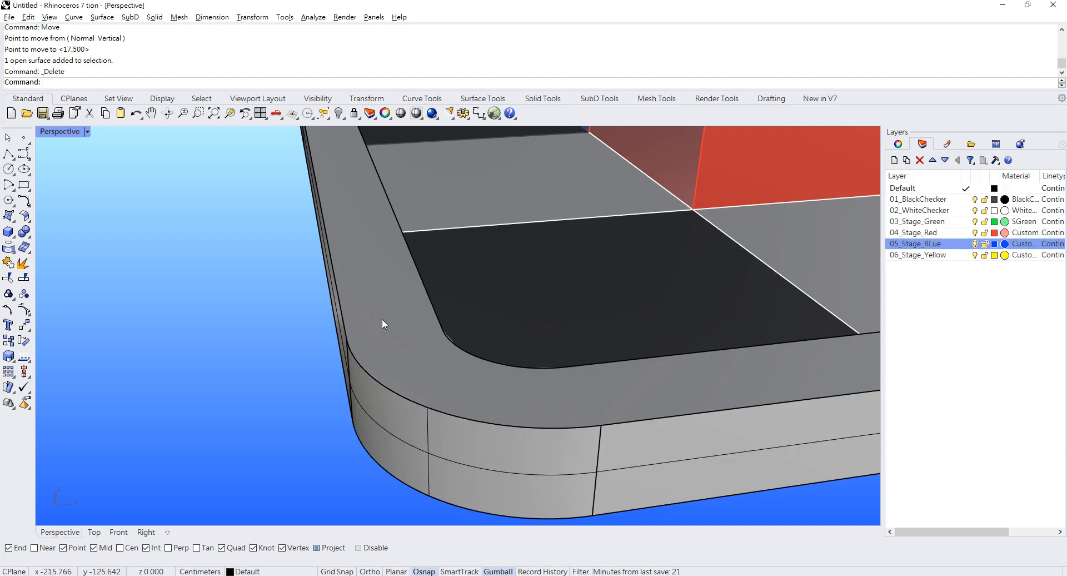
right_drag(382, 323, 345, 333)
click(23, 215)
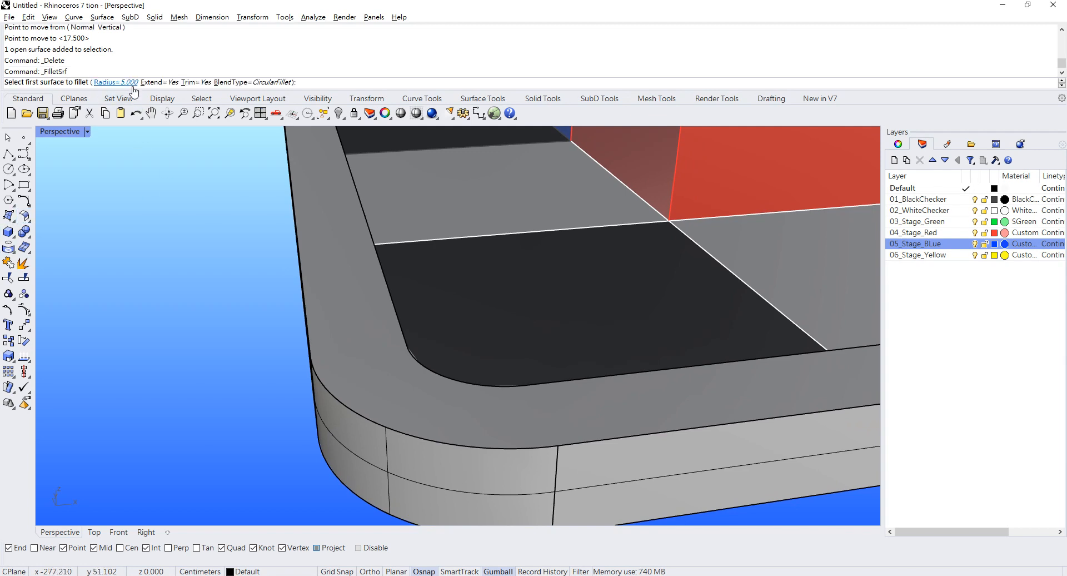
scroll(288, 245, up, 5)
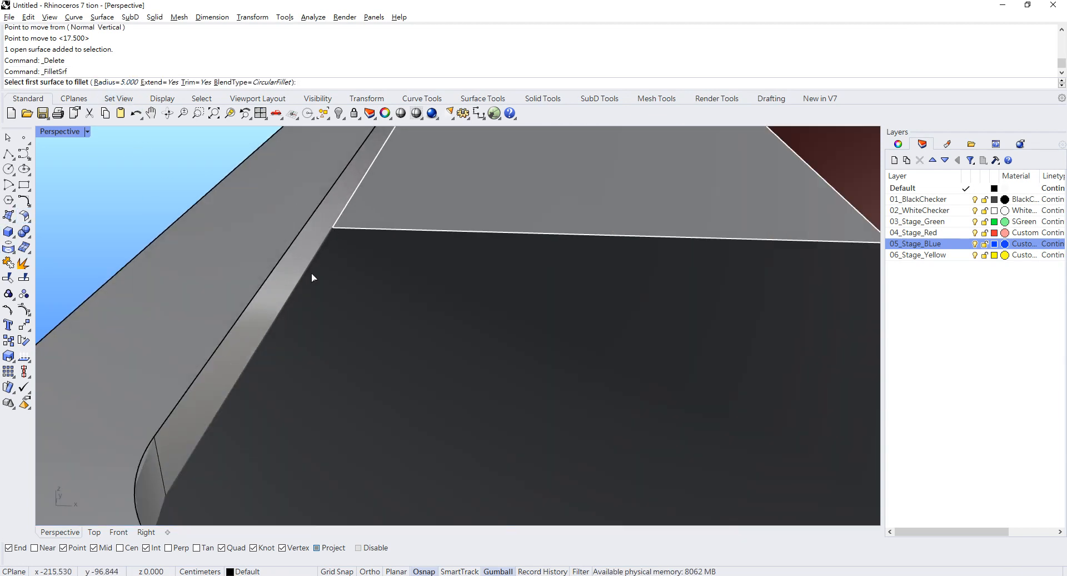
right_drag(333, 231, 312, 205)
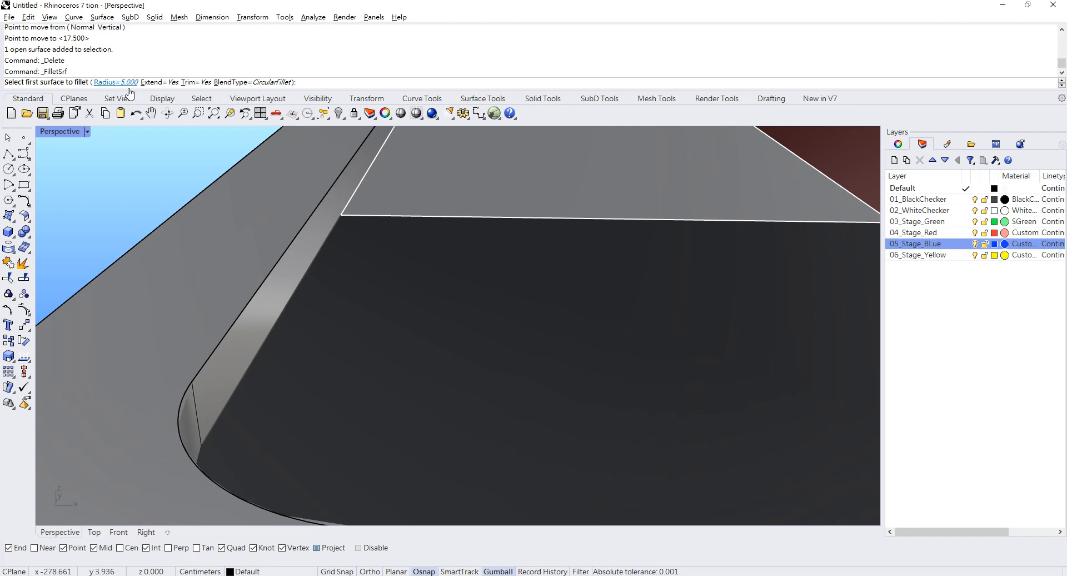
click(307, 204)
click(317, 232)
right_drag(317, 232, 776, 316)
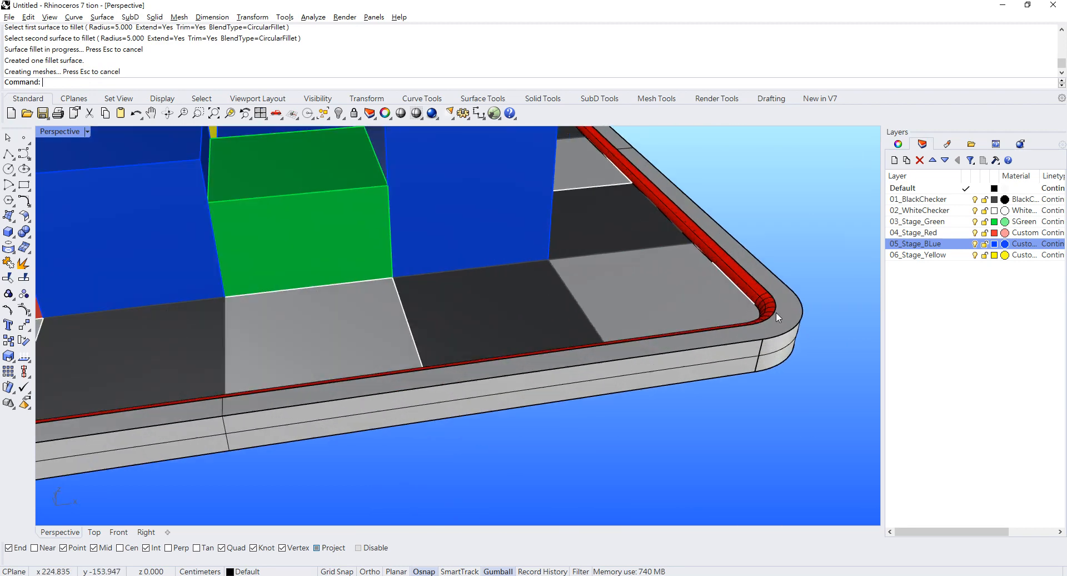
Fillet the border's top face with its outer side wall at radius 5, and examine the corner and adjoining straight sides.
scroll(778, 322, up, 3)
scroll(671, 345, up, 2)
right_click(634, 331)
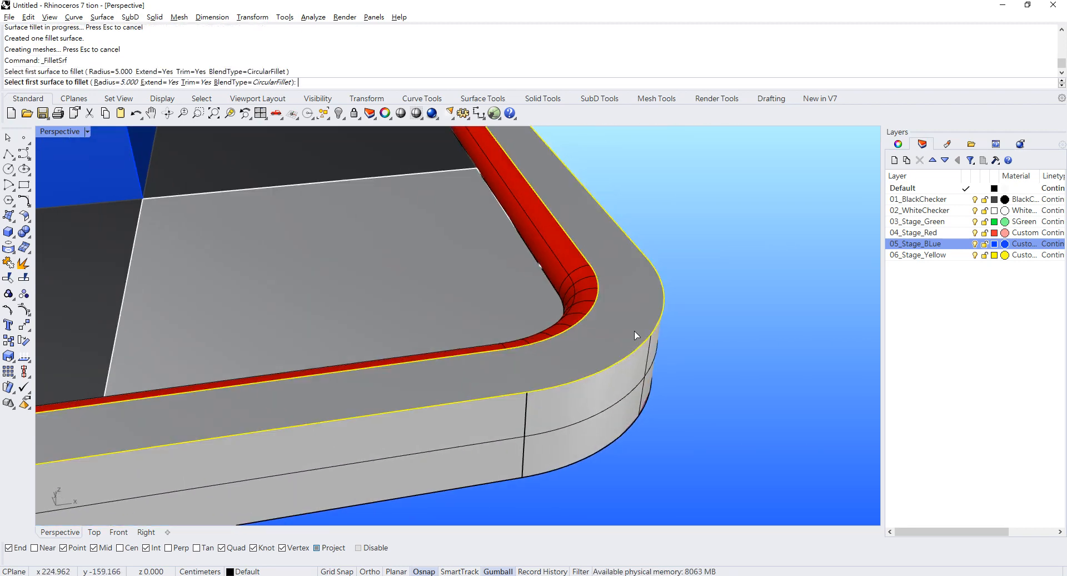
click(634, 331)
click(639, 393)
right_drag(638, 393, 272, 370)
right_click(272, 370)
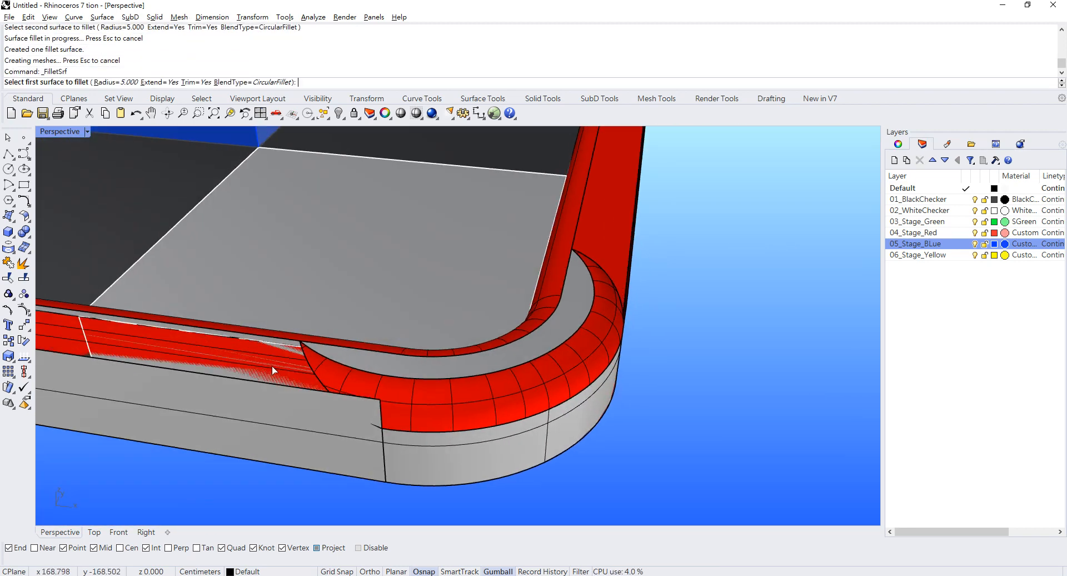
click(273, 370)
right_drag(311, 403, 269, 380)
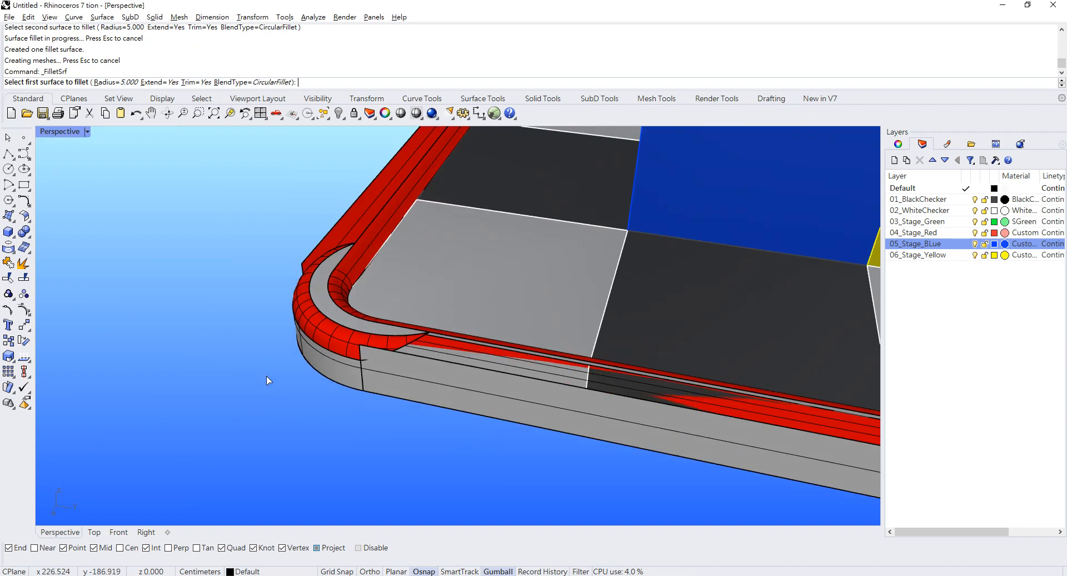
Undo the fillets between the border's top face and its outer side walls, back to the state with only the inner fillet.
scroll(268, 380, up, 2)
key(ctrl+z)
scroll(227, 321, up, 5)
key(ctrl+z)
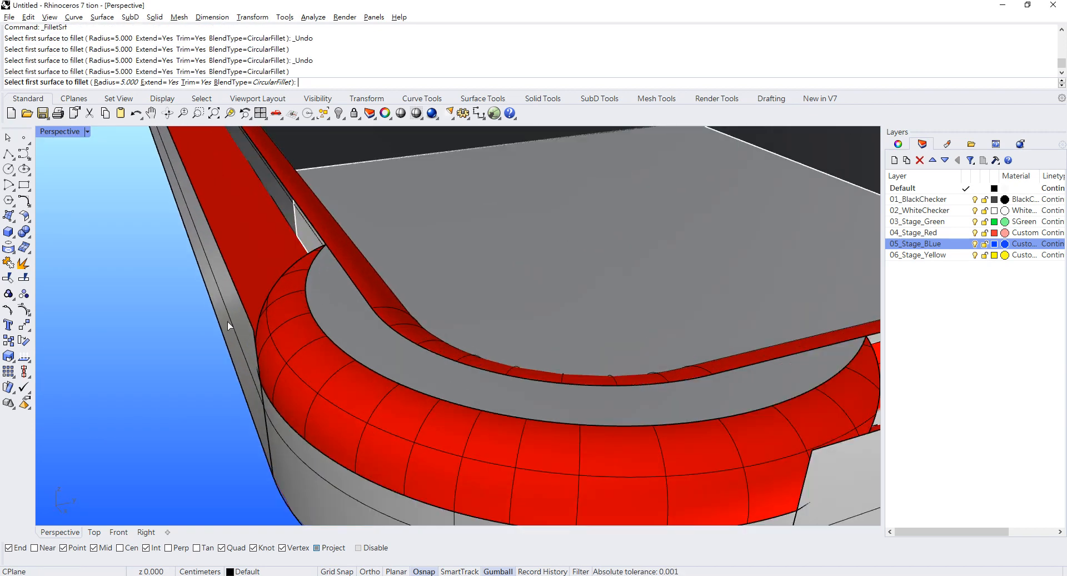
key(Escape)
key(ctrl+z)
scroll(212, 344, down, 3)
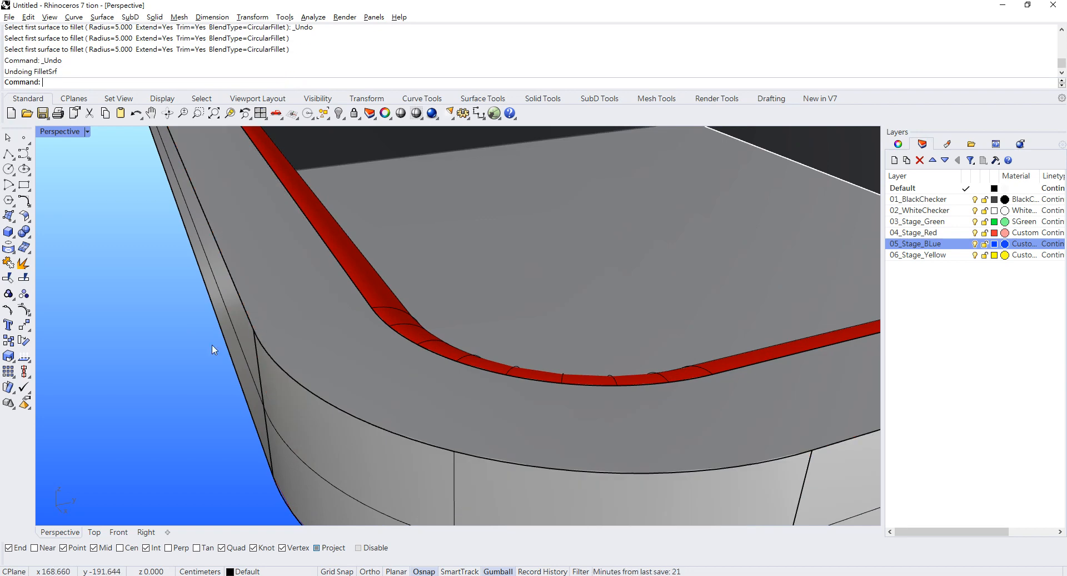
right_drag(212, 345, 500, 409)
click(462, 406)
key(Escape)
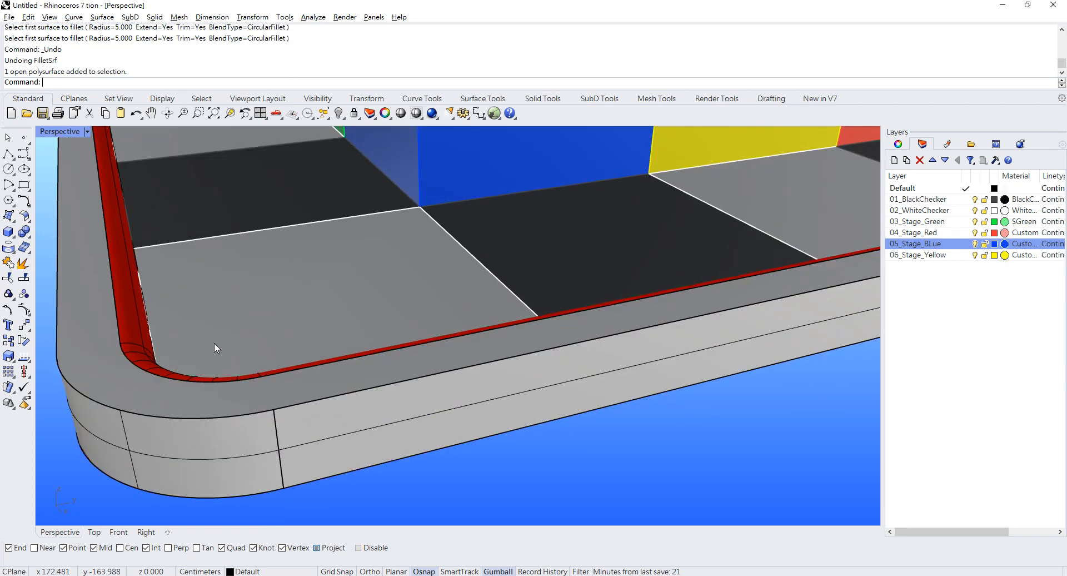
Select the inner fillet surface and the border polysurface and join them.
scroll(214, 343, up, 2)
click(119, 317)
shift+click(222, 455)
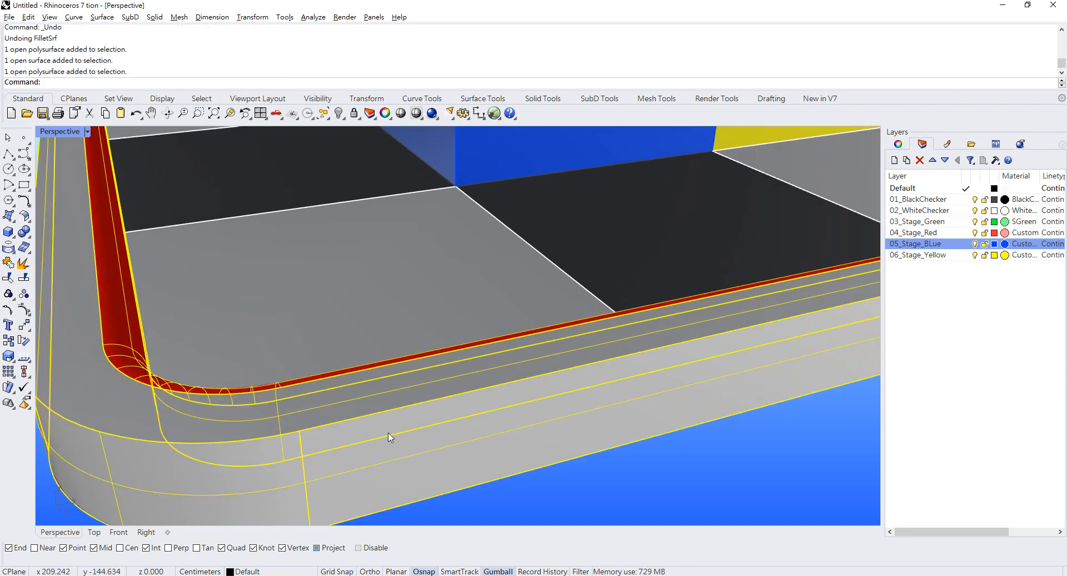
key(ctrl+j)
key(Escape)
At another corner, try to fillet the border's top face with the outer straight wall and the rounded corner wall at radius 5.
scroll(659, 400, down, 3)
shift+right_drag(683, 396, 312, 388)
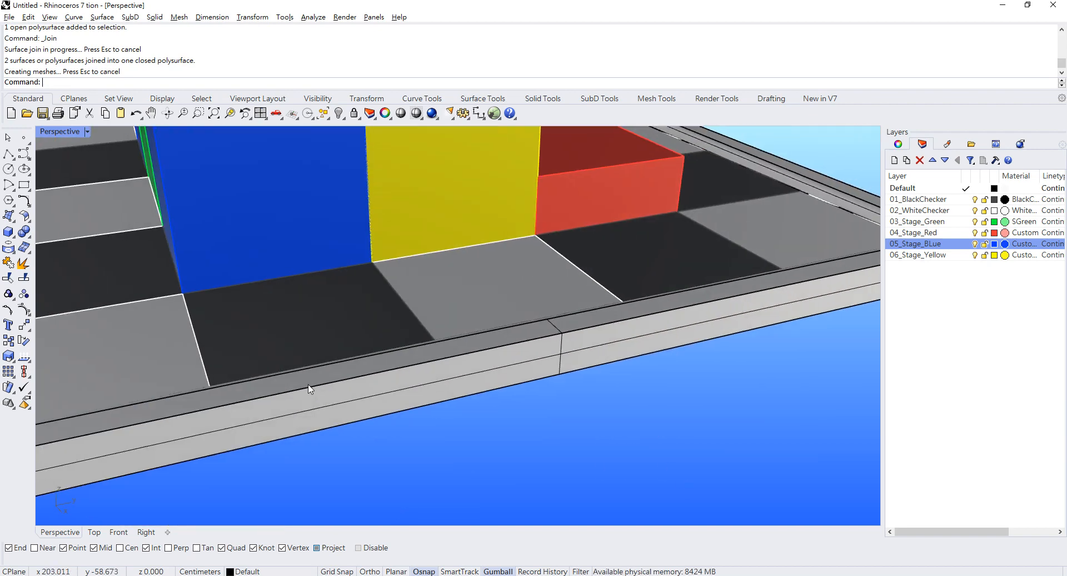
shift+right_drag(819, 281, 390, 364)
scroll(483, 275, up, 4)
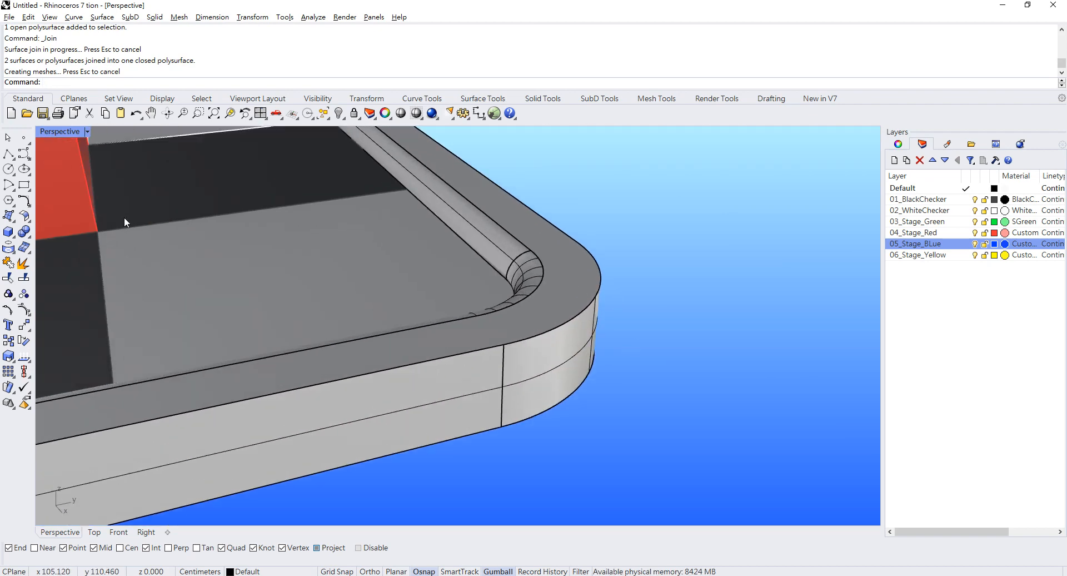
click(23, 216)
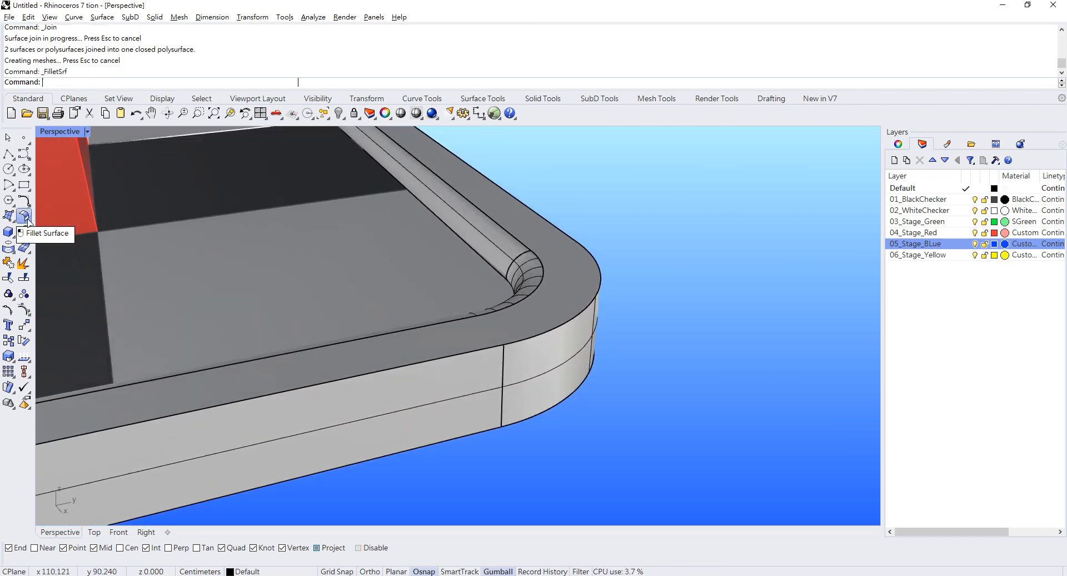
click(398, 358)
click(405, 387)
scroll(574, 295, up, 2)
click(575, 295)
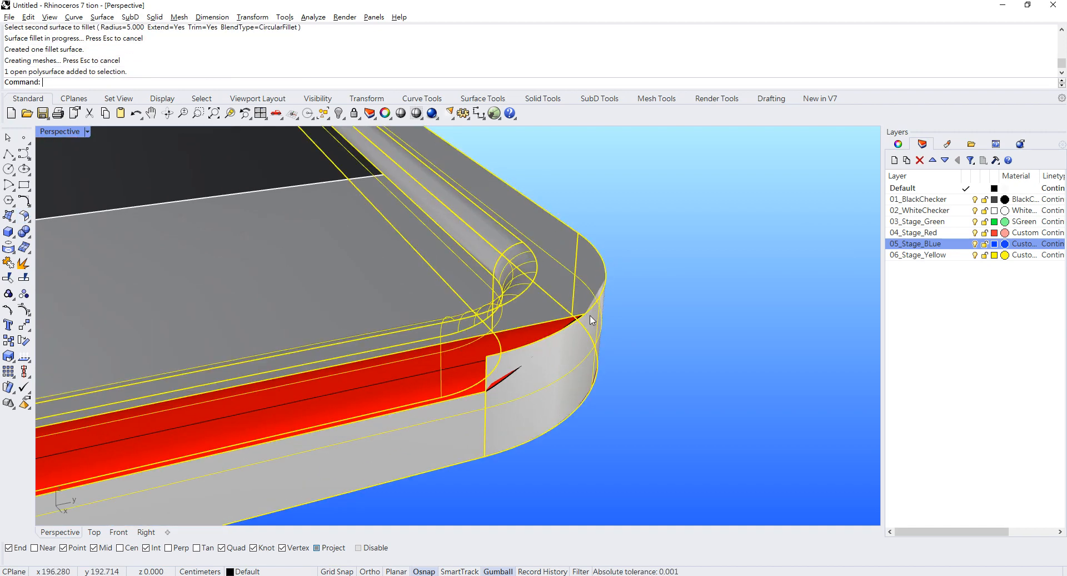
click(699, 335)
right_click(699, 334)
click(586, 290)
click(595, 335)
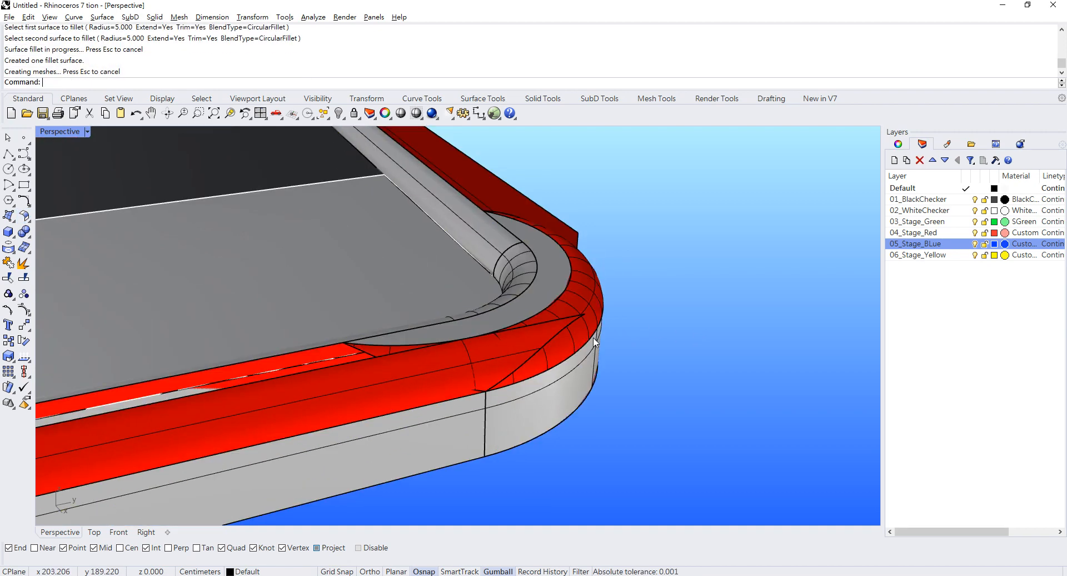
Examine the new outer fillets at the border's corners and along the adjoining straight sides for gaps and overlaps.
right_drag(595, 335, 474, 356)
scroll(475, 357, down, 5)
scroll(773, 366, up, 3)
right_drag(773, 365, 626, 401)
scroll(627, 400, up, 2)
scroll(611, 371, up, 1)
scroll(584, 379, up, 1)
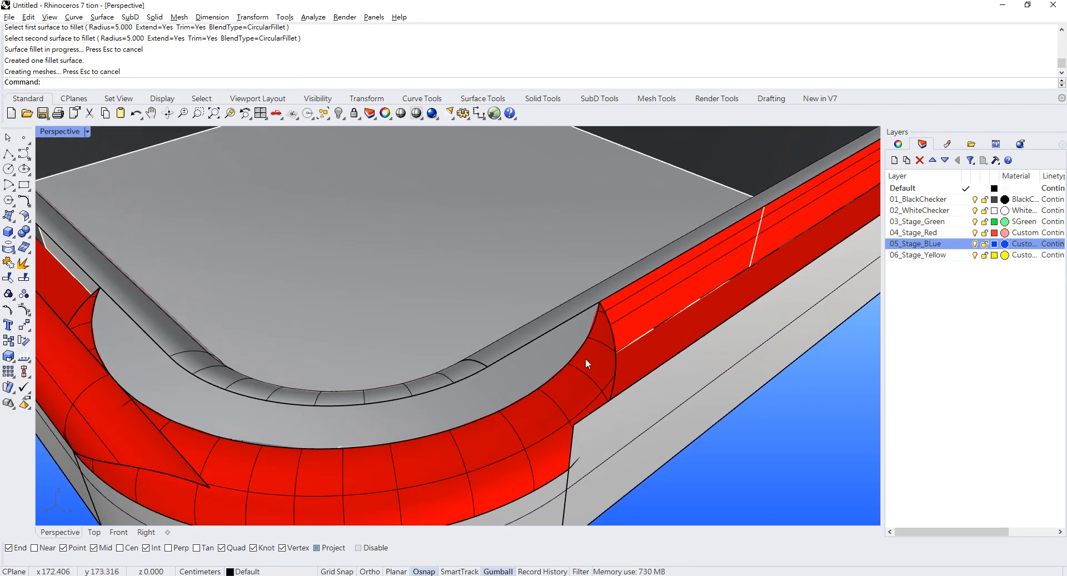
scroll(585, 358, up, 1)
scroll(600, 289, down, 2)
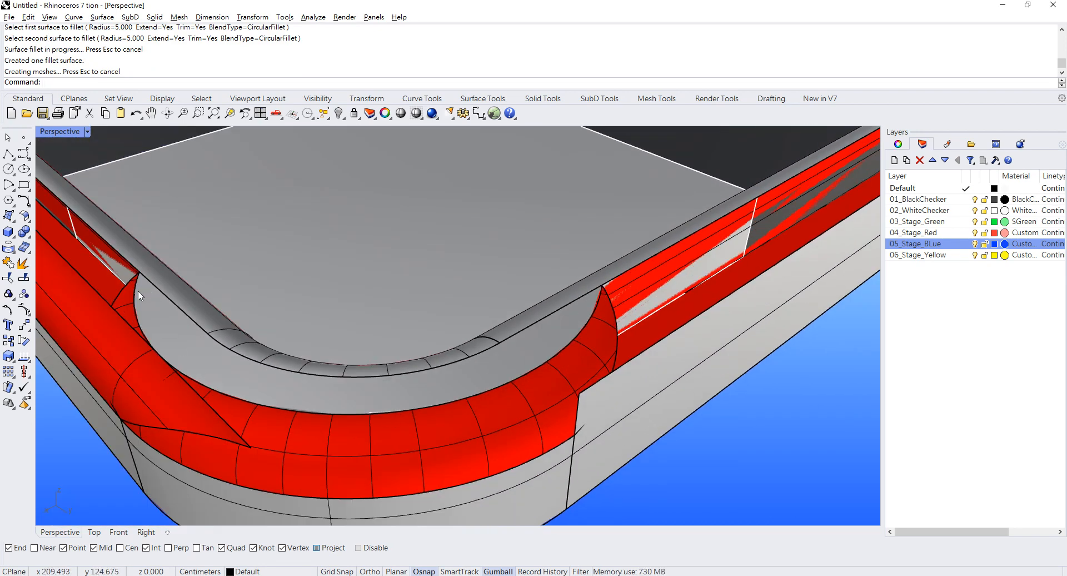
scroll(266, 351, down, 5)
right_drag(489, 356, 342, 358)
scroll(533, 389, up, 3)
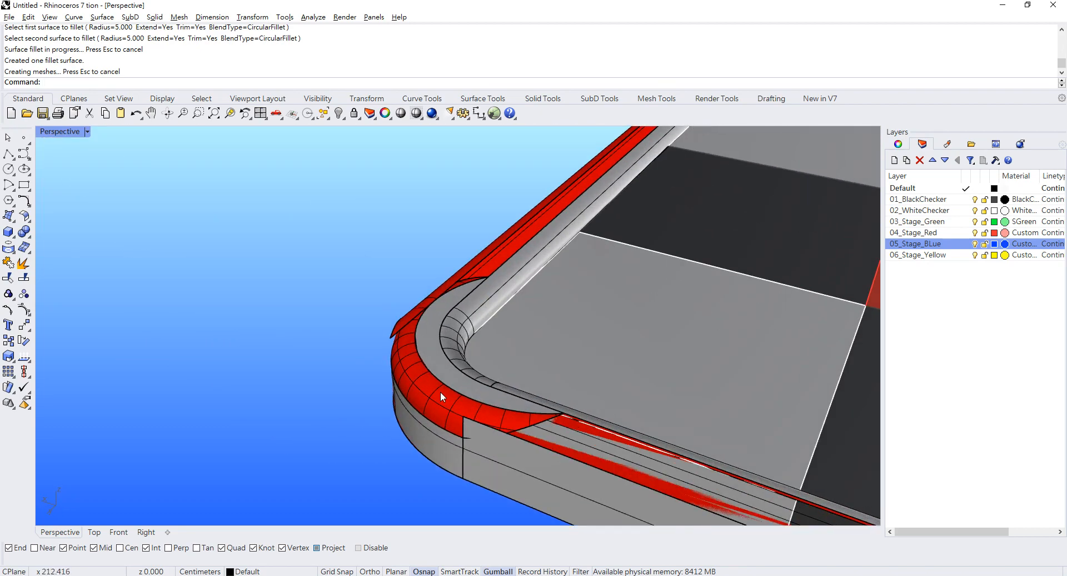
right_drag(411, 391, 467, 357)
scroll(488, 355, down, 4)
scroll(441, 381, up, 3)
scroll(572, 376, up, 5)
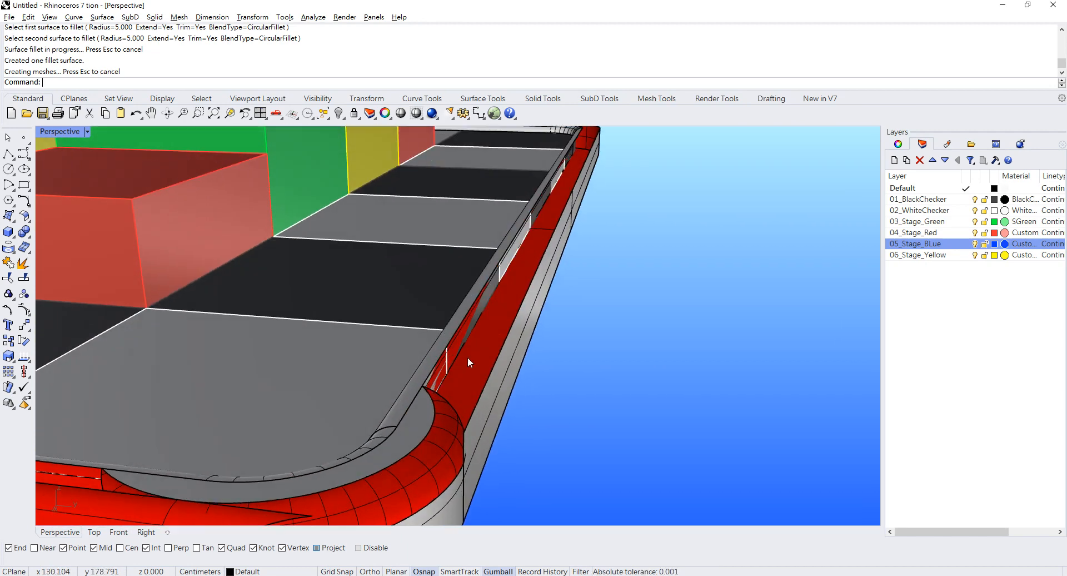
Undo both outer fillets made on the border's straight wall and corner wall.
key(ctrl+z)
scroll(528, 371, down, 5)
key(ctrl+z)
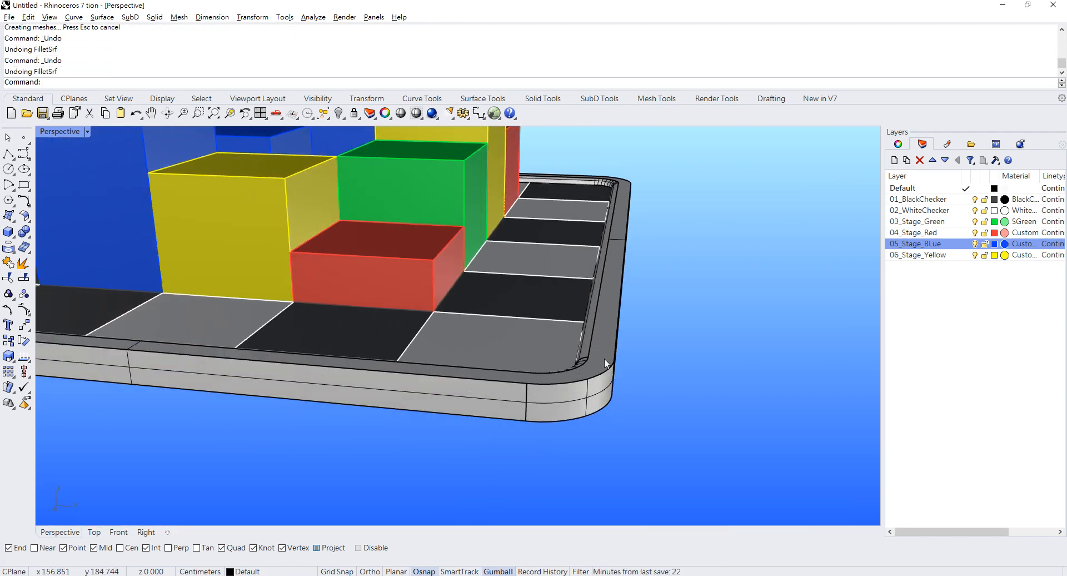
Select the border solid and isolate it so that all other objects are hidden.
scroll(588, 343, up, 4)
scroll(588, 343, up, 2)
click(588, 338)
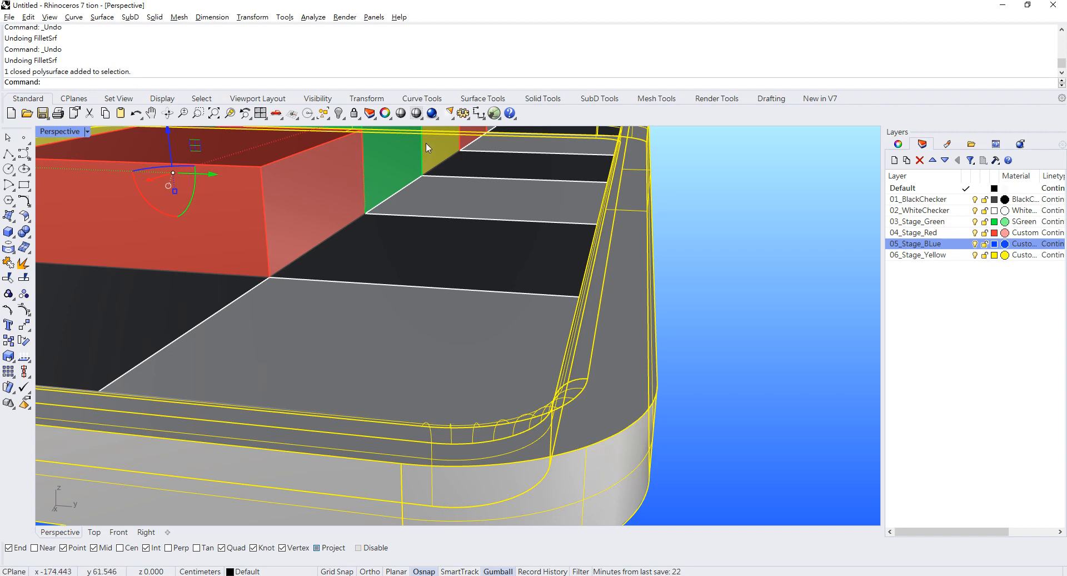
click(342, 117)
click(388, 135)
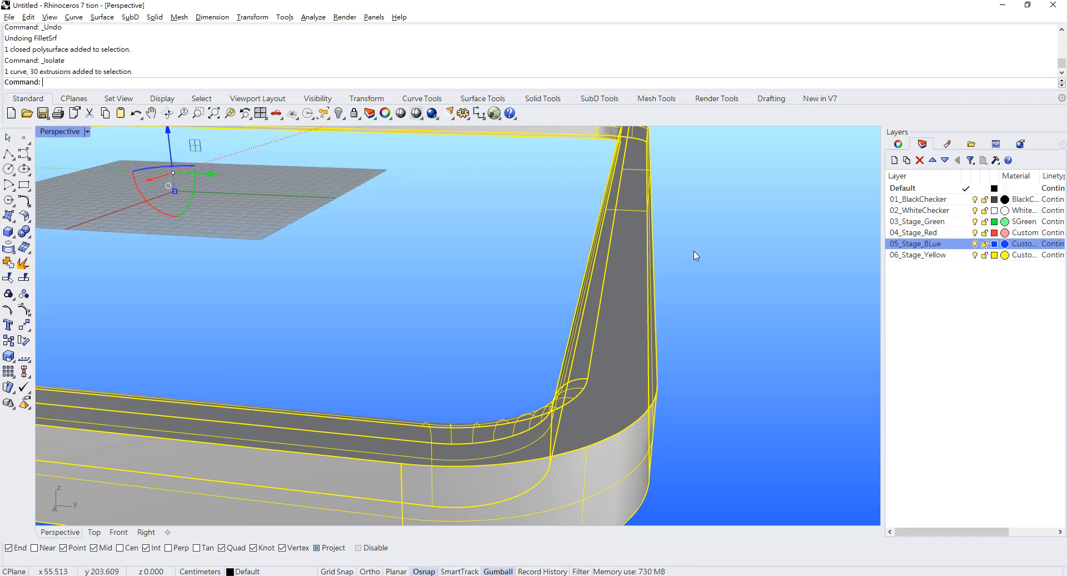
click(693, 252)
scroll(632, 259, down, 4)
right_drag(631, 259, 329, 389)
scroll(659, 392, down, 3)
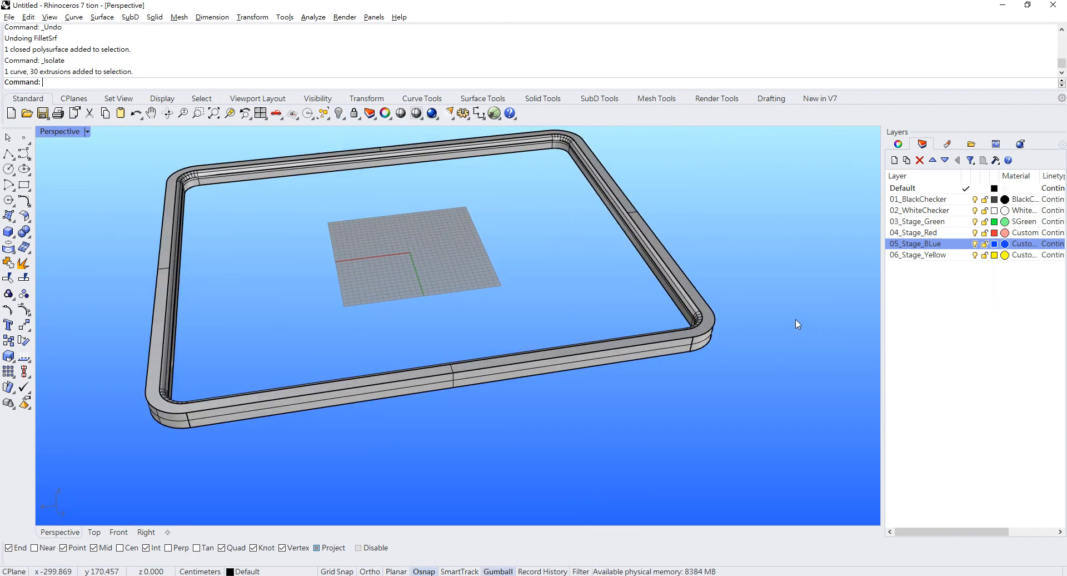
Explode the isolated border polysurface into its separate surfaces.
scroll(655, 312, up, 5)
right_drag(699, 314, 616, 355)
click(615, 356)
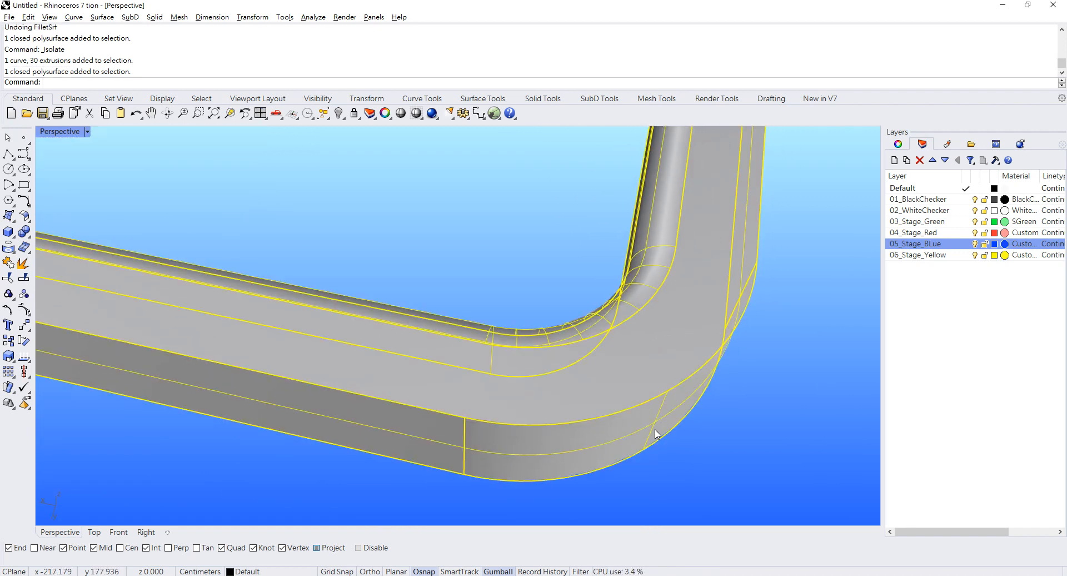
key(Escape)
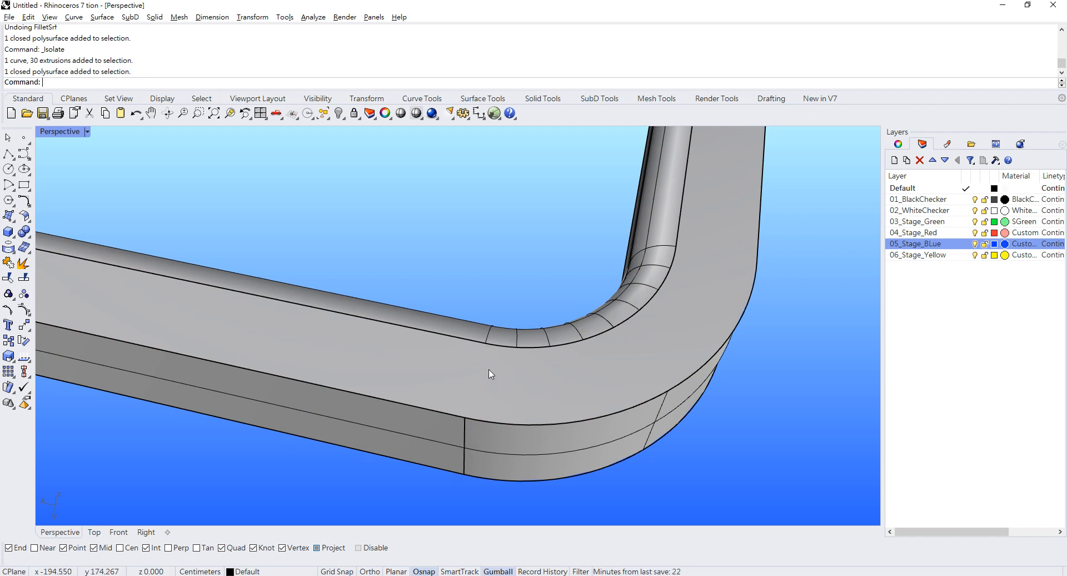
scroll(488, 369, down, 1)
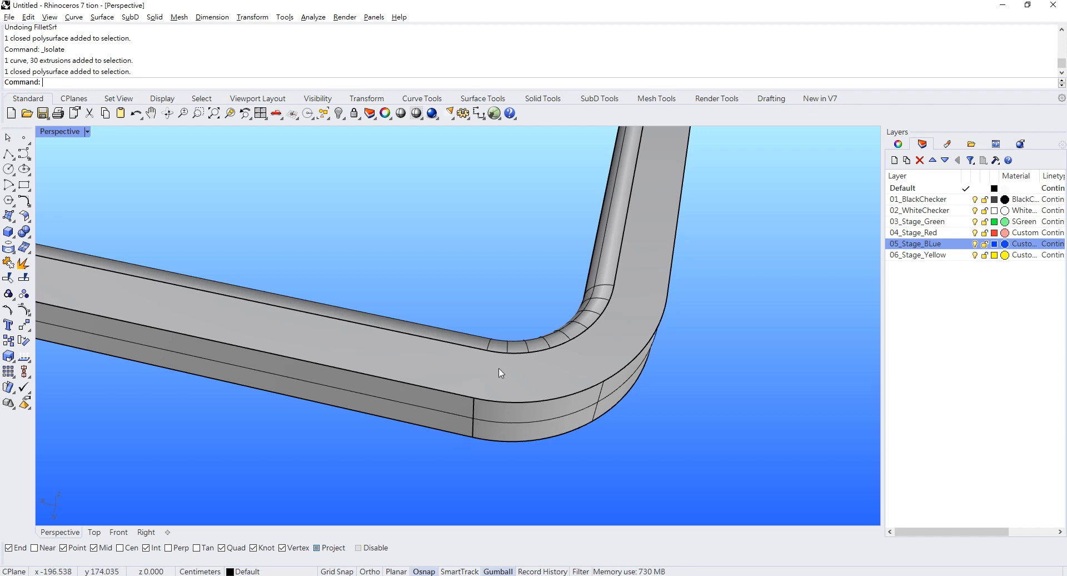
click(473, 368)
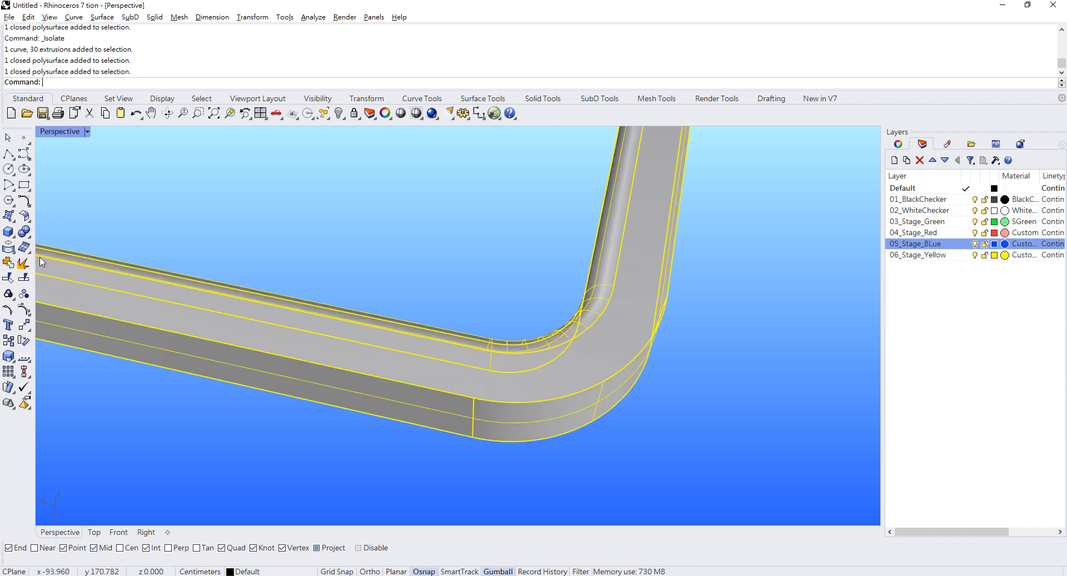
click(23, 263)
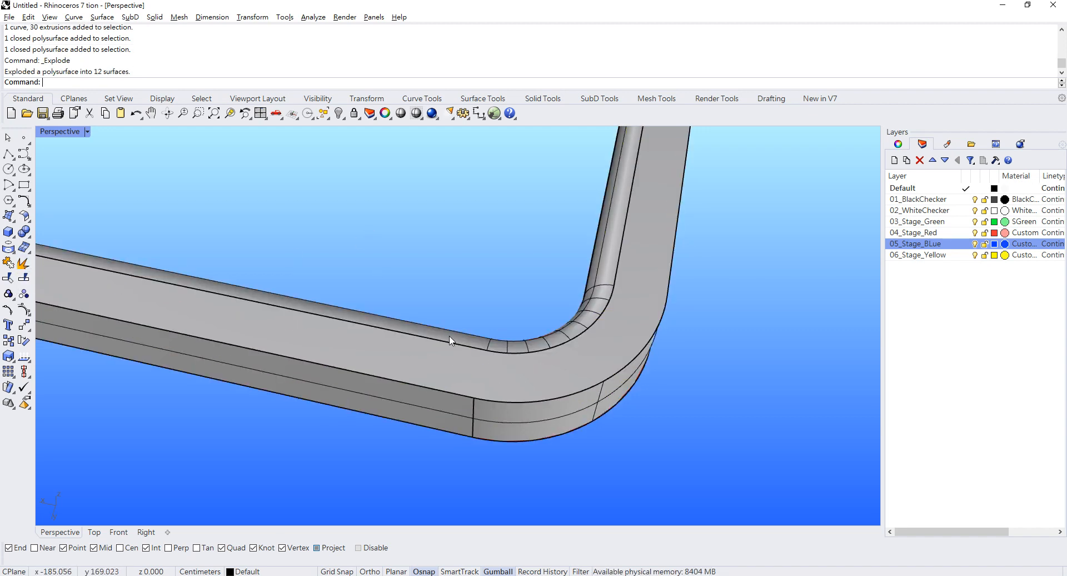
Check the separated surfaces by selecting the border's top face and outer side wall individually.
click(342, 337)
click(378, 439)
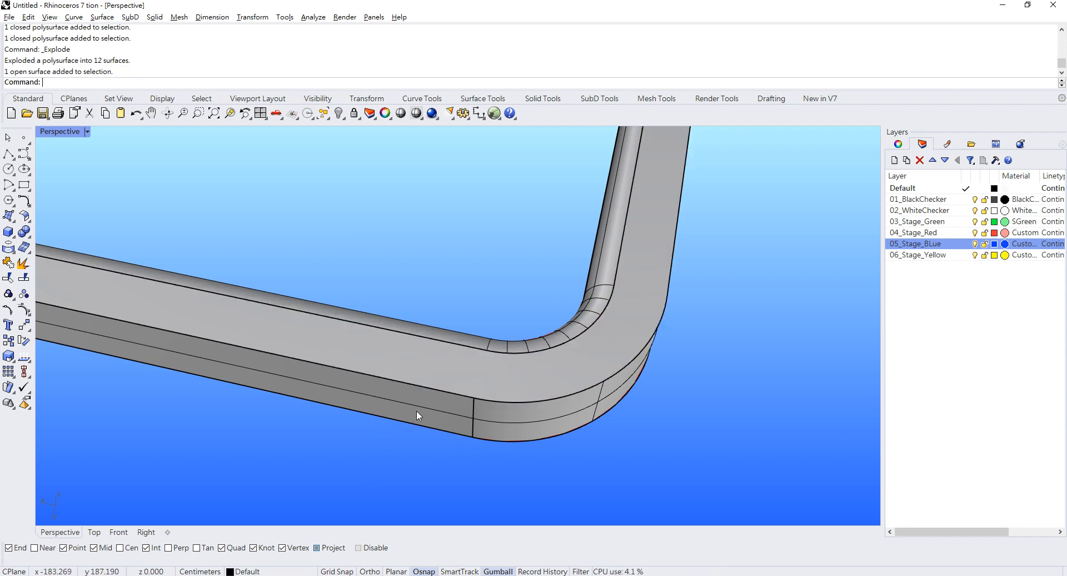
click(415, 410)
click(459, 372)
click(409, 445)
Turn off Project snapping and draw a straight polyline between the outer arc ends of two adjacent corners, crossing the border's top face.
click(8, 154)
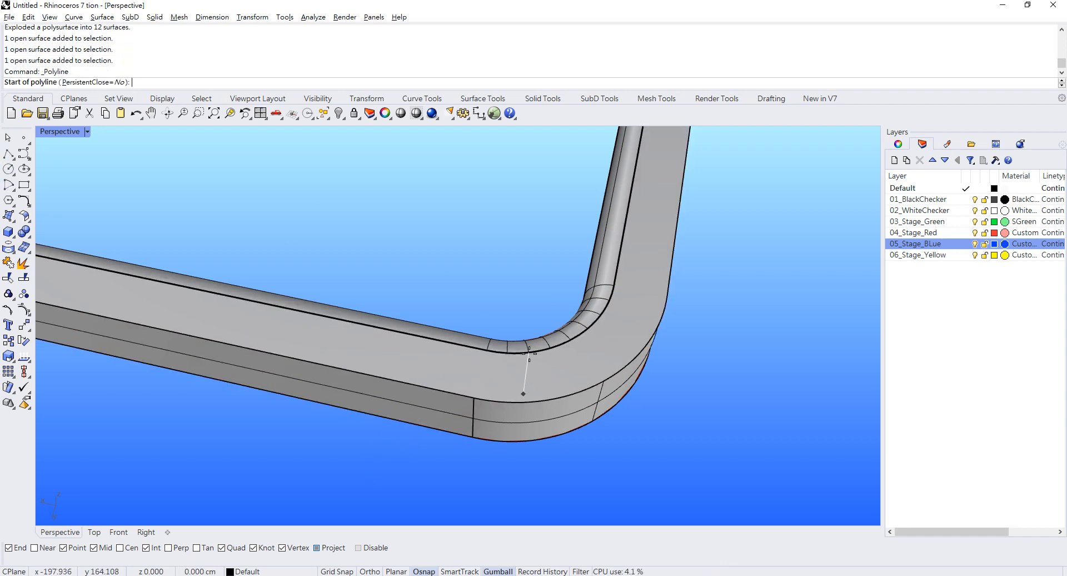
click(320, 547)
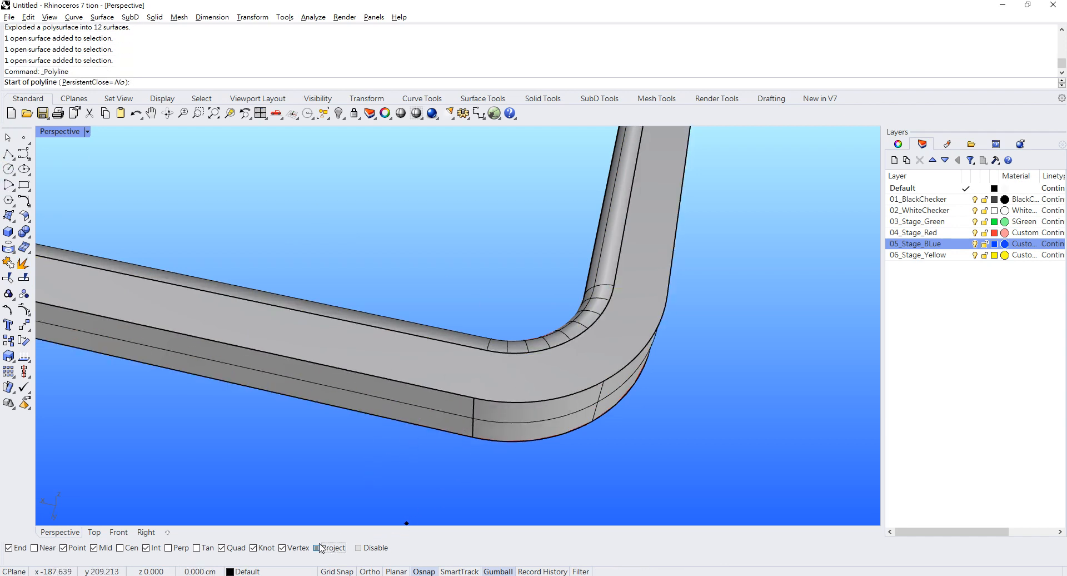
click(474, 398)
scroll(475, 396, down, 7)
right_drag(481, 356, 422, 356)
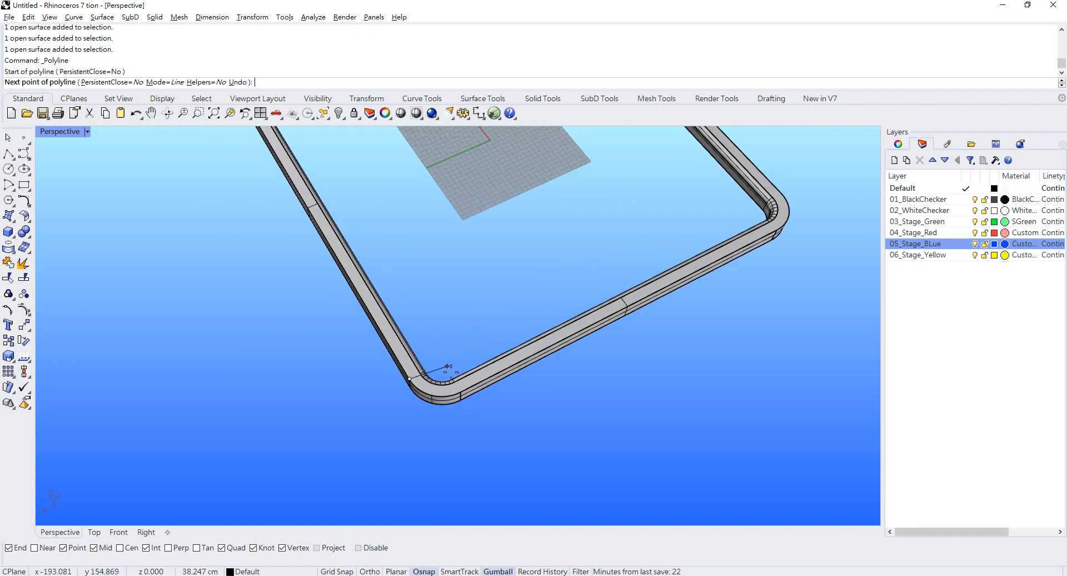
scroll(442, 371, up, 4)
scroll(446, 343, down, 5)
shift+right_drag(611, 268, 274, 431)
shift+scroll(636, 234, up, 6)
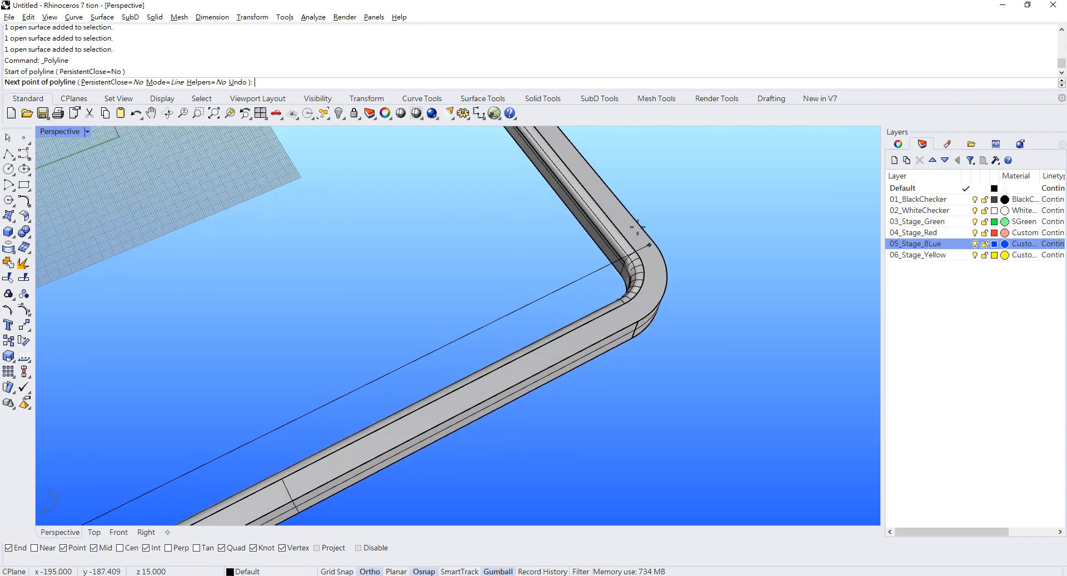
click(647, 241)
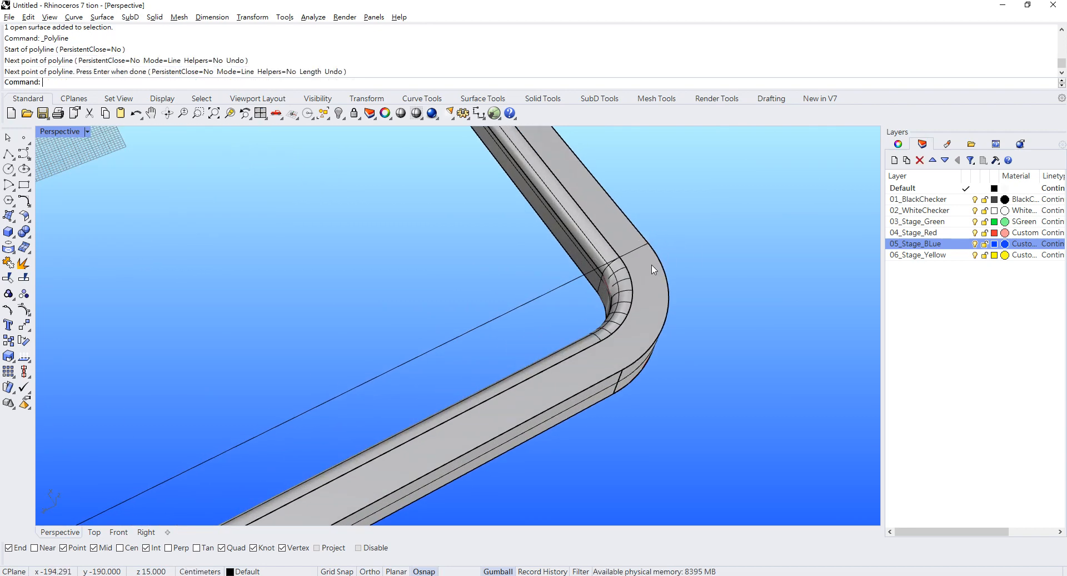
key(Return)
Draw a second polyline along the adjacent side, joining the outer arc ends of its two corners across the top face.
key(Return)
click(622, 369)
scroll(736, 342, down, 8)
right_drag(575, 299, 731, 274)
scroll(731, 274, down, 5)
shift+right_drag(441, 302, 555, 298)
scroll(551, 283, up, 4)
scroll(550, 283, up, 5)
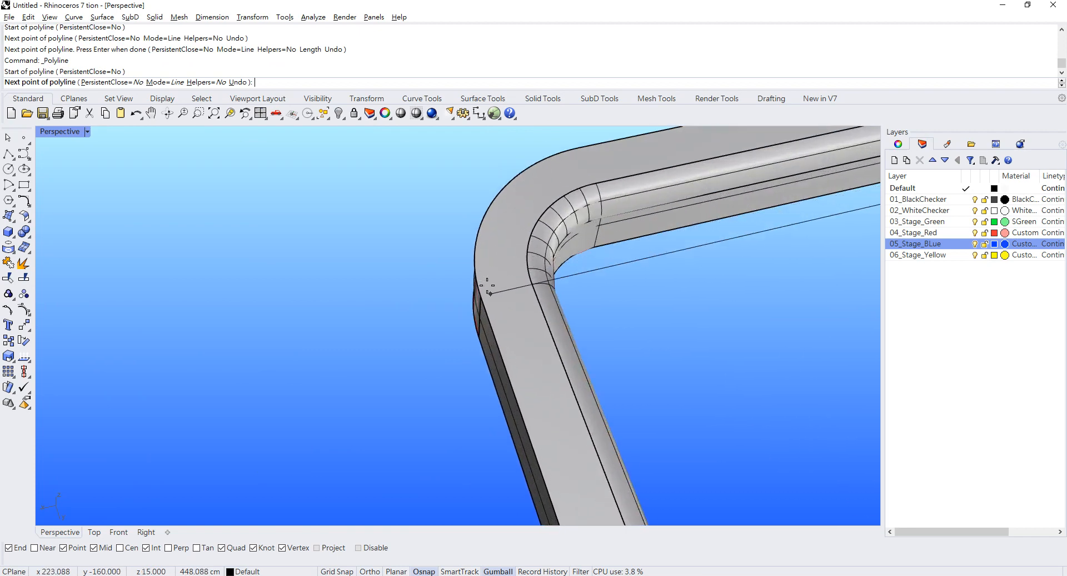
click(481, 295)
key(Return)
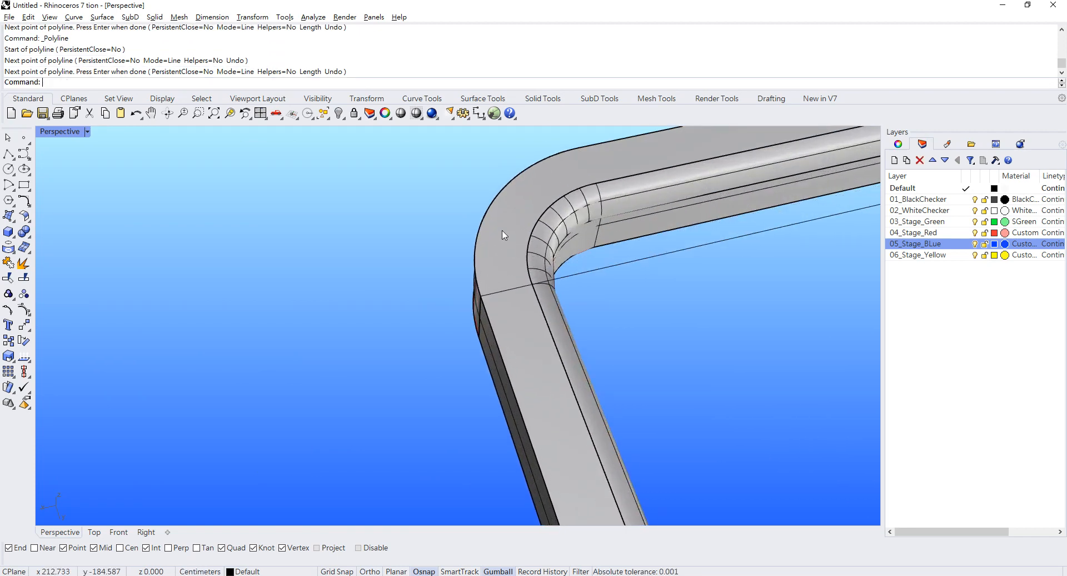
Select the top face to check its extent, and draw a third polyline between the outer corner arc ends on the side opposite the first.
click(502, 231)
scroll(513, 213, down, 5)
scroll(498, 221, down, 7)
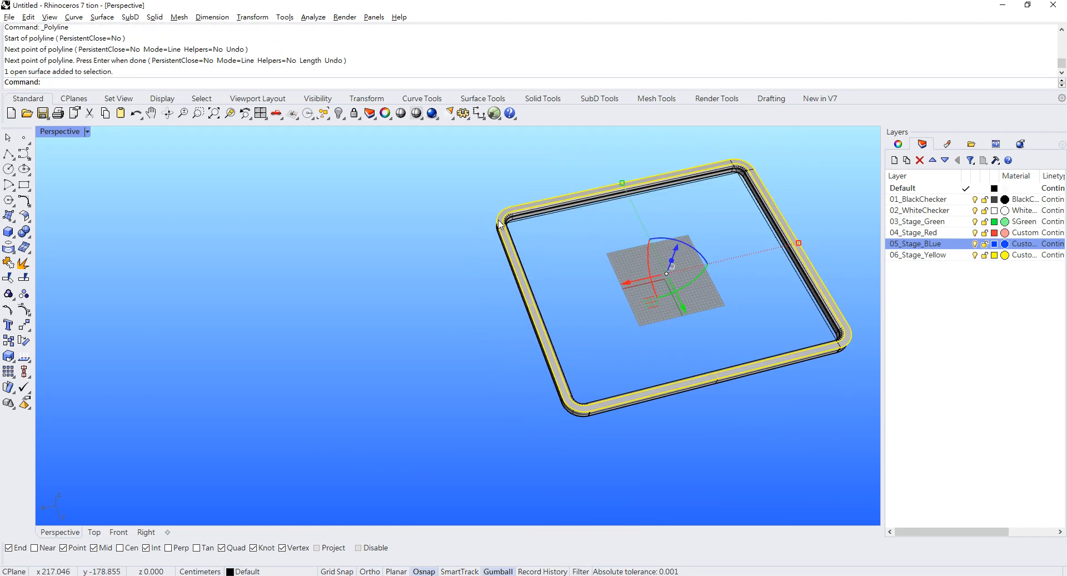
scroll(591, 418, up, 9)
click(9, 153)
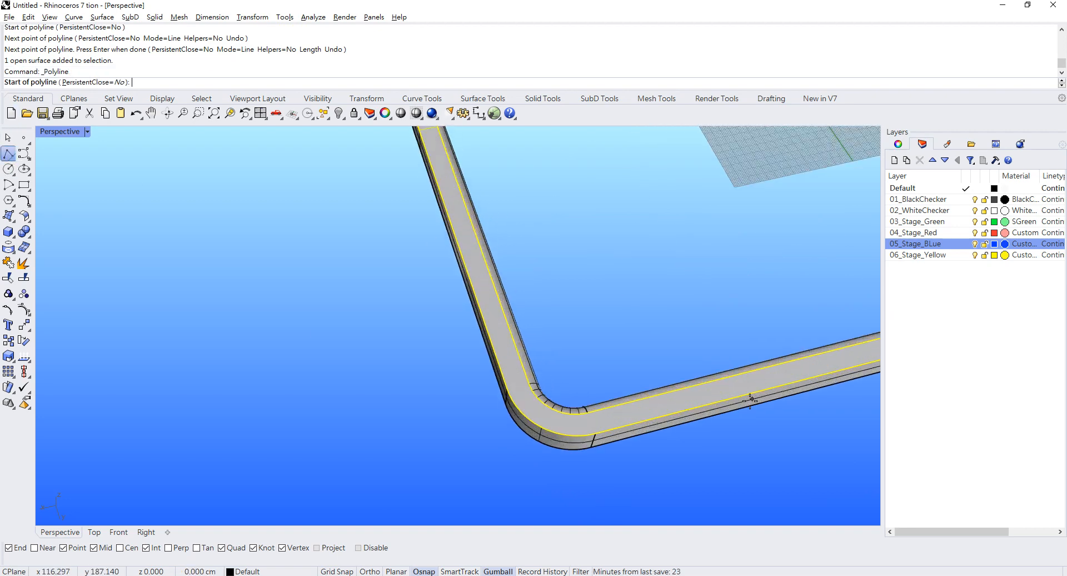
click(597, 433)
scroll(598, 409, down, 7)
scroll(514, 222, up, 7)
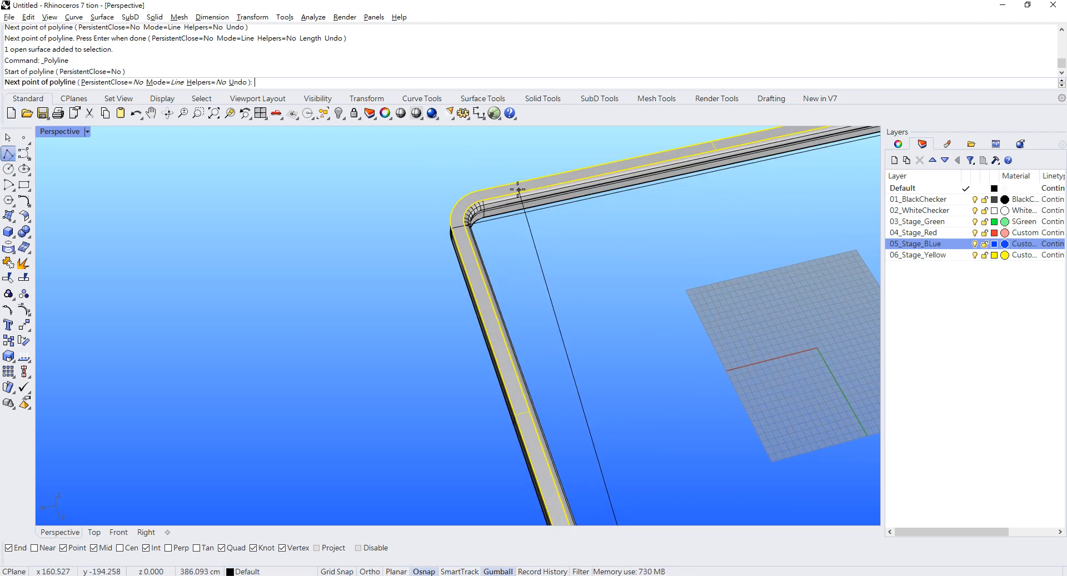
click(446, 194)
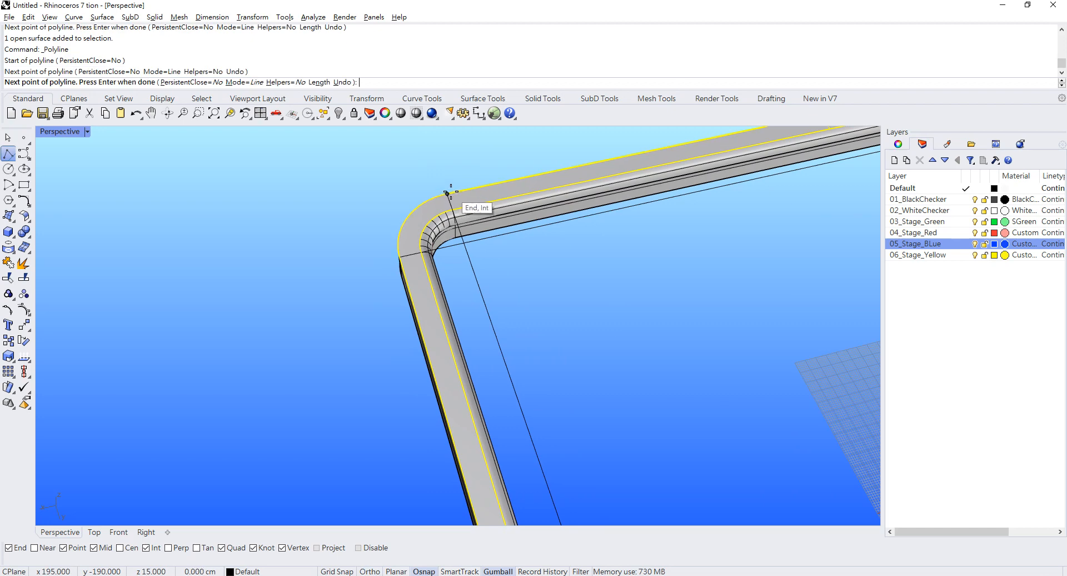
key(Return)
scroll(491, 413, down, 6)
scroll(491, 413, up, 7)
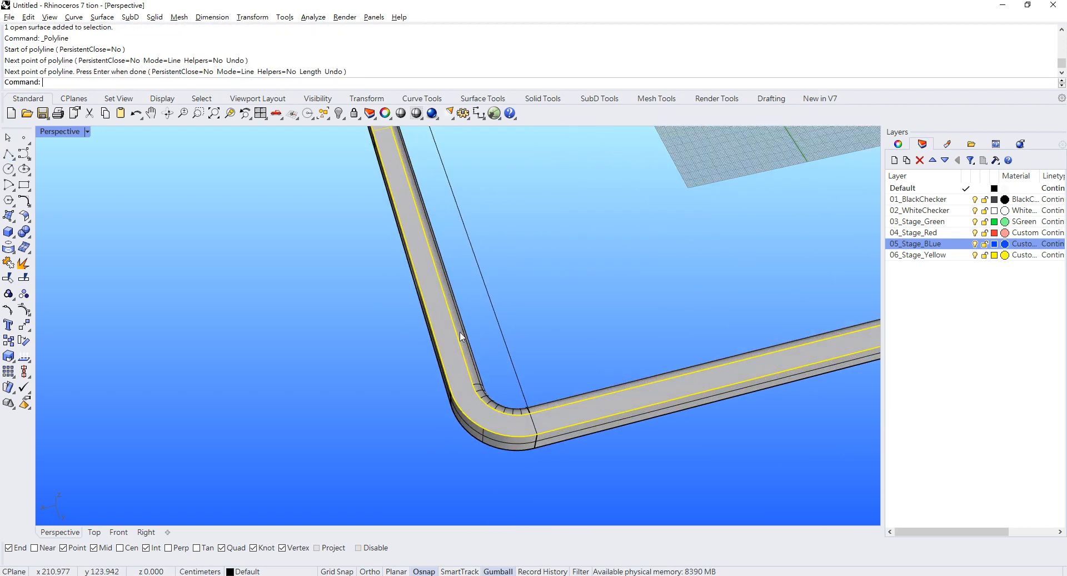
Draw the fourth straight polyline across the border's top face, joining the outer arc ends of the two corners on the remaining side.
key(Return)
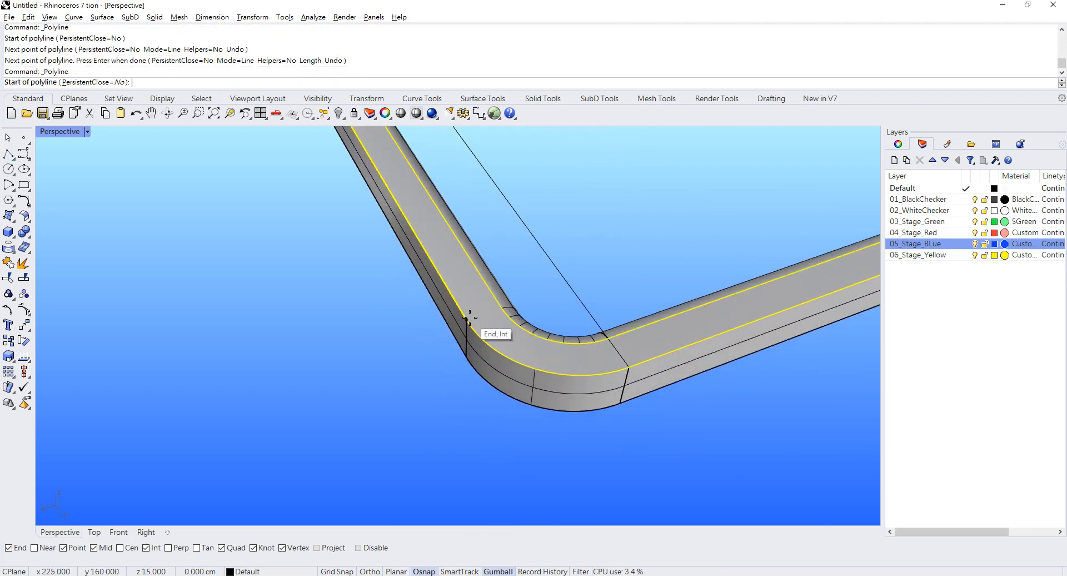
click(500, 306)
scroll(483, 311, down, 5)
scroll(753, 260, up, 3)
scroll(393, 352, down, 3)
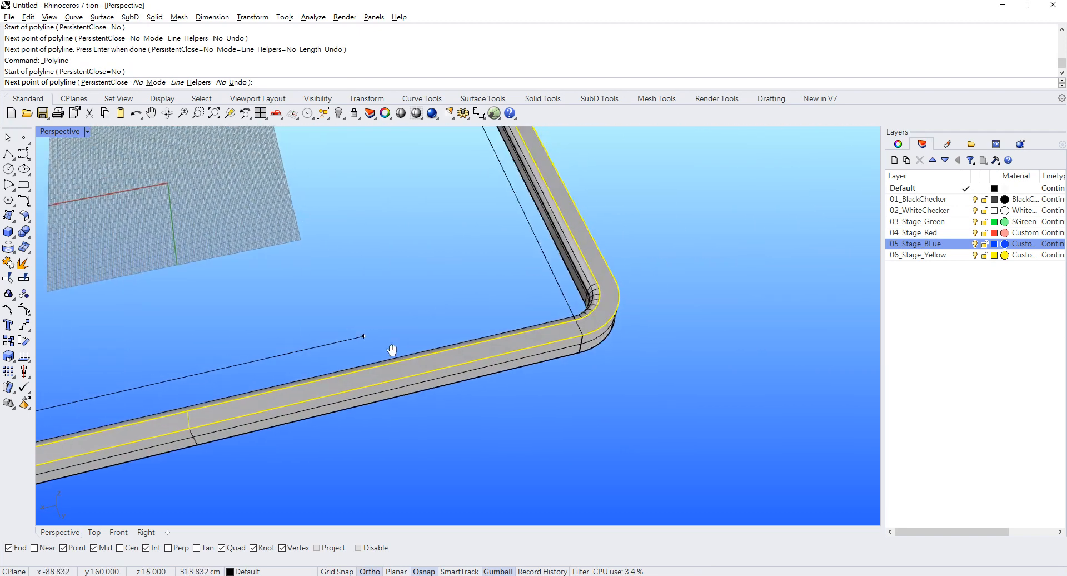
scroll(630, 302, up, 4)
click(633, 289)
key(Return)
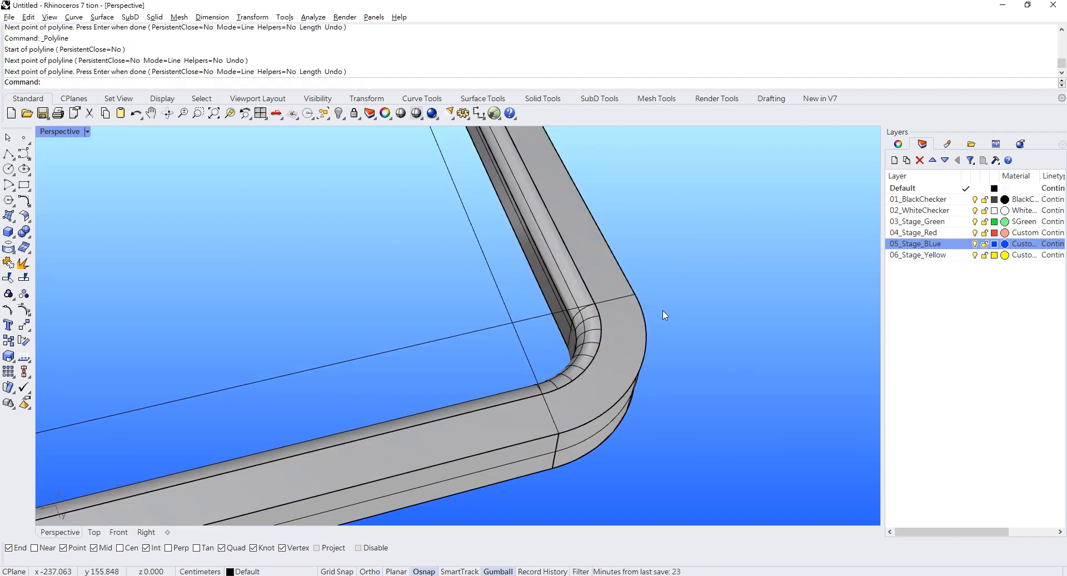
Split the border's top face using the four straight polylines as cutting objects.
click(24, 277)
click(620, 379)
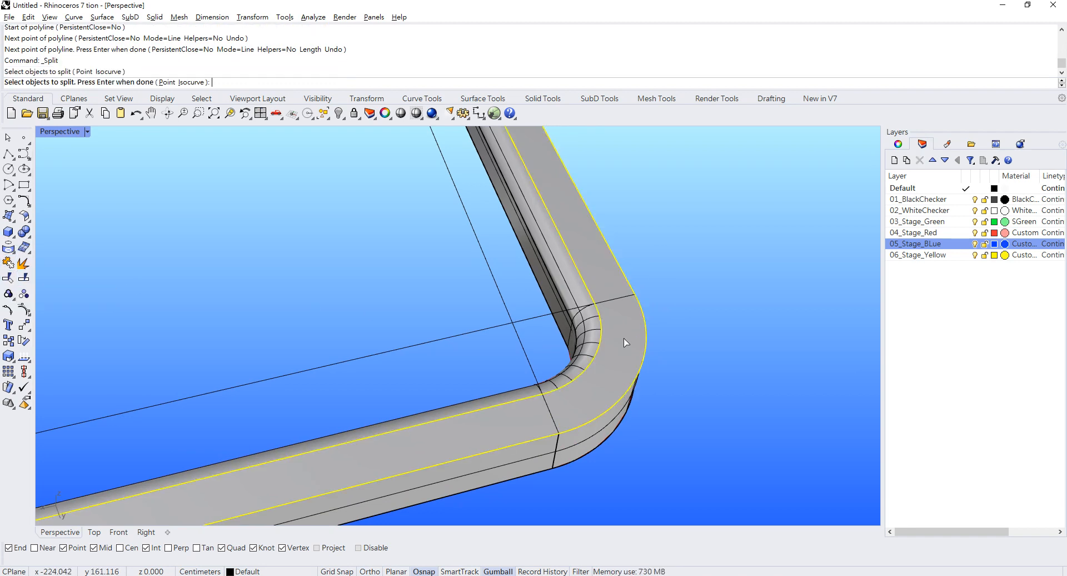
key(Return)
scroll(798, 328, down, 5)
scroll(388, 369, up, 5)
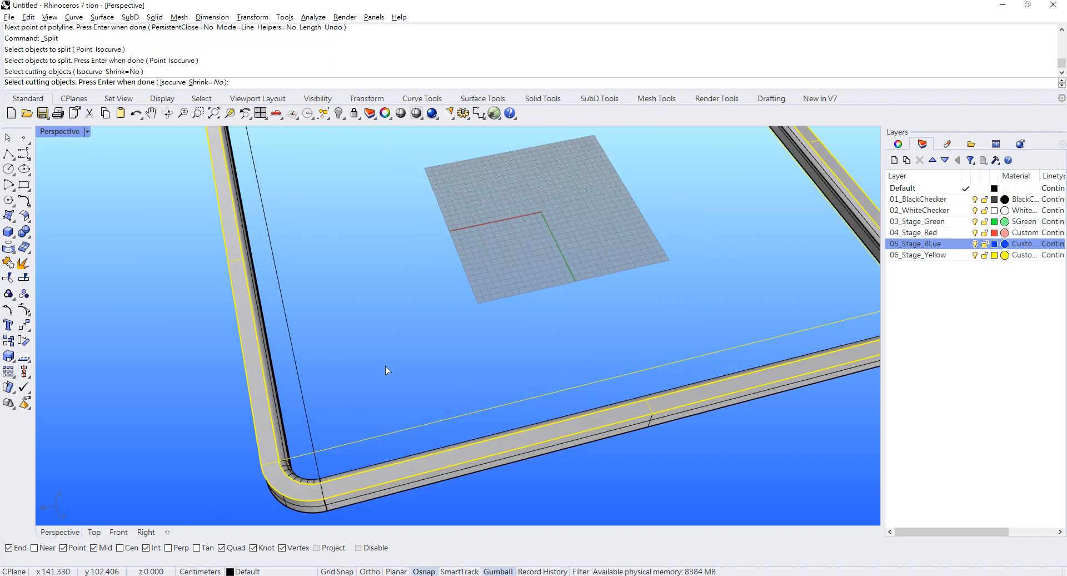
click(299, 380)
scroll(299, 380, down, 5)
scroll(289, 280, up, 6)
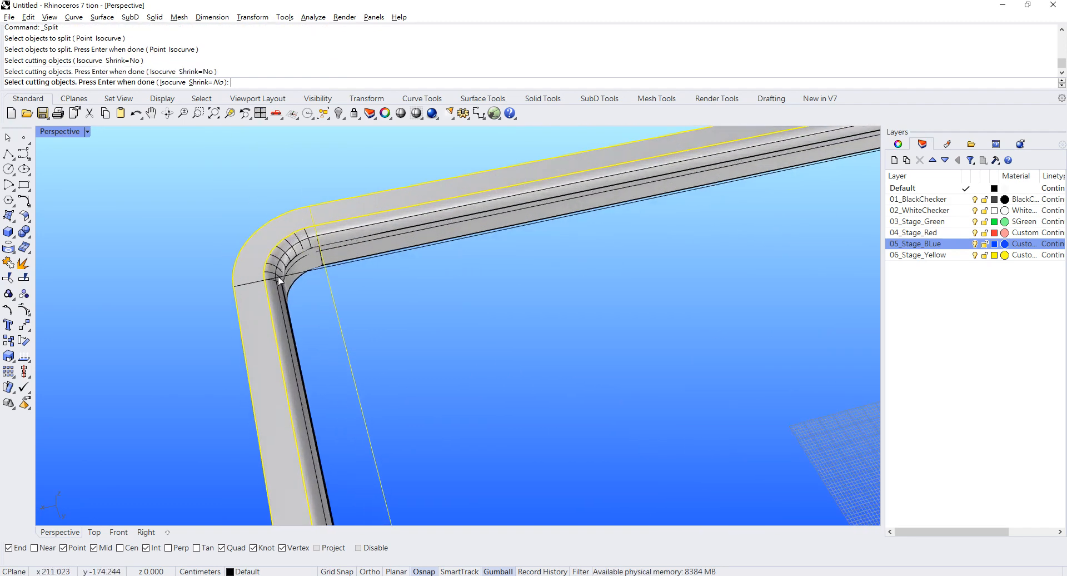
click(294, 278)
key(Return)
Check the split by selecting a corner's top piece and a corner's outer wall surface individually.
scroll(363, 217, up, 3)
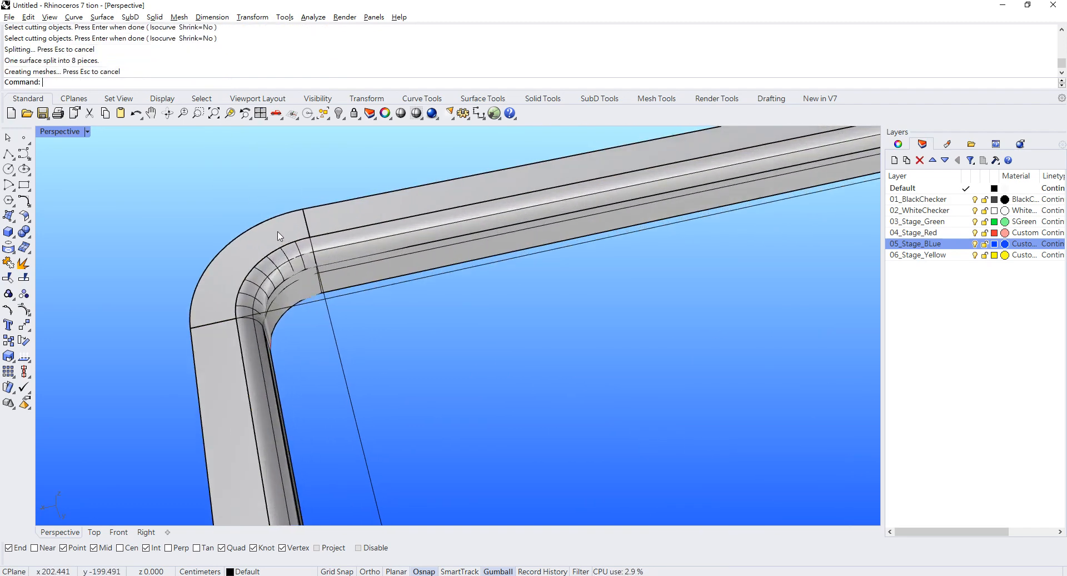
click(303, 270)
scroll(358, 305, down, 6)
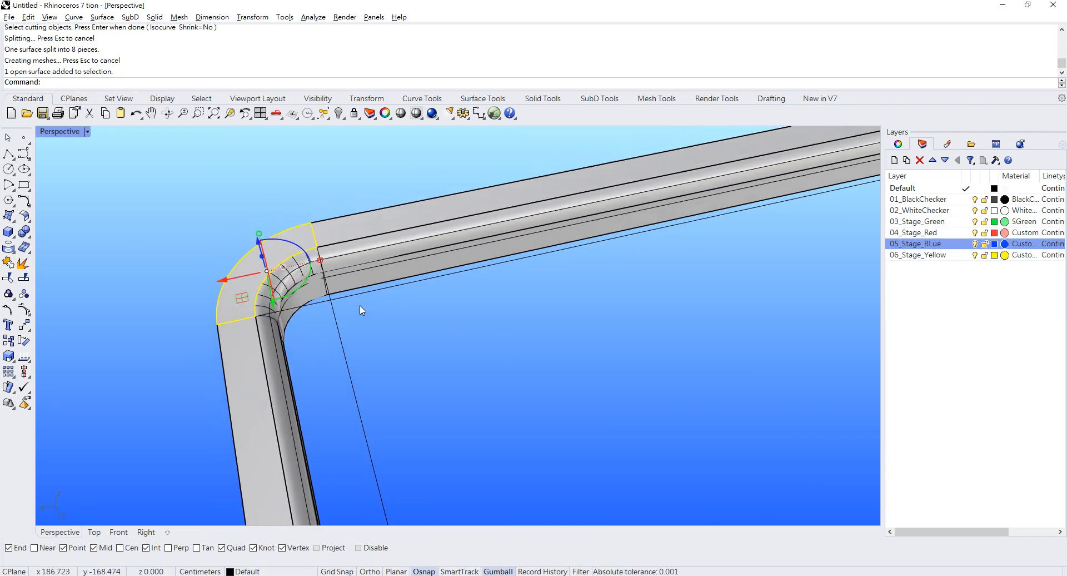
scroll(313, 425, up, 2)
scroll(313, 425, down, 3)
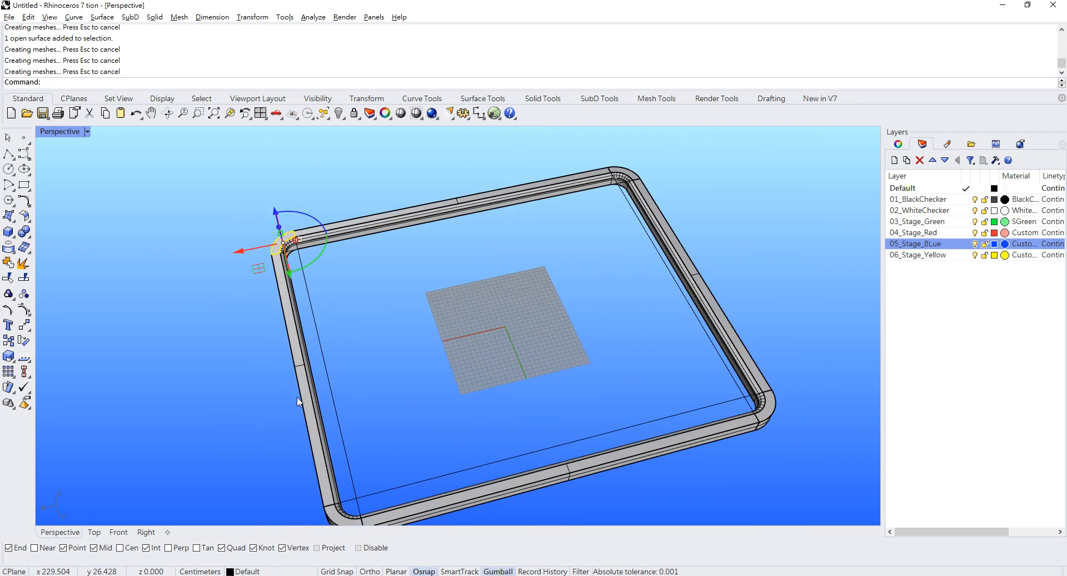
scroll(300, 400, down, 2)
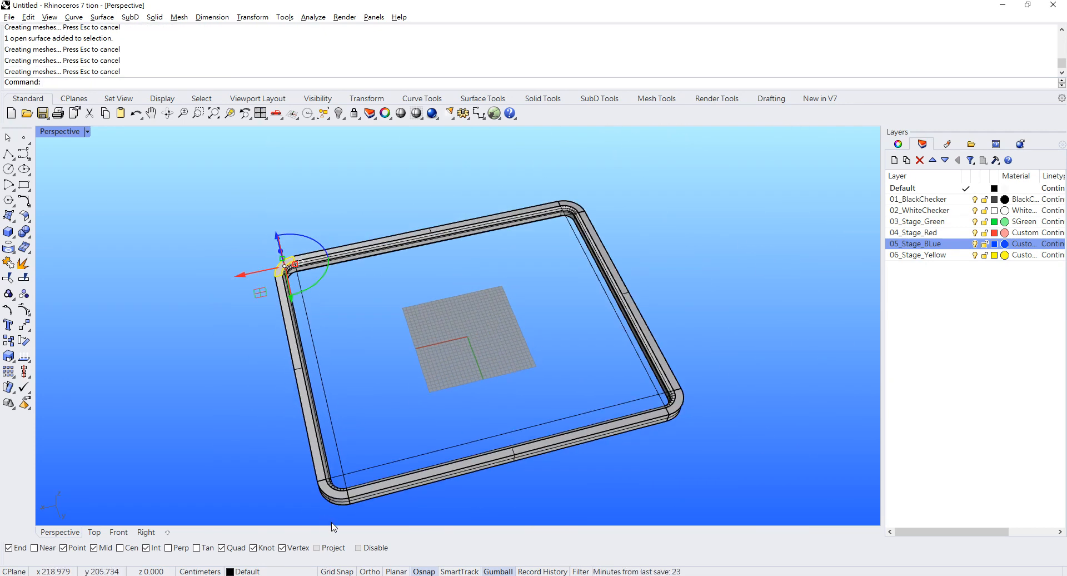
right_drag(341, 397, 531, 358)
scroll(436, 432, up, 2)
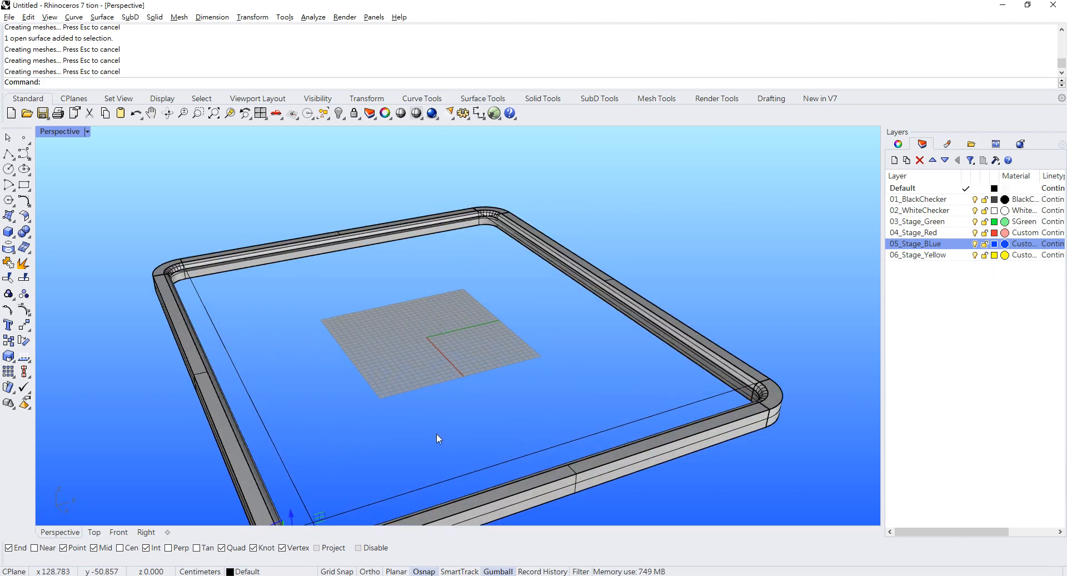
shift+right_drag(436, 433, 445, 408)
click(446, 408)
scroll(389, 405, up, 3)
click(376, 417)
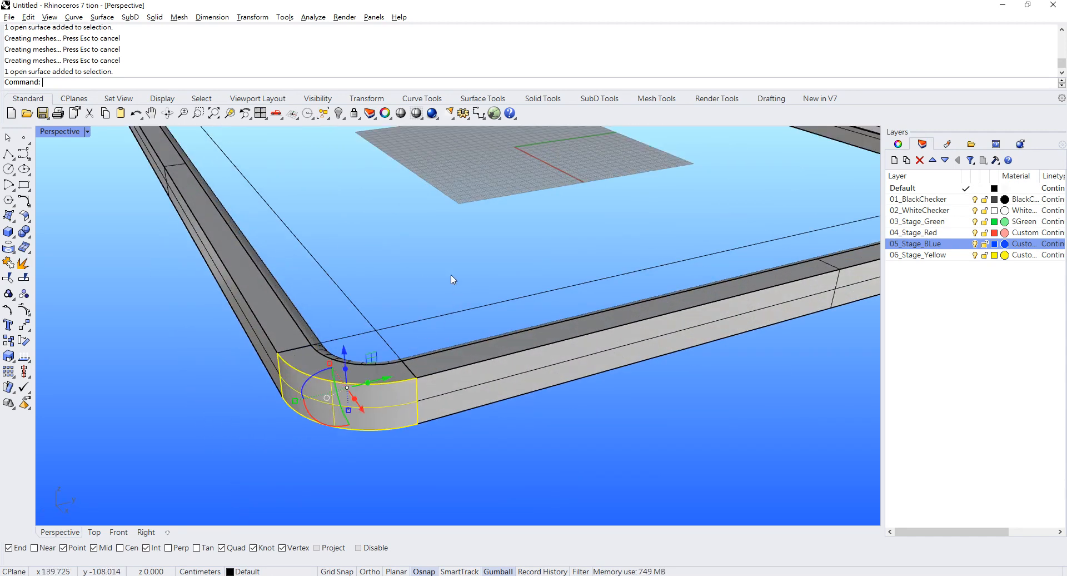
click(452, 278)
scroll(335, 369, up, 2)
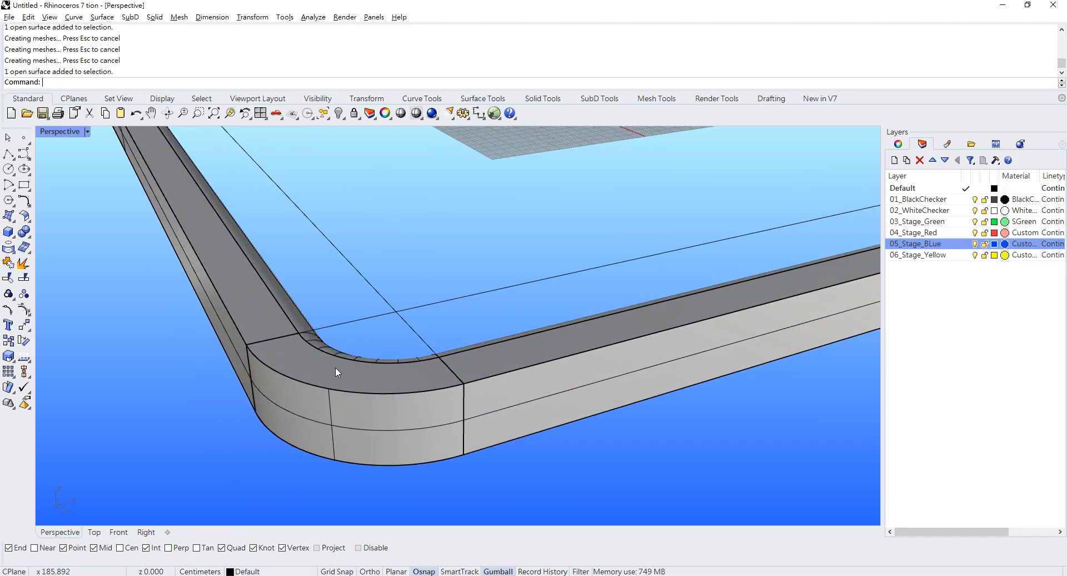
Fillet the outer wall to the top face with radius 5 at the first corner and along the adjoining straight side.
click(26, 217)
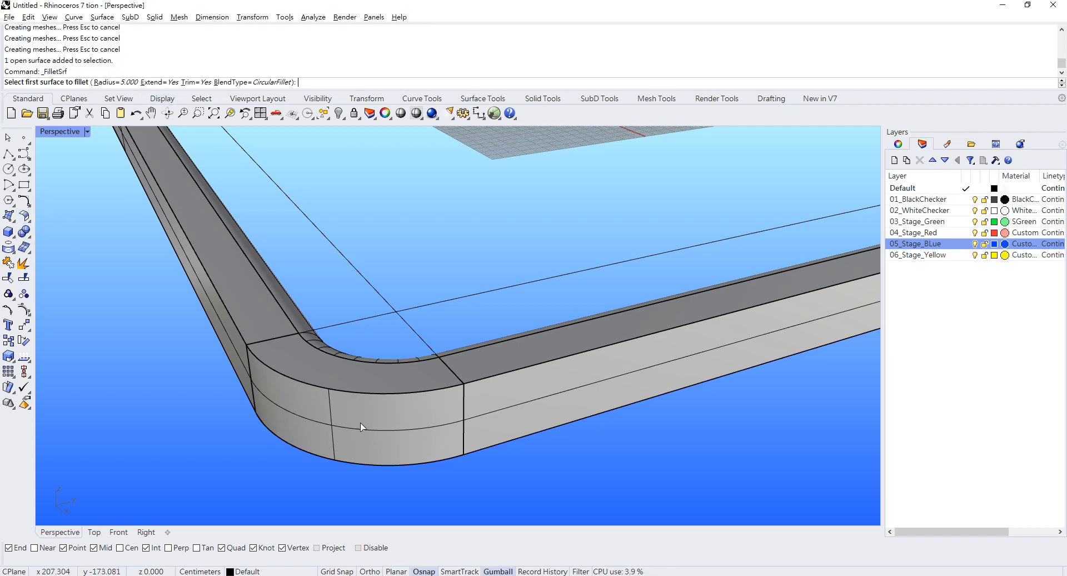
click(353, 392)
click(353, 379)
right_drag(421, 368, 494, 400)
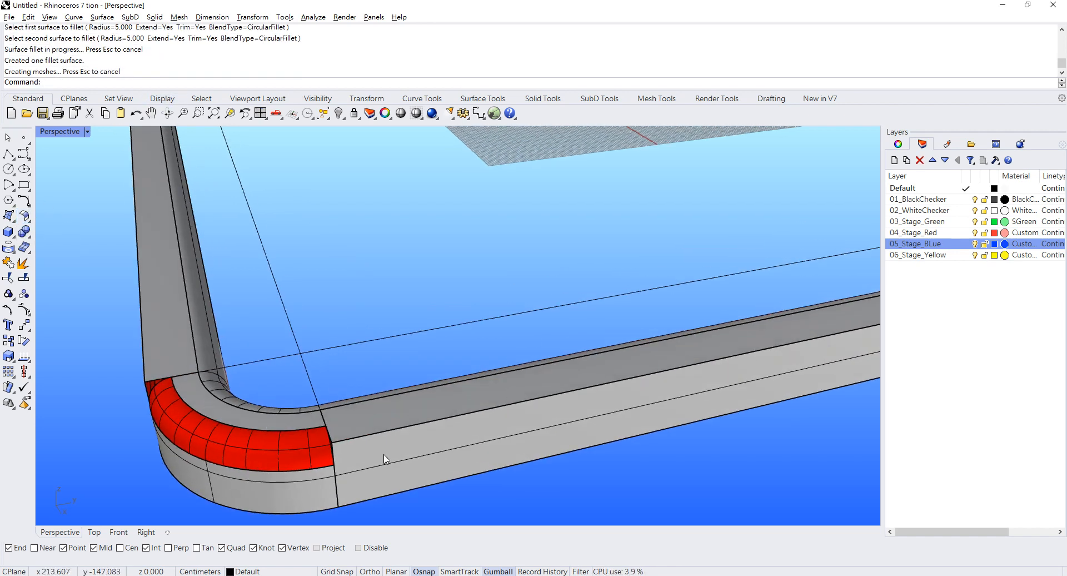
right_click(425, 444)
click(420, 438)
click(406, 412)
scroll(404, 409, down, 7)
right_drag(398, 399, 323, 383)
scroll(323, 384, down, 4)
Fillet the outer wall to the top face with radius 5 at the second corner and along the next straight side.
right_click(577, 411)
scroll(578, 411, up, 5)
click(511, 392)
click(518, 376)
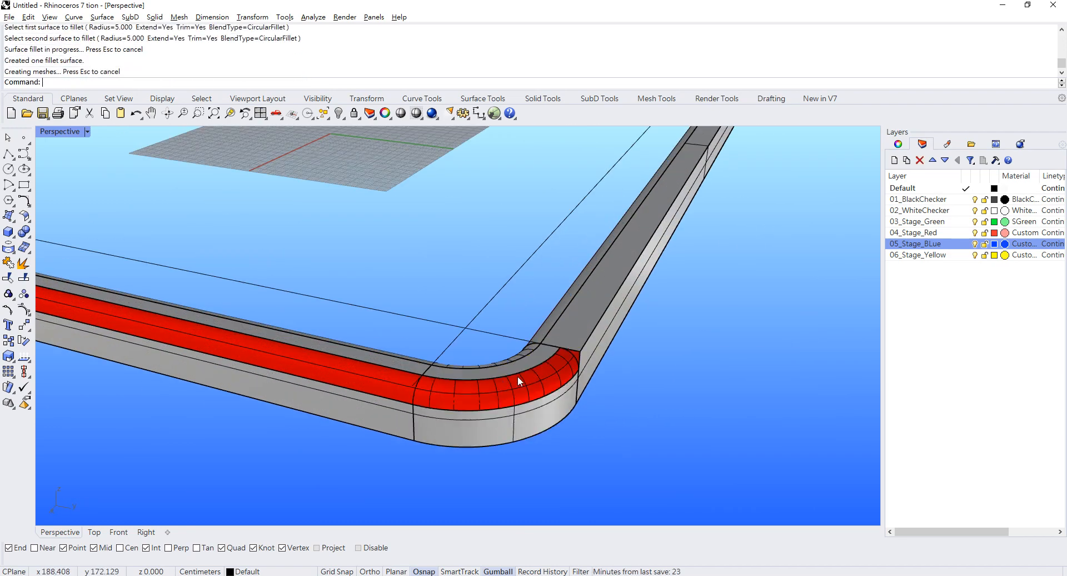
right_click(518, 375)
scroll(434, 369, up, 4)
key(Escape)
scroll(424, 338, down, 5)
right_drag(424, 338, 450, 357)
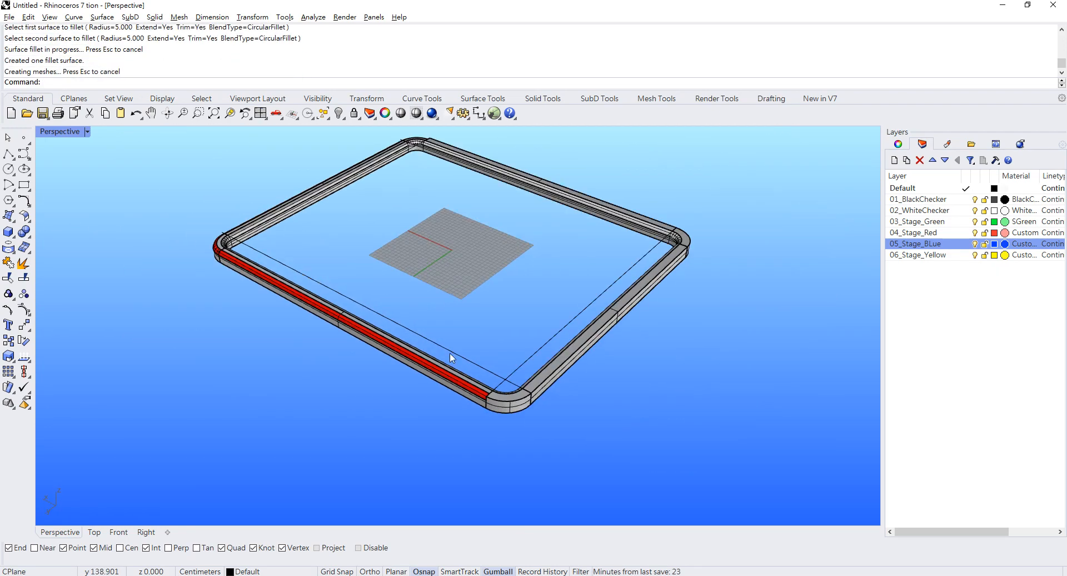
Fillet the outer wall to the top face with radius 5 at the third corner and along the third straight side.
scroll(516, 446, up, 8)
right_click(516, 446)
click(516, 446)
scroll(516, 446, down, 3)
right_drag(564, 399, 645, 422)
click(468, 372)
scroll(468, 373, down, 3)
scroll(645, 422, up, 6)
Fillet the outer wall to the top face with radius 5 at the fourth corner and along the last straight side.
right_click(584, 440)
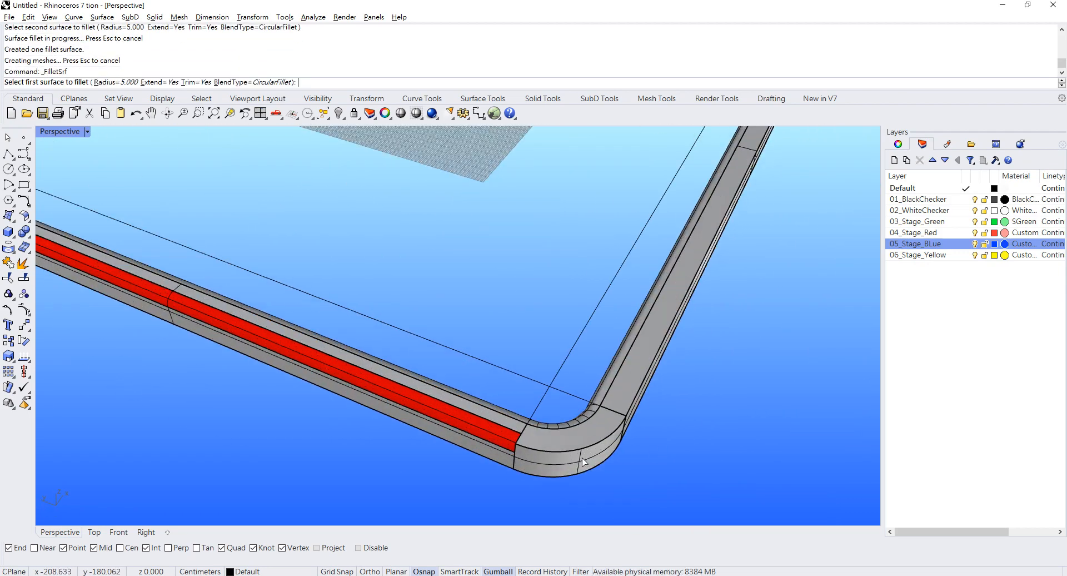
click(583, 440)
click(583, 440)
scroll(567, 409, down, 3)
right_drag(567, 410, 405, 331)
scroll(611, 382, down, 3)
scroll(716, 408, up, 6)
right_drag(716, 408, 529, 338)
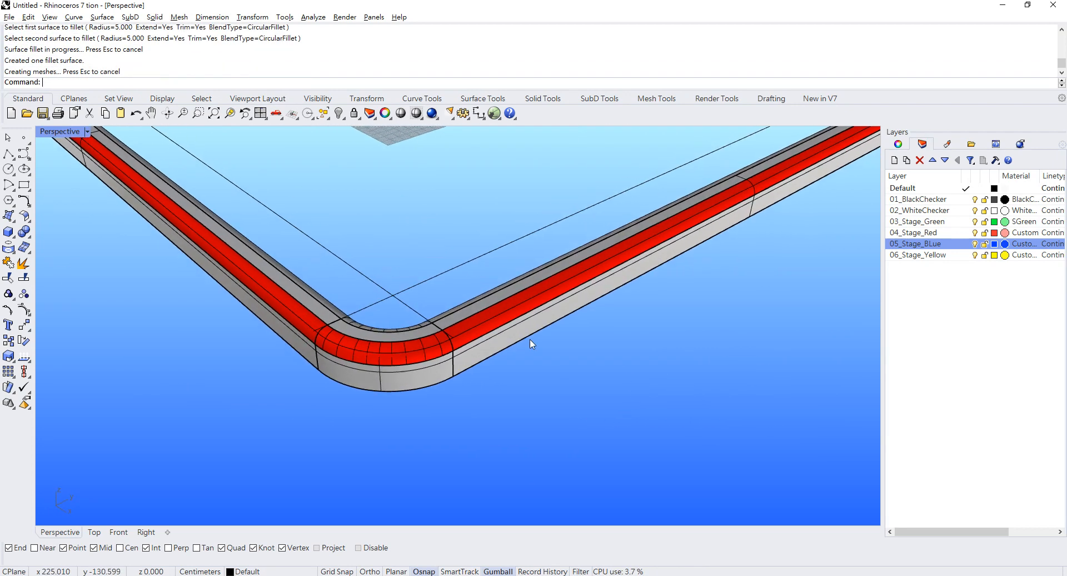
scroll(401, 327, up, 3)
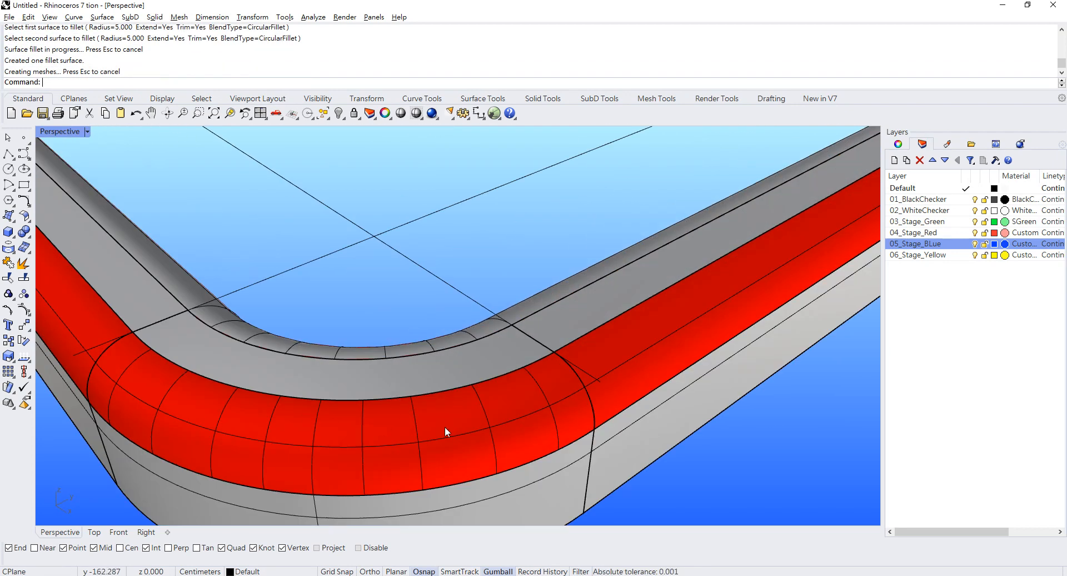
Select the two polylines crossing at a corner, and review the backface color settings of the Shaded display mode.
drag(475, 271, 335, 206)
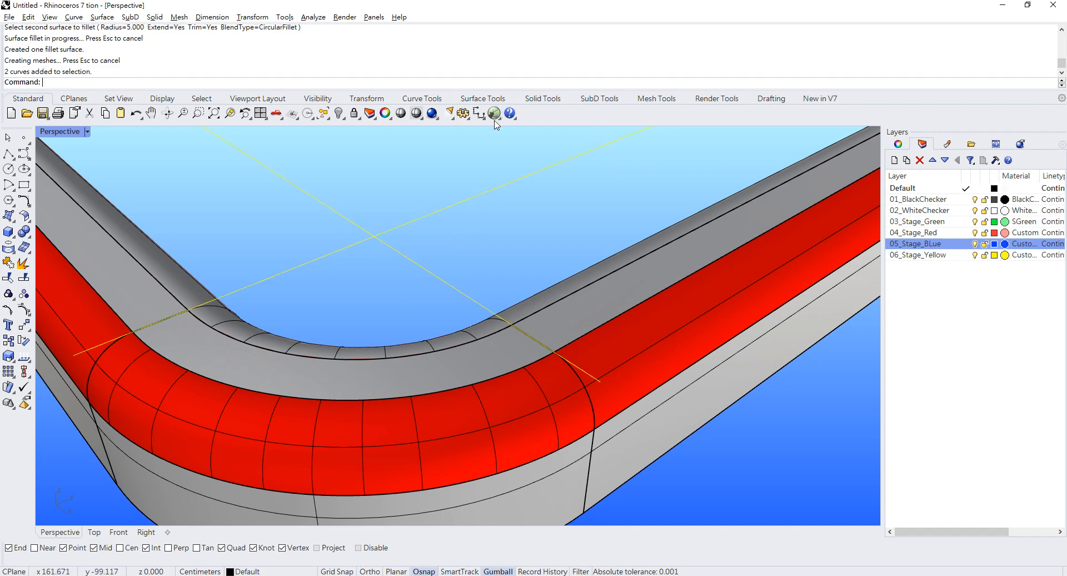
click(462, 113)
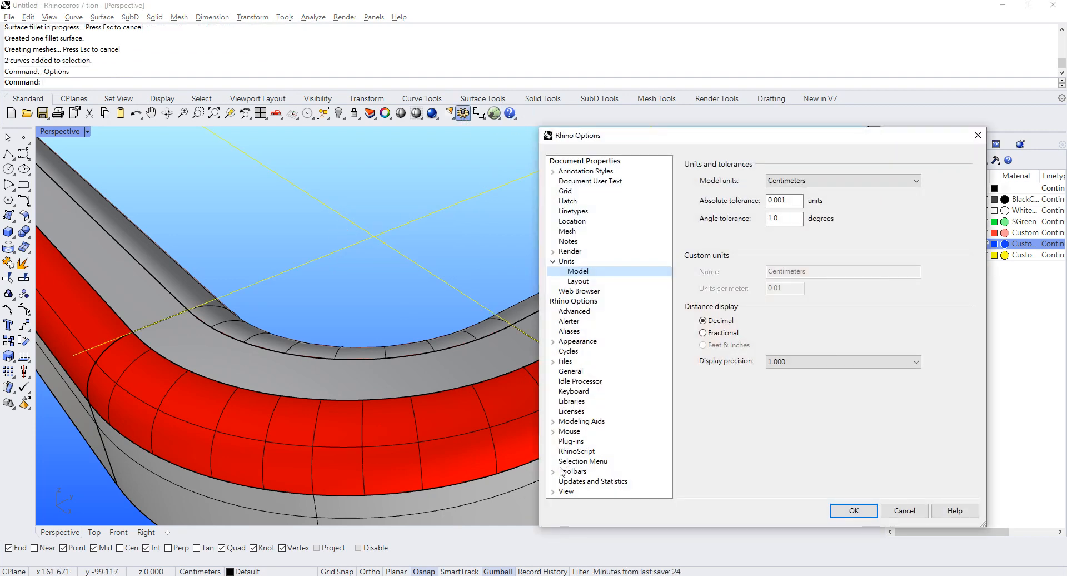
click(553, 492)
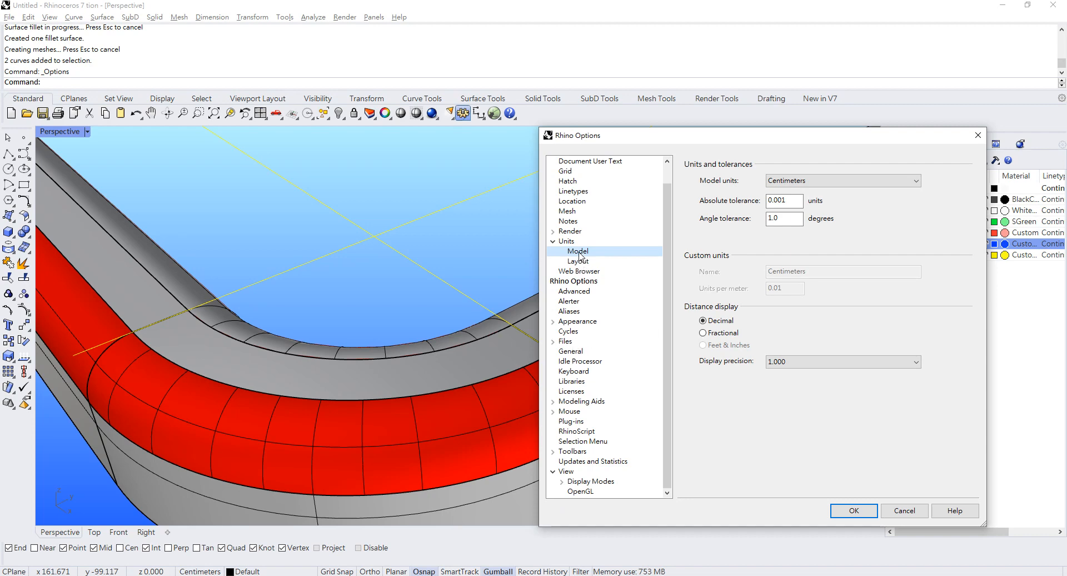
click(562, 481)
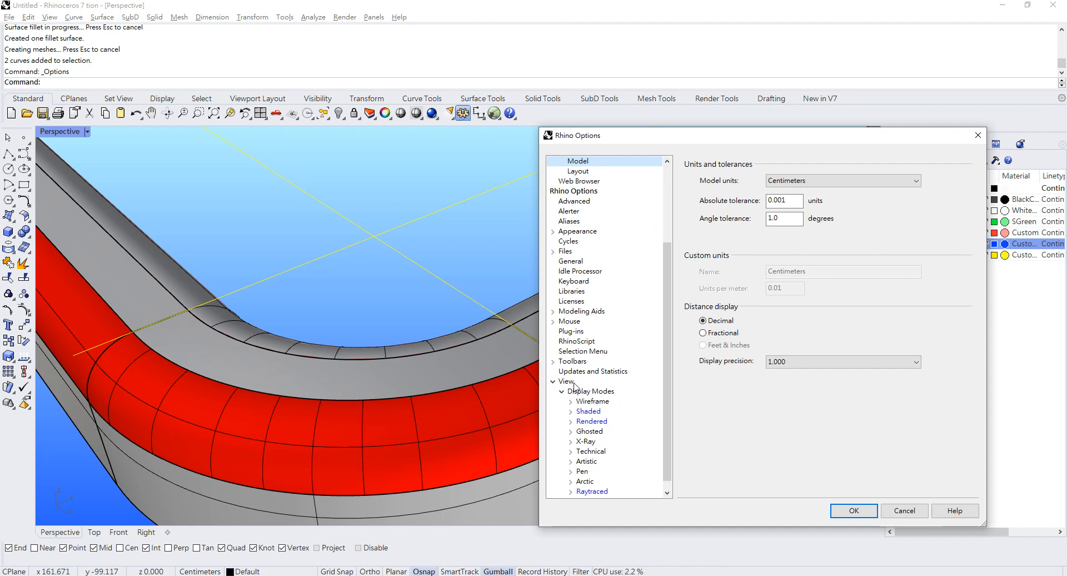
click(588, 411)
scroll(884, 457, down, 3)
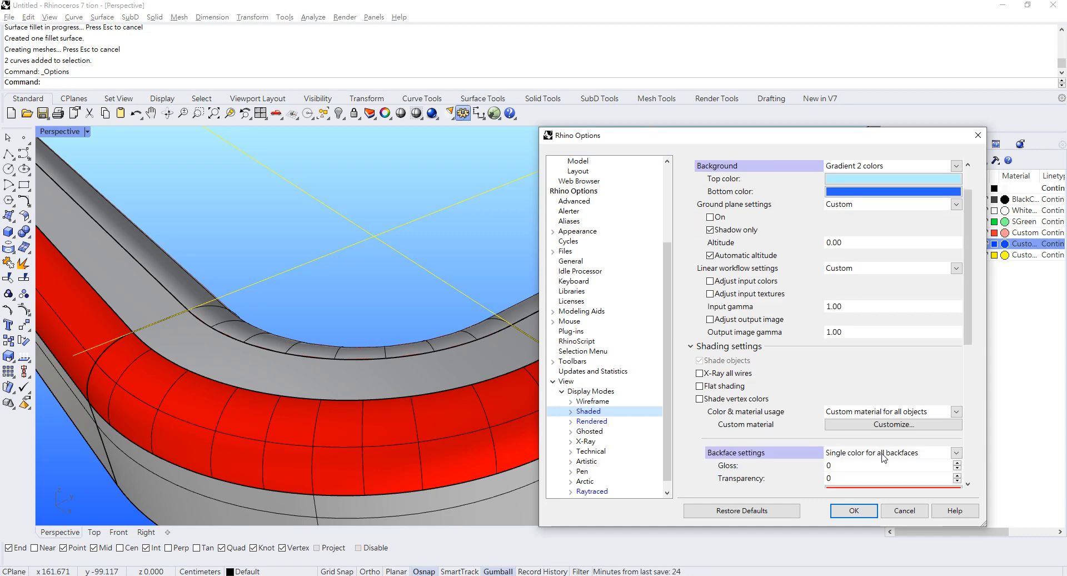
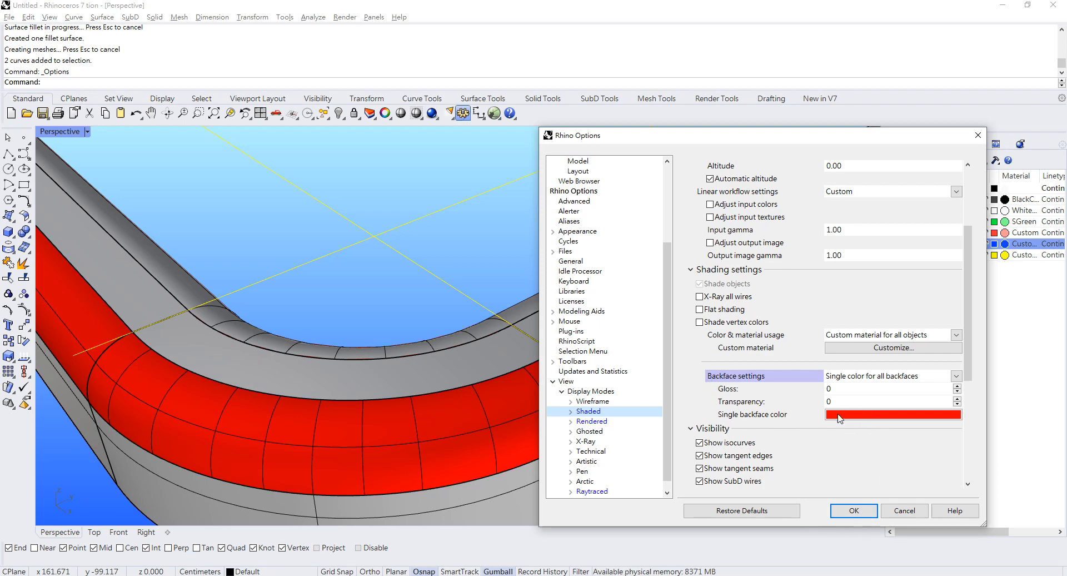
click(854, 510)
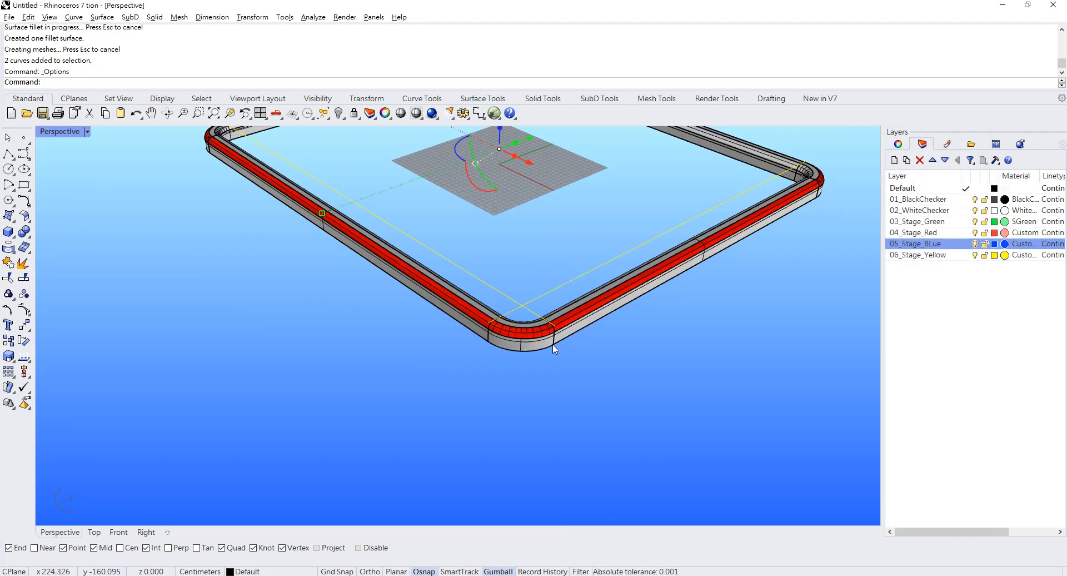
Select all four straight cutting polylines inside the border and delete them.
scroll(521, 288, up, 2)
scroll(503, 251, down, 4)
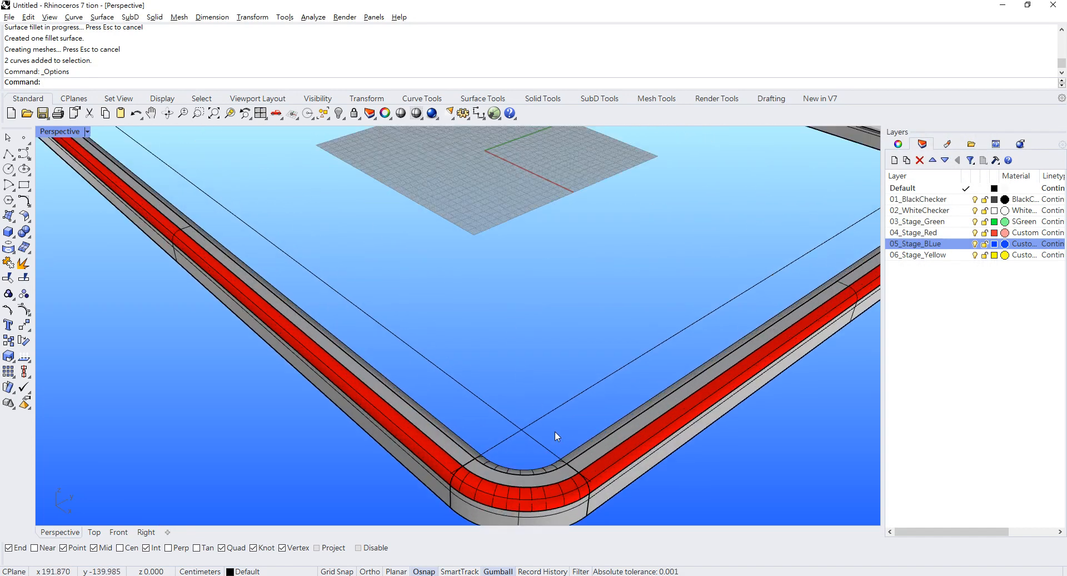
scroll(435, 152, up, 3)
scroll(515, 200, down, 3)
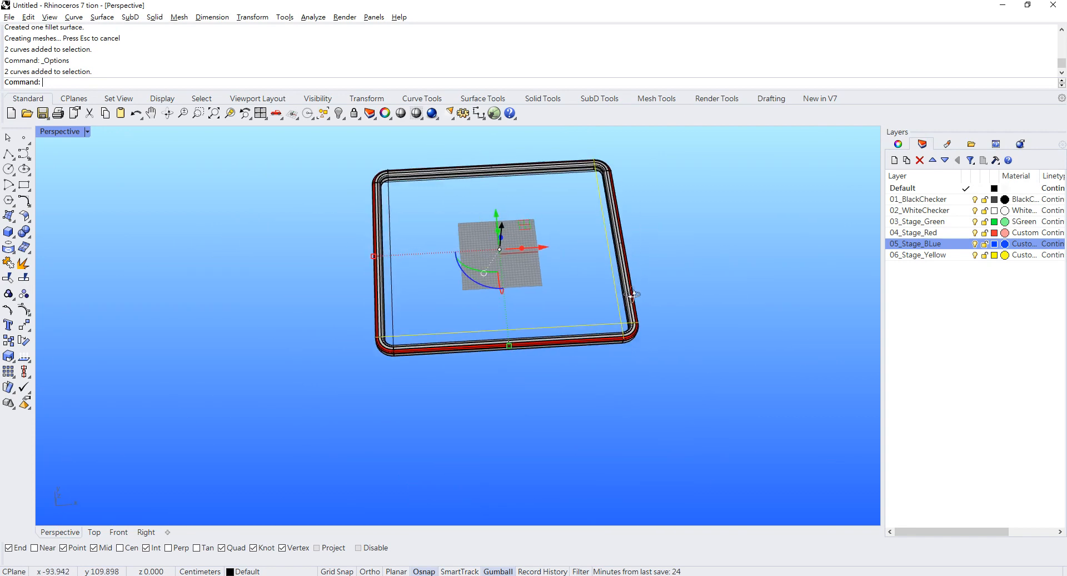
scroll(394, 234, up, 4)
drag(370, 217, 368, 215)
scroll(368, 216, down, 4)
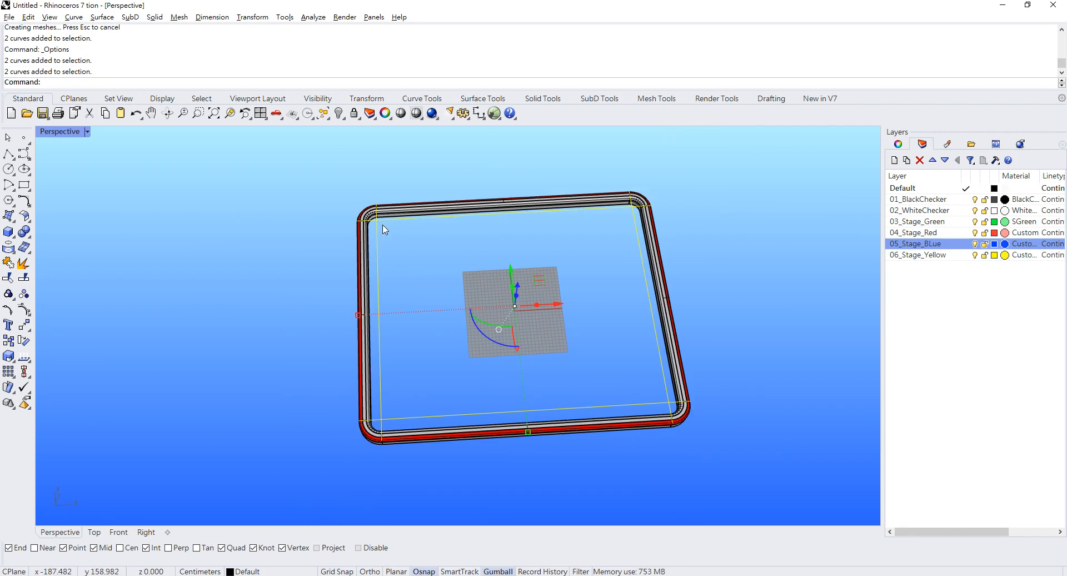
key(Delete)
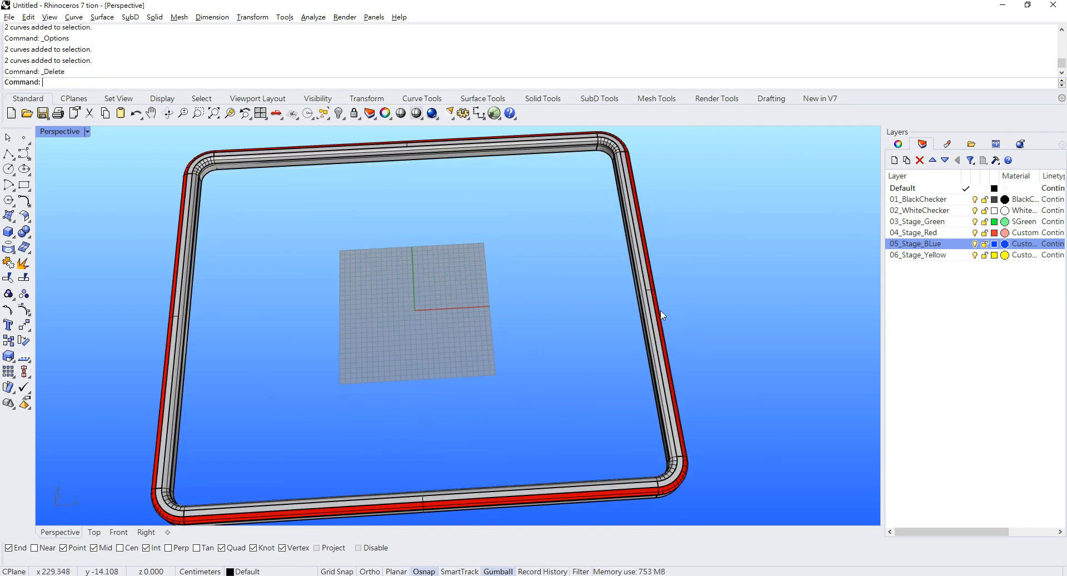
Join all the border surfaces into one closed polysurface and select it to check.
right_drag(661, 315, 614, 289)
drag(213, 146, 721, 505)
key(ctrl+j)
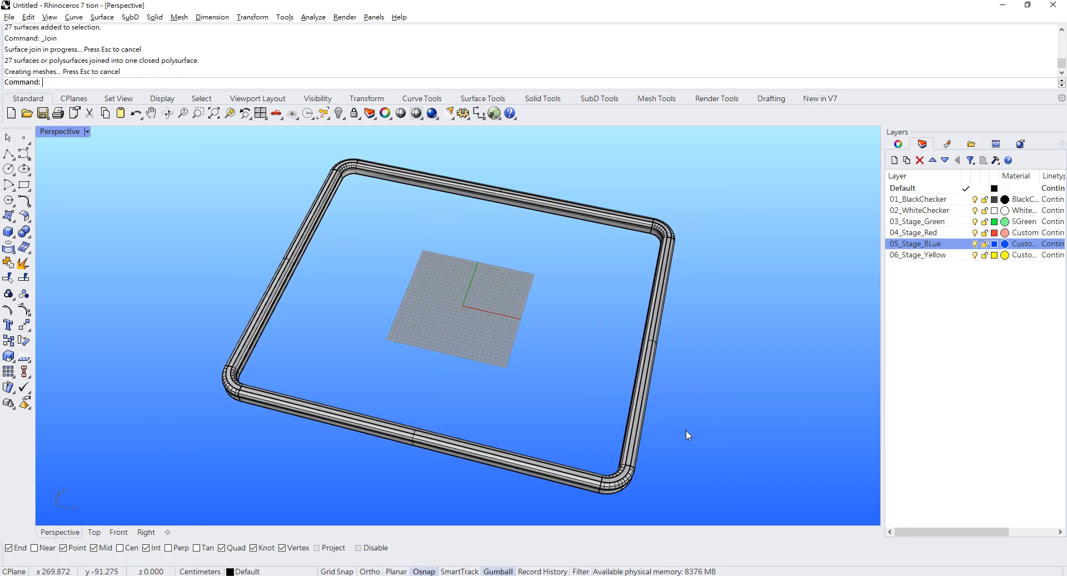
click(629, 436)
right_drag(588, 397, 495, 315)
scroll(537, 287, up, 5)
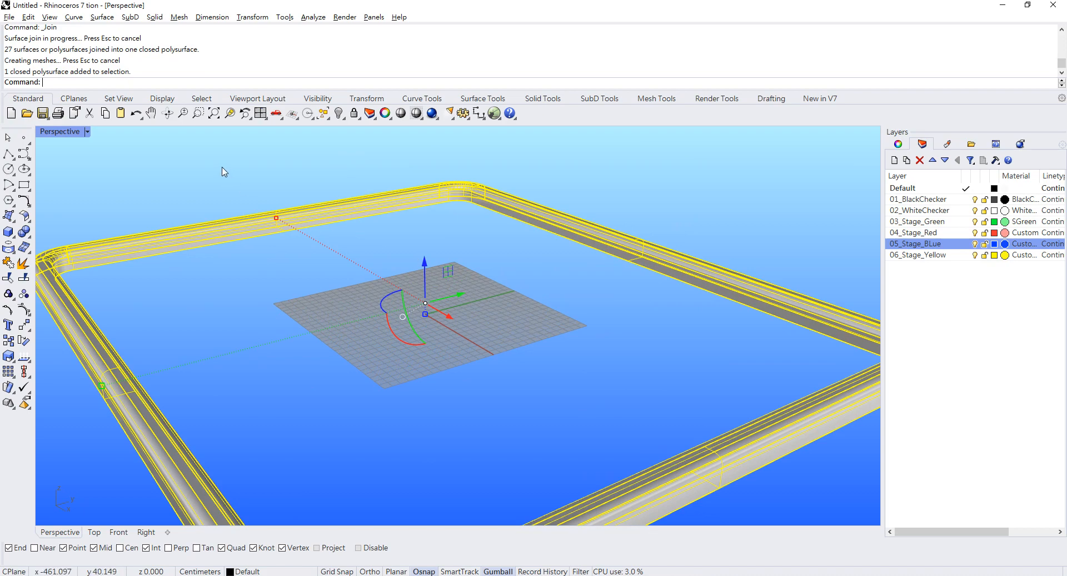
Show the hidden checkerboard and blocks, and select the joined border to inspect its rounded corner.
click(342, 118)
click(355, 133)
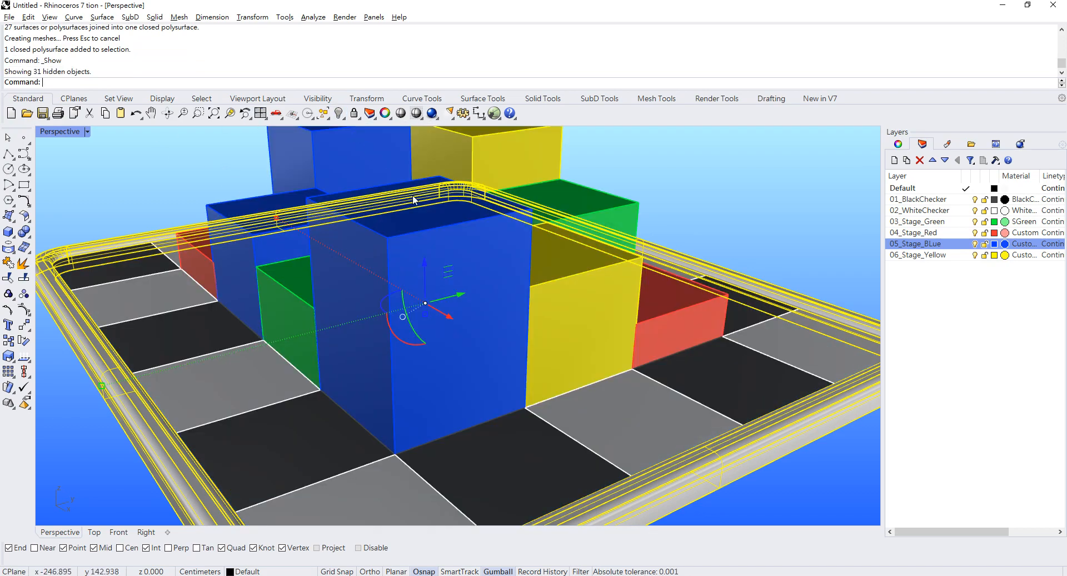
scroll(436, 225, down, 7)
click(689, 220)
right_drag(691, 224, 743, 350)
click(579, 284)
scroll(578, 284, up, 3)
scroll(788, 312, up, 5)
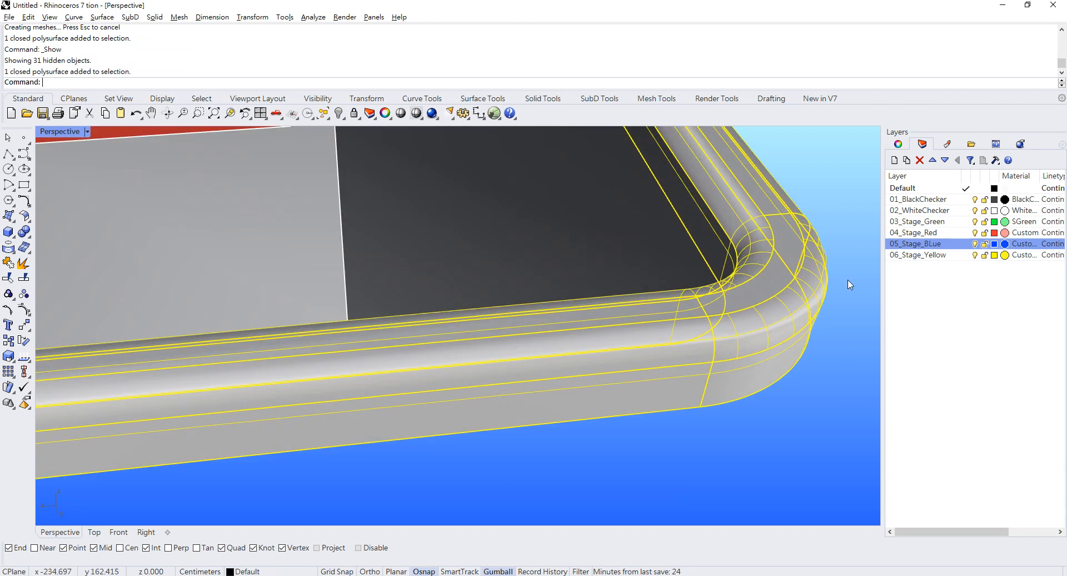
Create a layer named 07_GoldRim after 06_Stage_Yellow and move the selected border onto it.
click(926, 256)
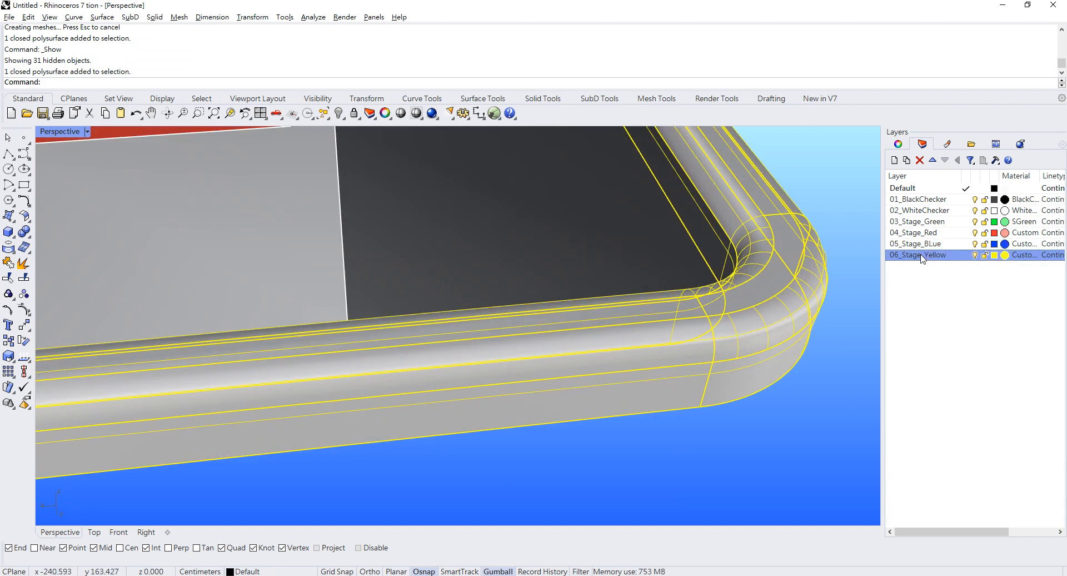
click(894, 160)
text(07)
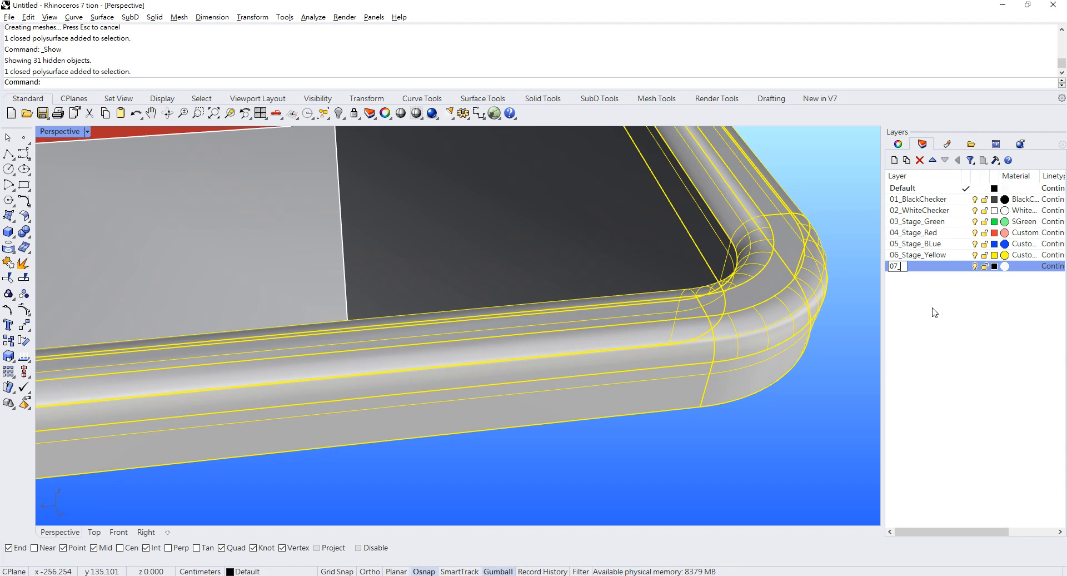
text(_GoldRim)
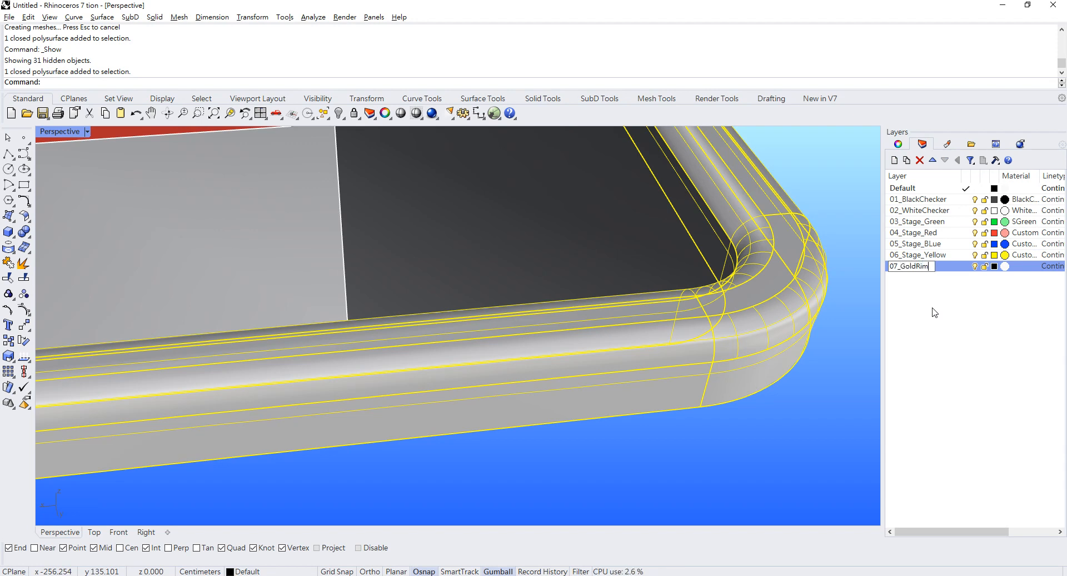
key(Return)
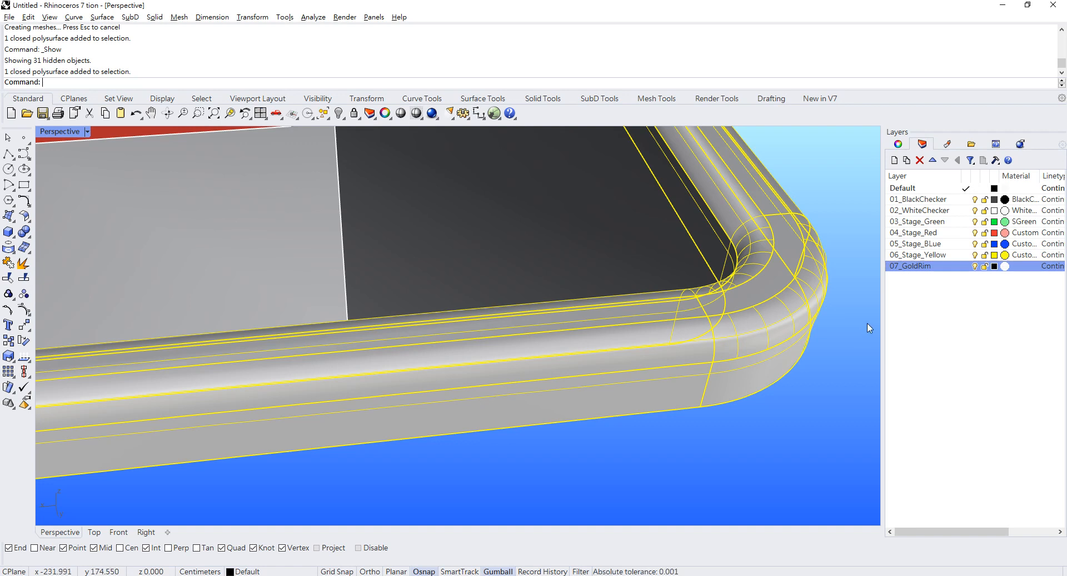
right_click(932, 266)
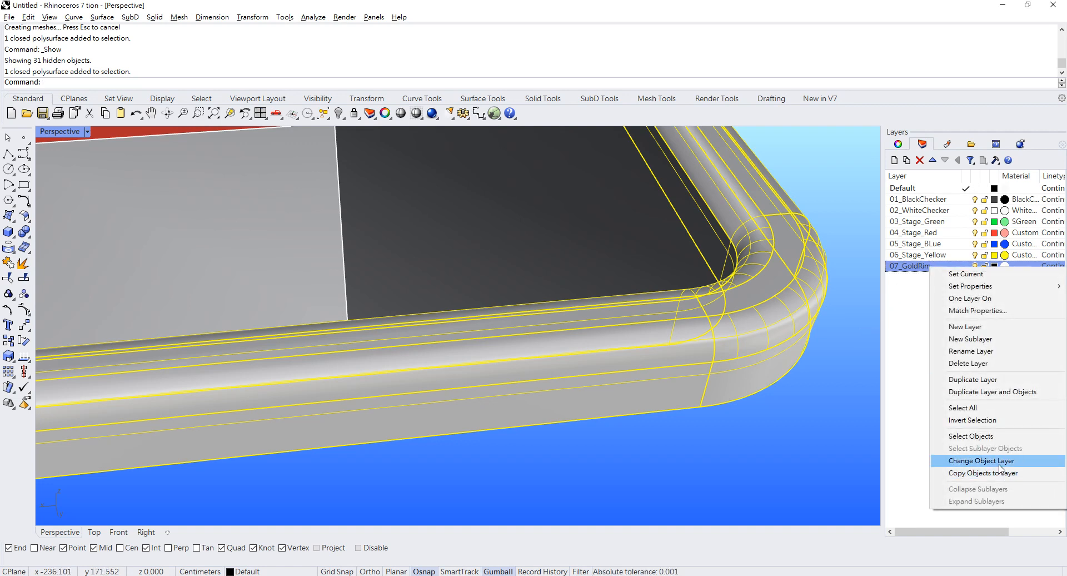
click(980, 460)
Set the display colour of the 07_GoldRim layer to orange.
click(994, 266)
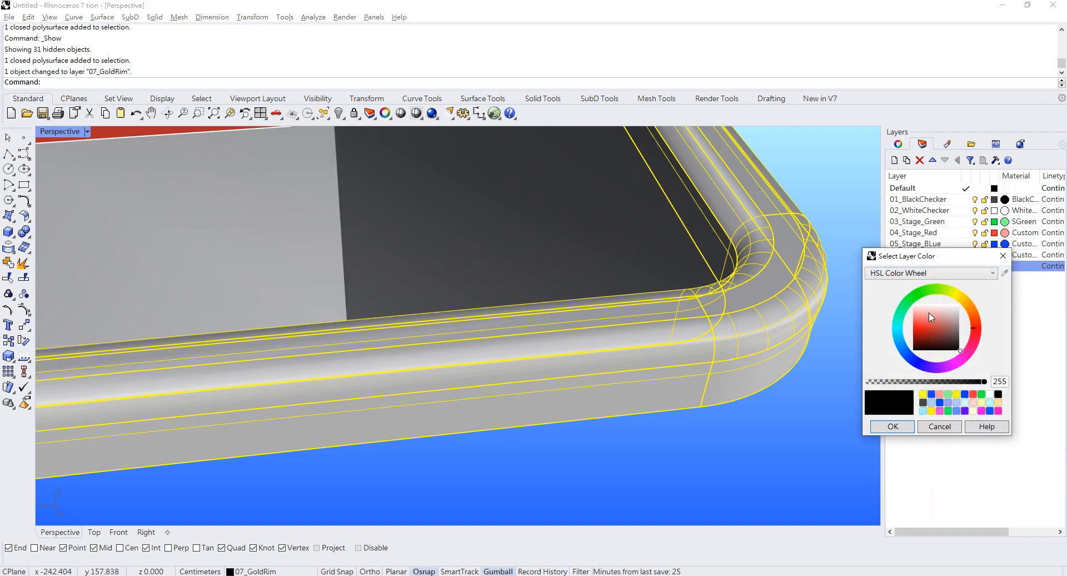
click(967, 309)
click(893, 426)
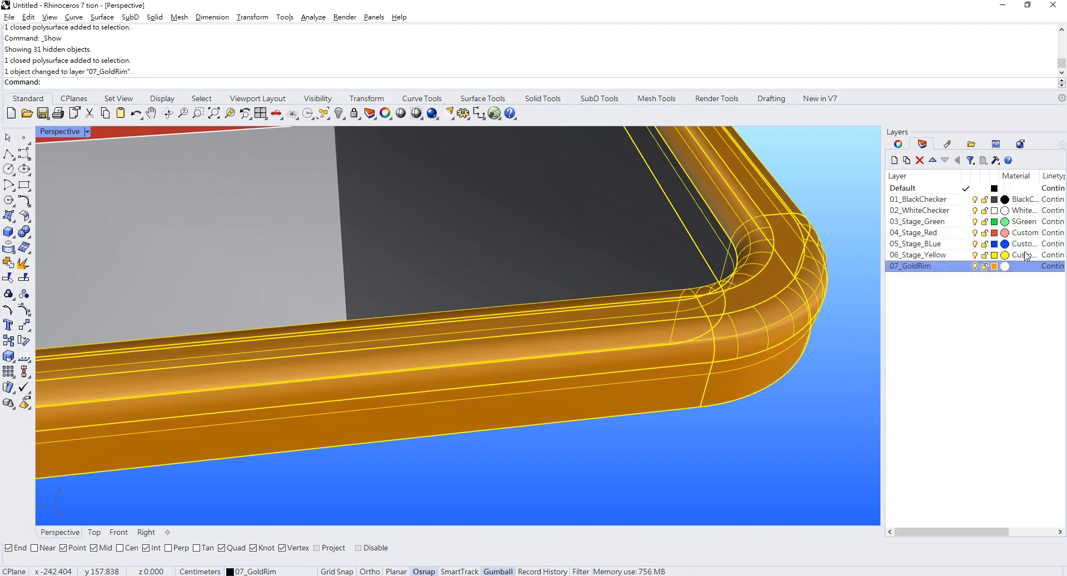
Set the 07_GoldRim layer's material type to Metal and switch its colour selection to Custom Color List.
click(1005, 266)
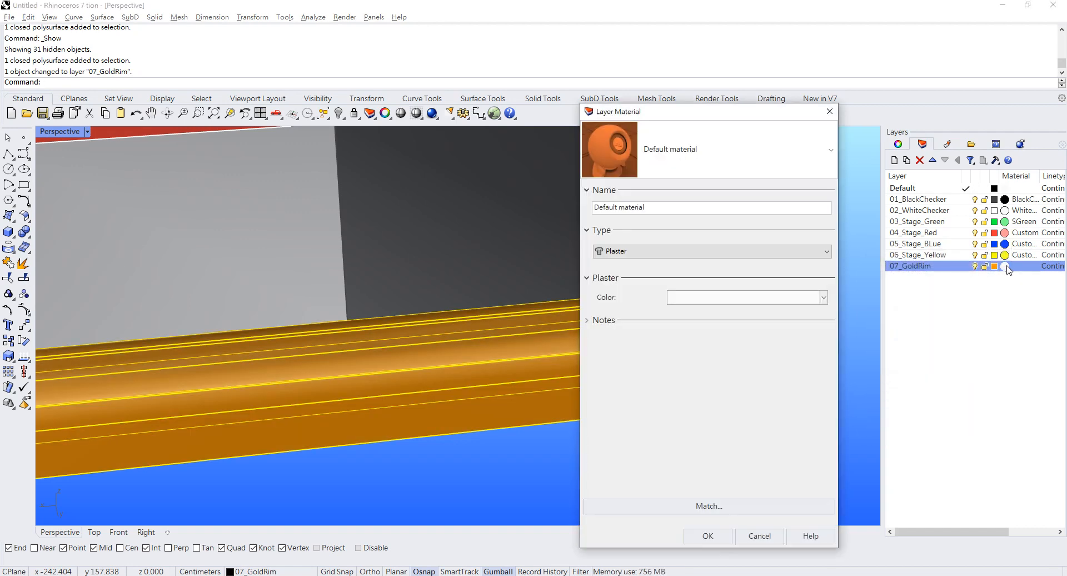
click(638, 257)
click(679, 312)
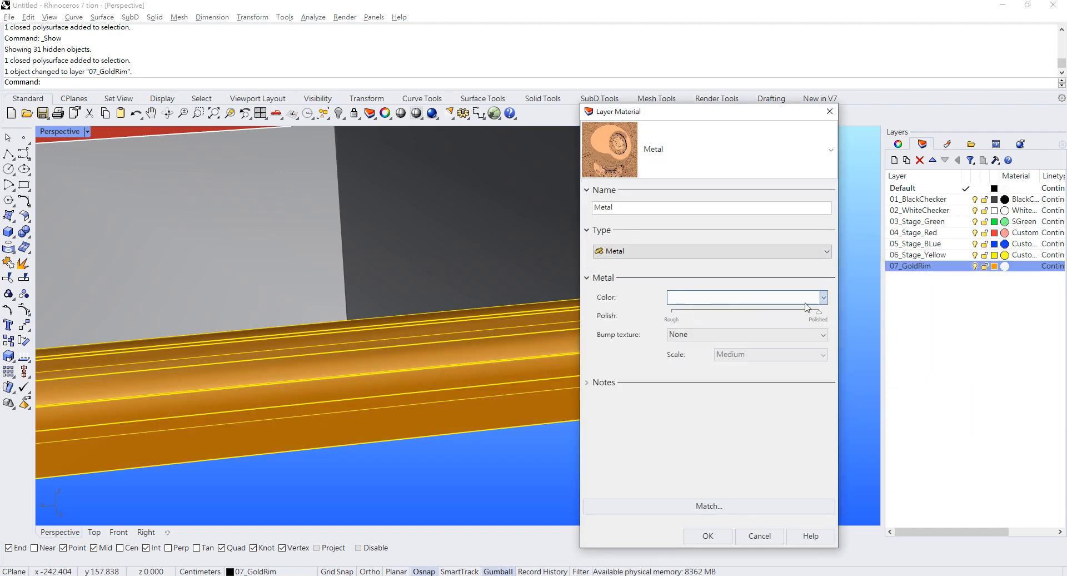
click(824, 299)
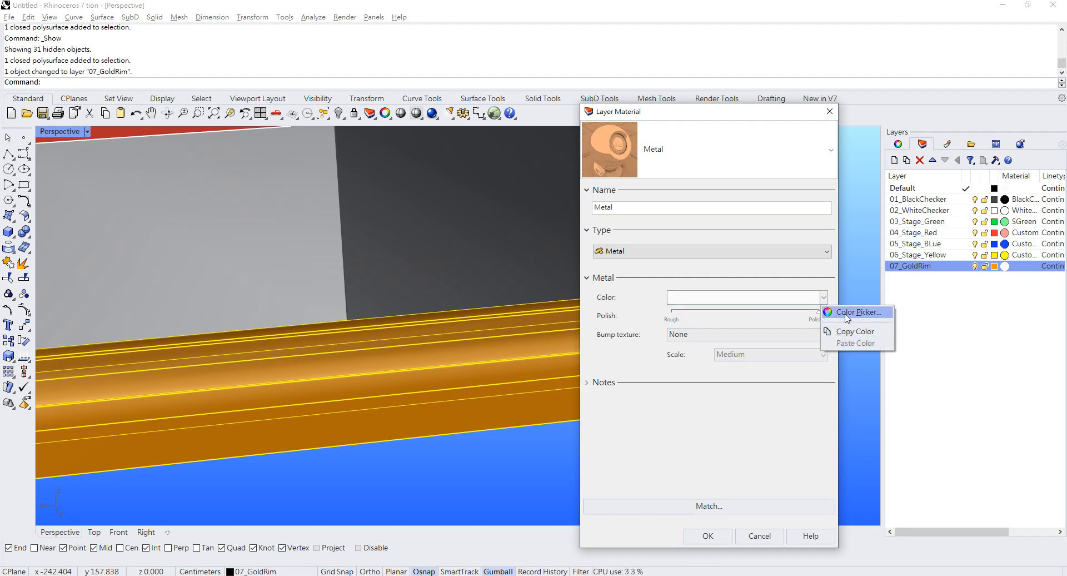
click(790, 303)
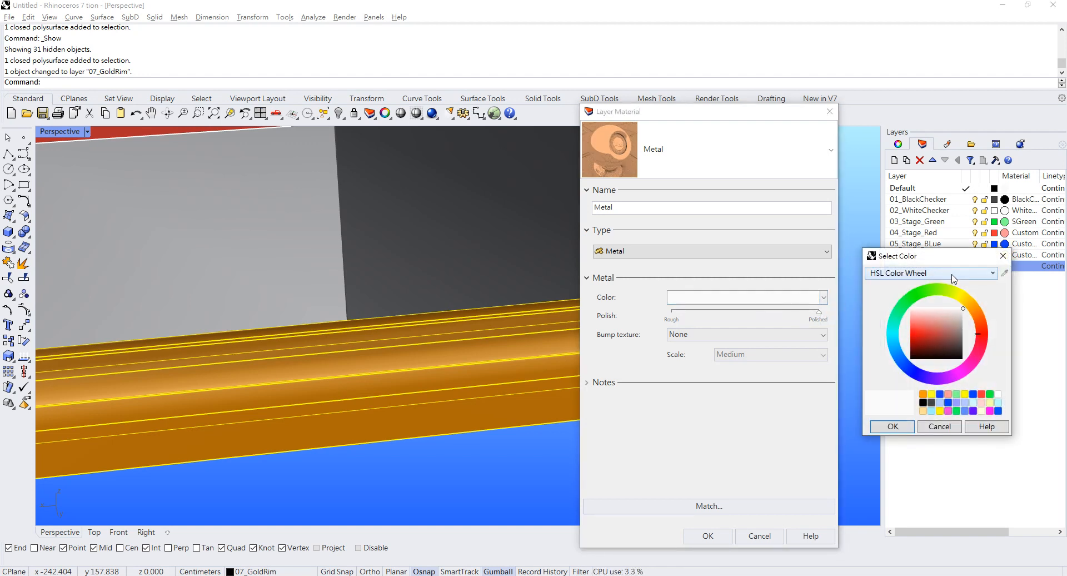
click(953, 274)
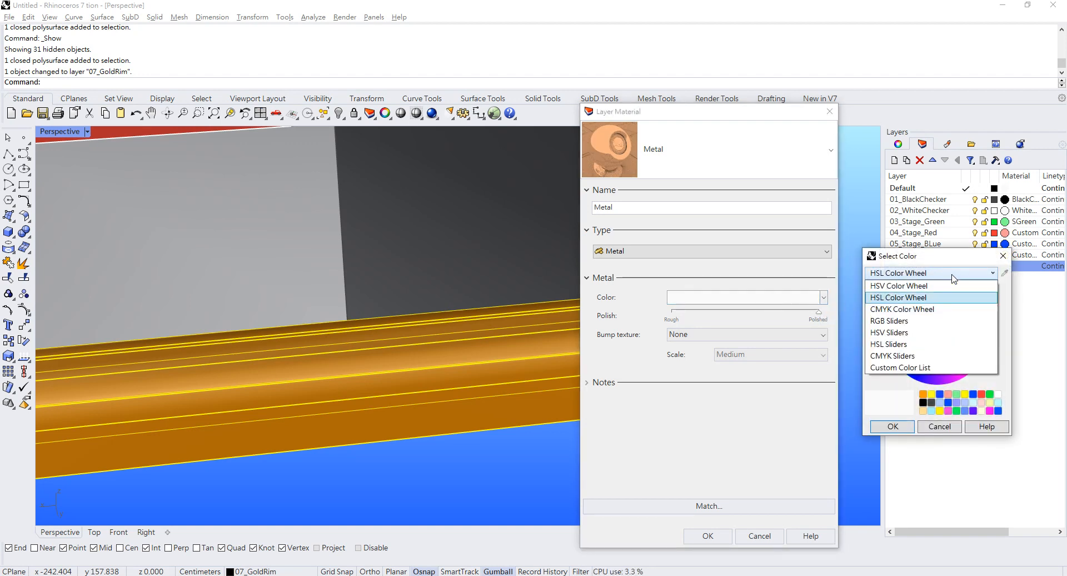
click(925, 368)
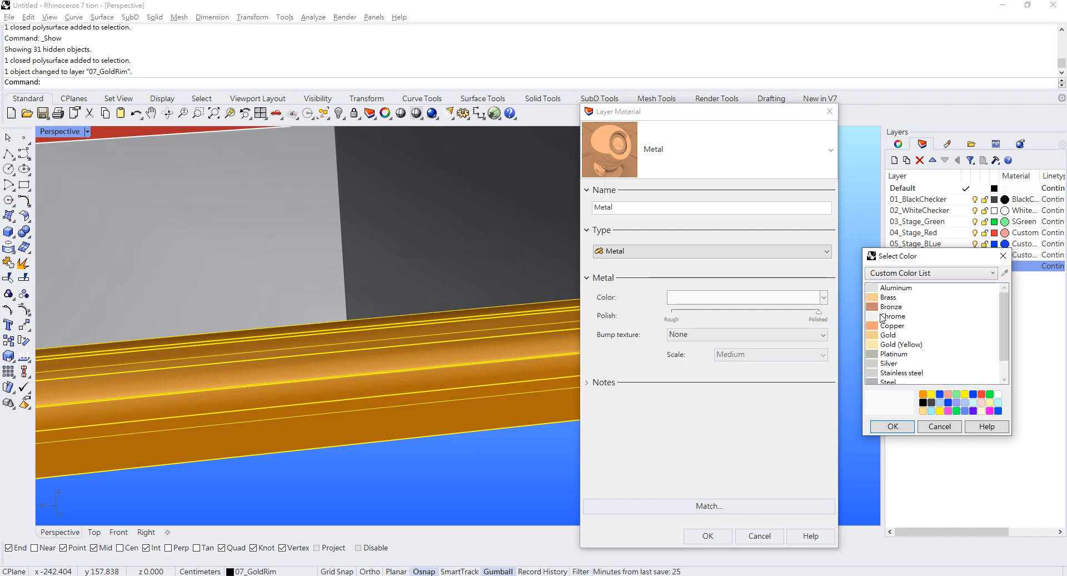
click(907, 275)
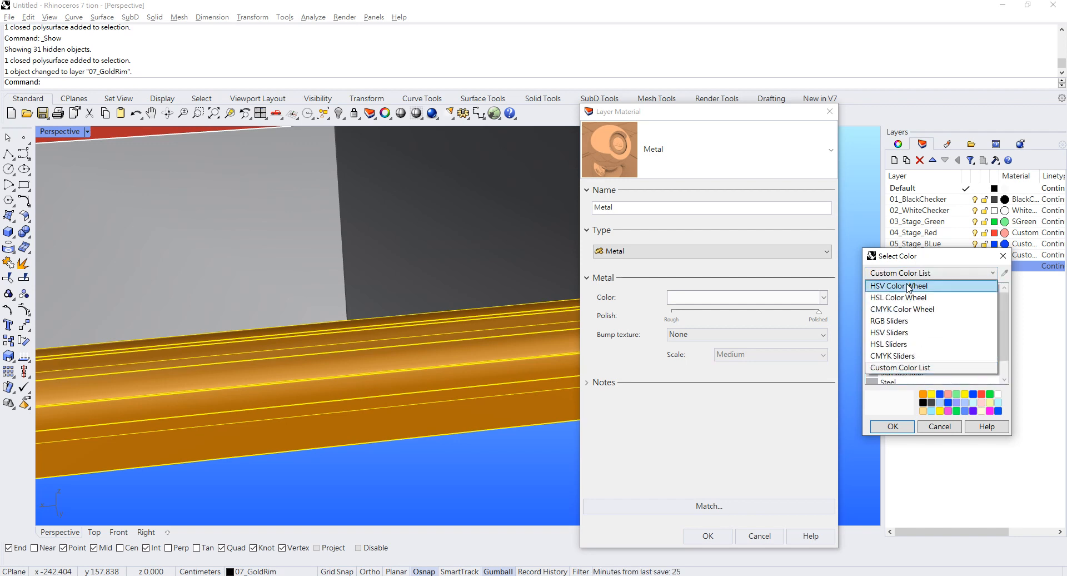
click(908, 313)
click(906, 274)
click(914, 285)
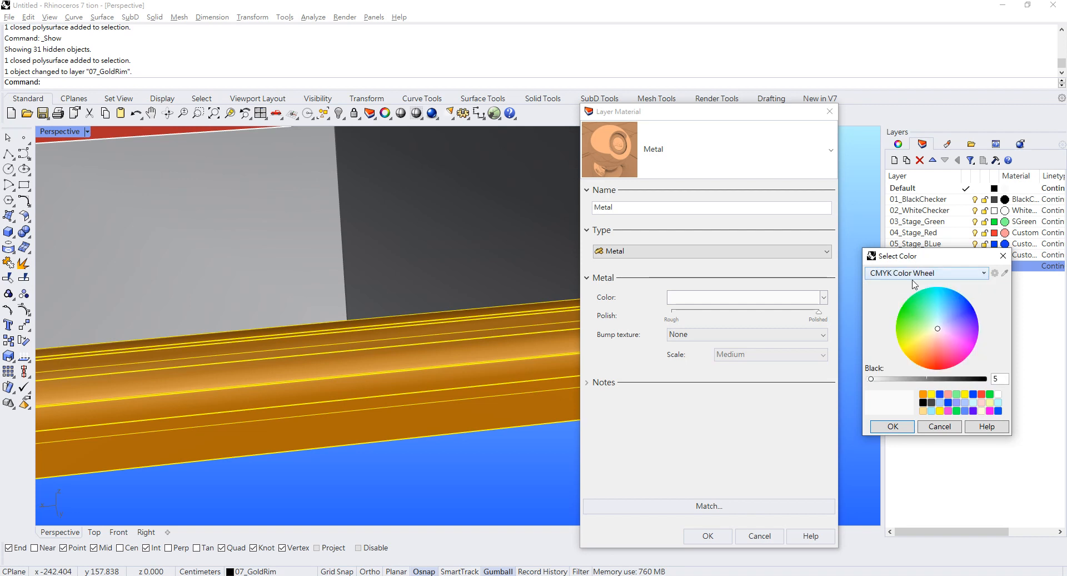
click(912, 274)
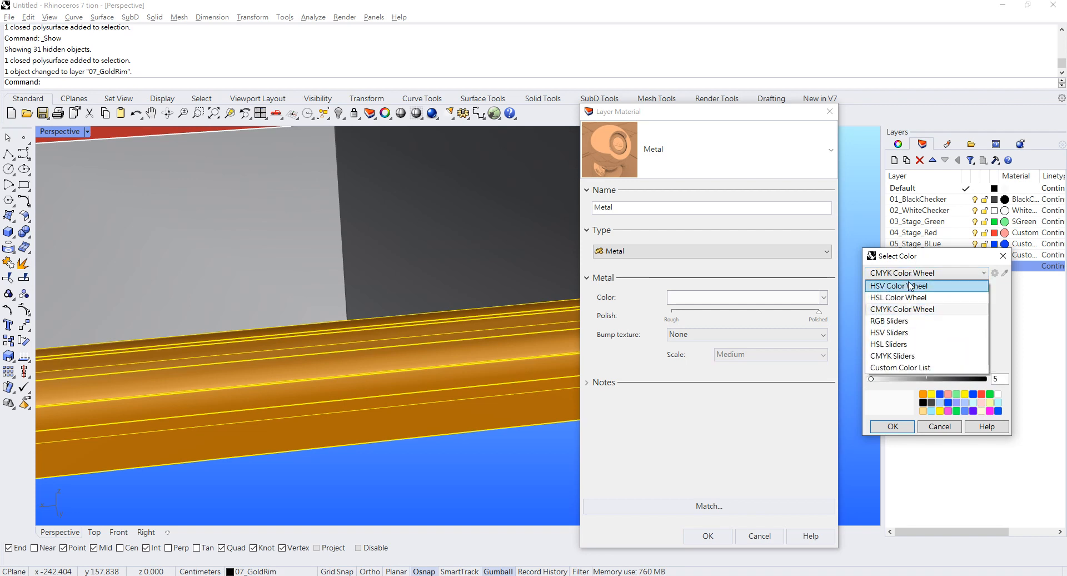
click(905, 368)
Choose Bronze as the metal colour, apply the material to the 07_GoldRim layer and deselect the border.
click(895, 307)
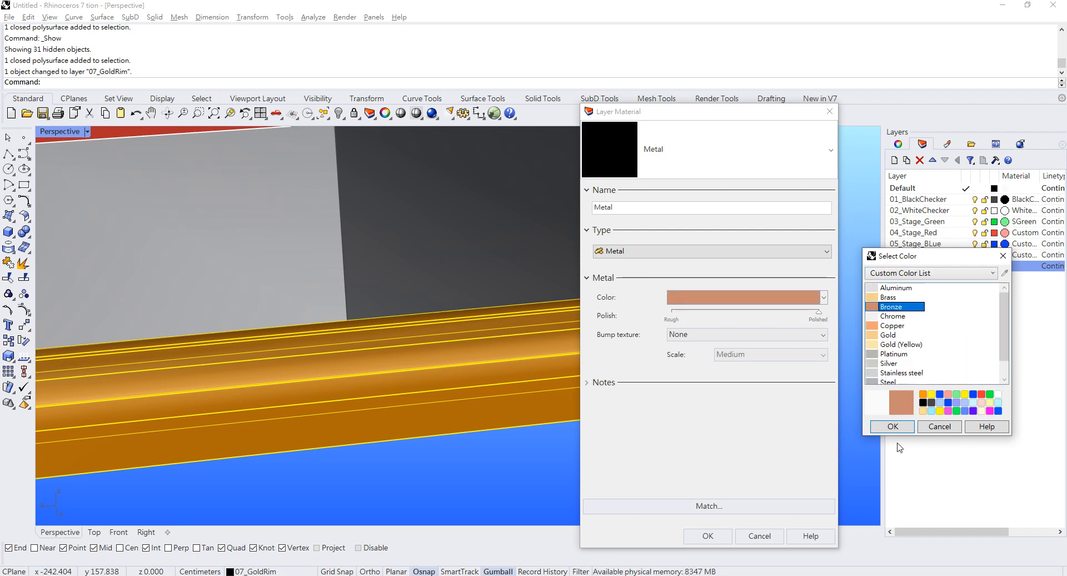
click(900, 426)
click(700, 534)
click(697, 512)
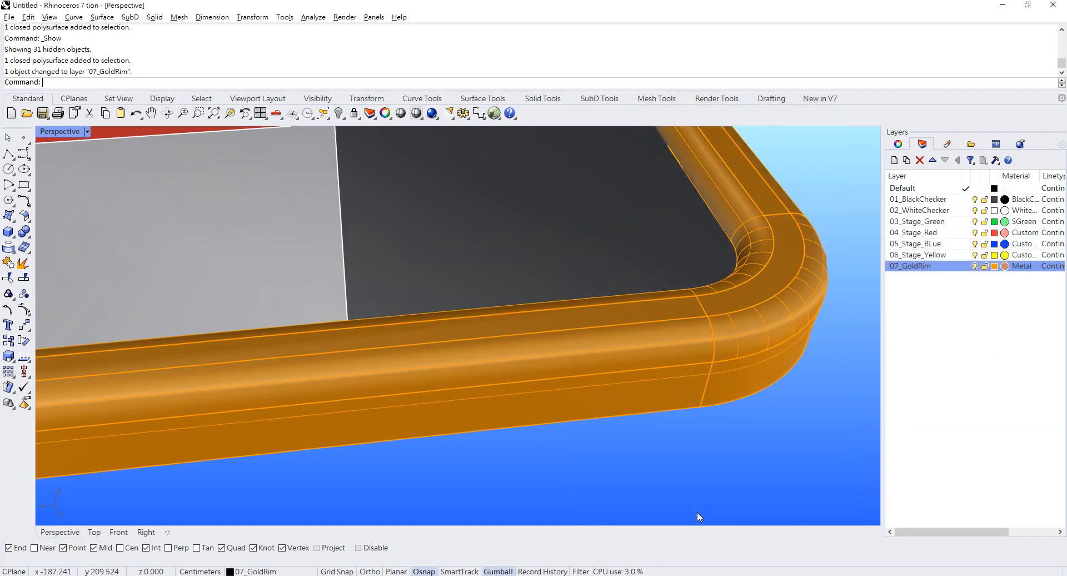
Display the whole stage in Rendered mode in the Perspective viewport and open the 05_Stage_BLue layer's material.
scroll(558, 312, down, 18)
scroll(464, 232, up, 4)
right_drag(465, 232, 450, 229)
click(88, 131)
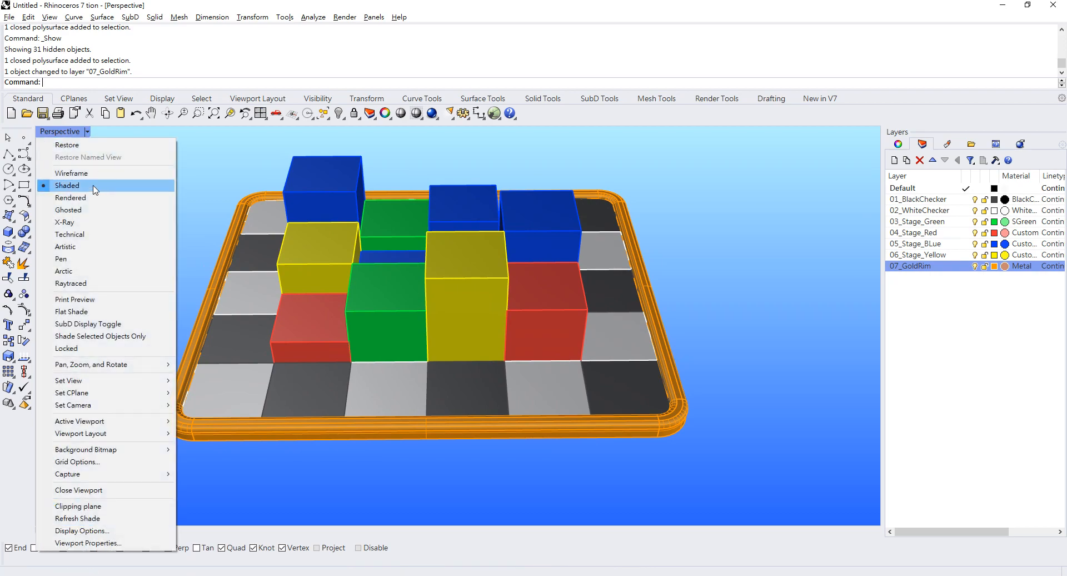
click(96, 199)
right_drag(473, 293, 424, 241)
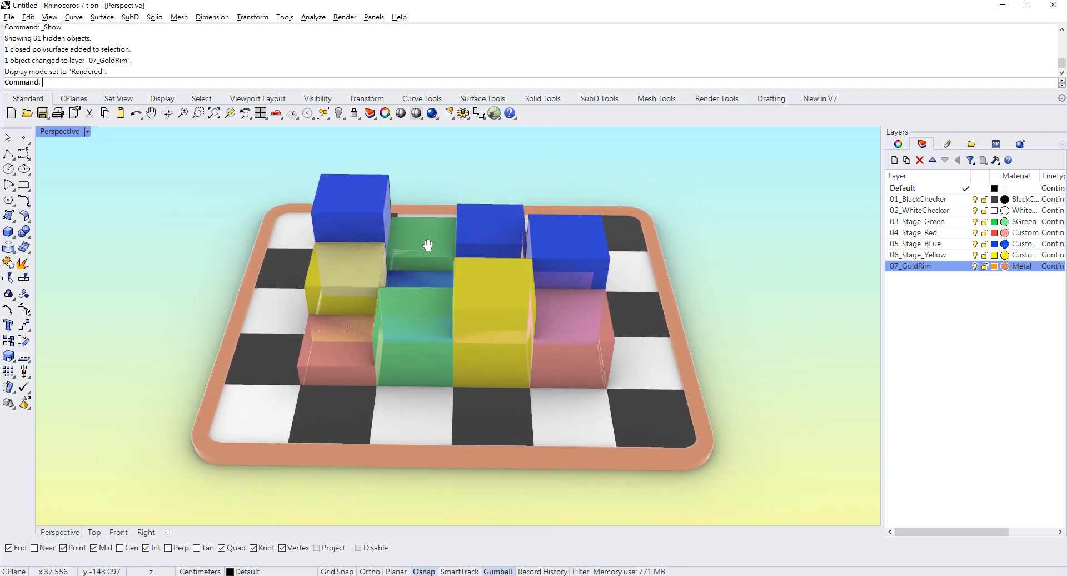
click(1005, 245)
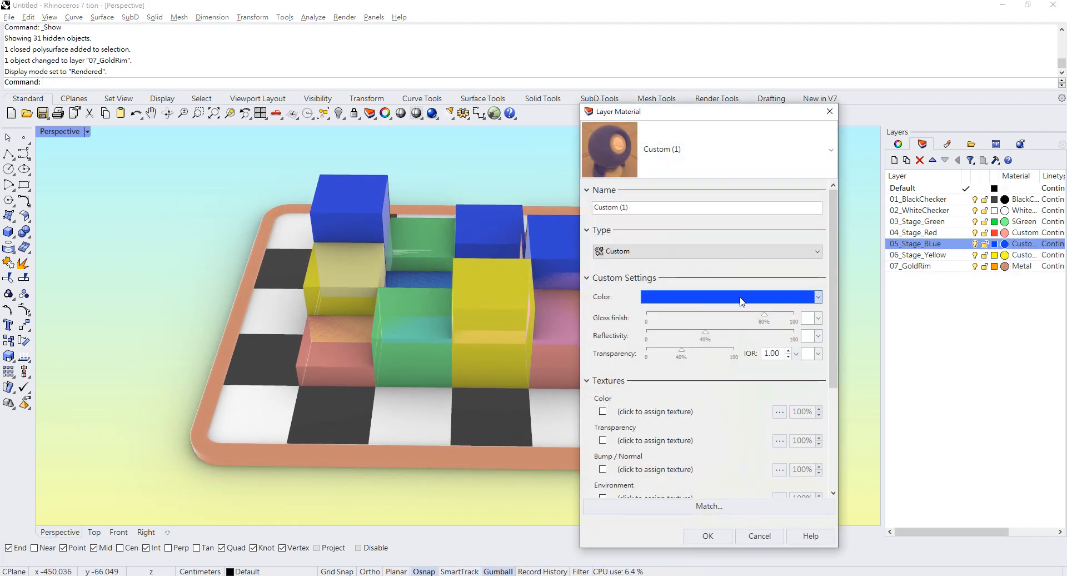
click(742, 300)
scroll(904, 361, down, 3)
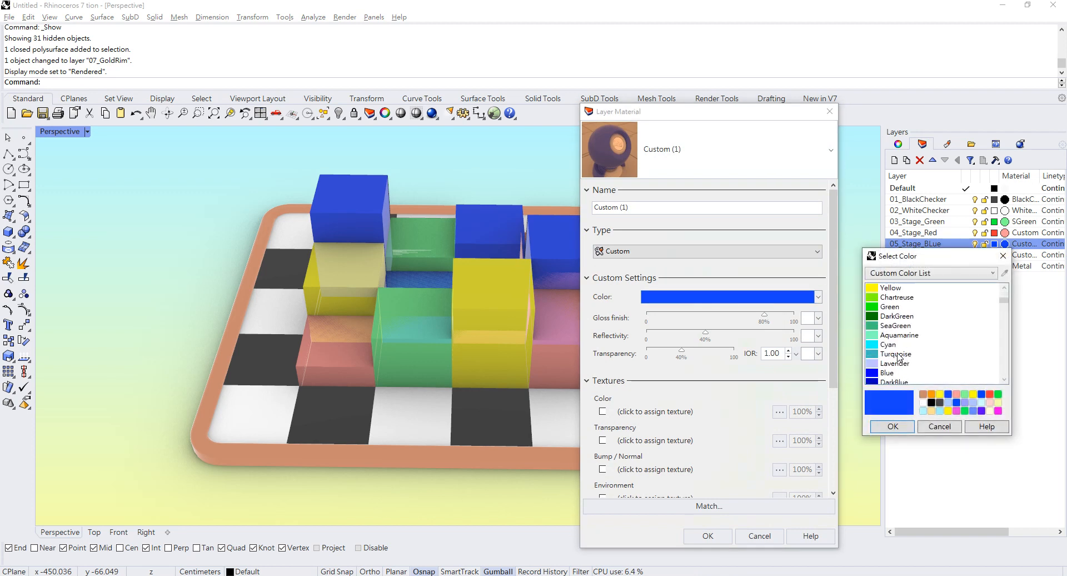
click(890, 345)
click(939, 426)
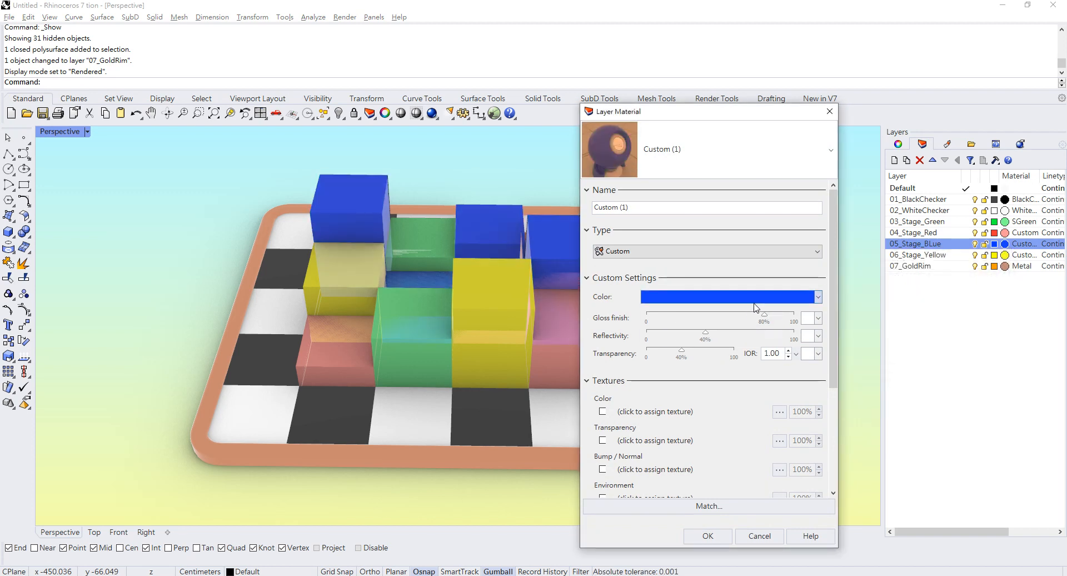
Change the 05_Stage_BLue material's colour to a lighter sky blue using the CMYK Color Wheel.
click(692, 298)
click(899, 272)
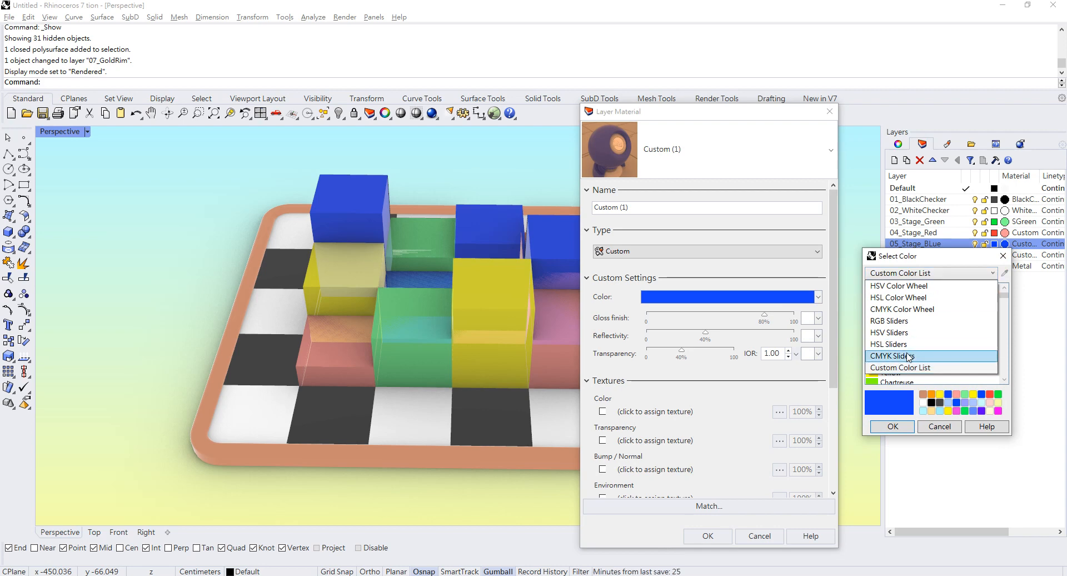
click(910, 309)
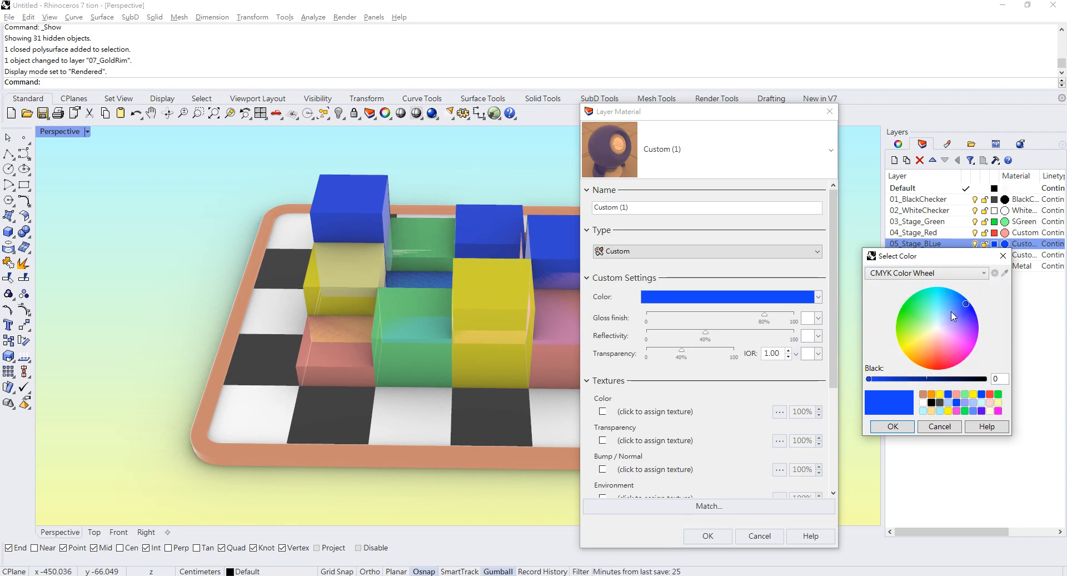
drag(954, 315, 950, 298)
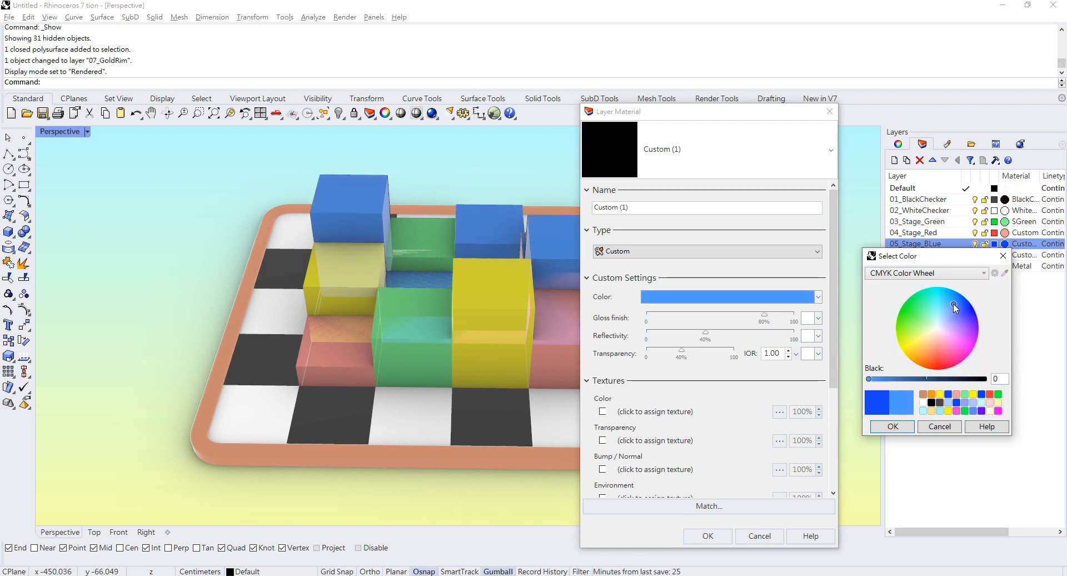
click(893, 426)
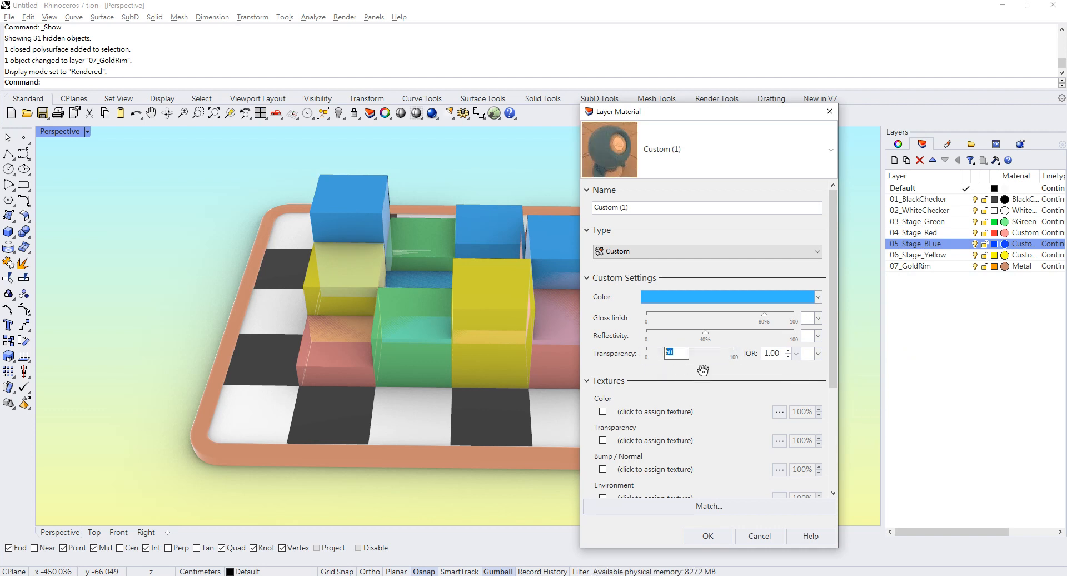
Try 50% transparency on the 05_Stage_BLue material and set it back to 40%.
click(732, 380)
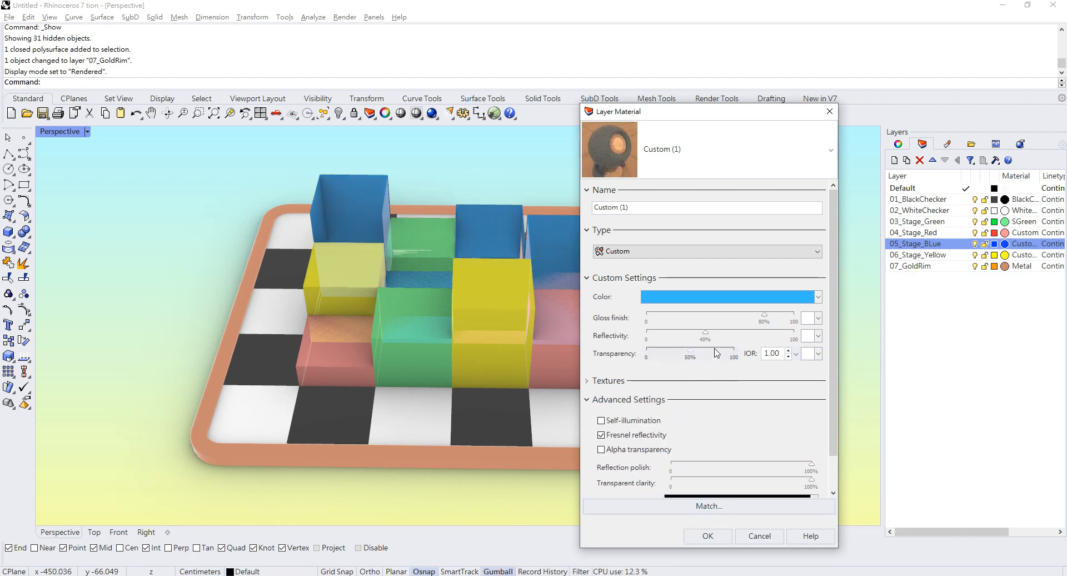
click(692, 358)
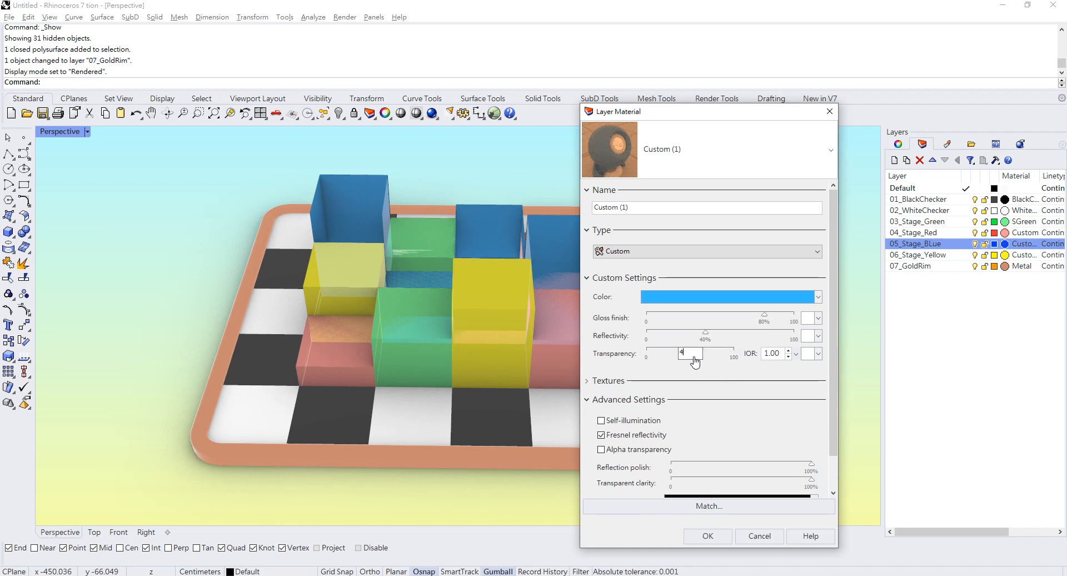
key(Return)
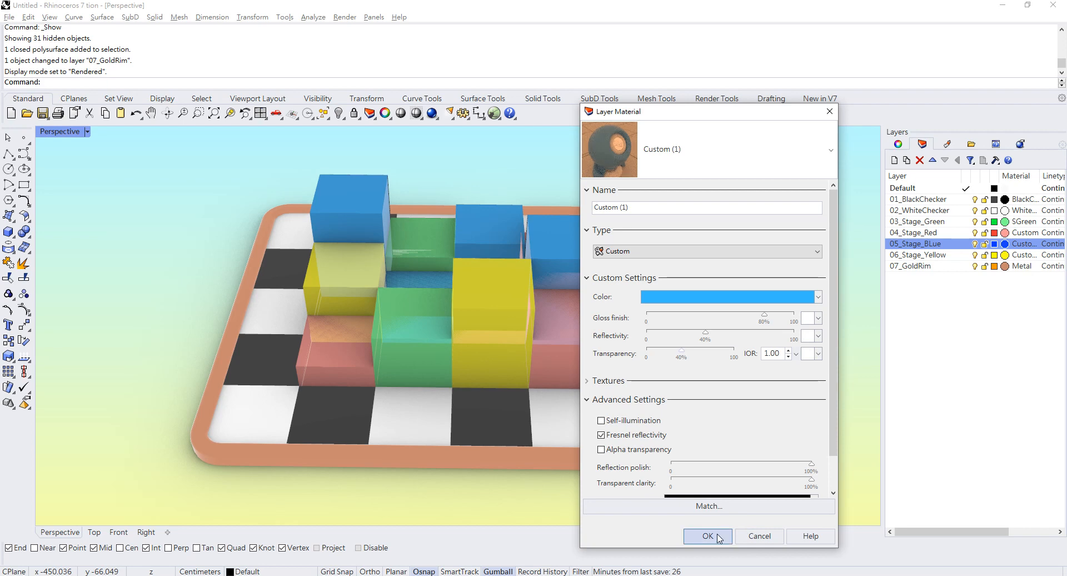
Try self-illumination on the 05_Stage_BLue material and turn it off again.
scroll(815, 383, down, 1)
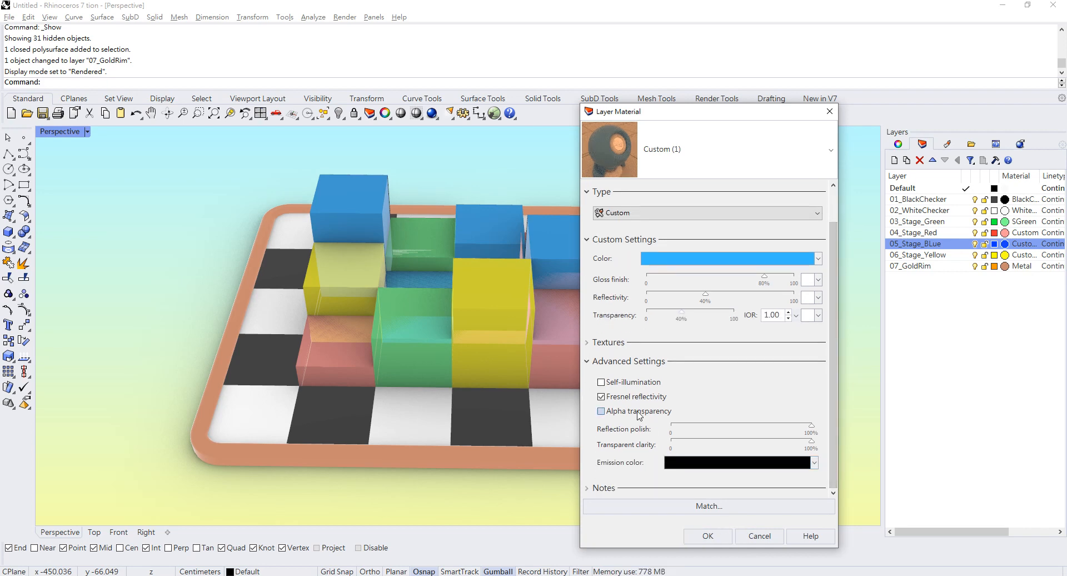
click(602, 384)
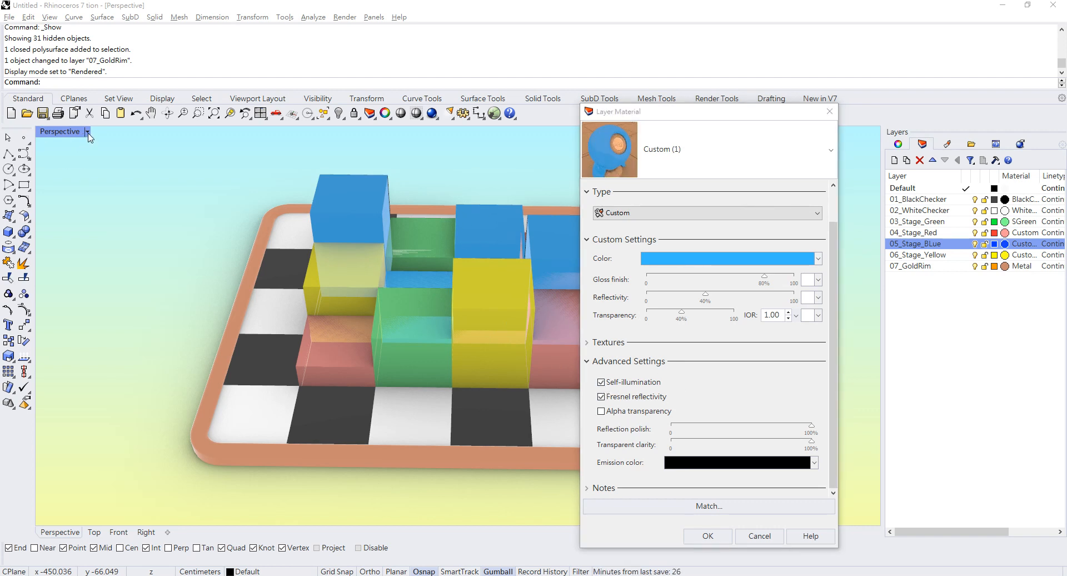
click(601, 382)
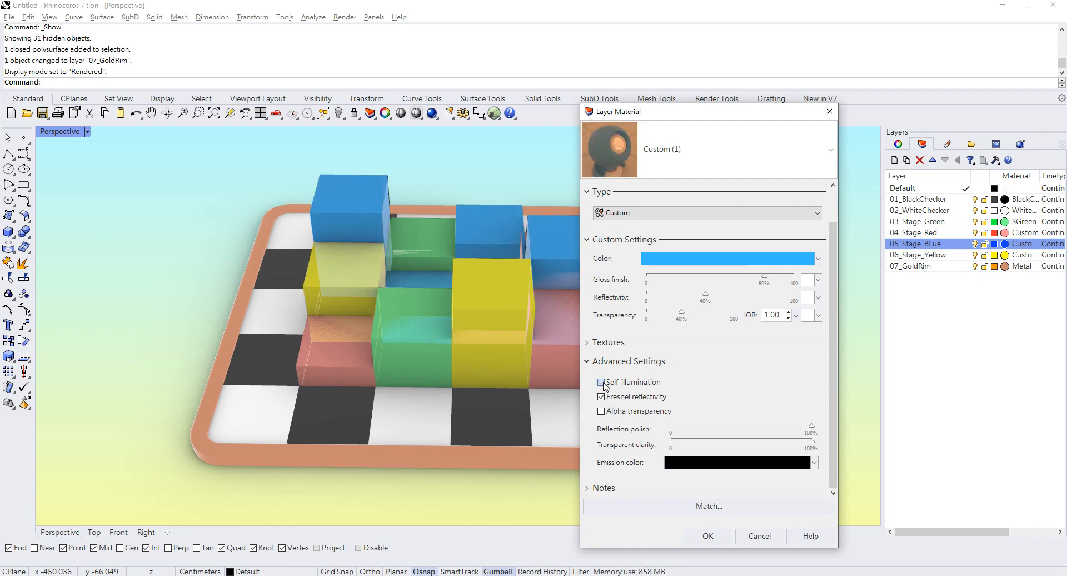
Apply the 05_Stage_BLue material changes and inspect the rendered blocks up close from another angle.
click(707, 535)
right_drag(600, 311, 509, 309)
scroll(576, 277, up, 5)
right_drag(576, 277, 456, 254)
Change the 06_Stage_Yellow material's colour to a pale yellow using the HSV Color Wheel and apply it.
click(1005, 255)
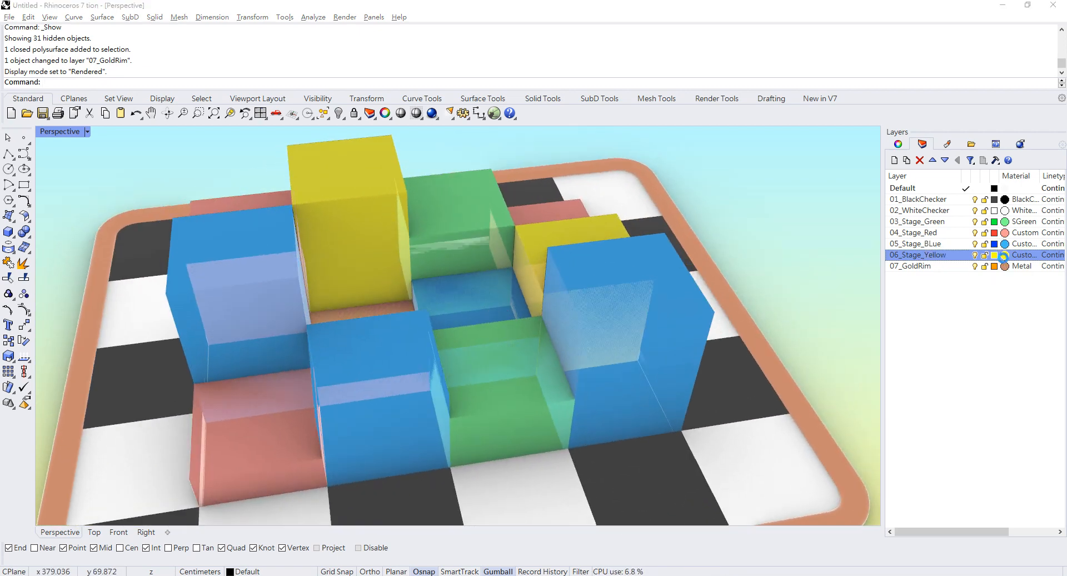
click(732, 302)
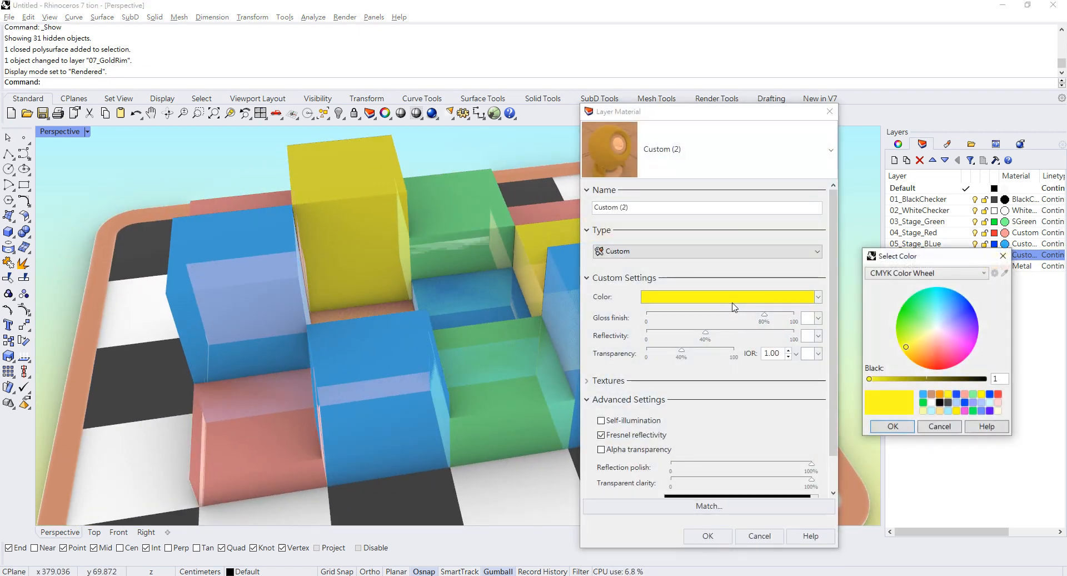
click(931, 337)
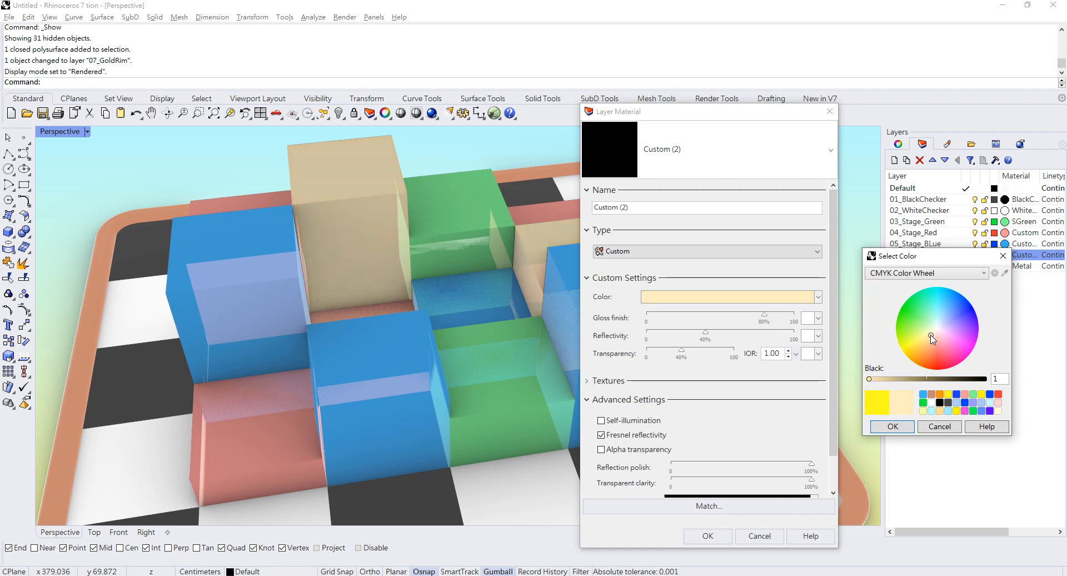
click(918, 340)
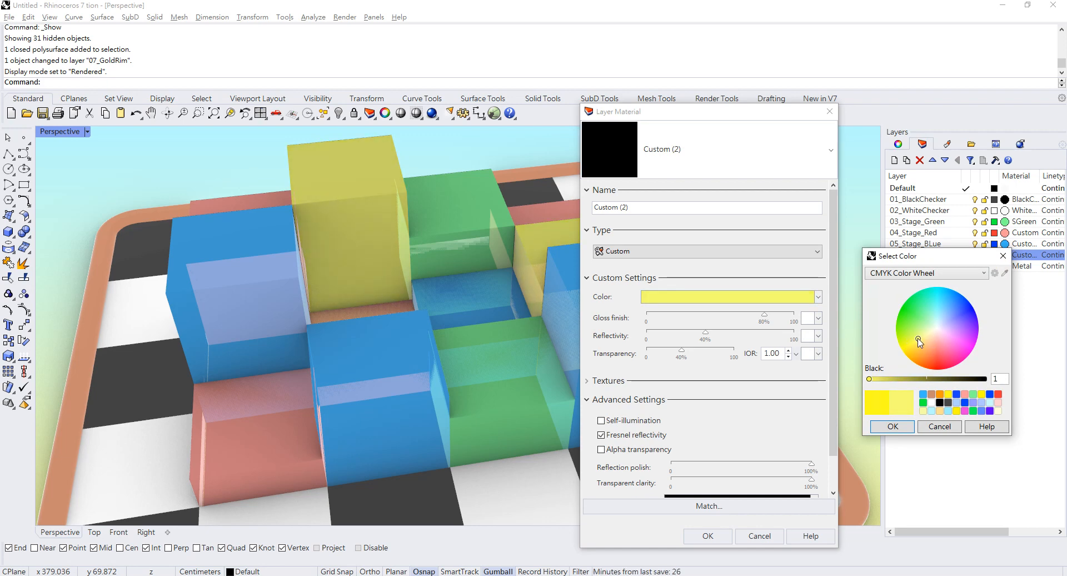
click(914, 274)
click(912, 292)
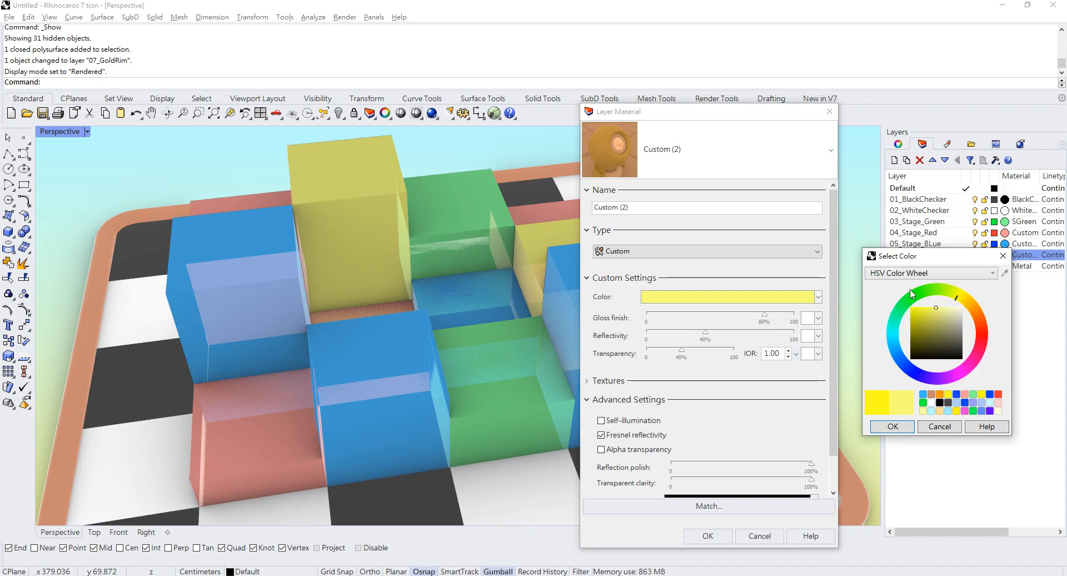
click(947, 305)
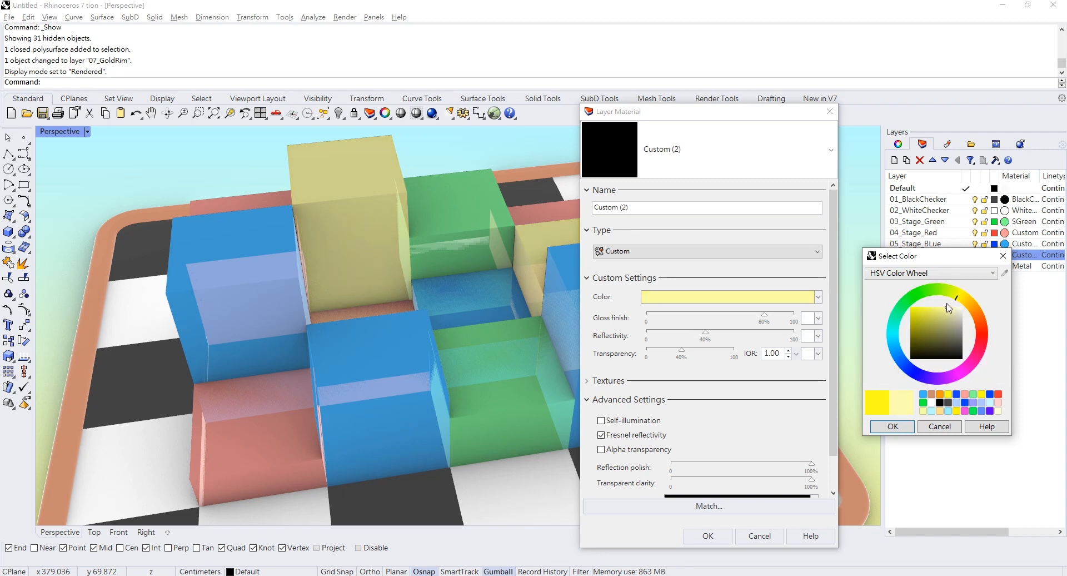
click(893, 426)
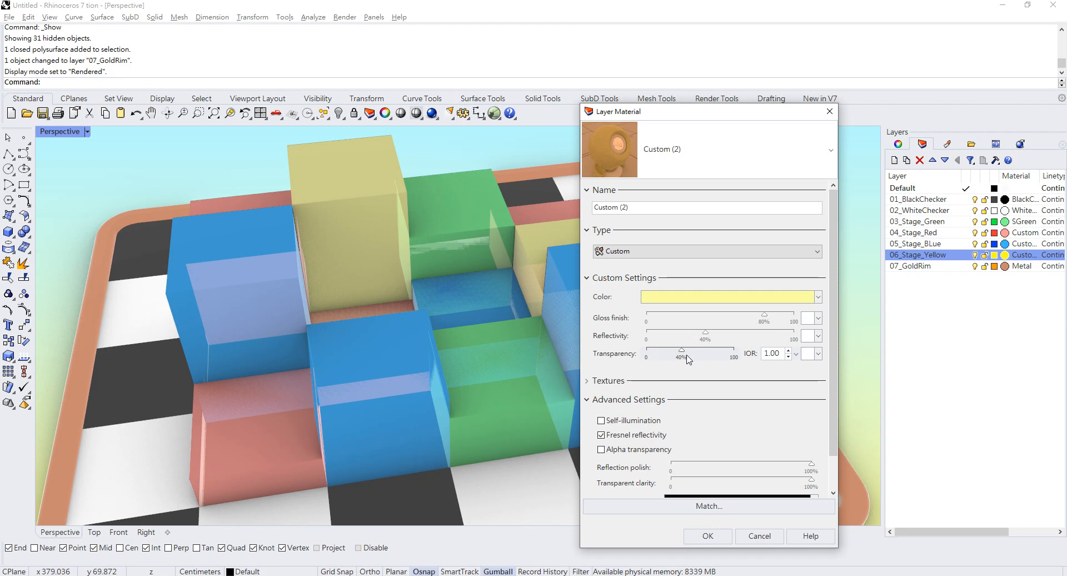
click(707, 535)
Lighten the 03_Stage_Green layer's SGreen material to a paler green and apply it.
right_drag(578, 368, 539, 372)
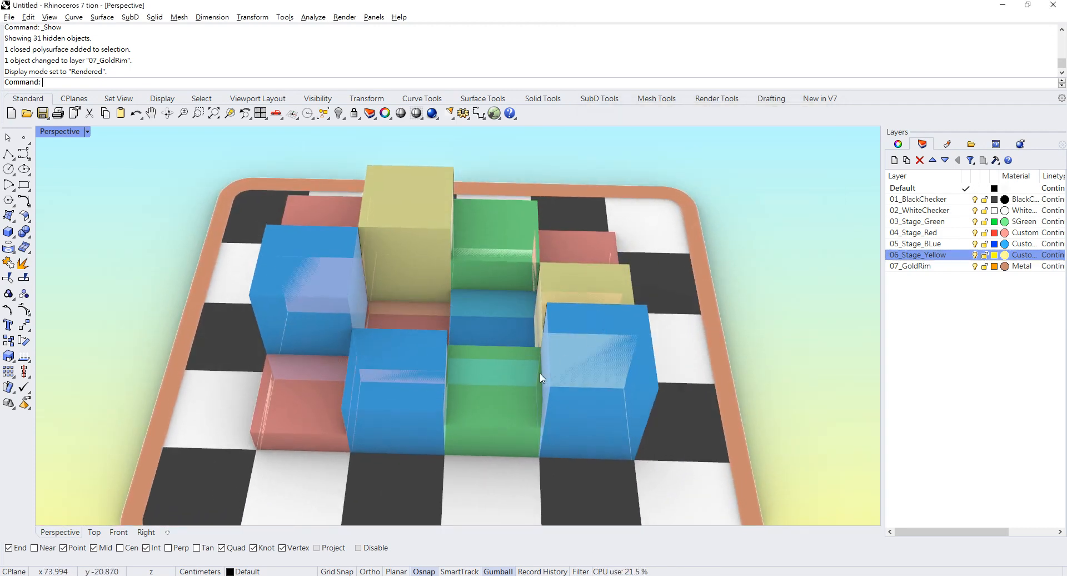
click(500, 234)
click(1007, 221)
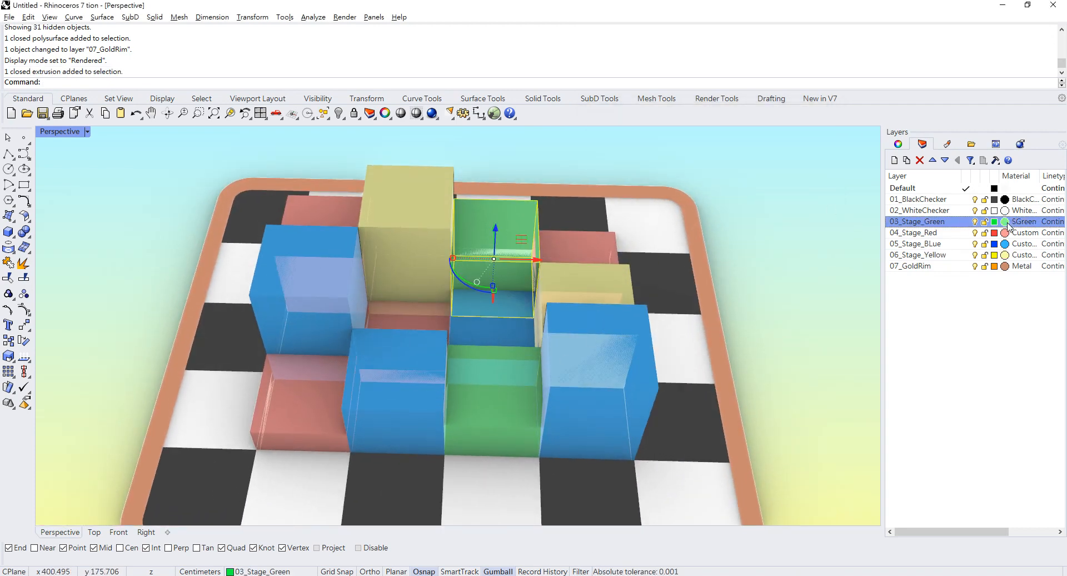
click(728, 297)
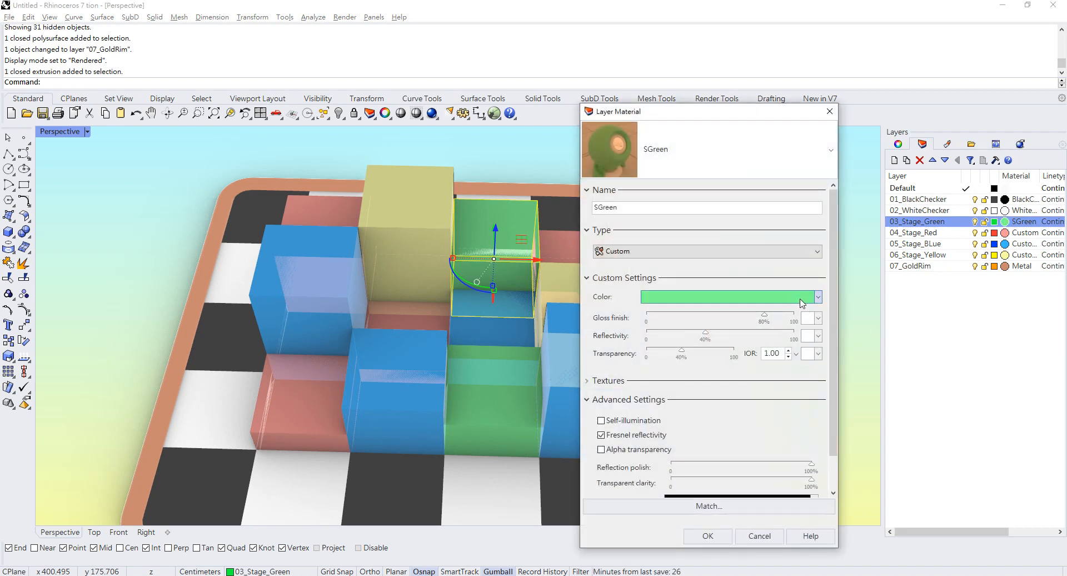
click(945, 308)
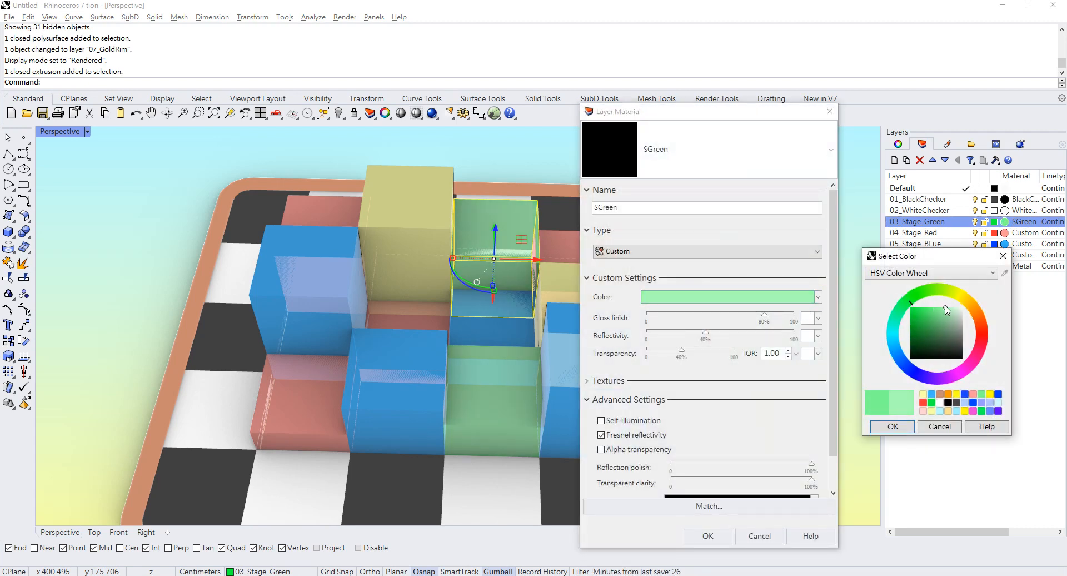
click(892, 426)
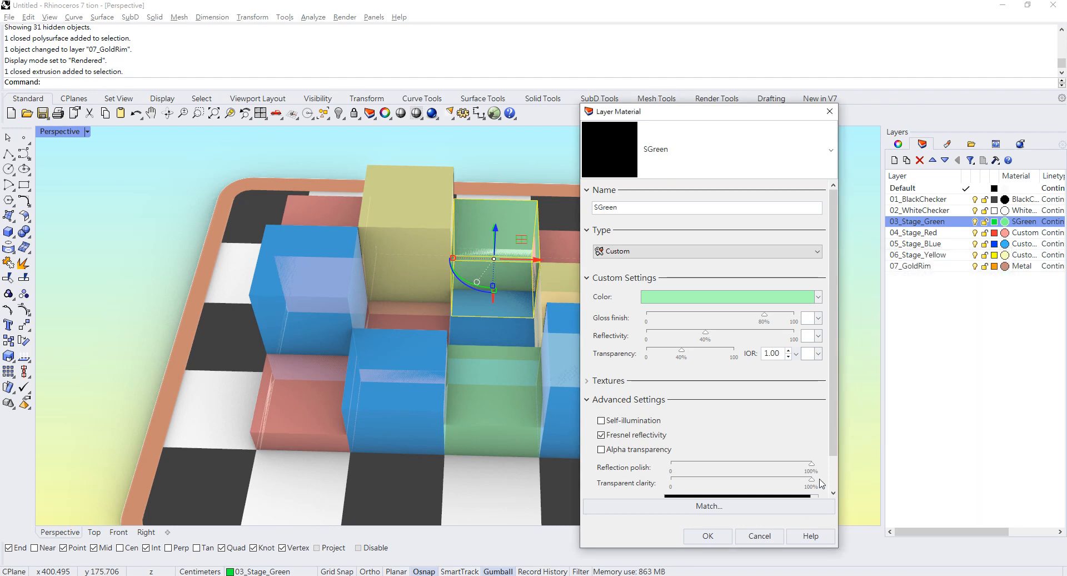
click(708, 536)
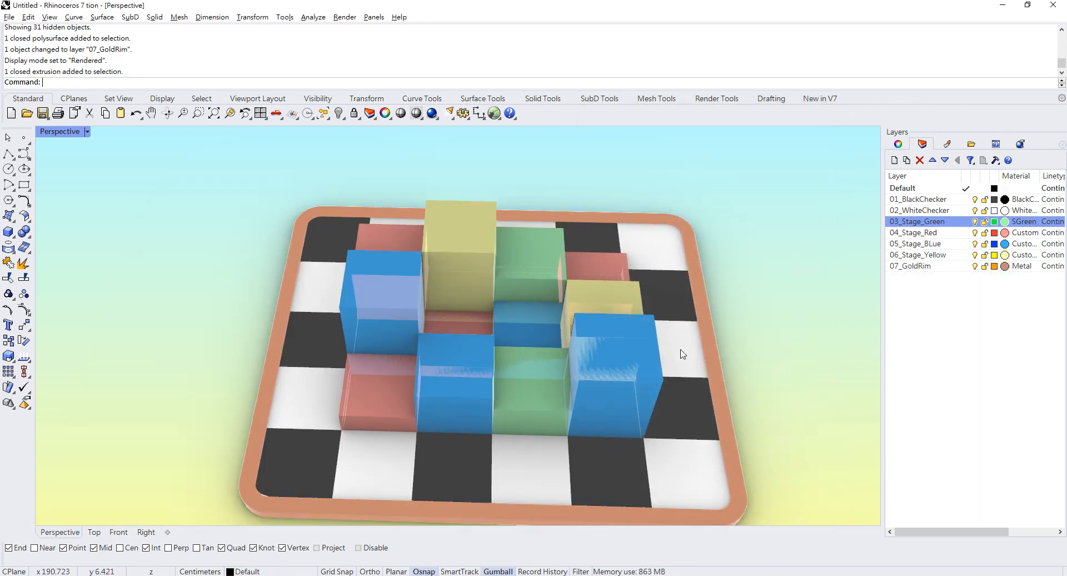
Try Gold, Gold (Yellow) and Copper from the Custom Color List on the 07_GoldRim metal material, applying Copper.
right_drag(682, 354, 589, 300)
click(761, 369)
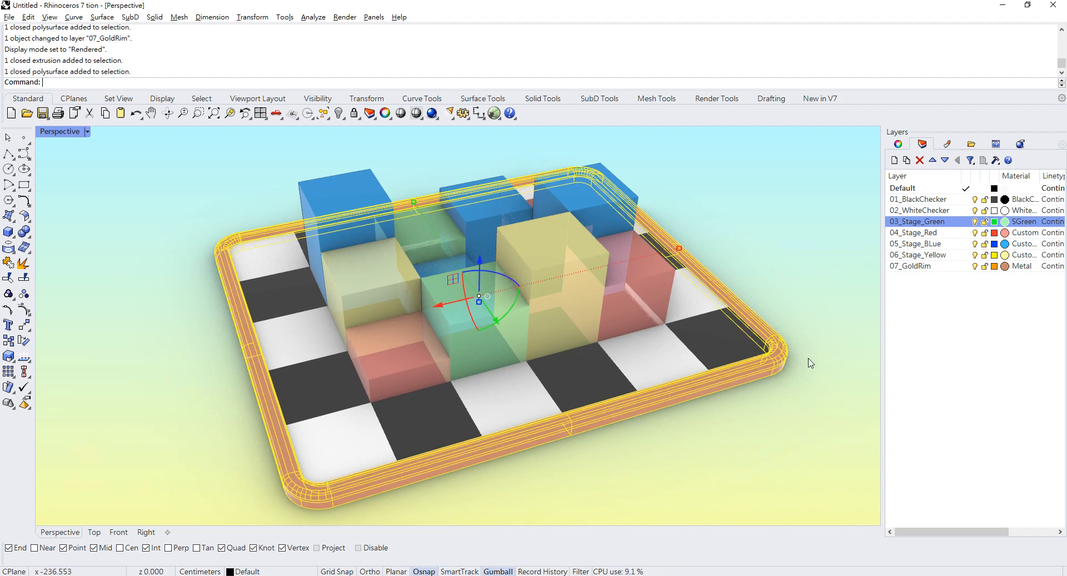
click(1004, 265)
click(723, 297)
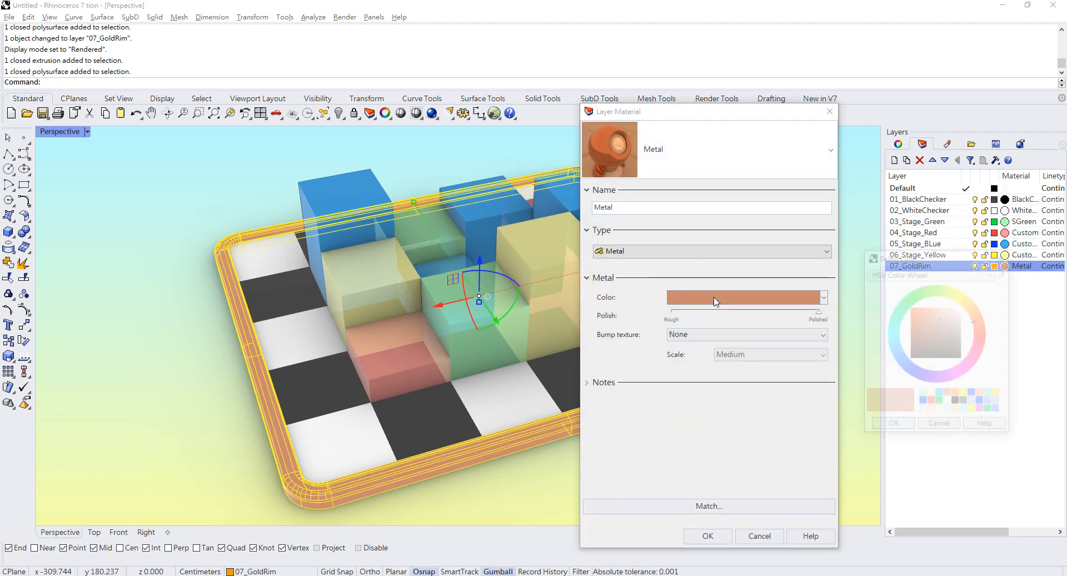
click(929, 273)
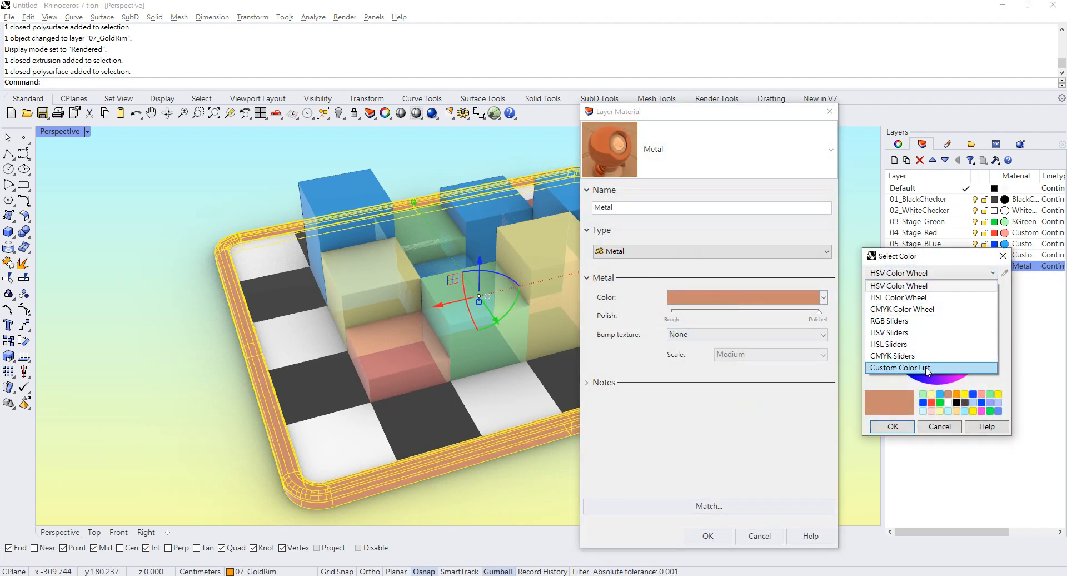
click(929, 368)
click(885, 335)
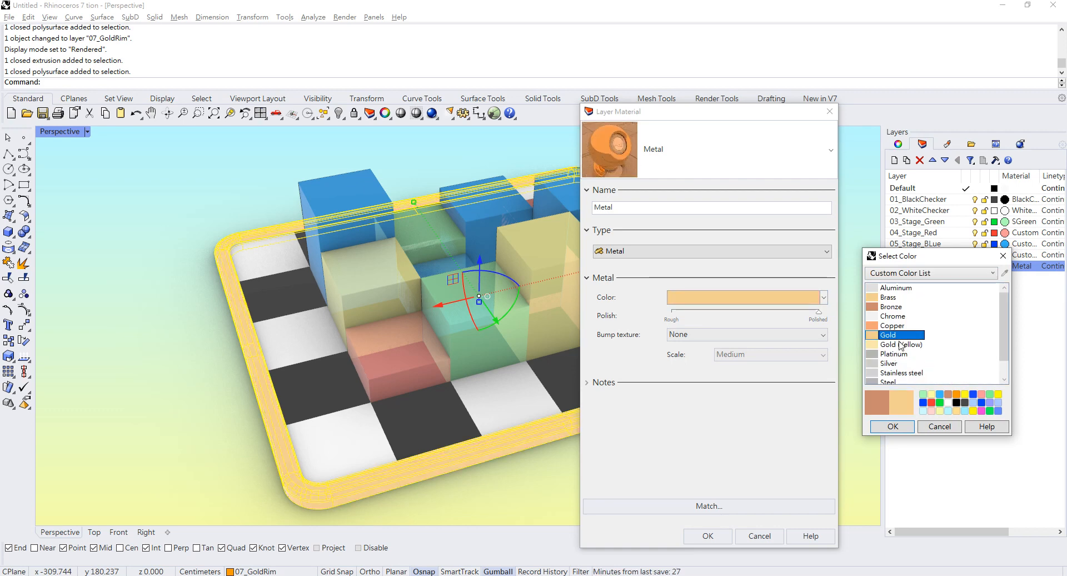
click(891, 344)
click(894, 335)
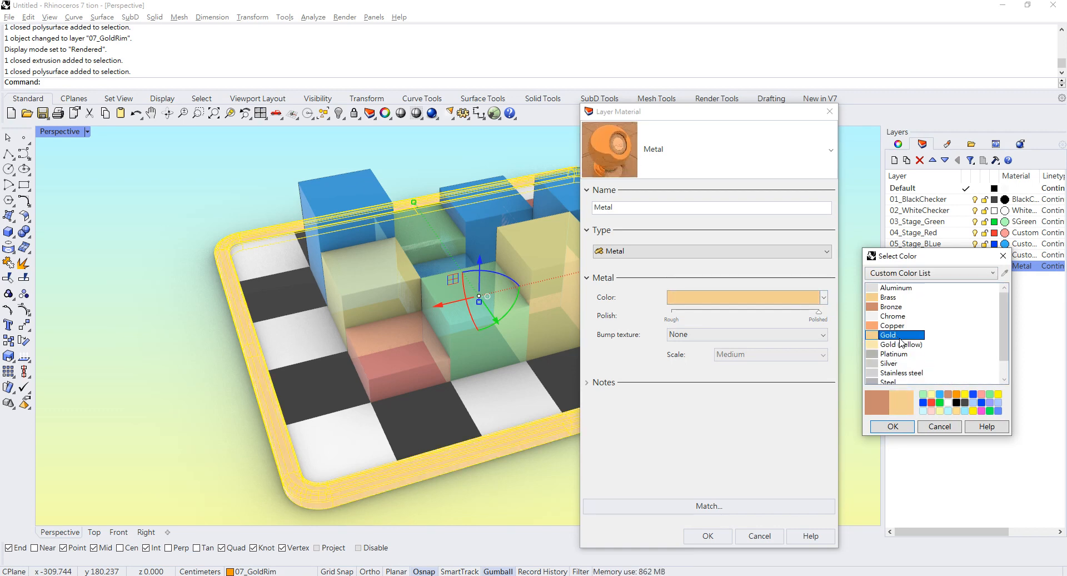
click(896, 325)
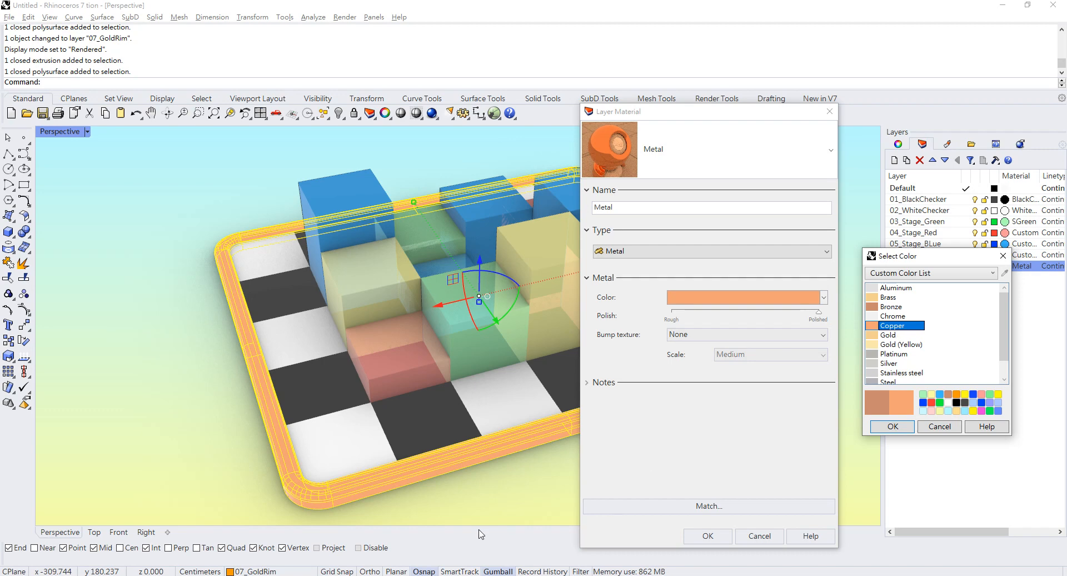
click(892, 426)
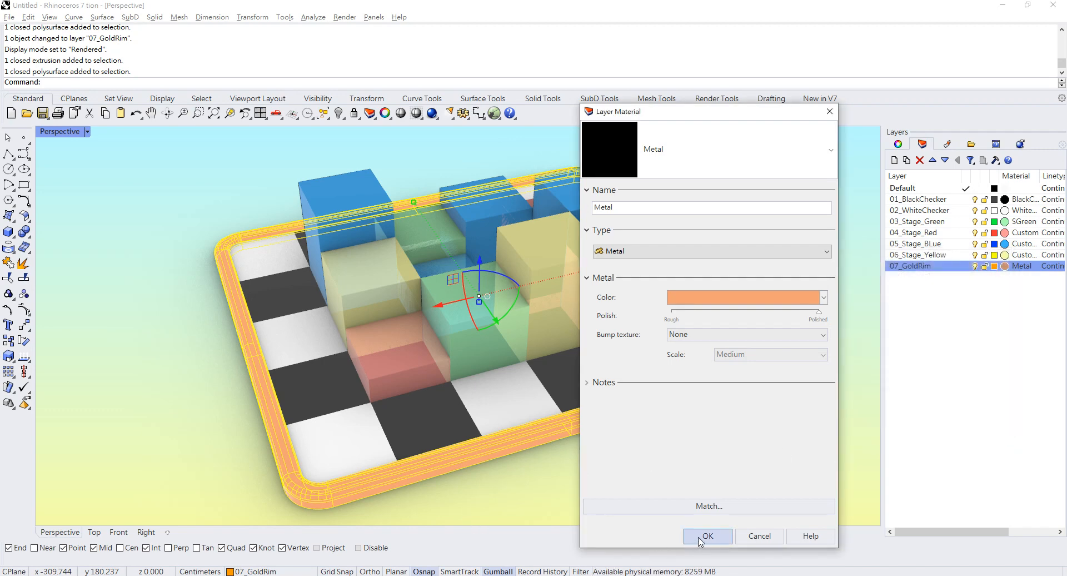
click(708, 535)
Set the 07_GoldRim metal material's colour to Brass from the Custom Color List and inspect the rendered border.
right_drag(687, 488, 489, 388)
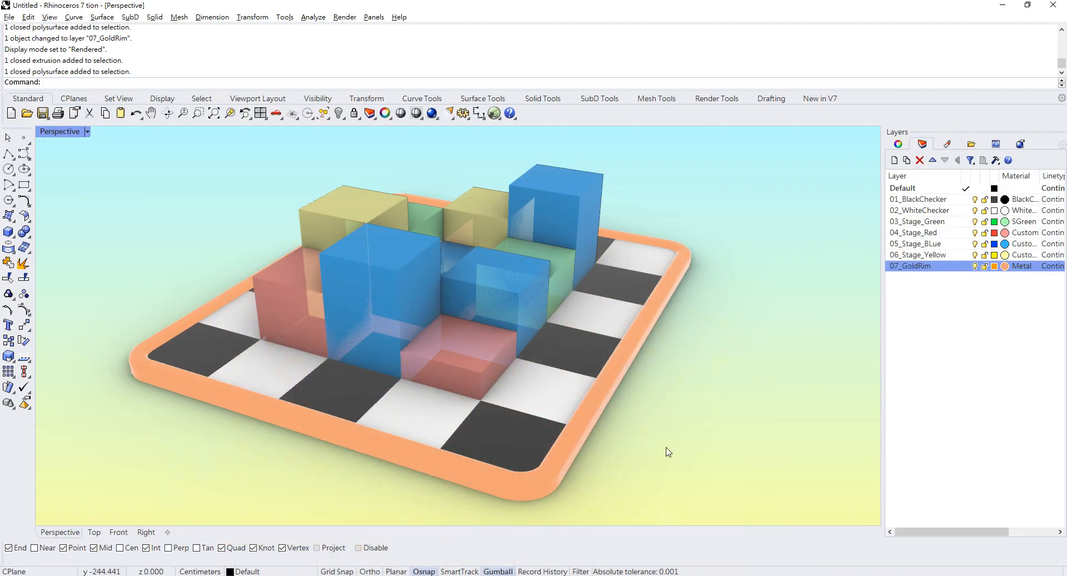
click(584, 435)
click(1004, 266)
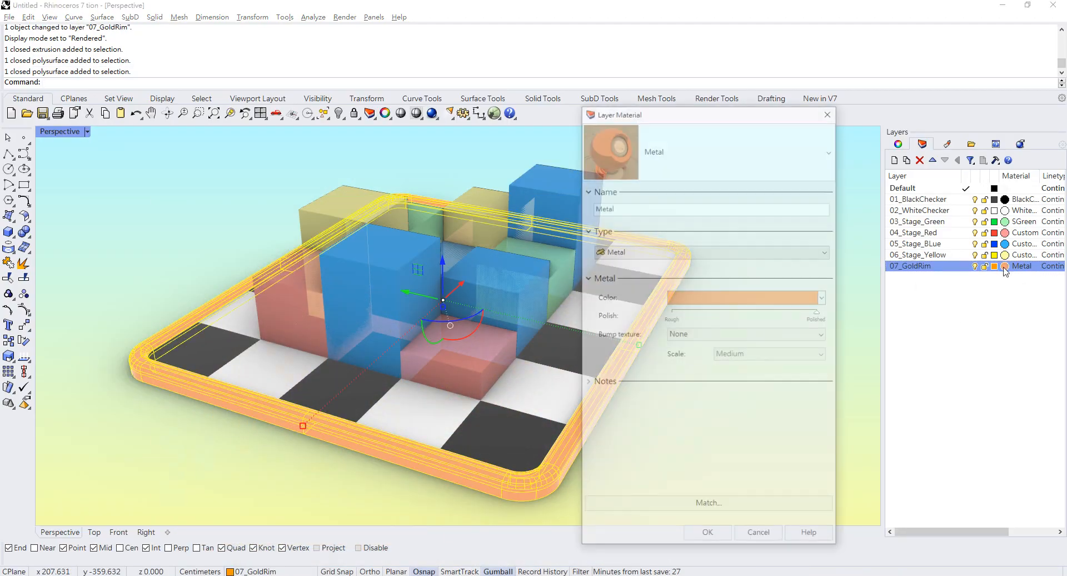
click(825, 299)
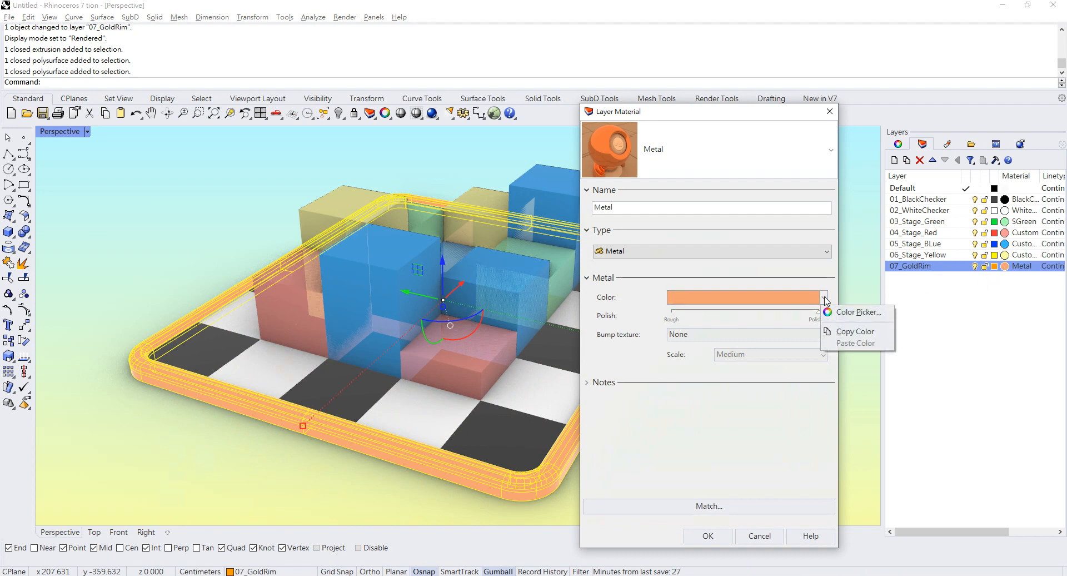
click(868, 312)
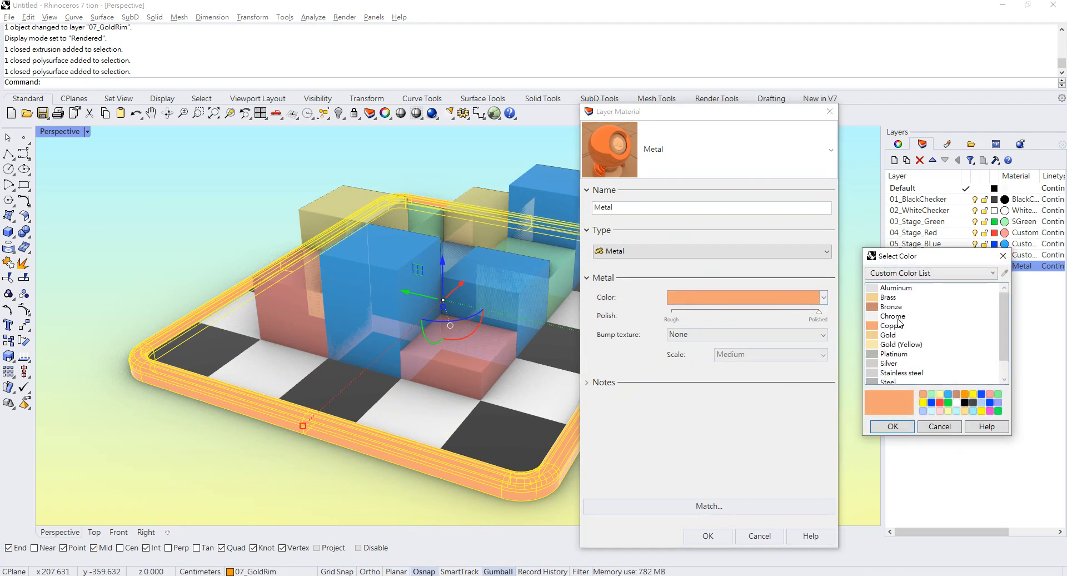
click(892, 297)
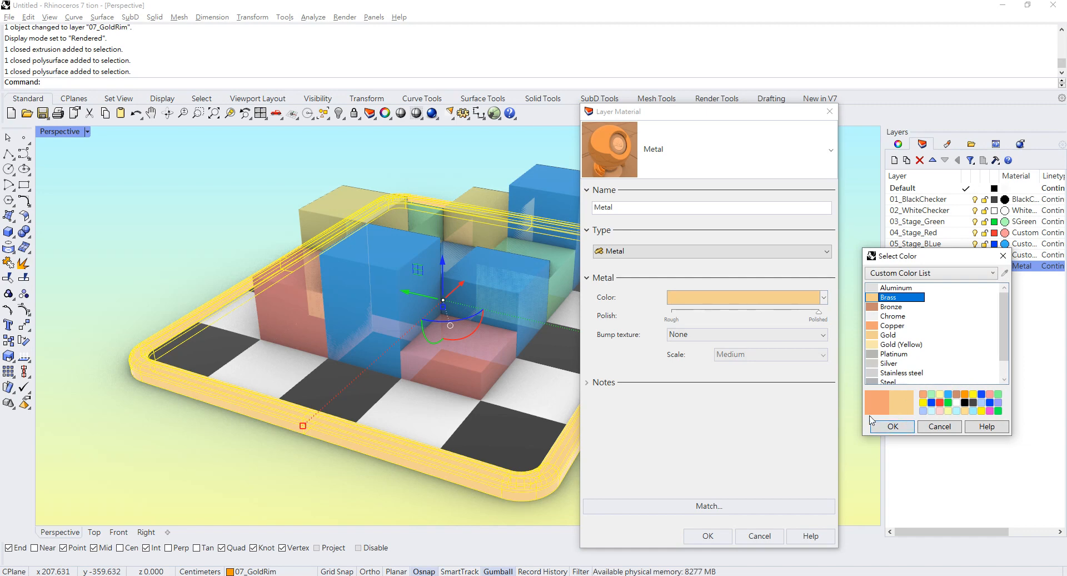
click(890, 431)
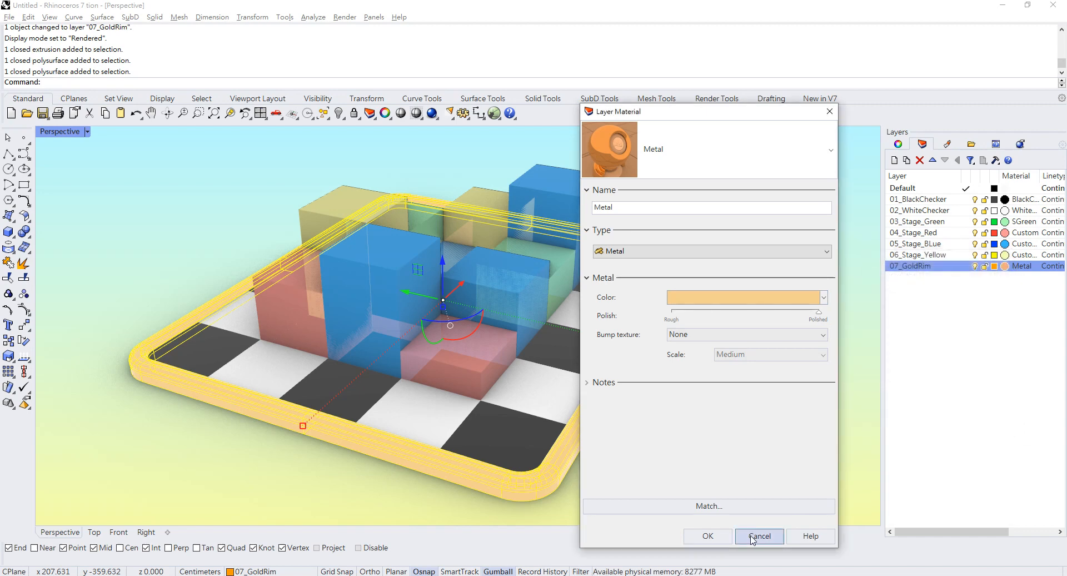
click(707, 537)
click(727, 418)
right_drag(726, 398, 621, 406)
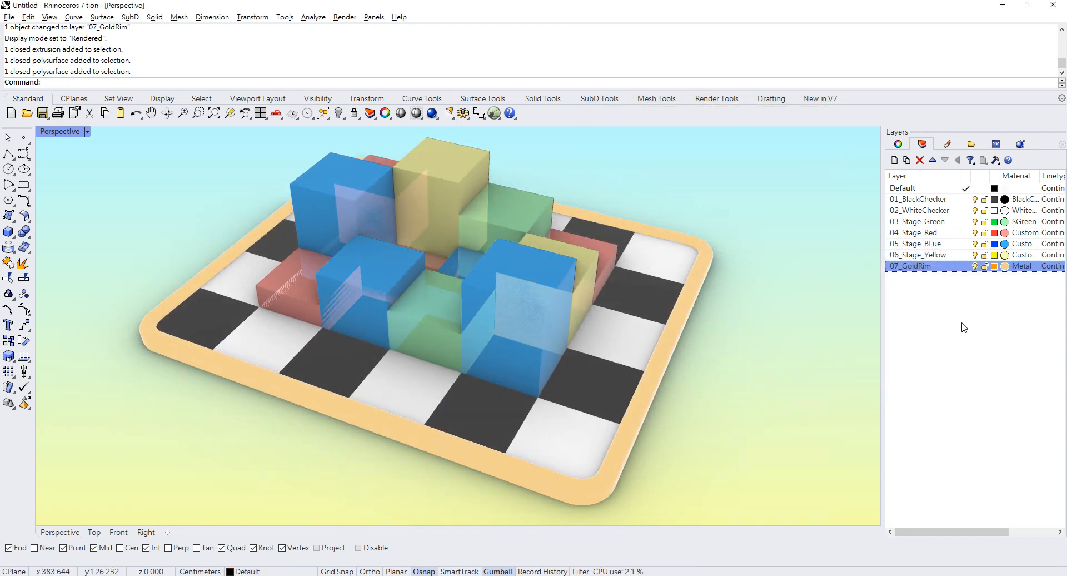
Convert the 07_GoldRim layer's material into a Custom material named GoldRim with reflectivity lowered to about 85%.
click(1005, 267)
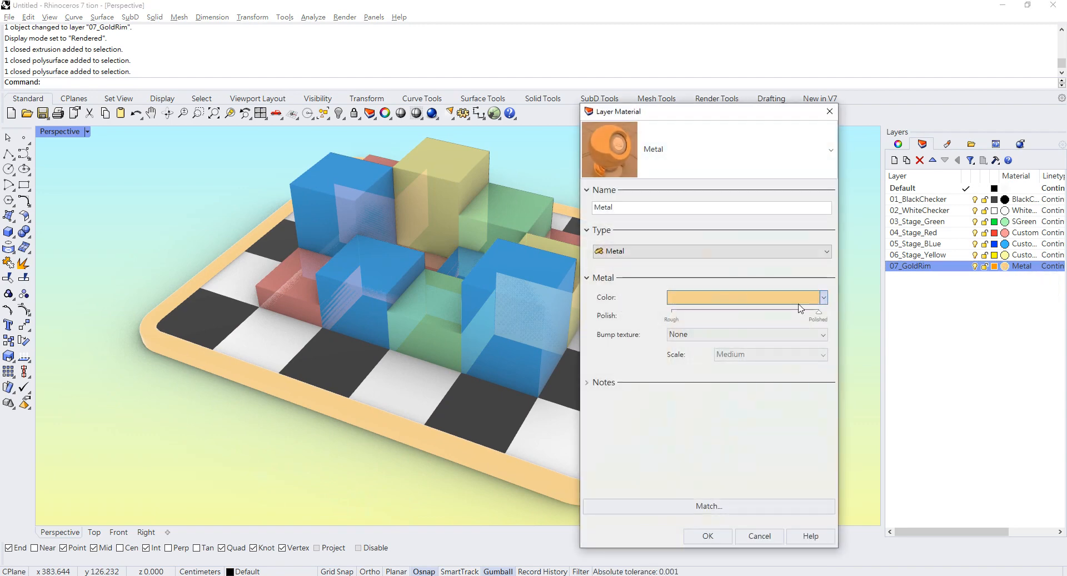
click(748, 253)
click(716, 264)
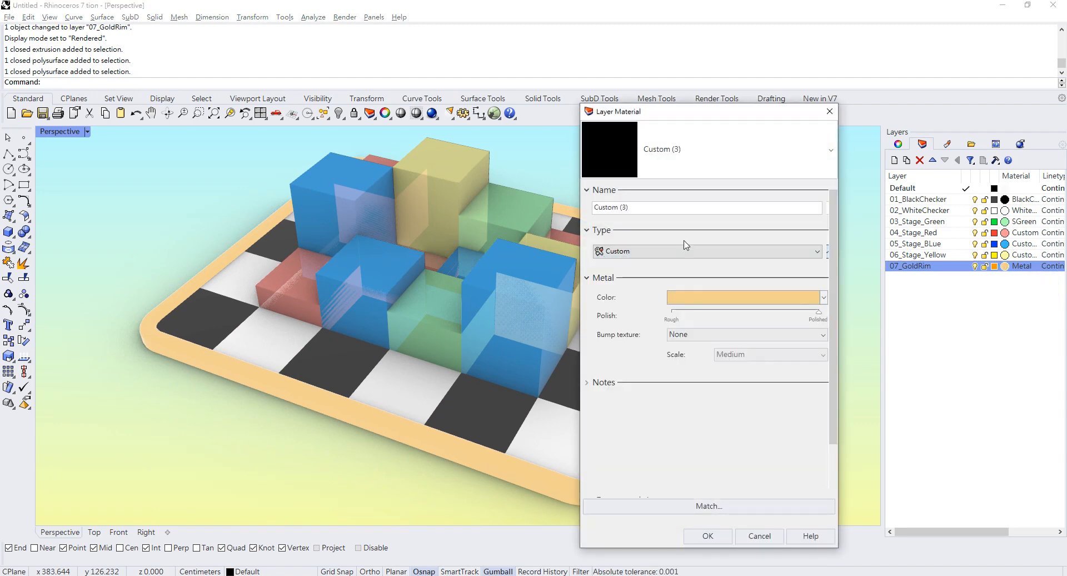
drag(651, 207, 517, 197)
text(GoldRim)
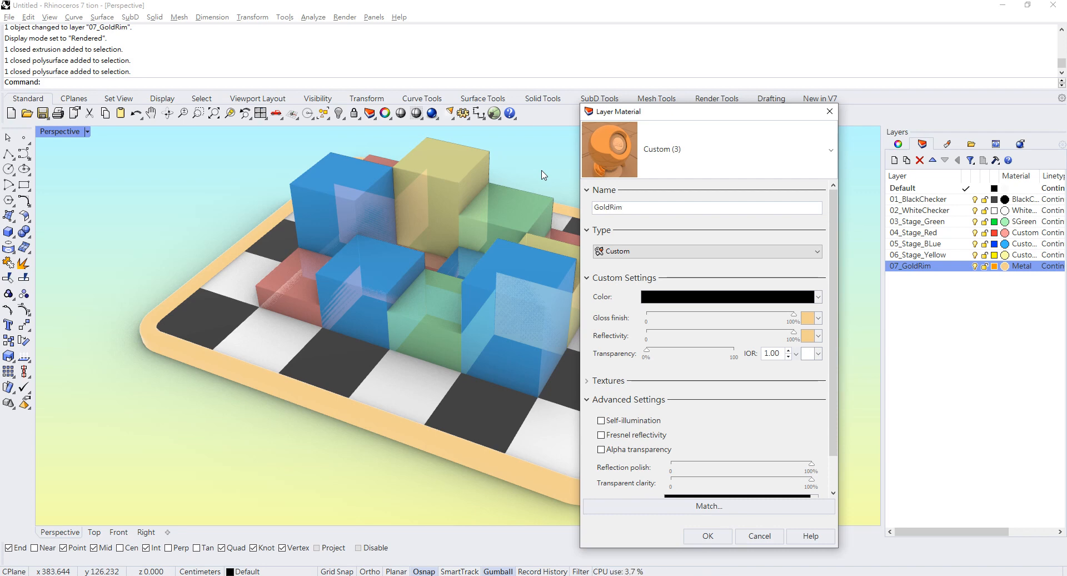
mouse_move(750, 332)
mouse_down()
mouse_move(802, 337)
mouse_move(738, 336)
mouse_move(771, 336)
mouse_up()
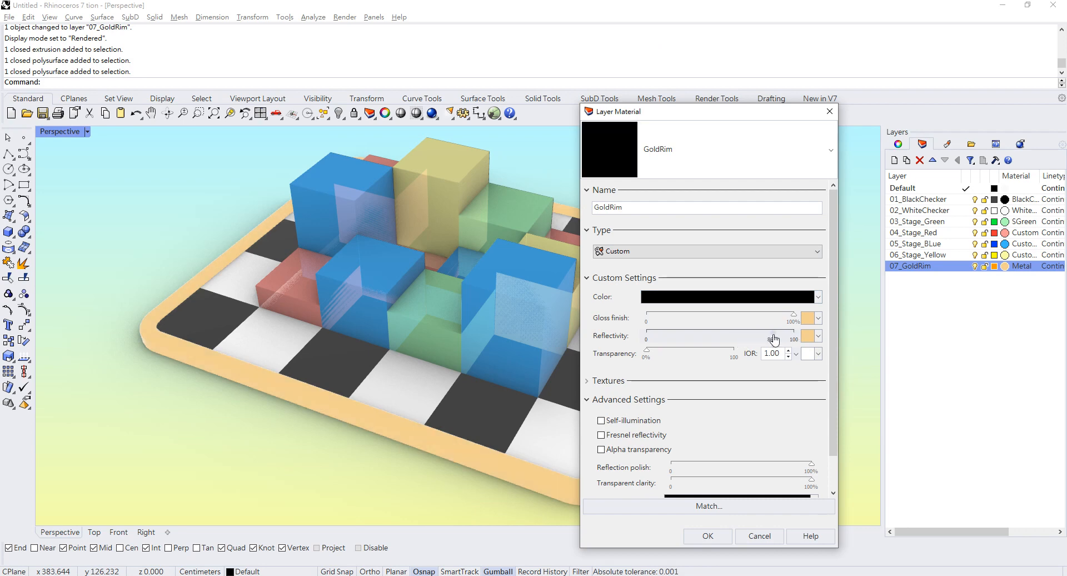
click(715, 535)
Copy the material name SGreen from the 03_Stage_Green layer's material, leaving the 06_Stage_Yellow material as it is.
click(1026, 253)
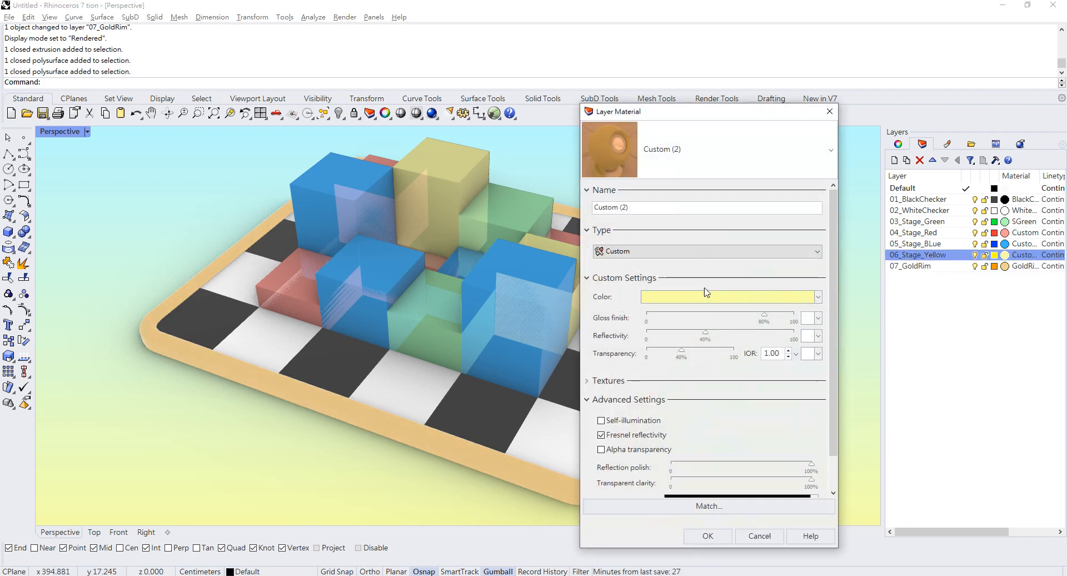
click(763, 535)
click(1027, 218)
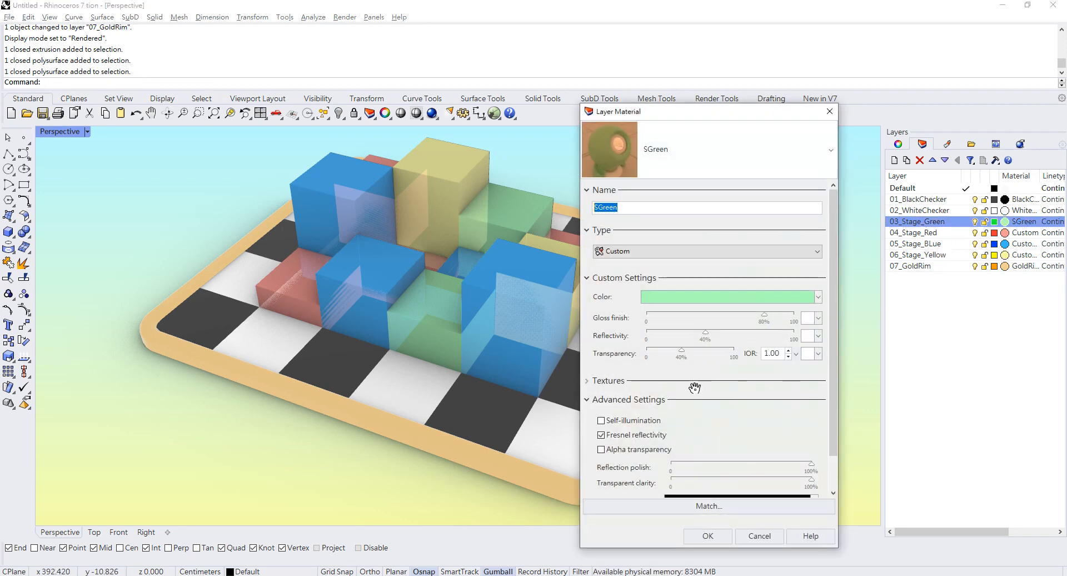
click(706, 536)
Rename the 04_Stage_Red layer's material to SRed, reusing the copied SGreen name, and copy the new name.
click(1024, 236)
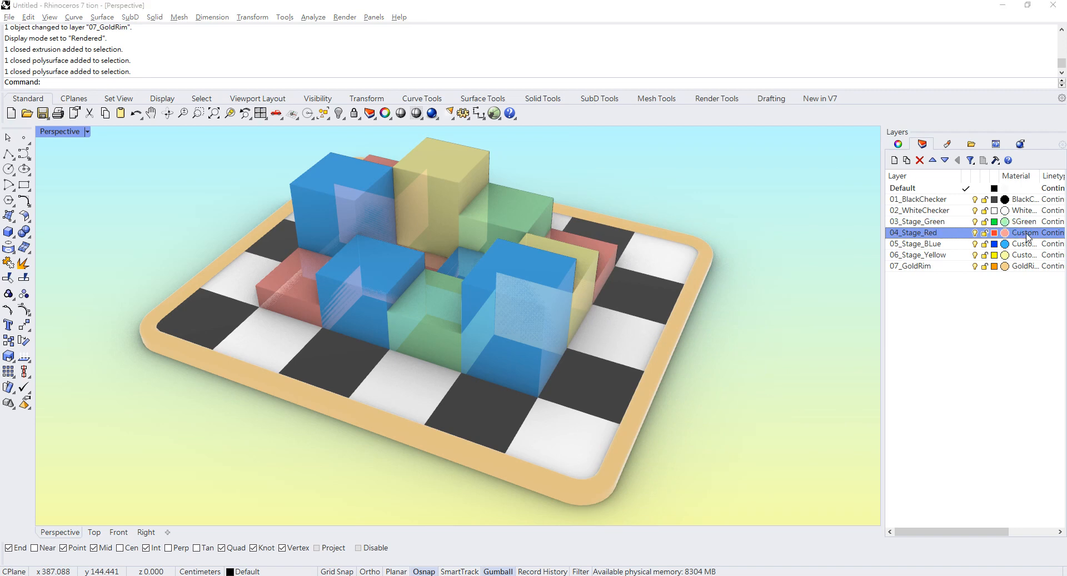
text(SGreen)
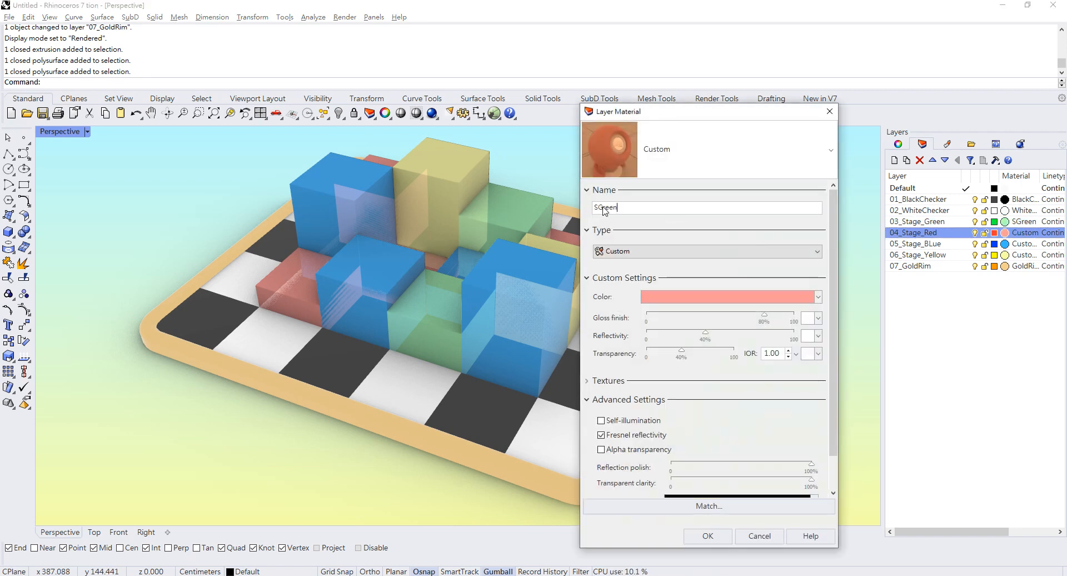
drag(598, 207, 650, 215)
text(Red)
key(ctrl+a)
key(ctrl+c)
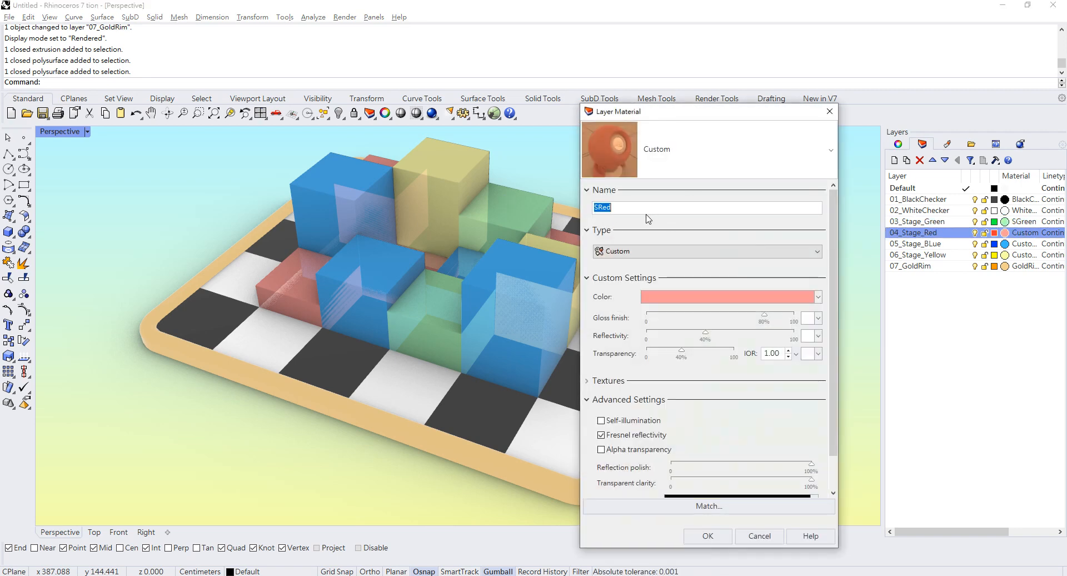
click(703, 536)
Rename the 05_Stage_BLue layer's material to SBlue, reusing the copied SRed name.
click(1023, 243)
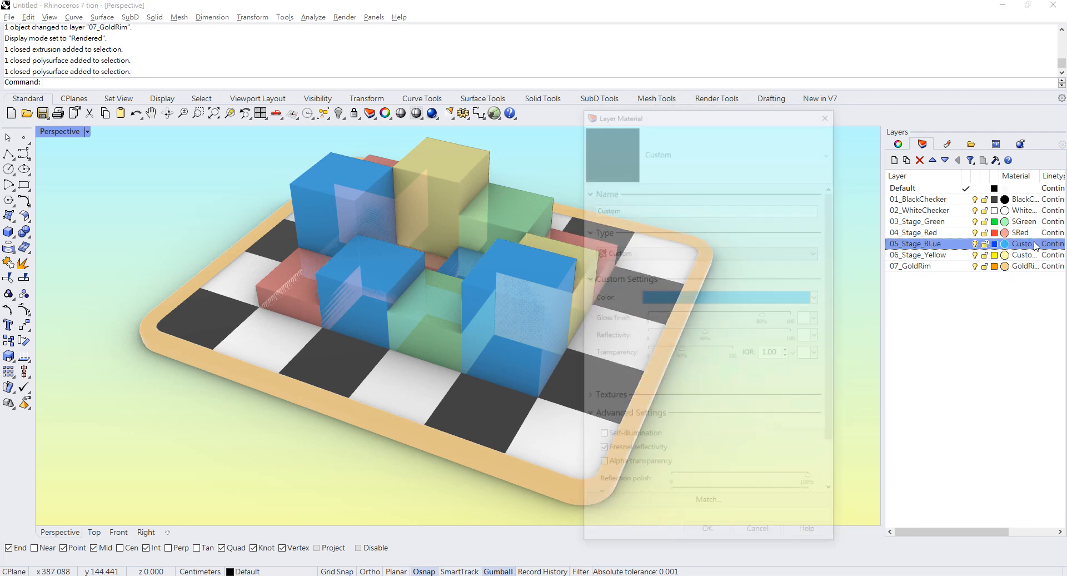
double_click(606, 207)
key(ctrl+v)
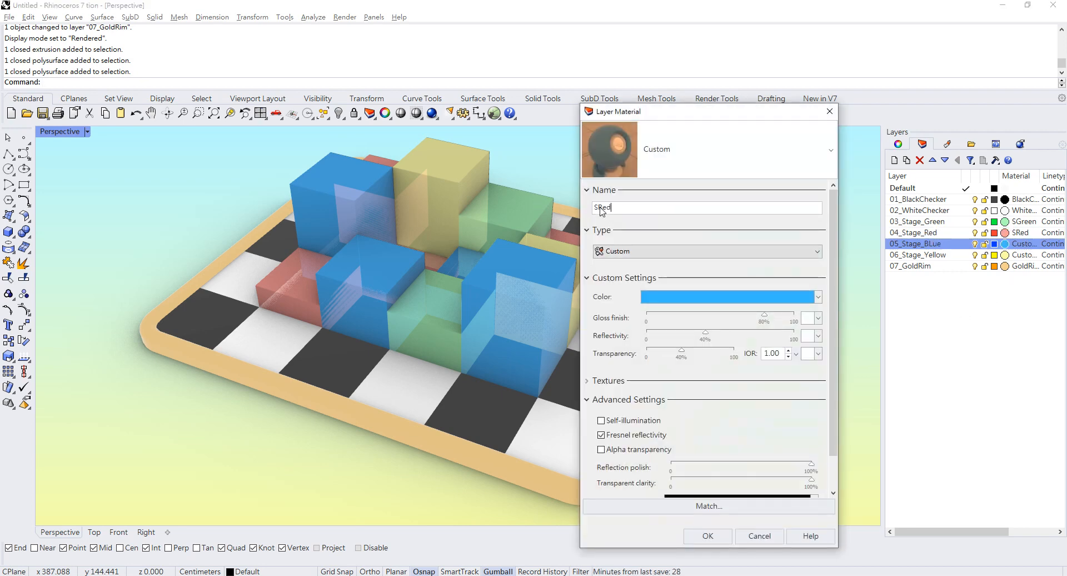
text(lu)
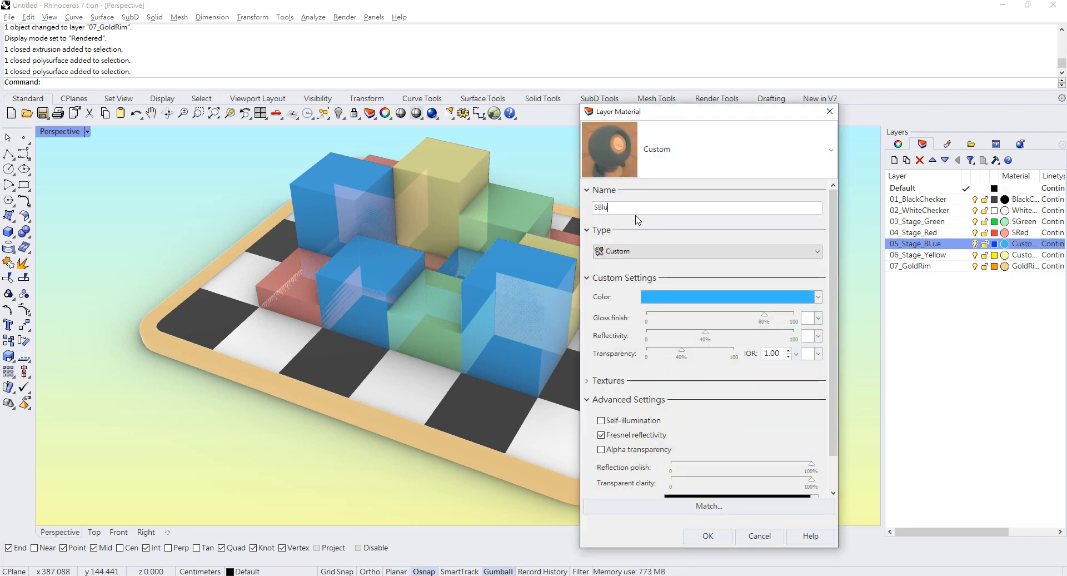
click(706, 535)
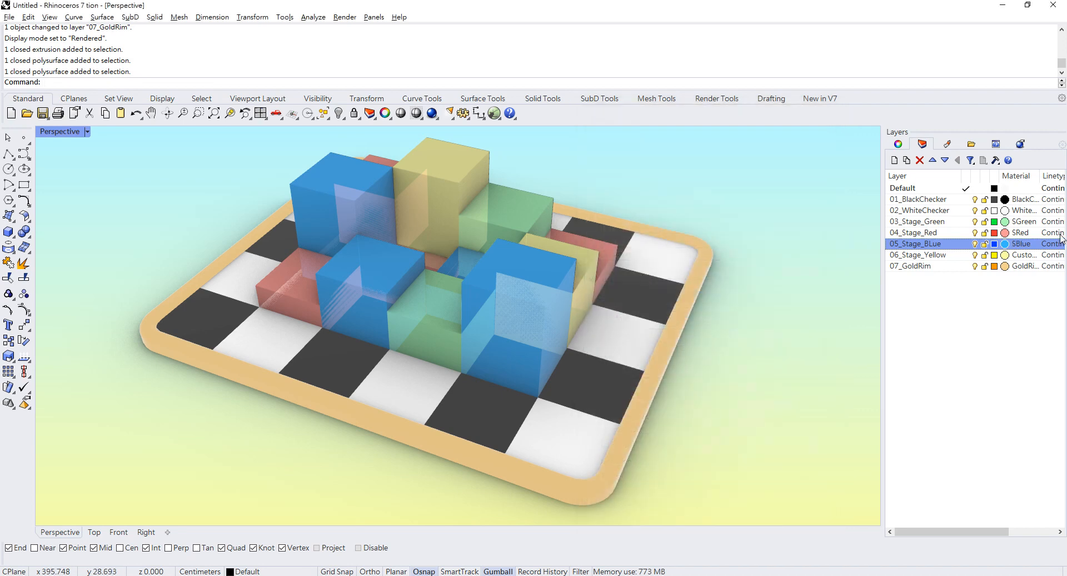
Rename the 06_Stage_Yellow layer's material to SYellow and apply it.
click(1031, 251)
key(ctrl+a)
text(S)
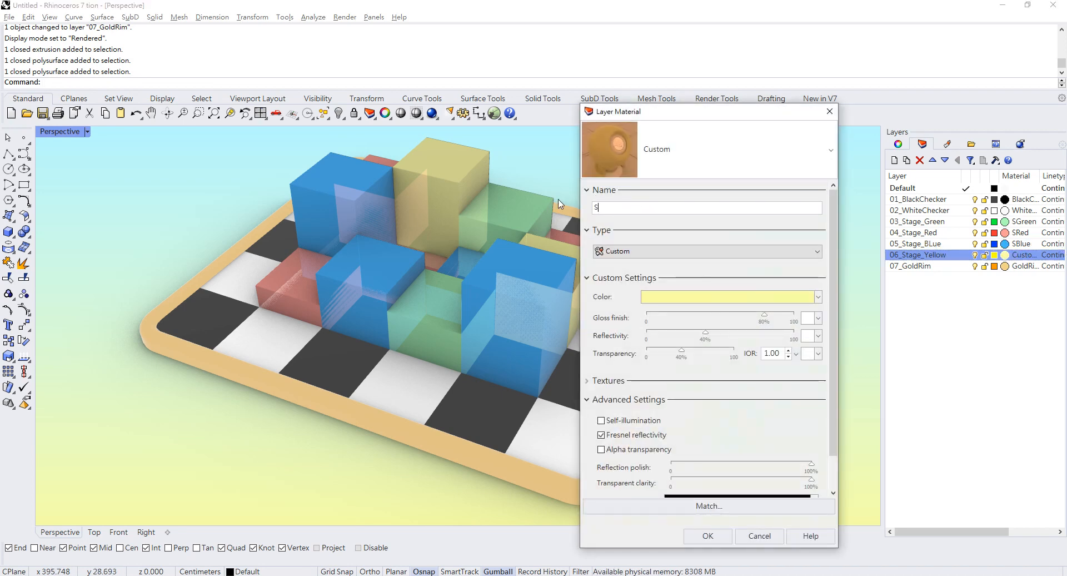
text(Yellow)
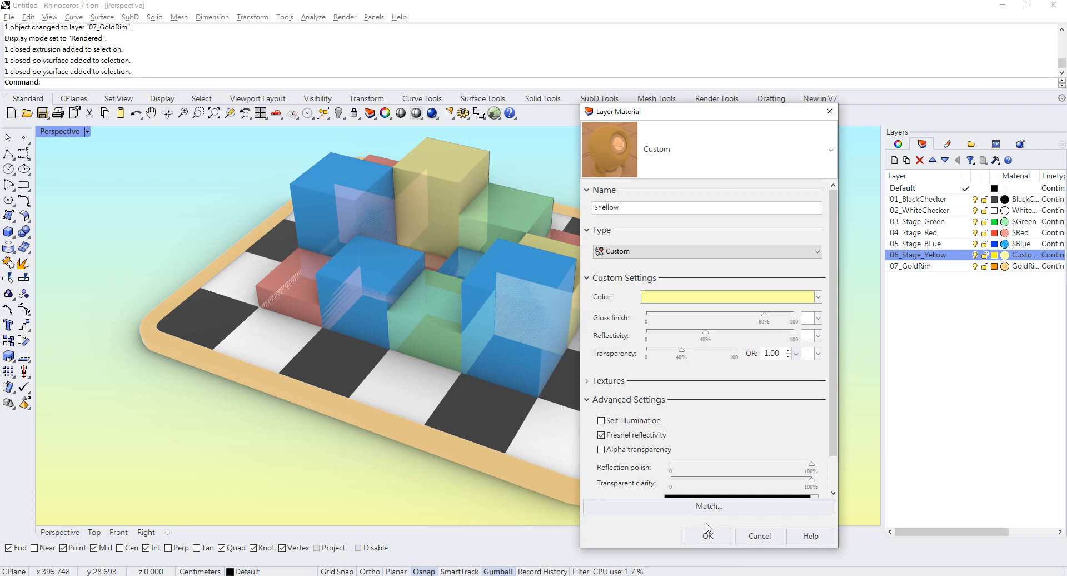
click(707, 534)
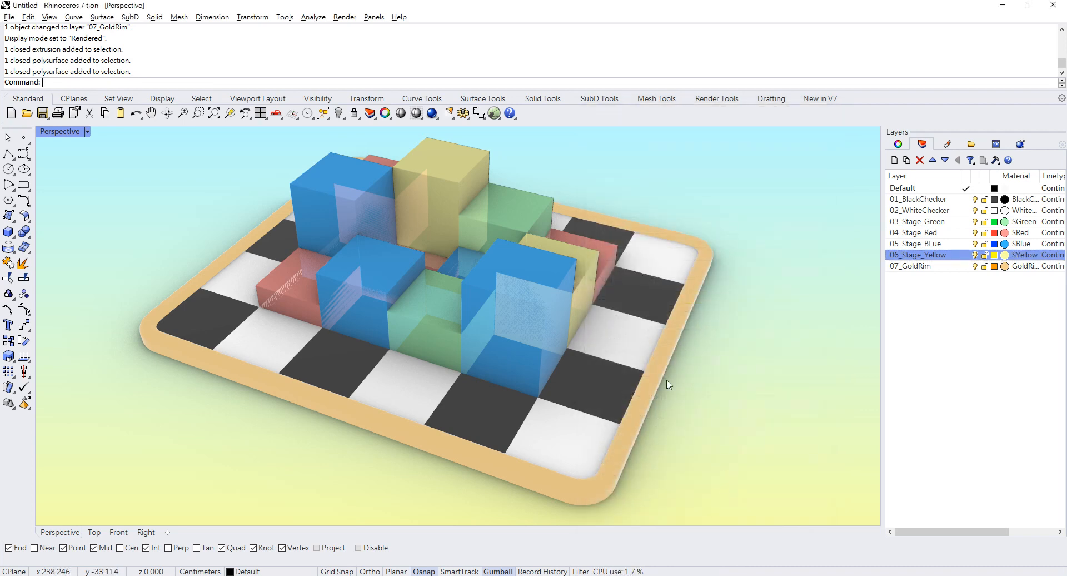
Inspect the rendered stage from the front and compare it with the GHDemo3 reference video, returning to Rhino.
right_drag(656, 366, 547, 266)
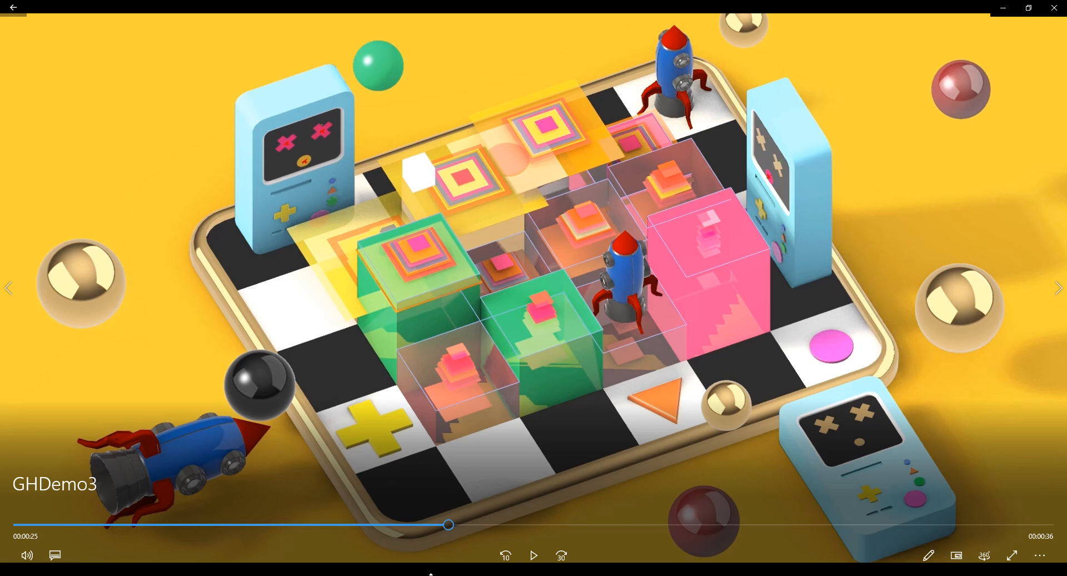
key(alt+Tab)
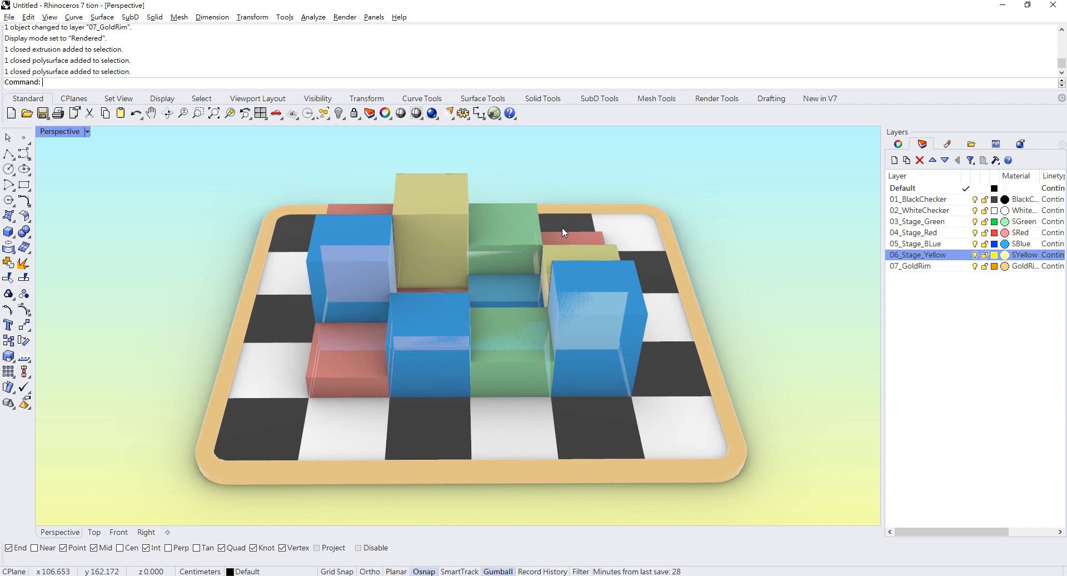